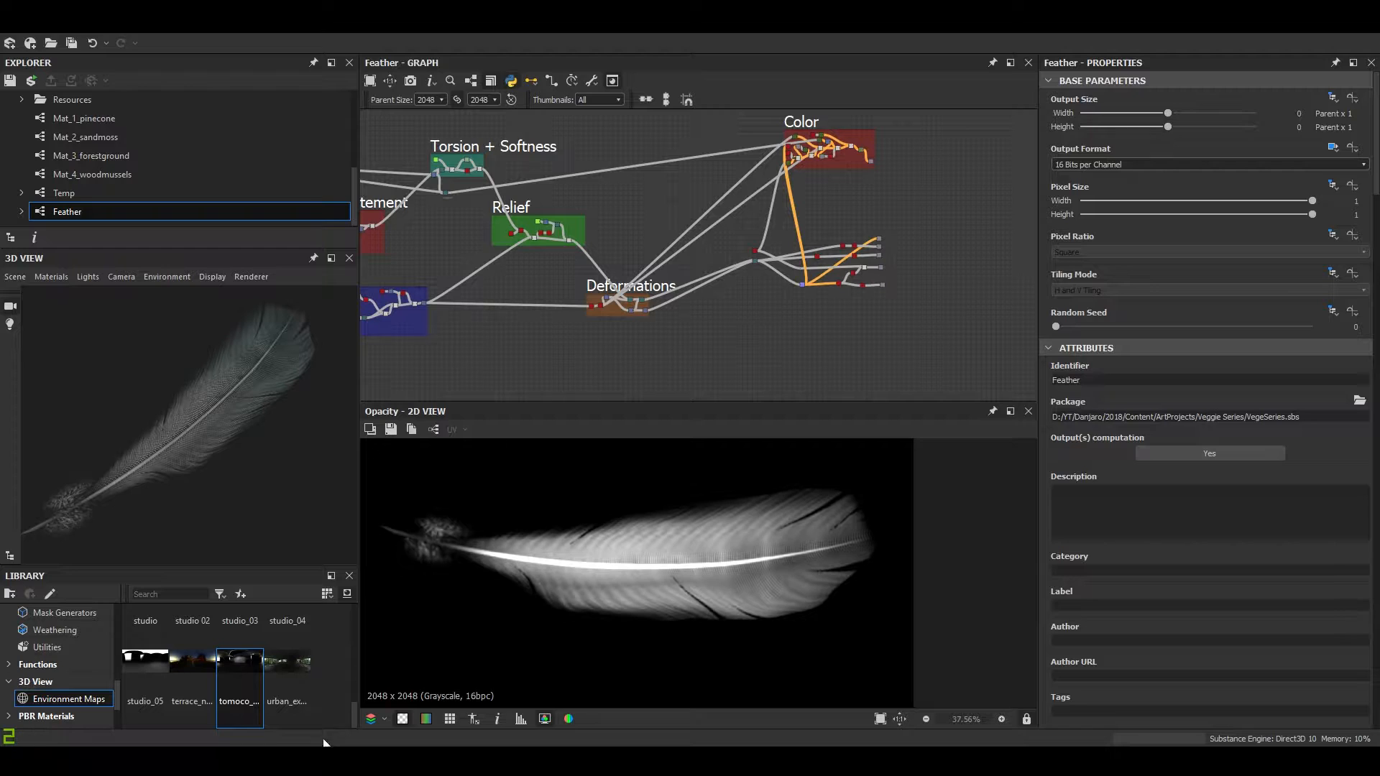
# Enlarge the 3D view and examine the rendered feather plane from a different angle
pyautogui.moveTo(263, 760)
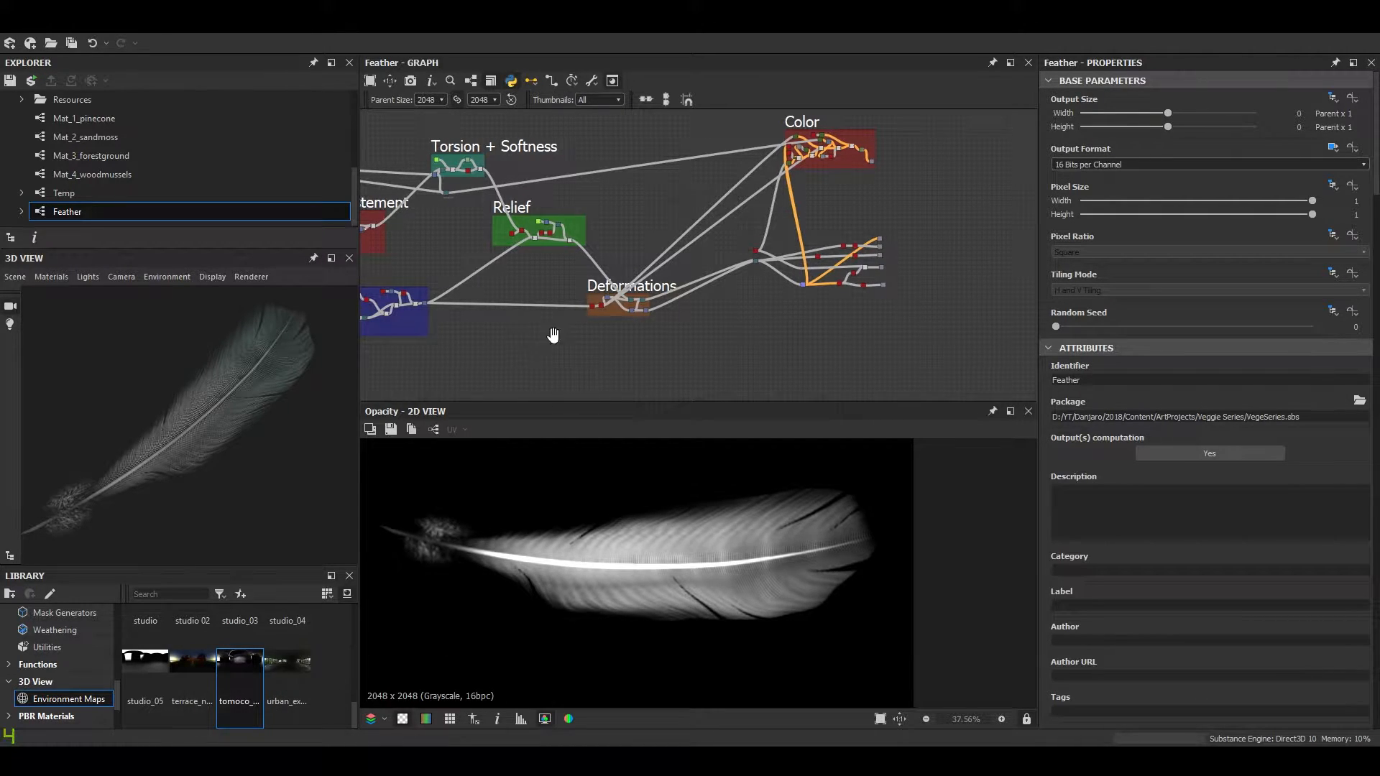
pyautogui.moveTo(520, 334); pyautogui.dragTo(802, 302, button='middle')
pyautogui.moveTo(230, 412); pyautogui.dragTo(260, 394)
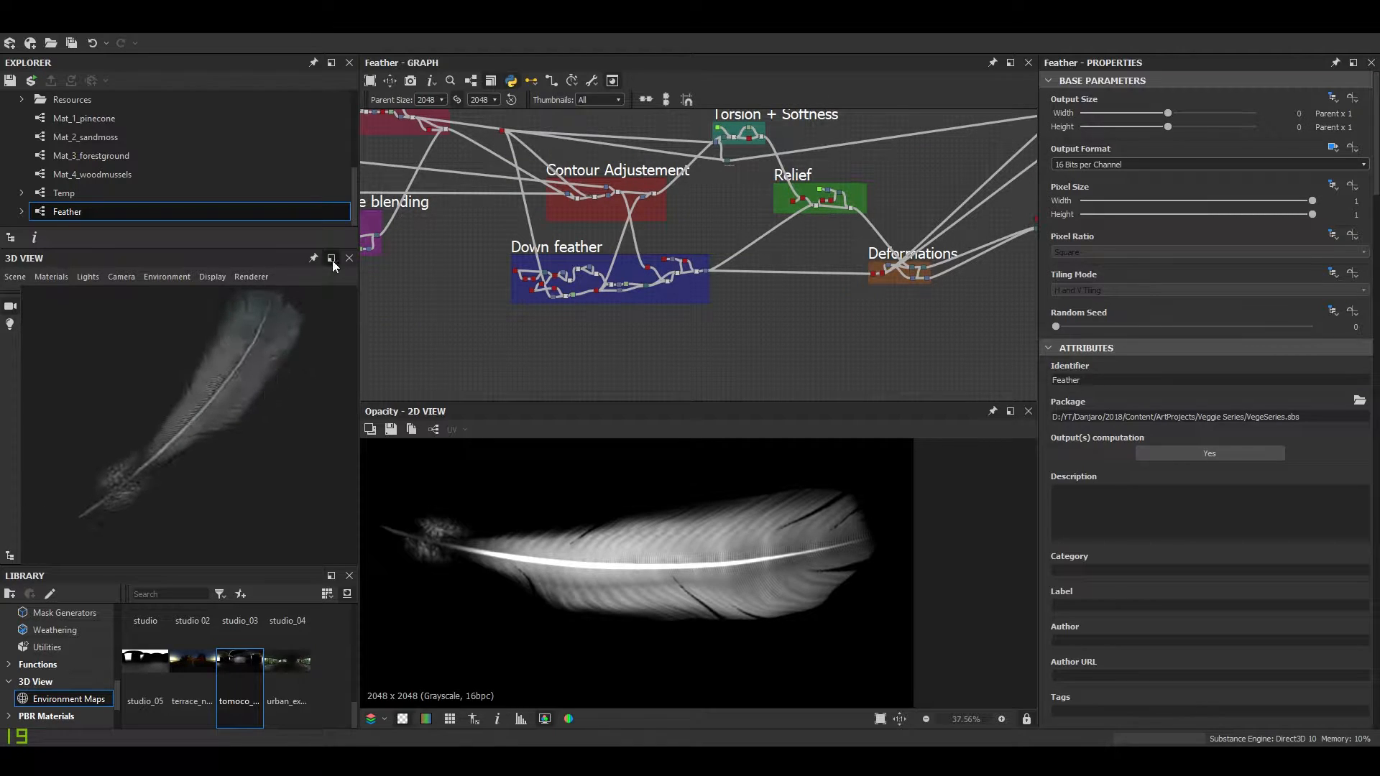
pyautogui.click(331, 260)
pyautogui.scroll(-5, 766, 358)
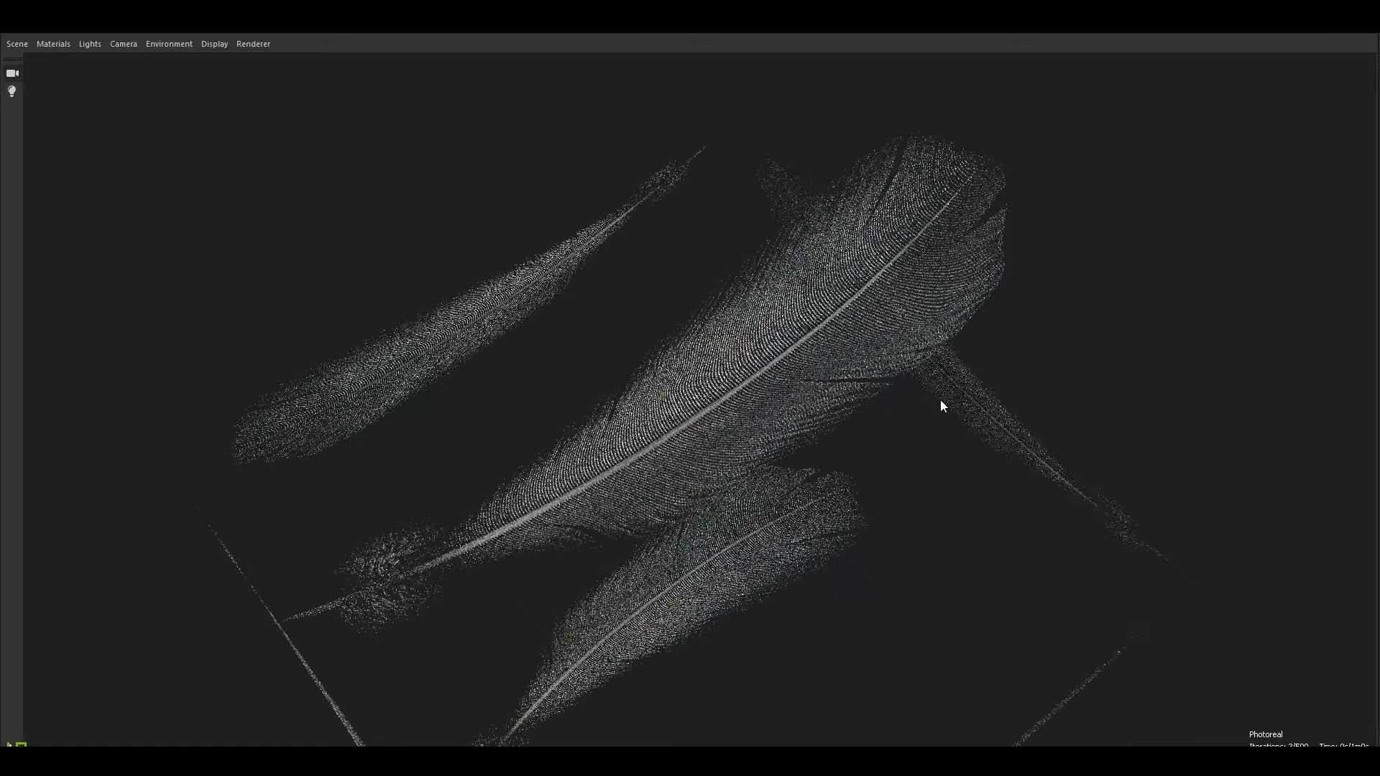
pyautogui.moveTo(962, 403); pyautogui.dragTo(971, 387)
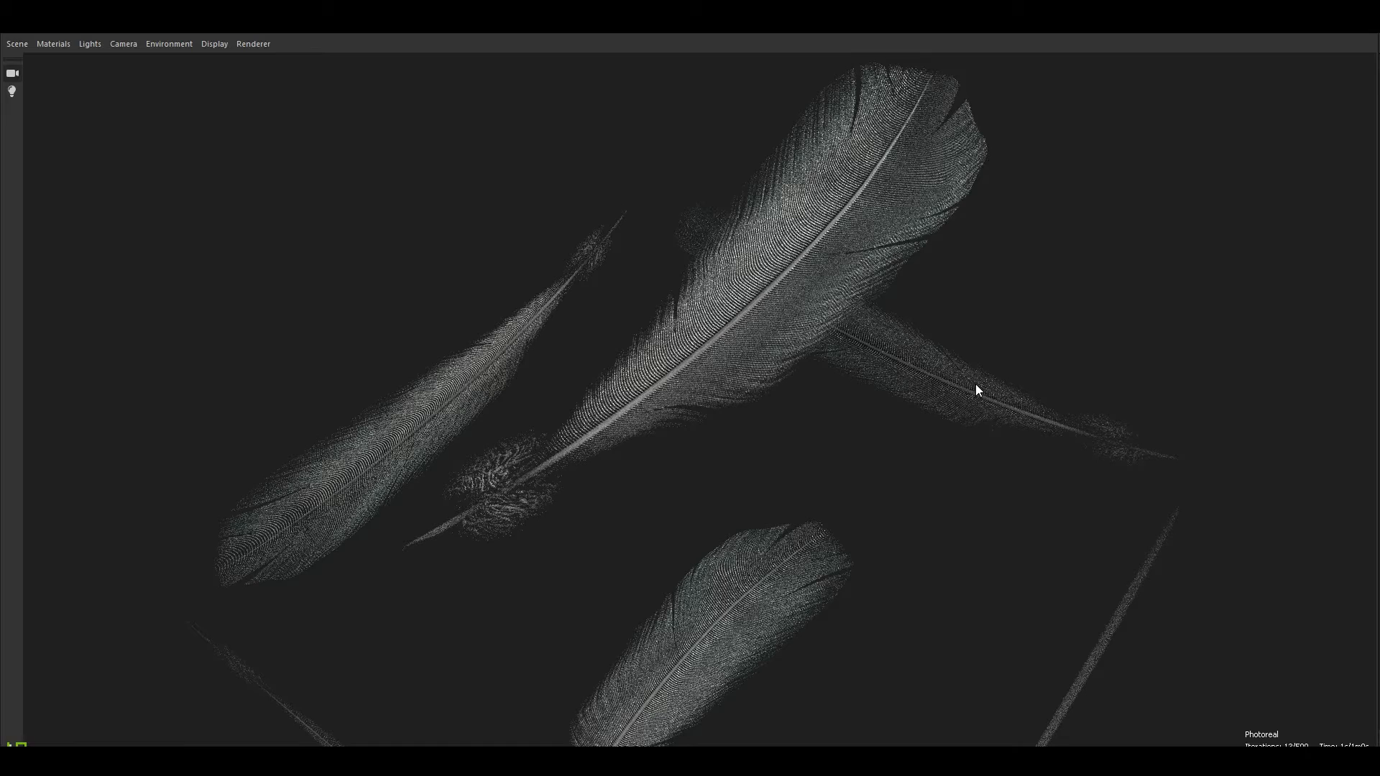
# Switch the 3D view's renderer from Iray to OpenGL
pyautogui.click(252, 42)
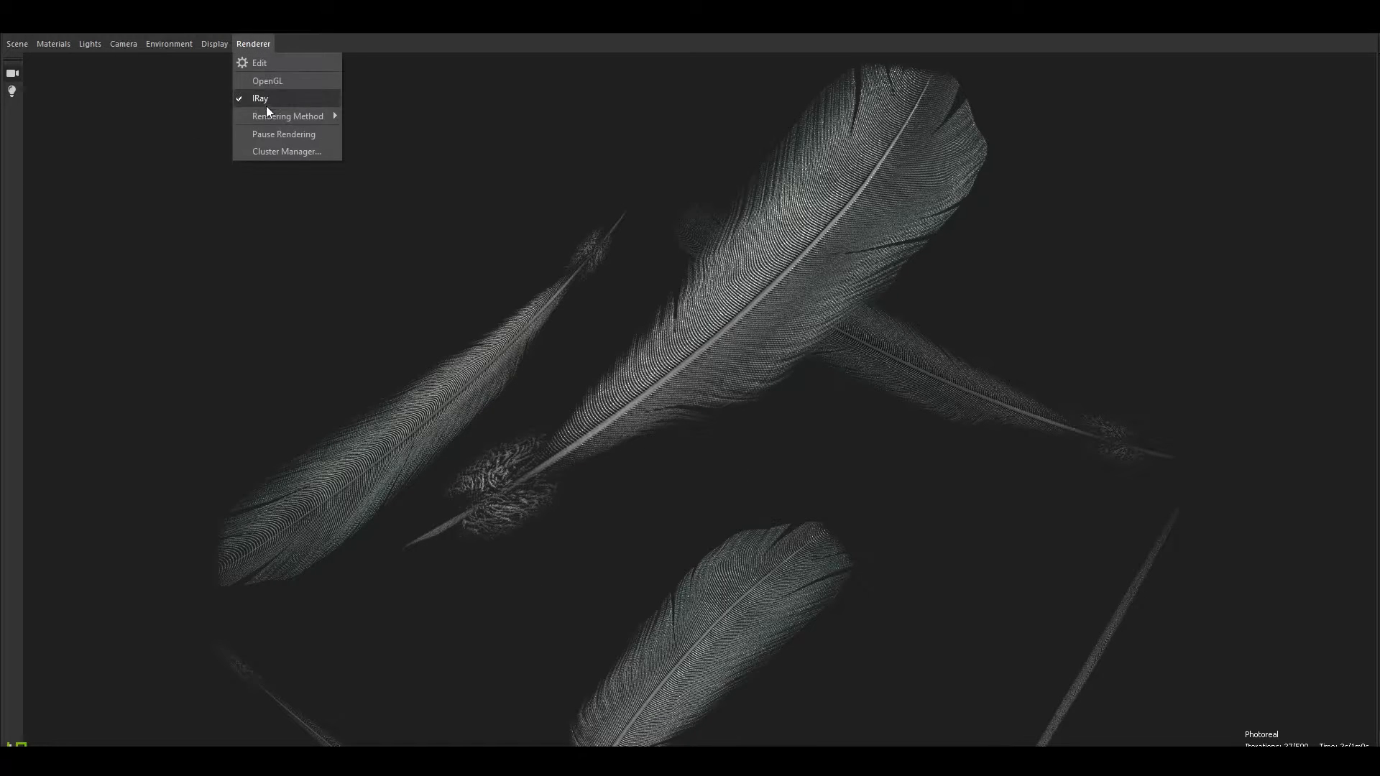
pyautogui.click(275, 82)
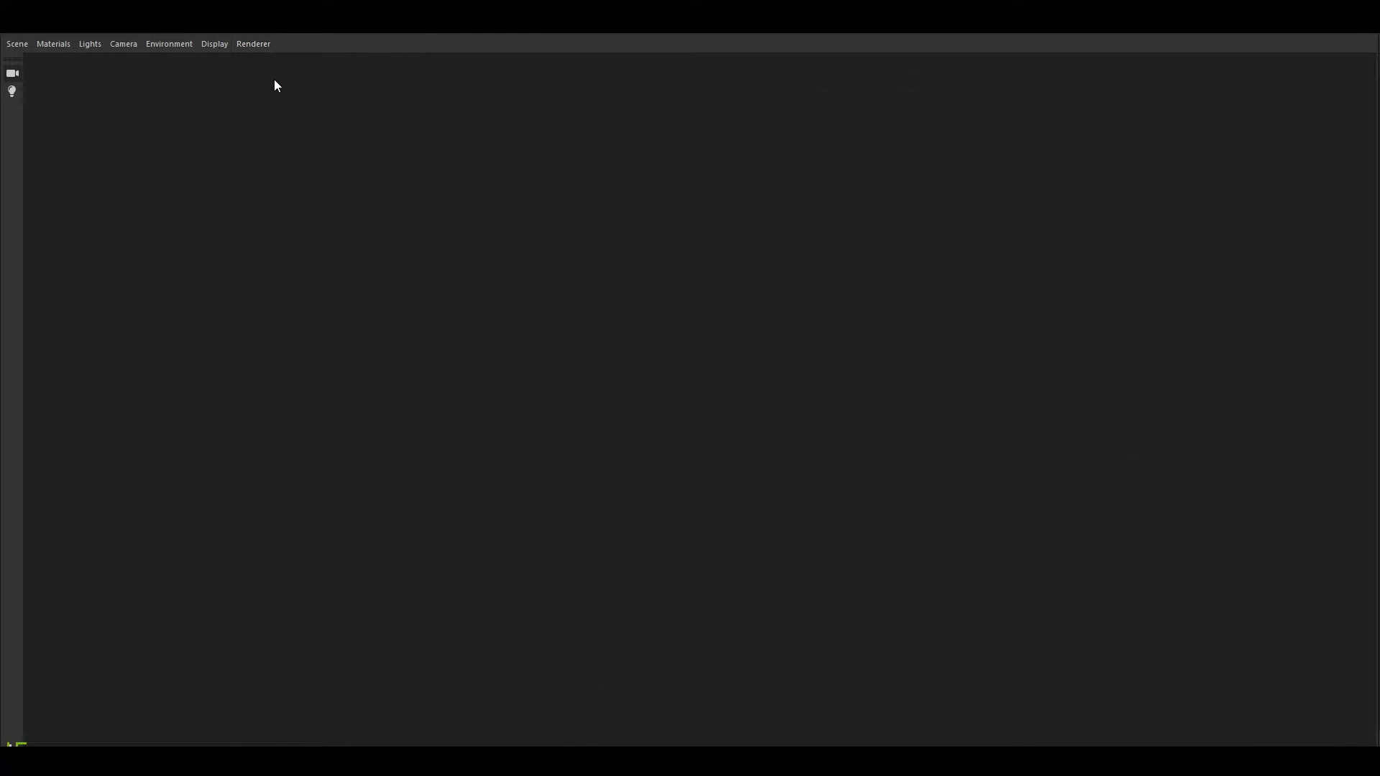
pyautogui.moveTo(829, 370)
pyautogui.mouseDown()
pyautogui.moveTo(811, 350)
pyautogui.moveTo(824, 344)
pyautogui.moveTo(819, 376)
pyautogui.moveTo(841, 360)
pyautogui.moveTo(791, 369)
pyautogui.moveTo(631, 345)
pyautogui.moveTo(748, 373)
pyautogui.moveTo(872, 333)
pyautogui.moveTo(825, 368)
pyautogui.mouseUp()
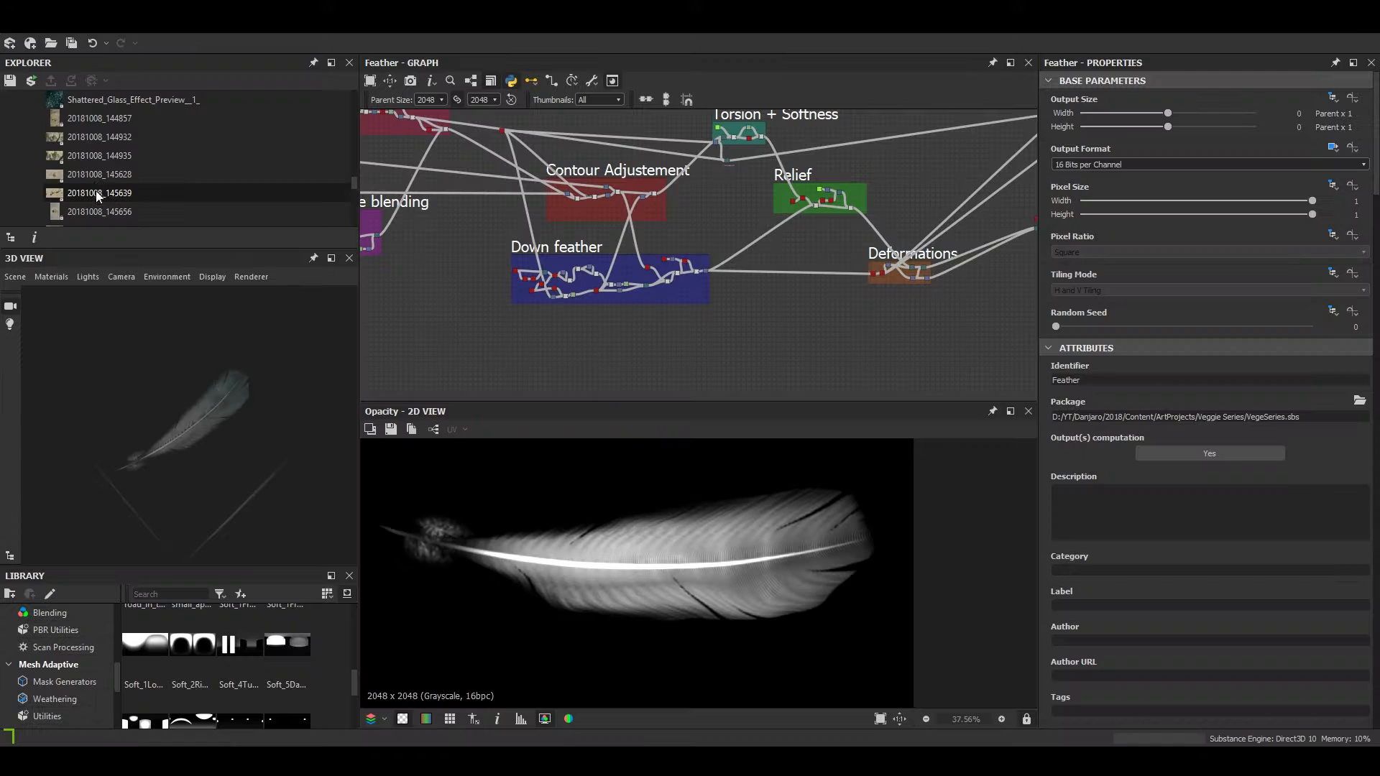
pyautogui.scroll(-6, 96, 191)
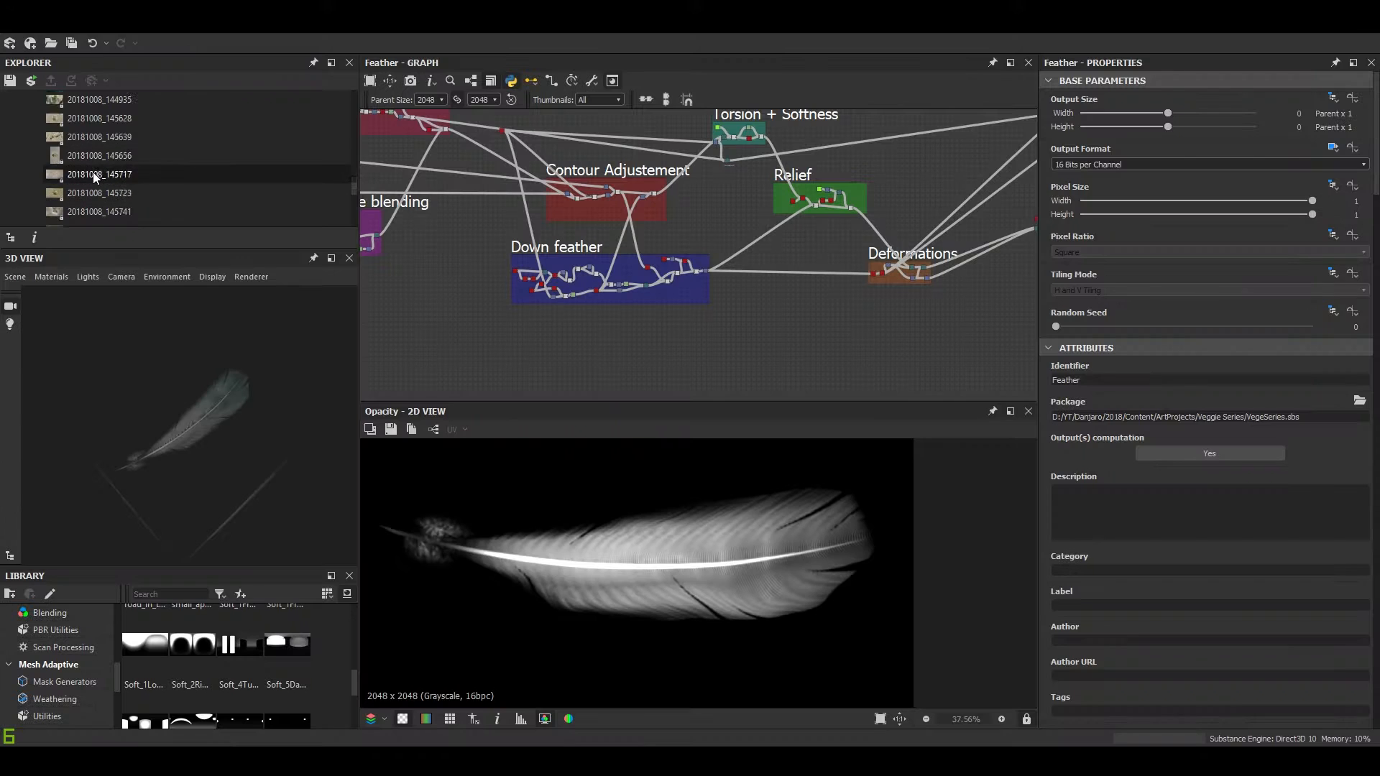
pyautogui.click(86, 139)
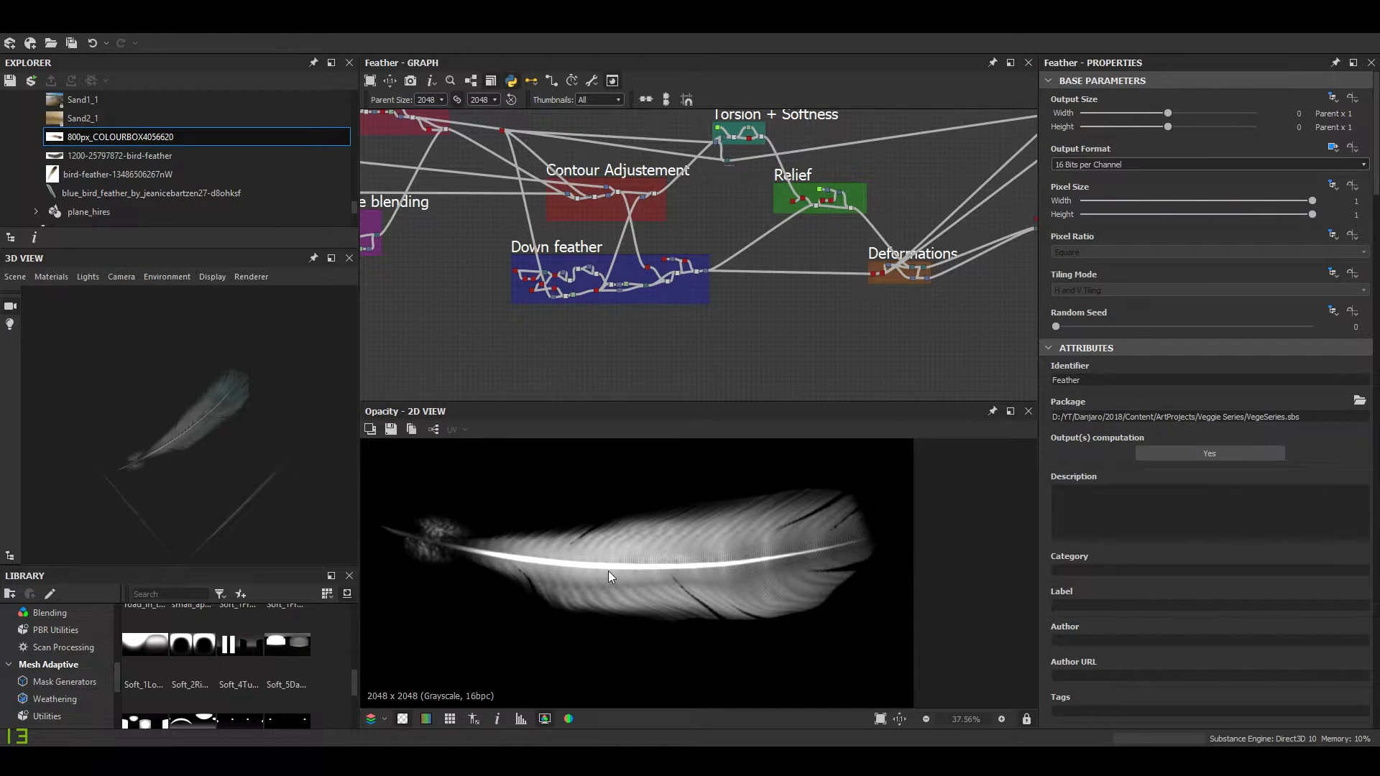
pyautogui.scroll(6, 753, 592)
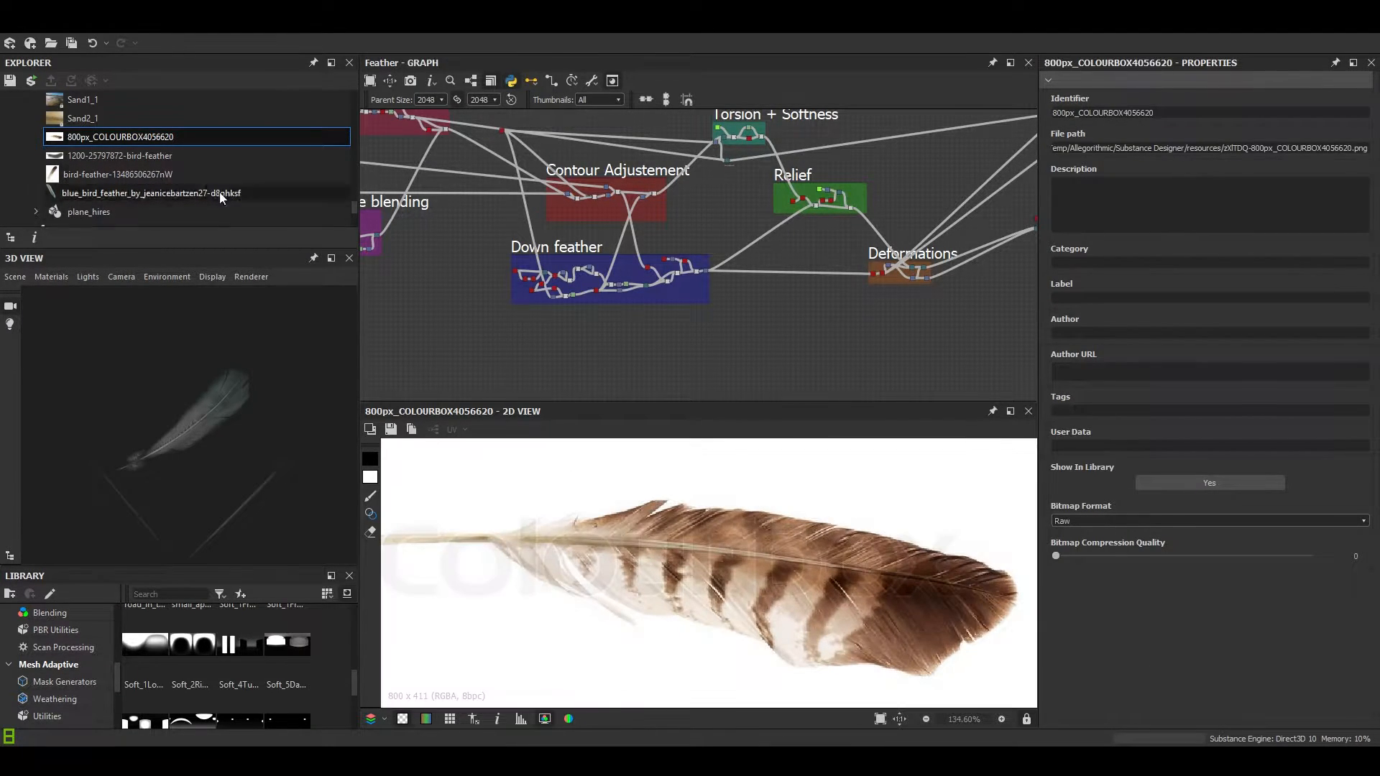
pyautogui.click(110, 156)
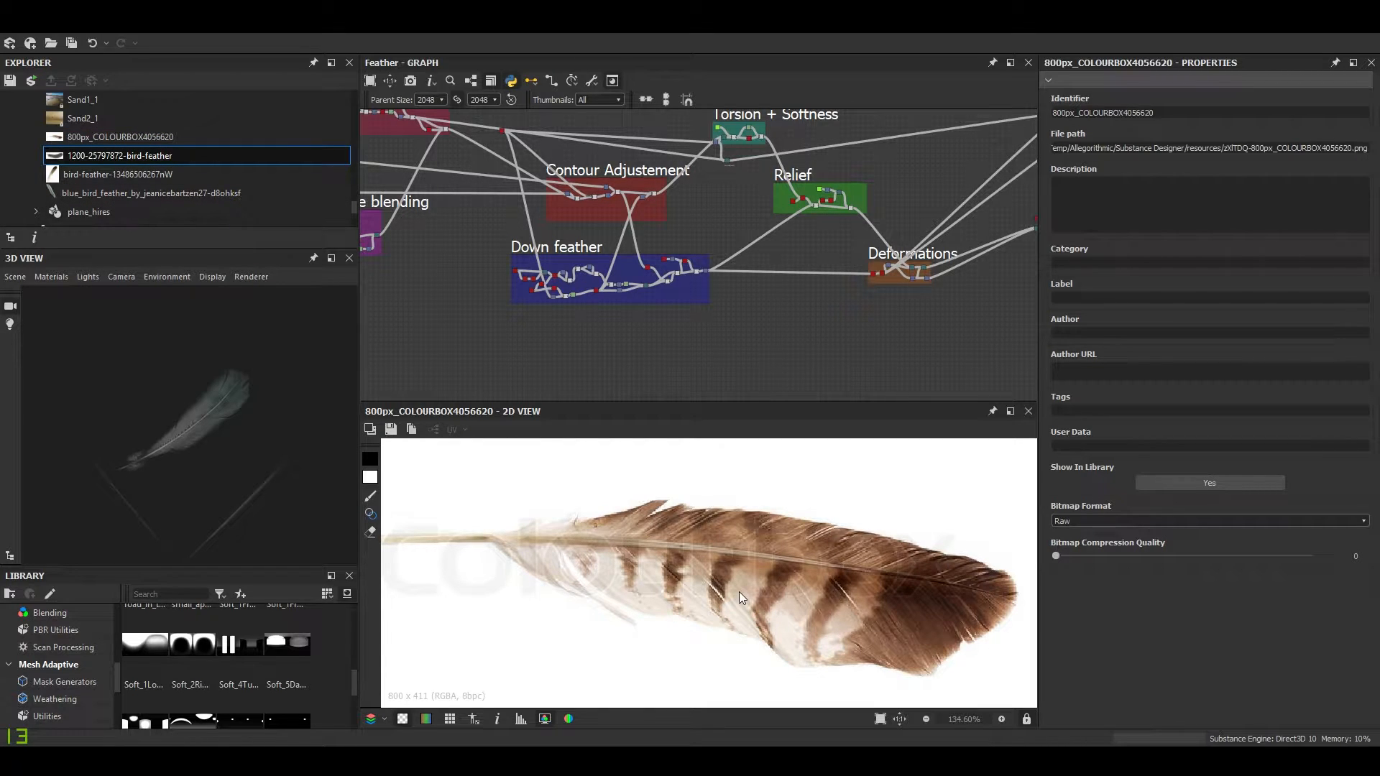
pyautogui.scroll(-4, 744, 571)
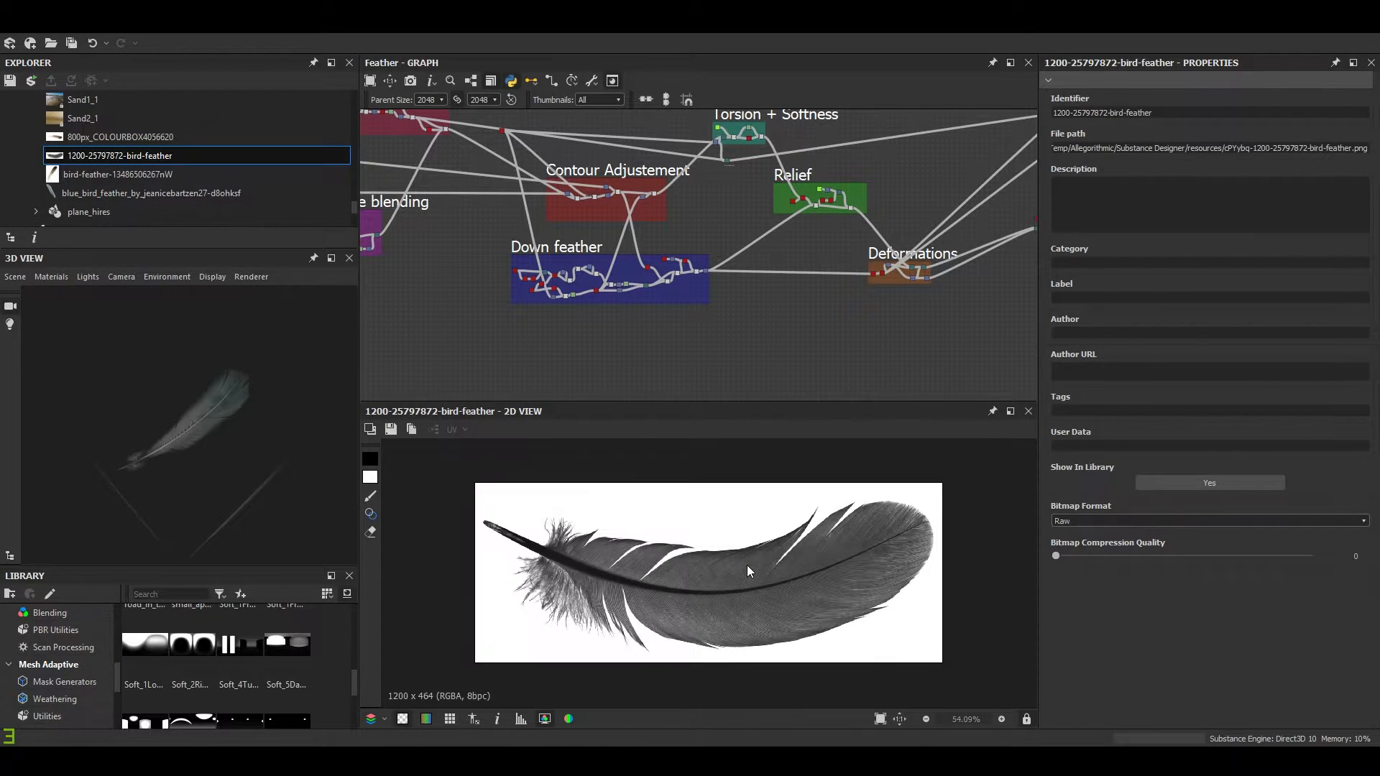
pyautogui.scroll(1, 748, 565)
pyautogui.click(99, 175)
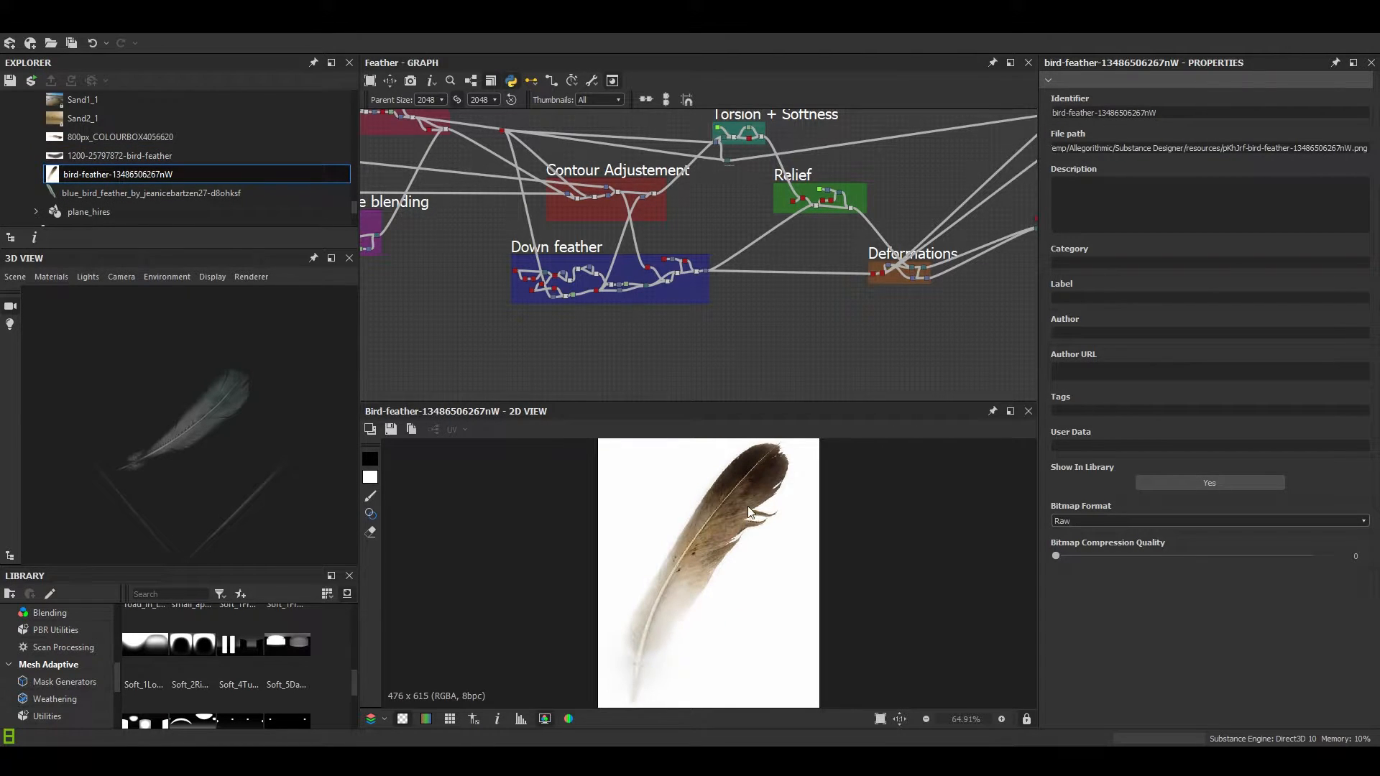
pyautogui.scroll(5, 750, 507)
pyautogui.scroll(-2, 740, 484)
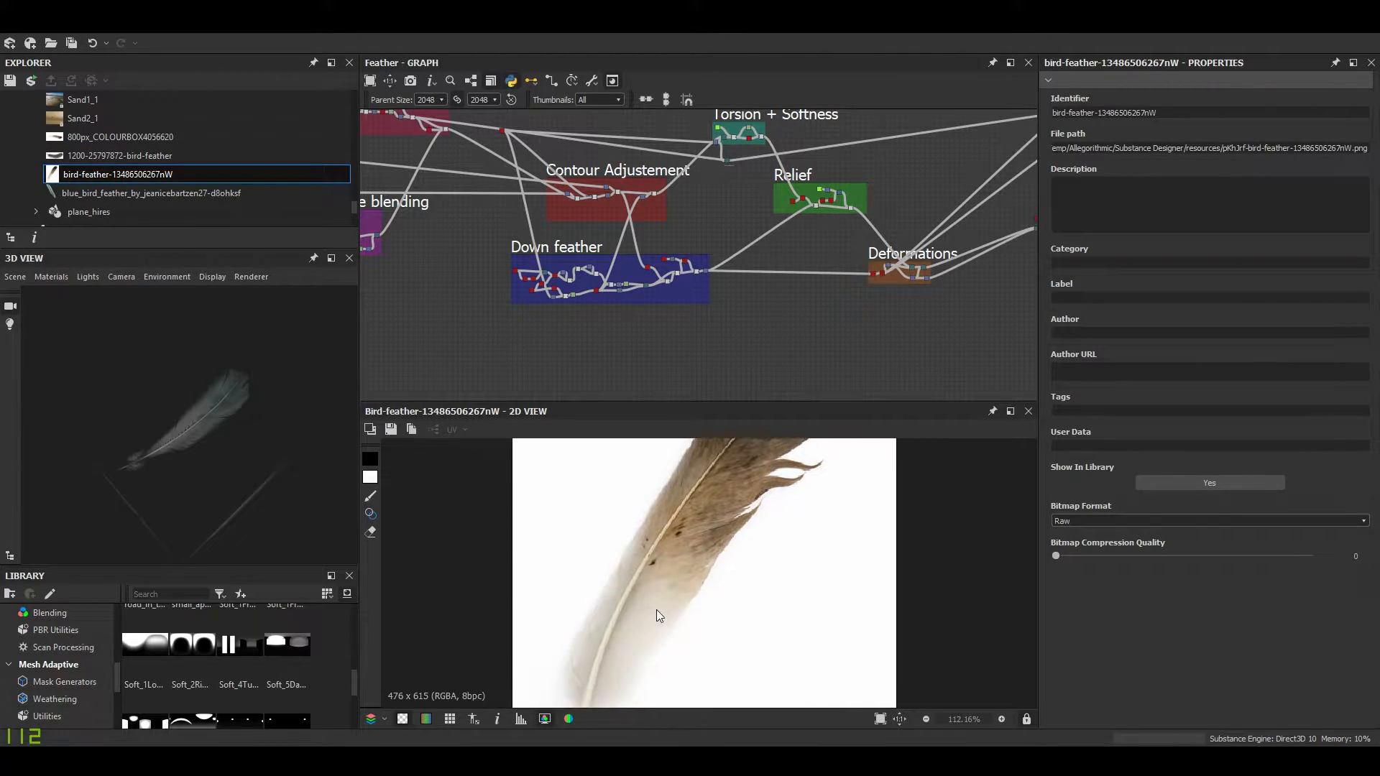
pyautogui.moveTo(656, 616); pyautogui.dragTo(680, 516, button='middle')
pyautogui.click(141, 193)
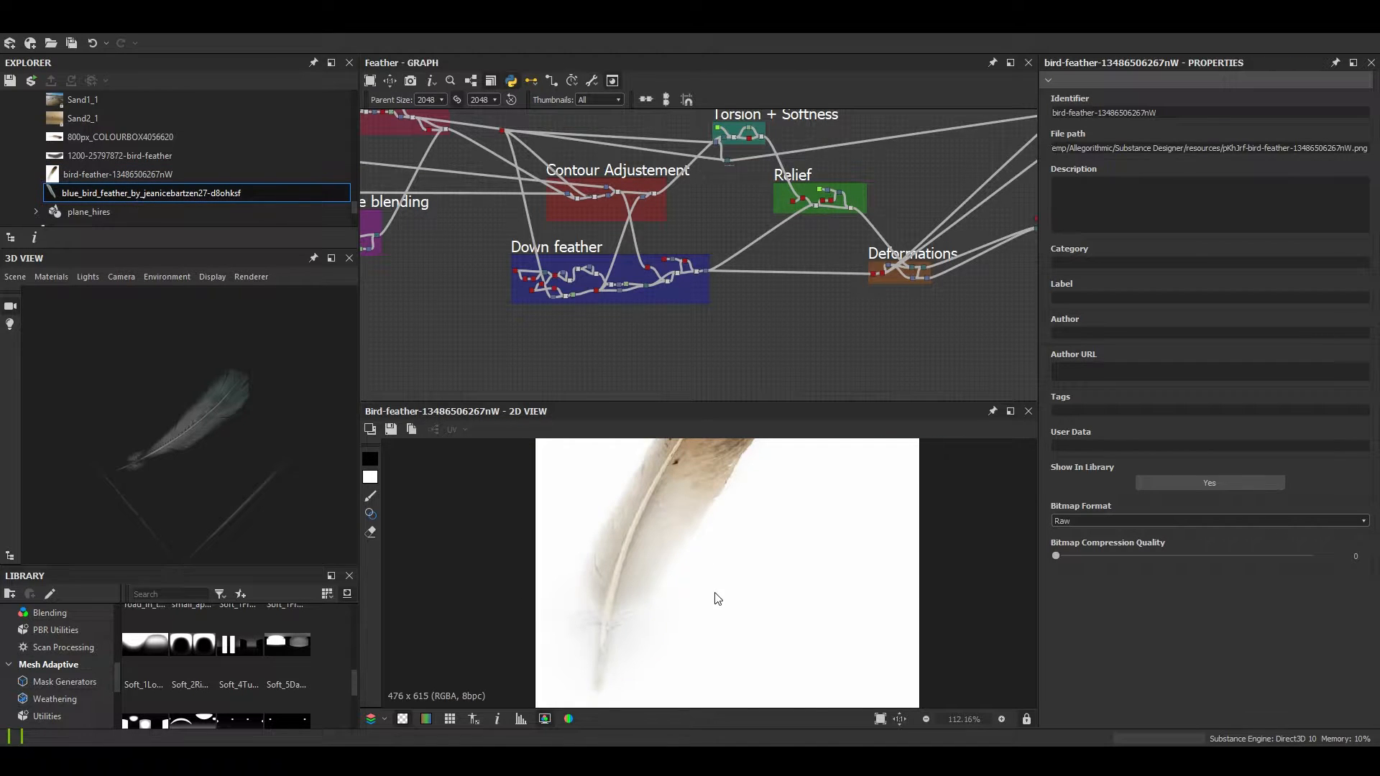
pyautogui.scroll(-3, 877, 570)
pyautogui.moveTo(878, 571); pyautogui.dragTo(860, 680)
pyautogui.scroll(-2, 812, 583)
pyautogui.moveTo(749, 536)
pyautogui.mouseDown()
pyautogui.moveTo(818, 617)
pyautogui.moveTo(805, 554)
pyautogui.moveTo(765, 554)
pyautogui.mouseUp()
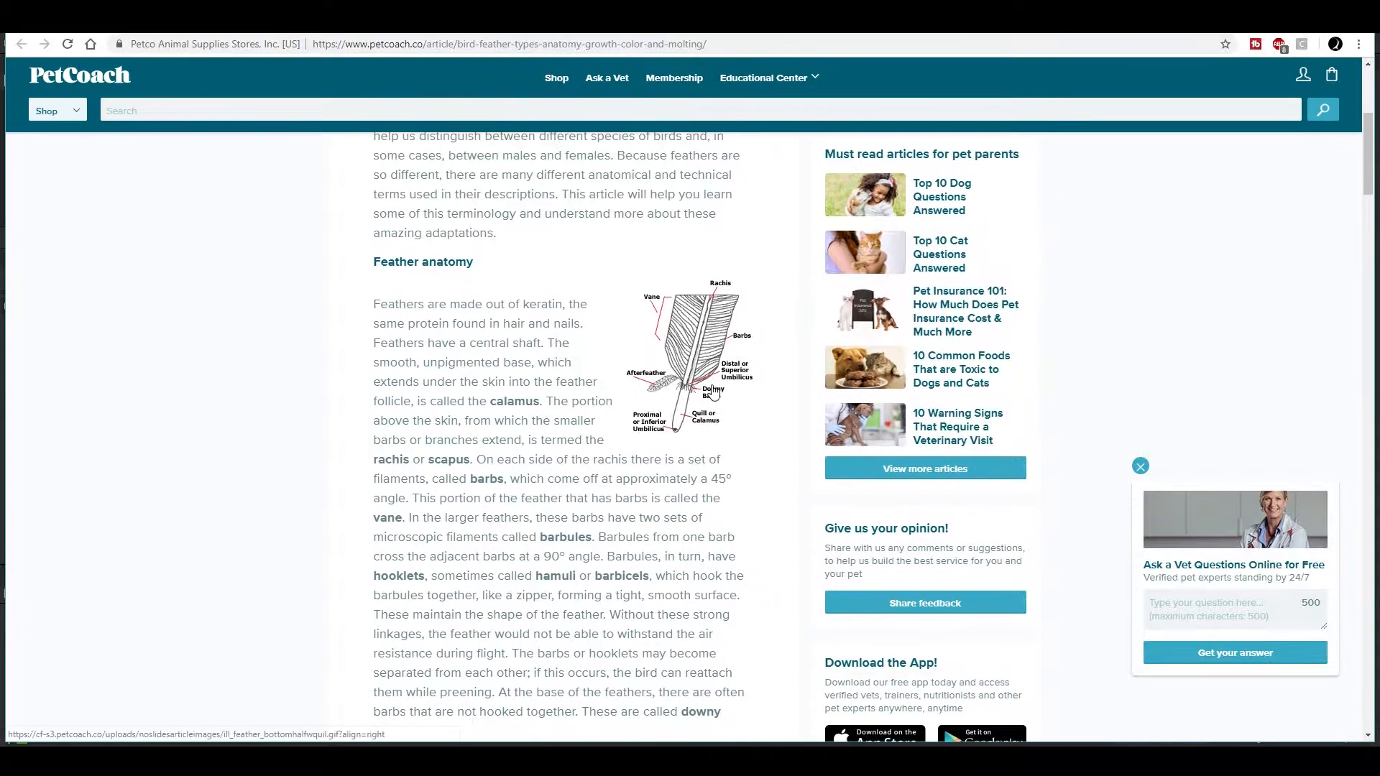
# Examine the enlarged feather anatomy diagram in the PetCoach article in the browser
pyautogui.click(715, 363)
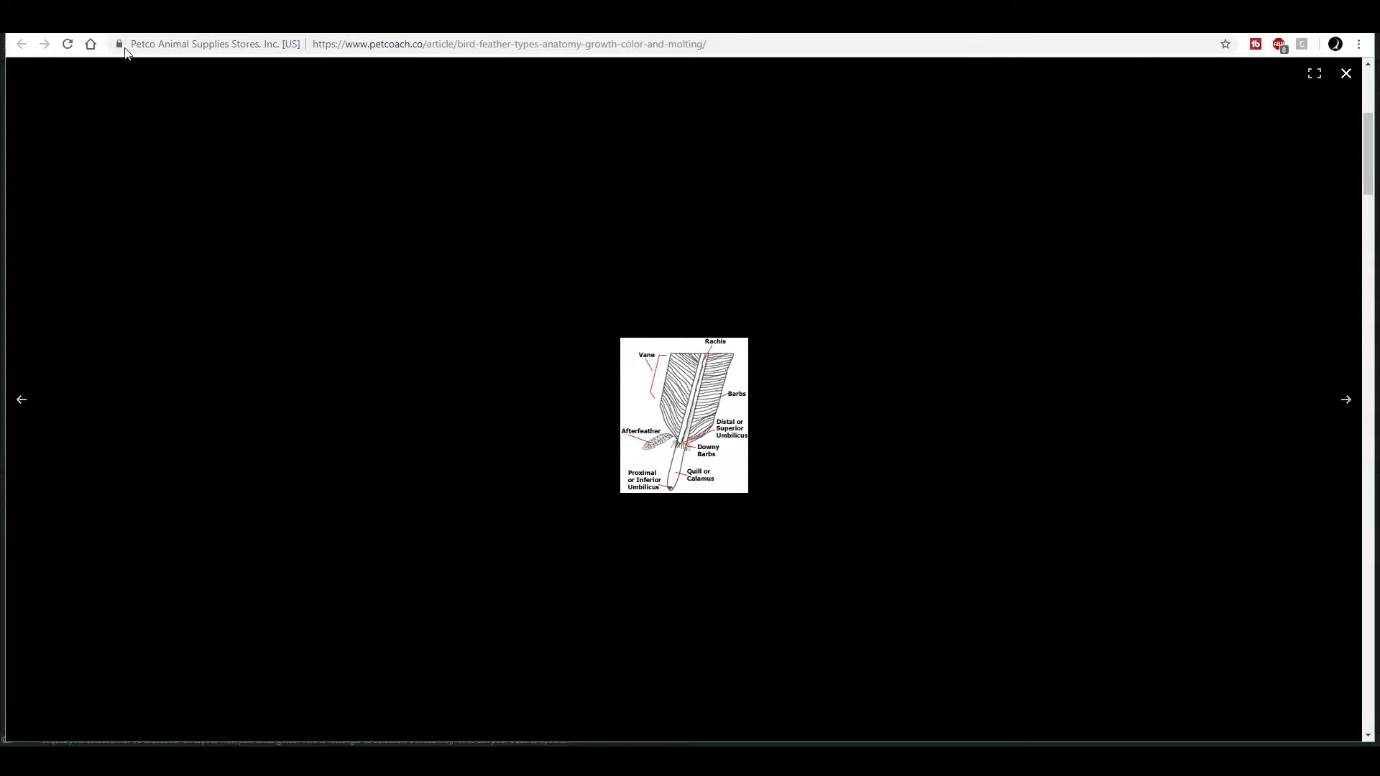
pyautogui.click(1346, 74)
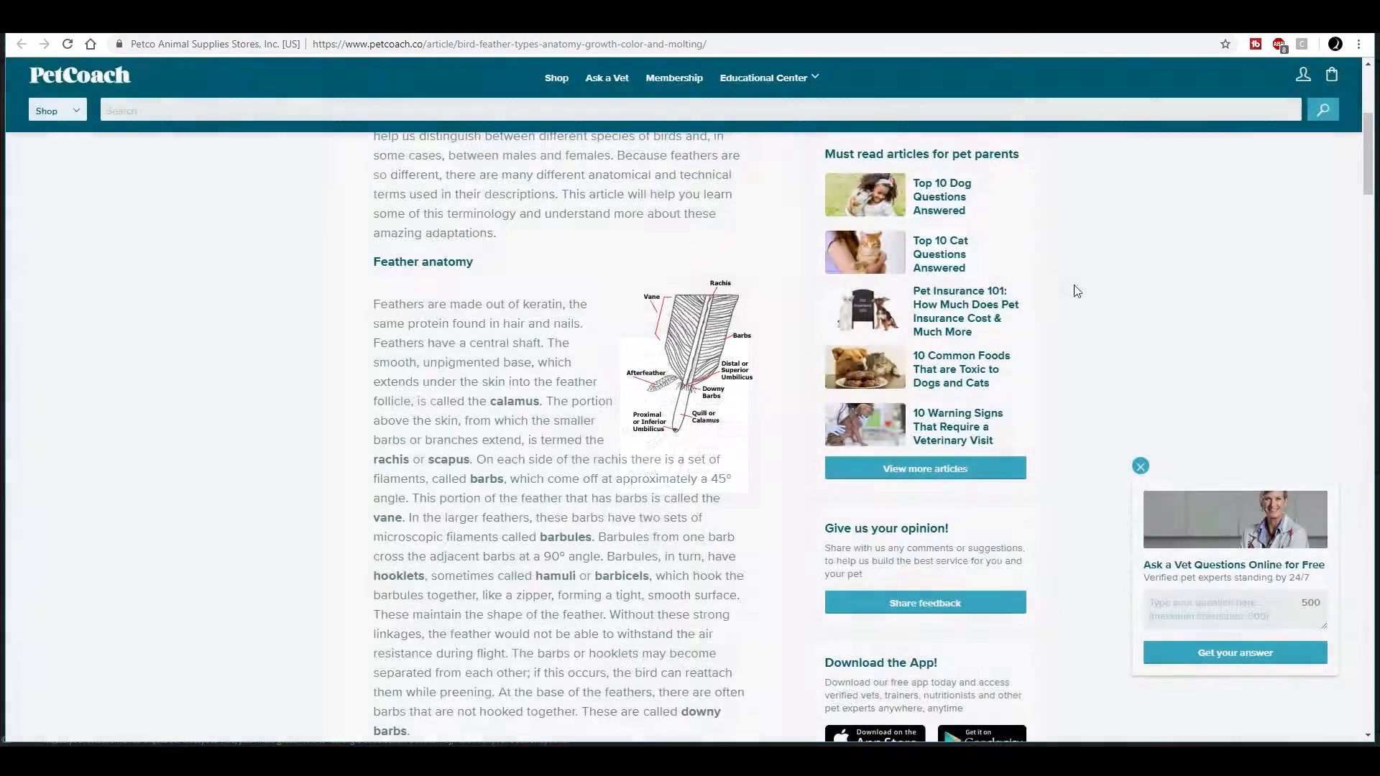
pyautogui.scroll(-5, 653, 393)
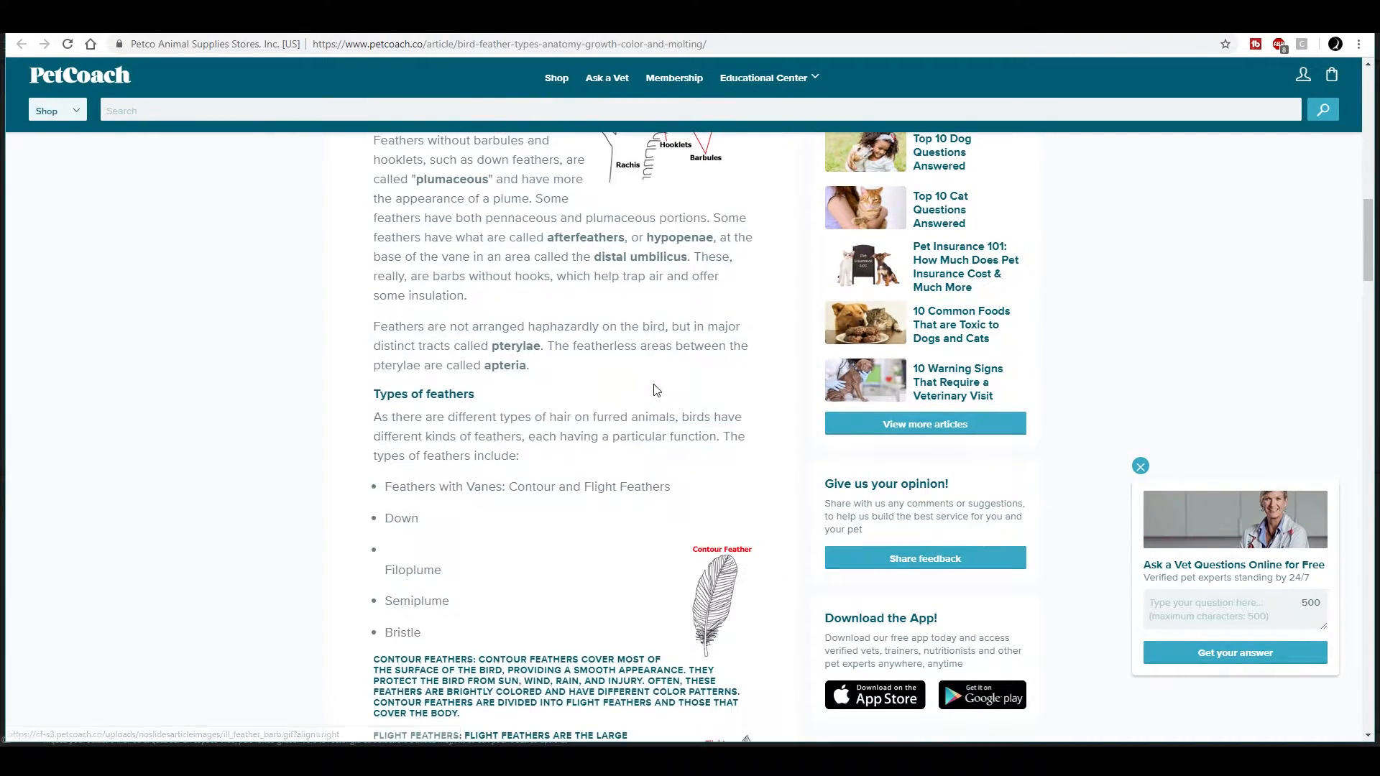
pyautogui.scroll(-2, 639, 399)
pyautogui.click(713, 439)
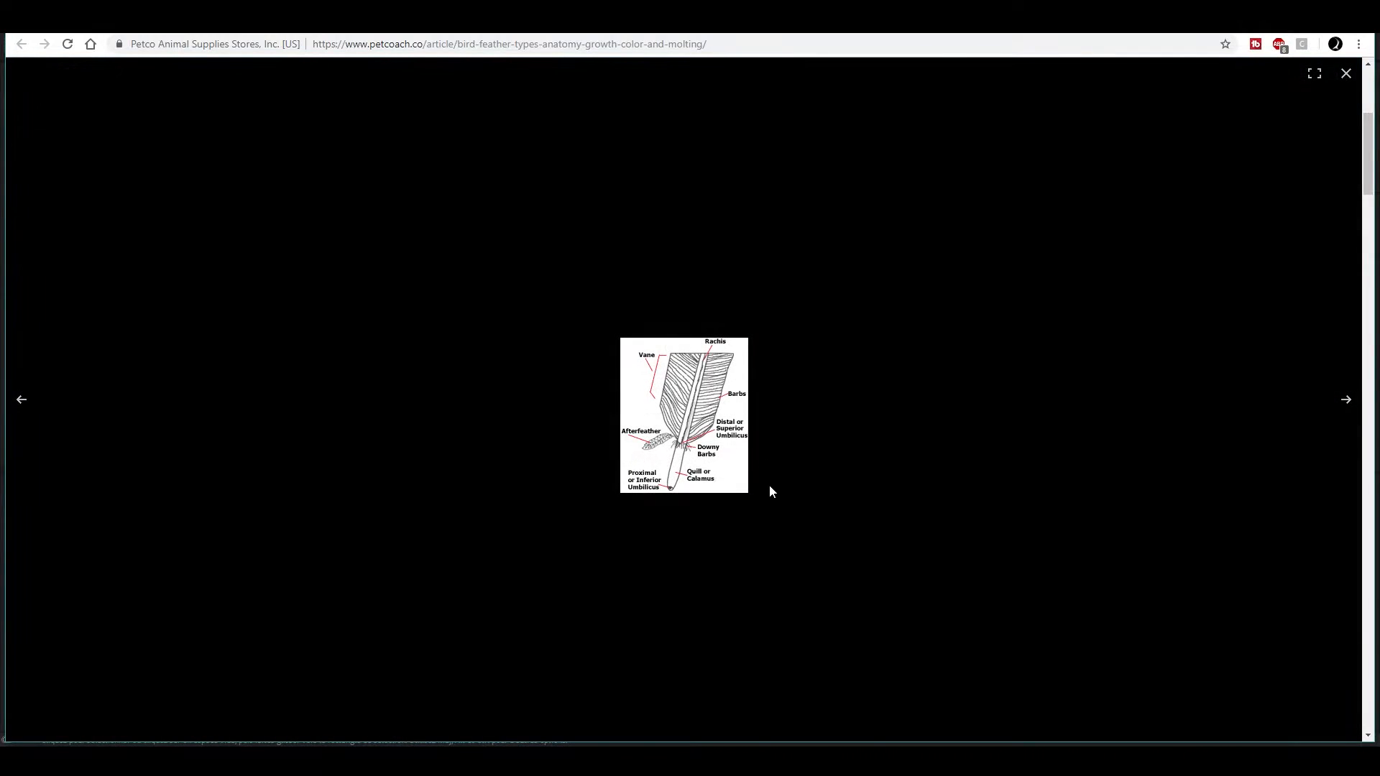
pyautogui.click(853, 562)
pyautogui.scroll(-1, 727, 471)
pyautogui.scroll(7, 727, 471)
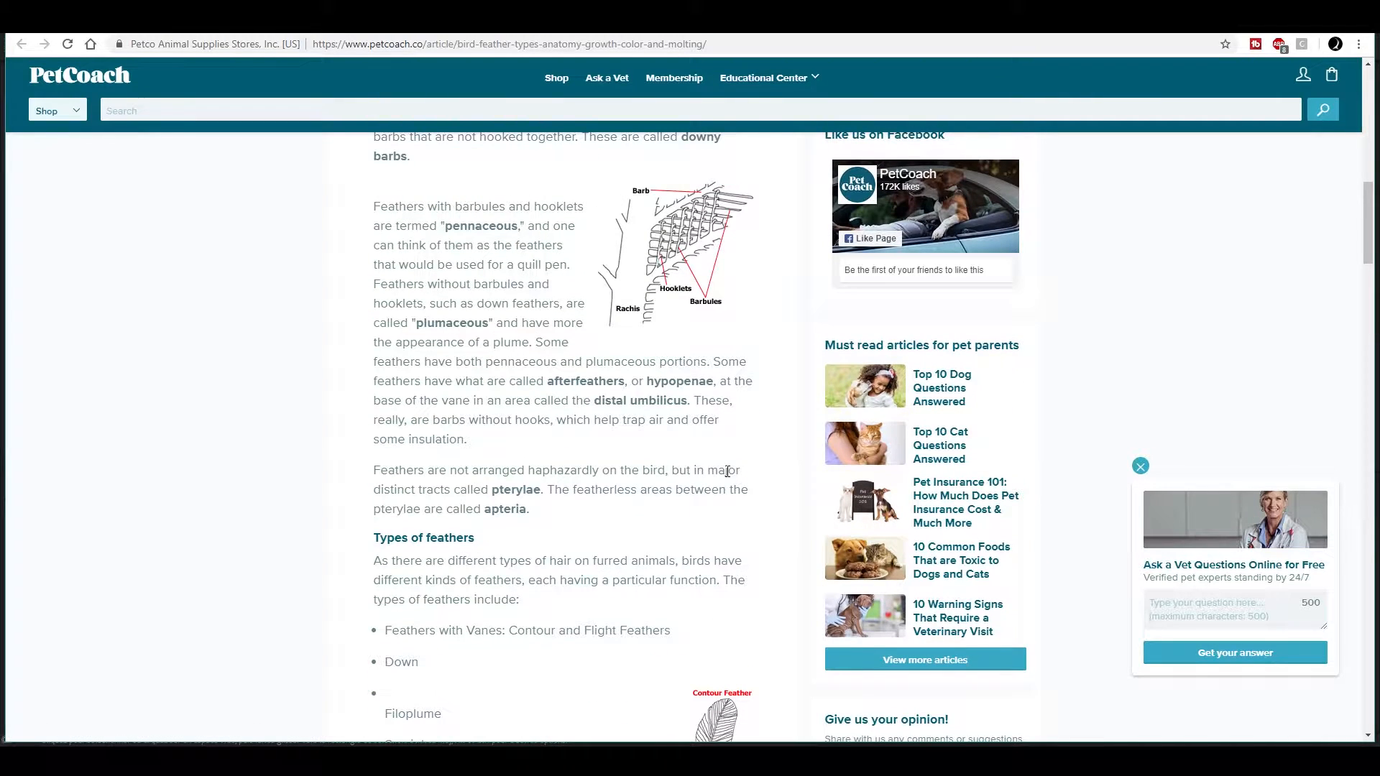
# Examine the barb, hooklet and barbule diagram and the contour and flight feather illustrations in the article
pyautogui.click(710, 250)
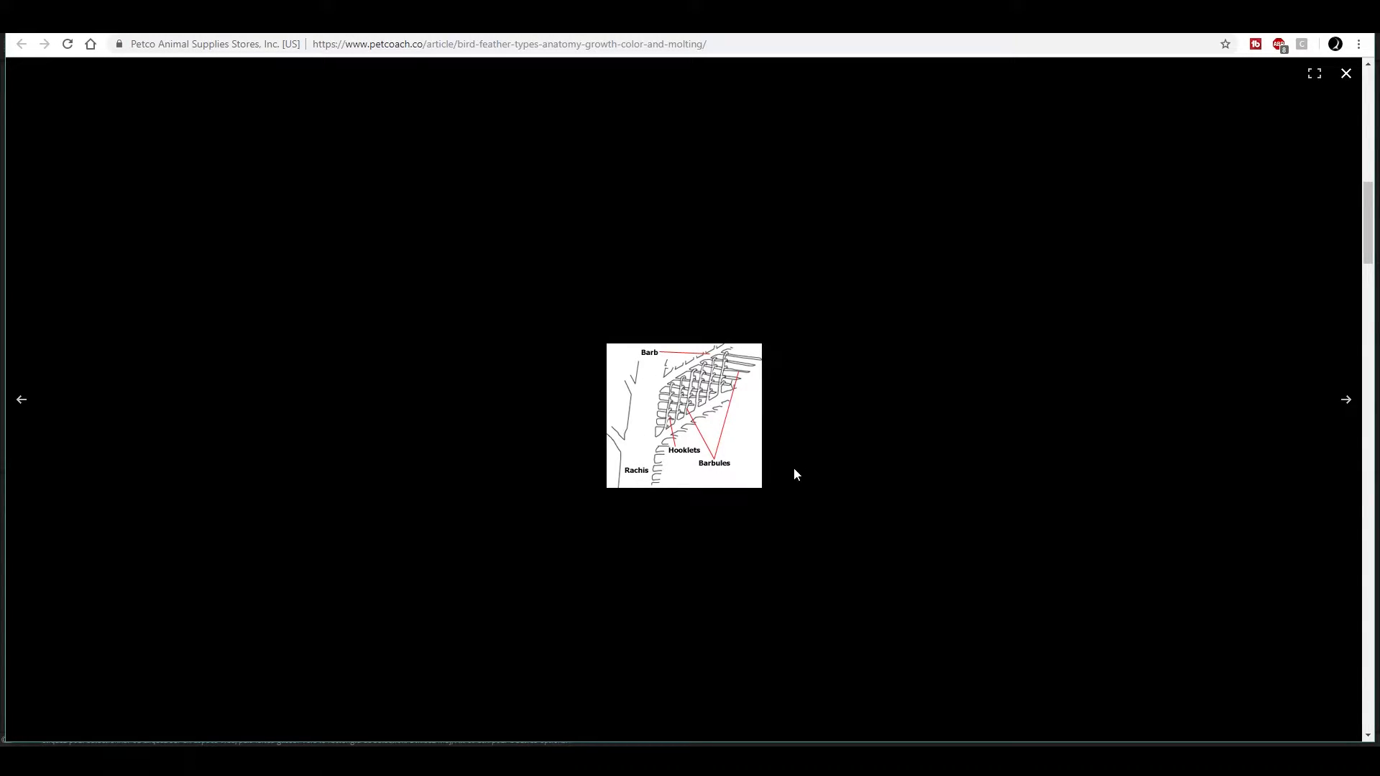
pyautogui.click(1347, 75)
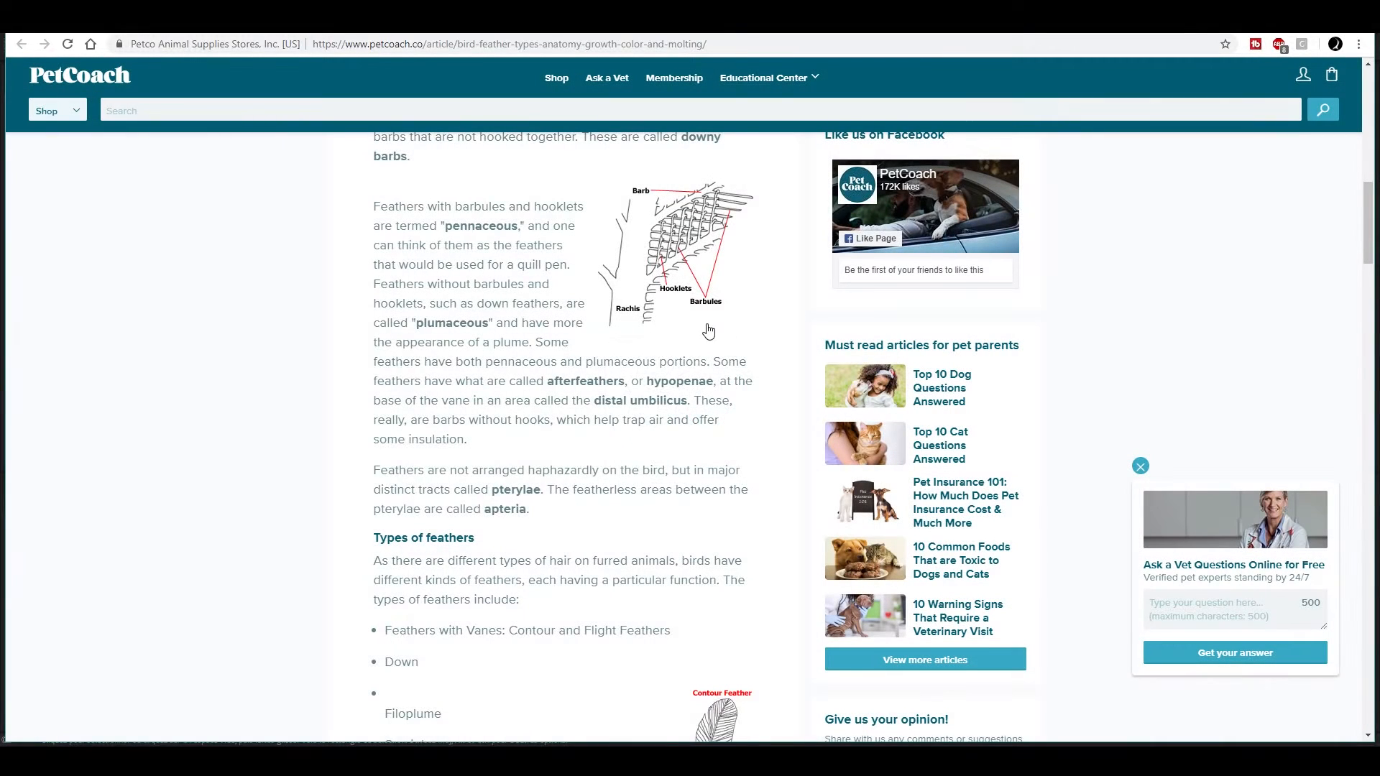
pyautogui.scroll(10, 719, 345)
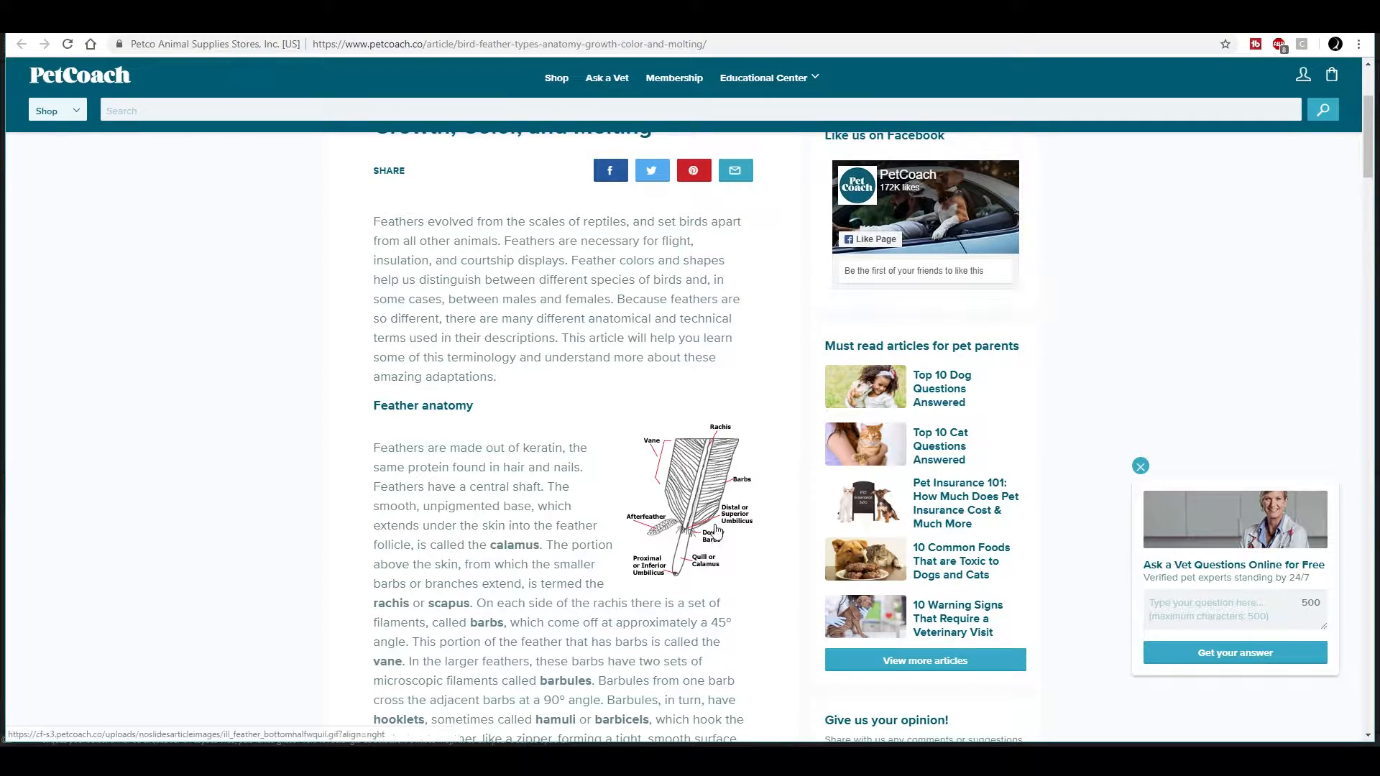
pyautogui.scroll(-10, 725, 517)
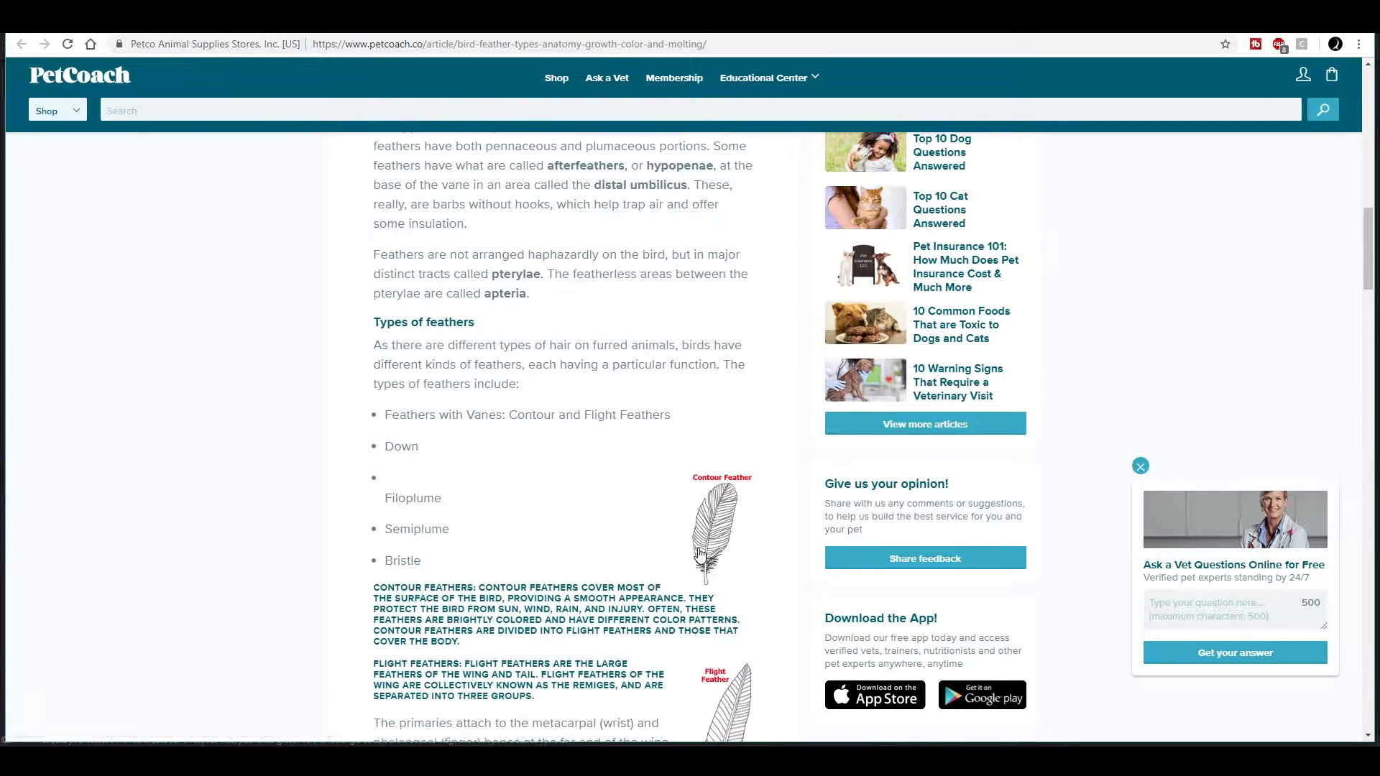
pyautogui.scroll(-2, 699, 553)
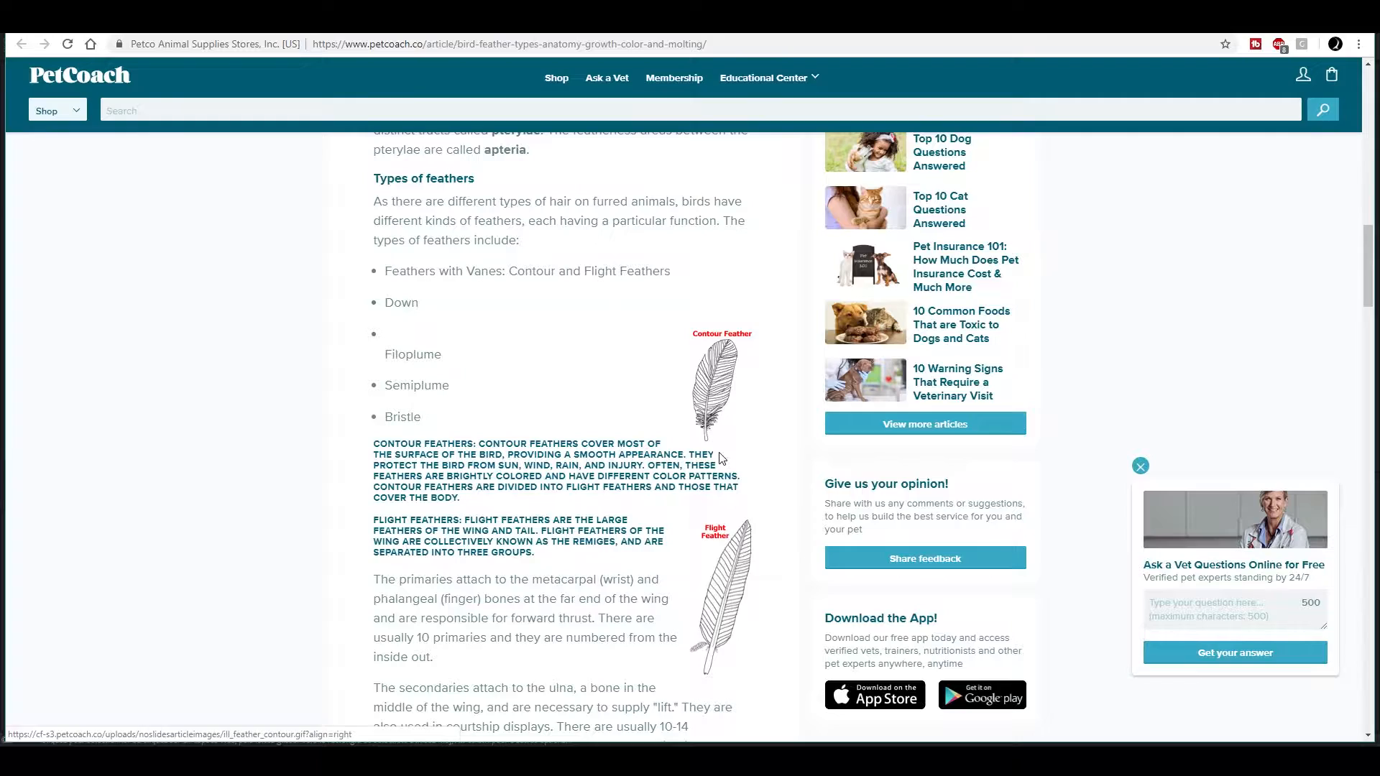
pyautogui.scroll(10, 722, 453)
pyautogui.click(700, 371)
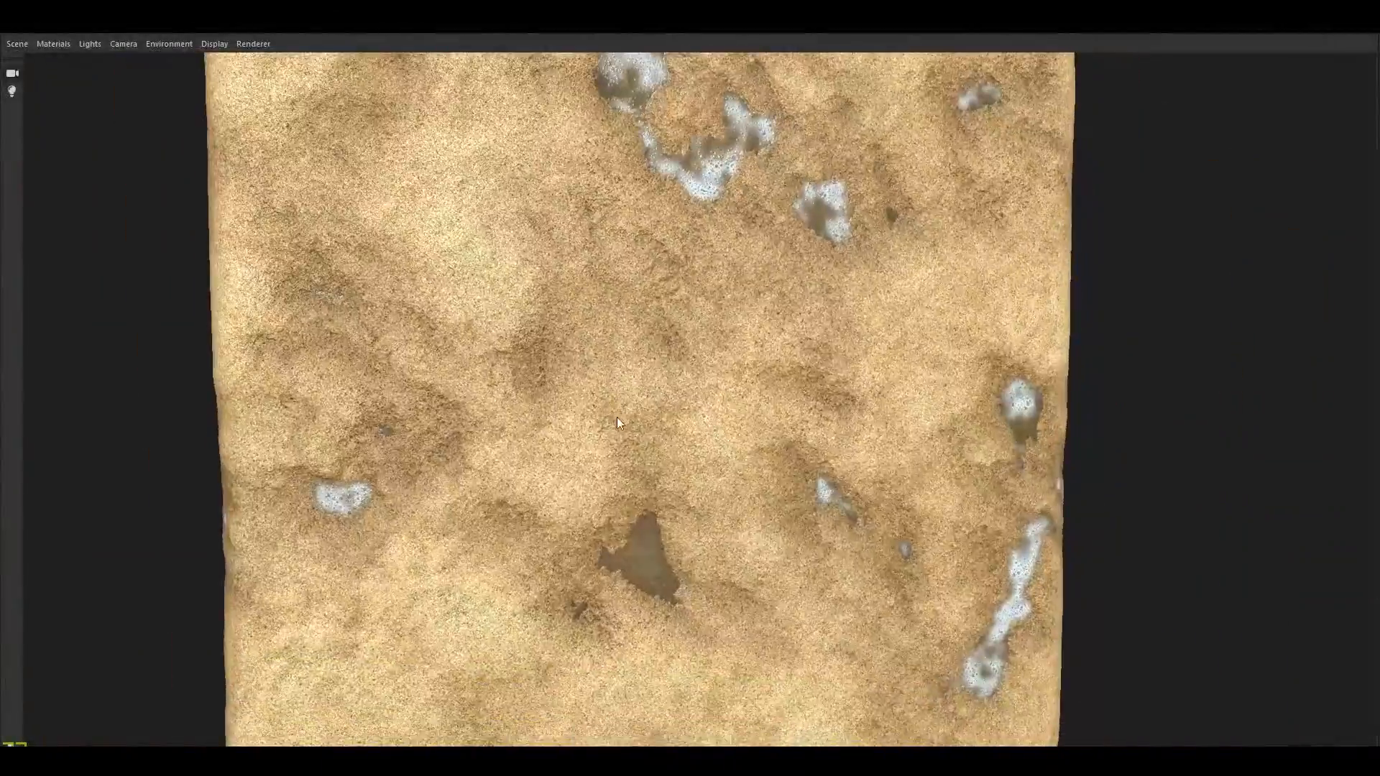
# Switch back to Substance Designer's 3D view and examine the feather's downy base, rachis and barbs up close
pyautogui.moveTo(616, 417); pyautogui.dragTo(512, 360, button='right')
pyautogui.moveTo(511, 360); pyautogui.dragTo(531, 399, button='middle')
pyautogui.moveTo(532, 399); pyautogui.dragTo(829, 433)
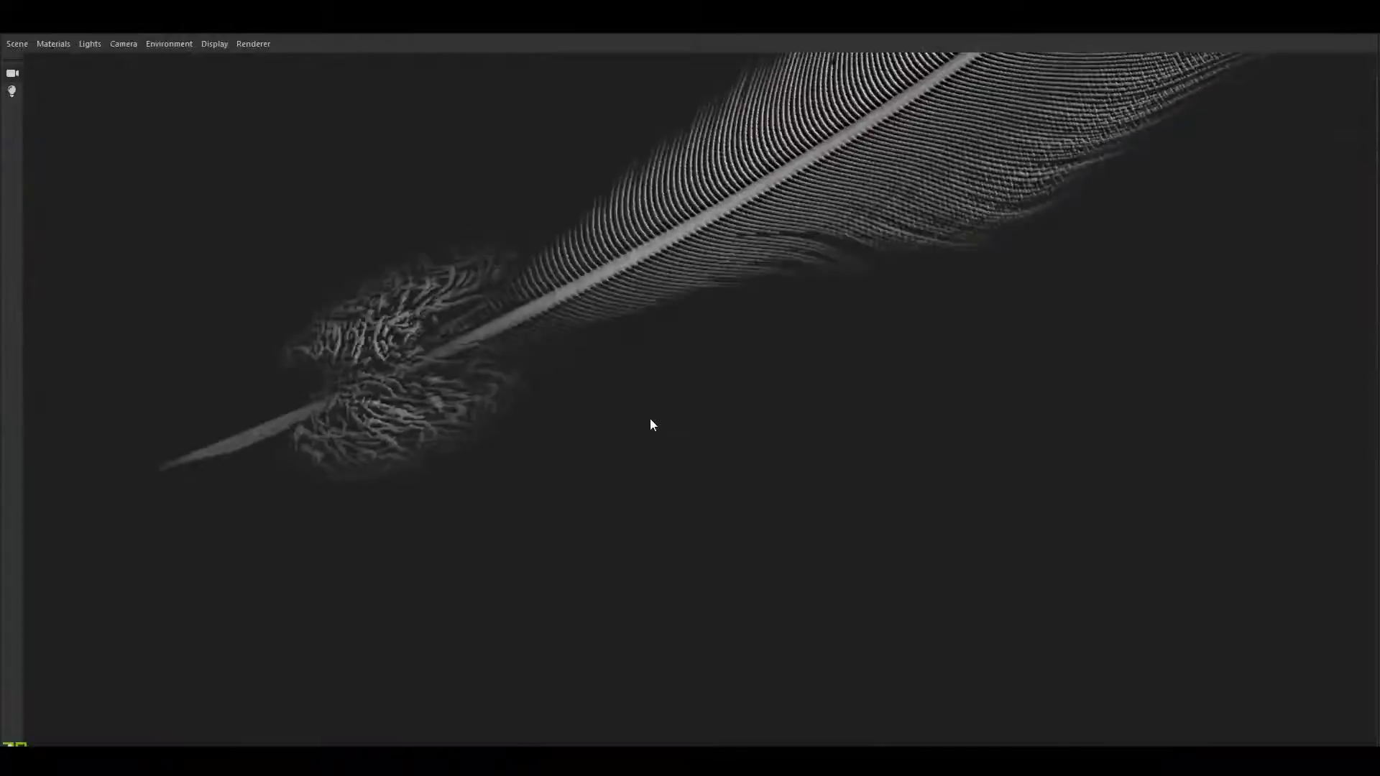
pyautogui.moveTo(649, 418); pyautogui.dragTo(644, 437, button='middle')
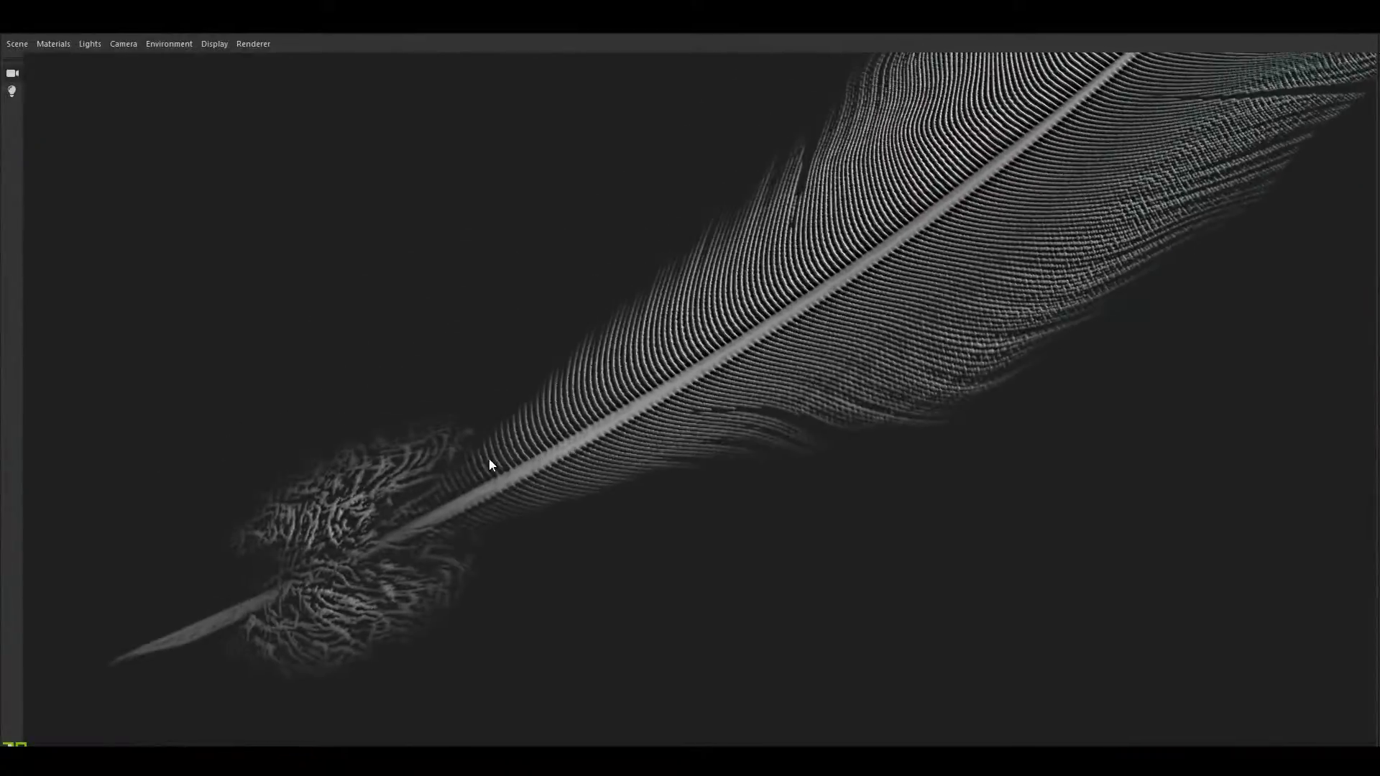
pyautogui.moveTo(769, 360); pyautogui.dragTo(806, 333, button='right')
pyautogui.moveTo(806, 333); pyautogui.dragTo(731, 411, button='middle')
pyautogui.moveTo(731, 411); pyautogui.dragTo(667, 524, button='right')
pyautogui.moveTo(669, 529); pyautogui.dragTo(711, 377, button='middle')
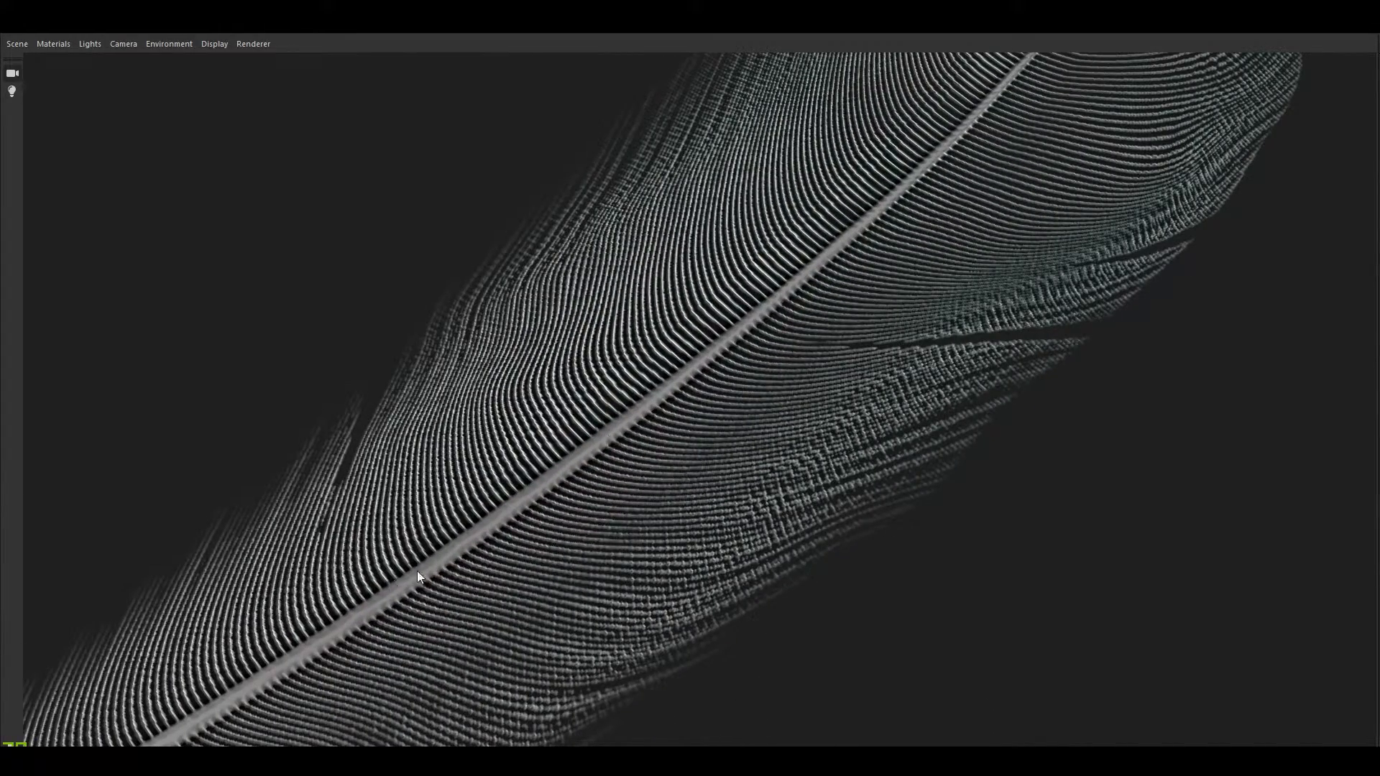
# Inspect the whole feather from several angles and distances, and return the 3D view to the main layout
pyautogui.scroll(-3, 536, 558)
pyautogui.scroll(-3, 542, 536)
pyautogui.moveTo(567, 542); pyautogui.dragTo(777, 443)
pyautogui.scroll(2, 752, 498)
pyautogui.scroll(2, 752, 498)
pyautogui.scroll(-2, 751, 498)
pyautogui.scroll(-1, 778, 443)
pyautogui.moveTo(777, 442); pyautogui.dragTo(765, 470, button='middle')
pyautogui.scroll(3, 765, 470)
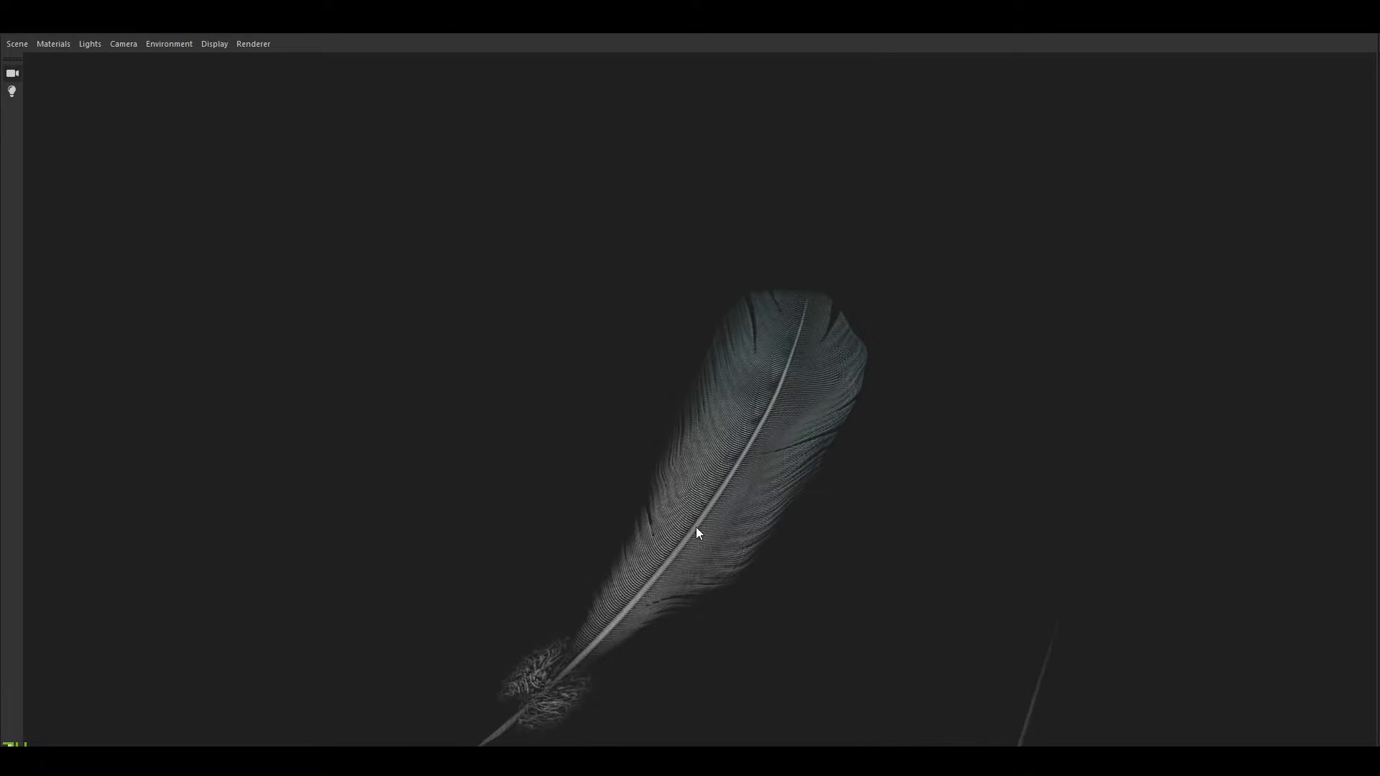
pyautogui.moveTo(697, 529); pyautogui.dragTo(688, 486)
pyautogui.click(1351, 25)
# Enlarge the graph panel in height and width and bring the Barbs + base blending frame into close view
pyautogui.scroll(-2, 703, 240)
pyautogui.moveTo(632, 235); pyautogui.dragTo(752, 283, button='middle')
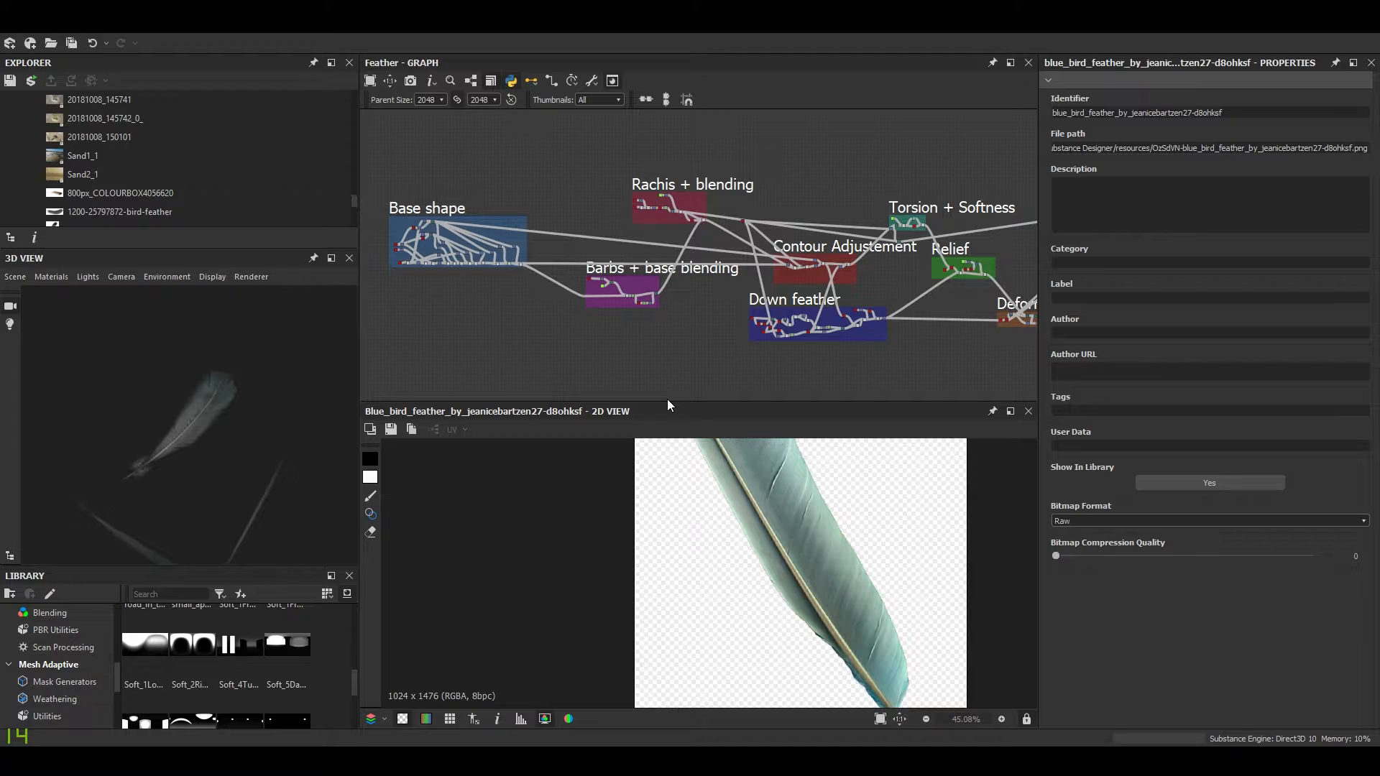
pyautogui.moveTo(668, 402); pyautogui.dragTo(662, 428)
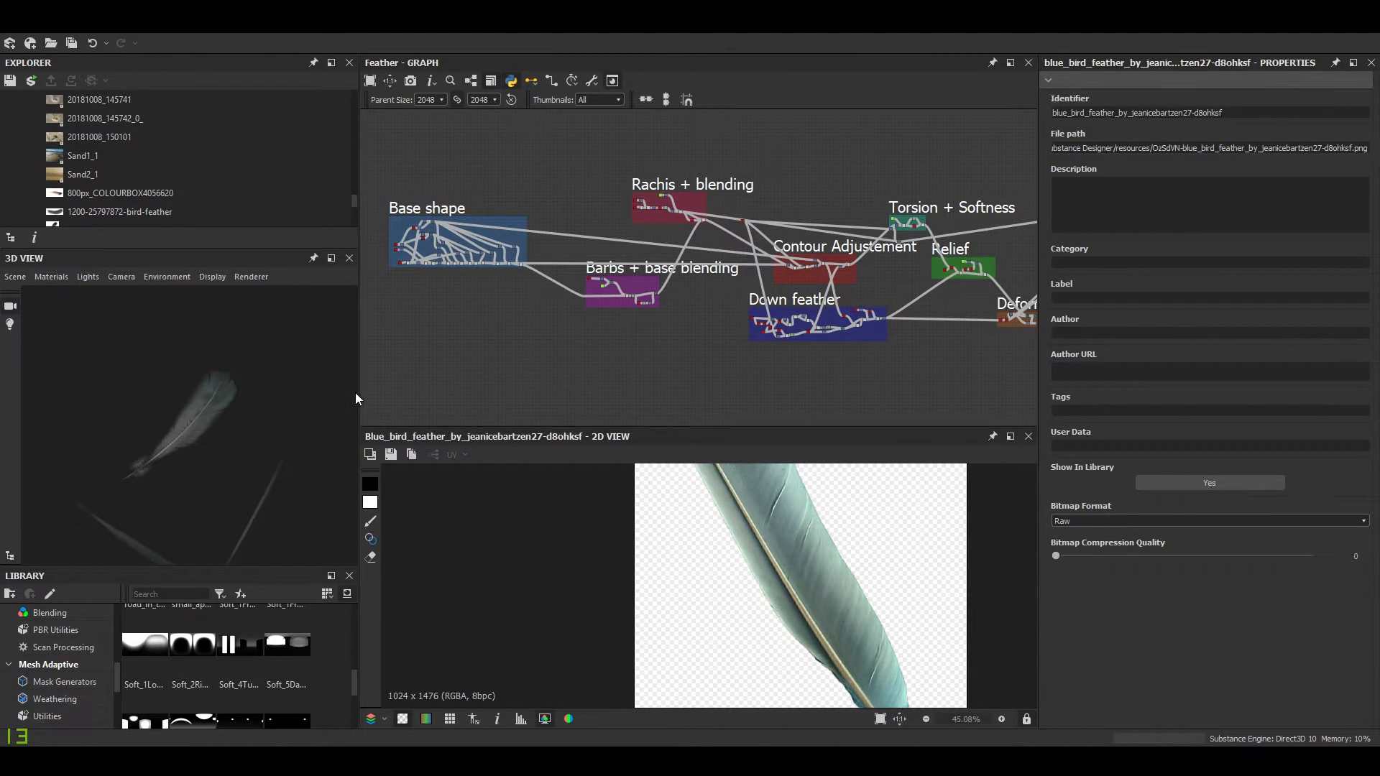
pyautogui.moveTo(358, 397); pyautogui.dragTo(339, 401)
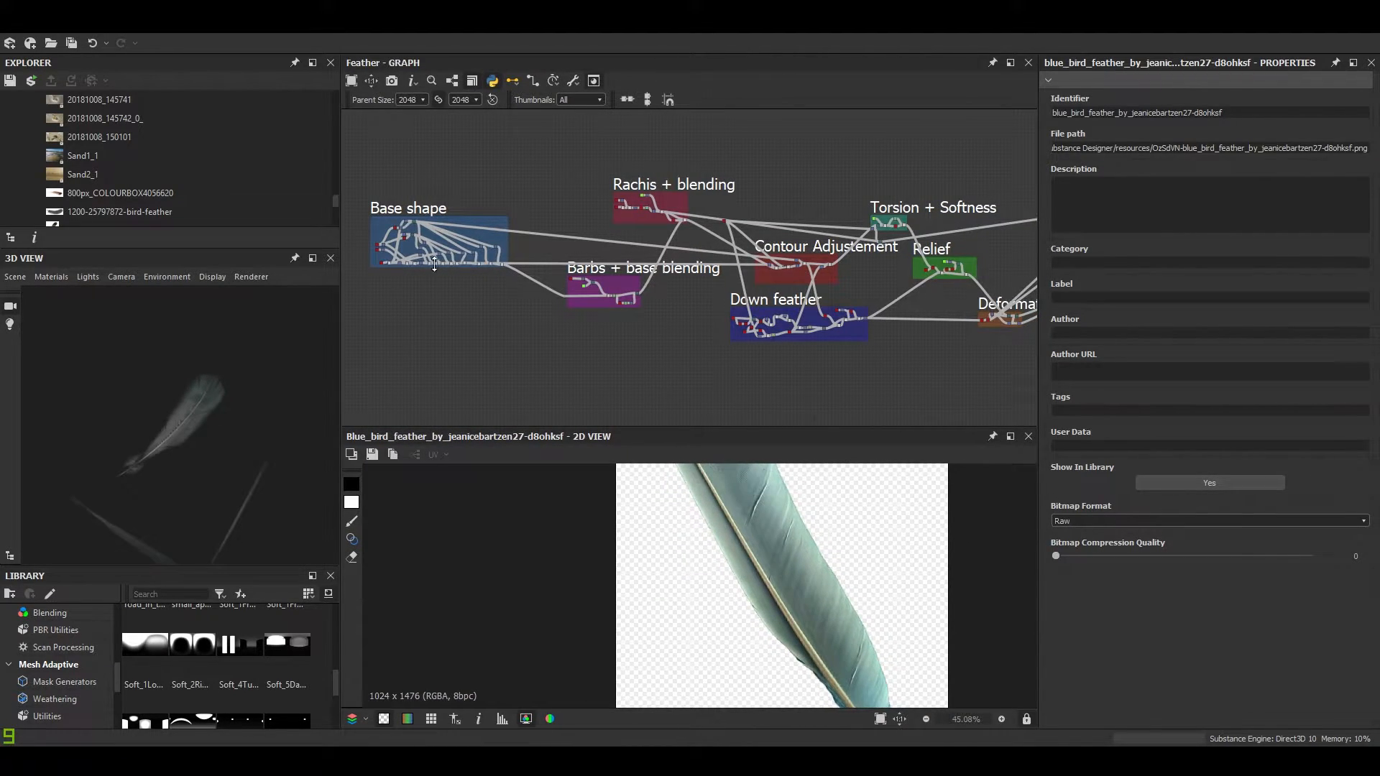
pyautogui.scroll(8, 621, 305)
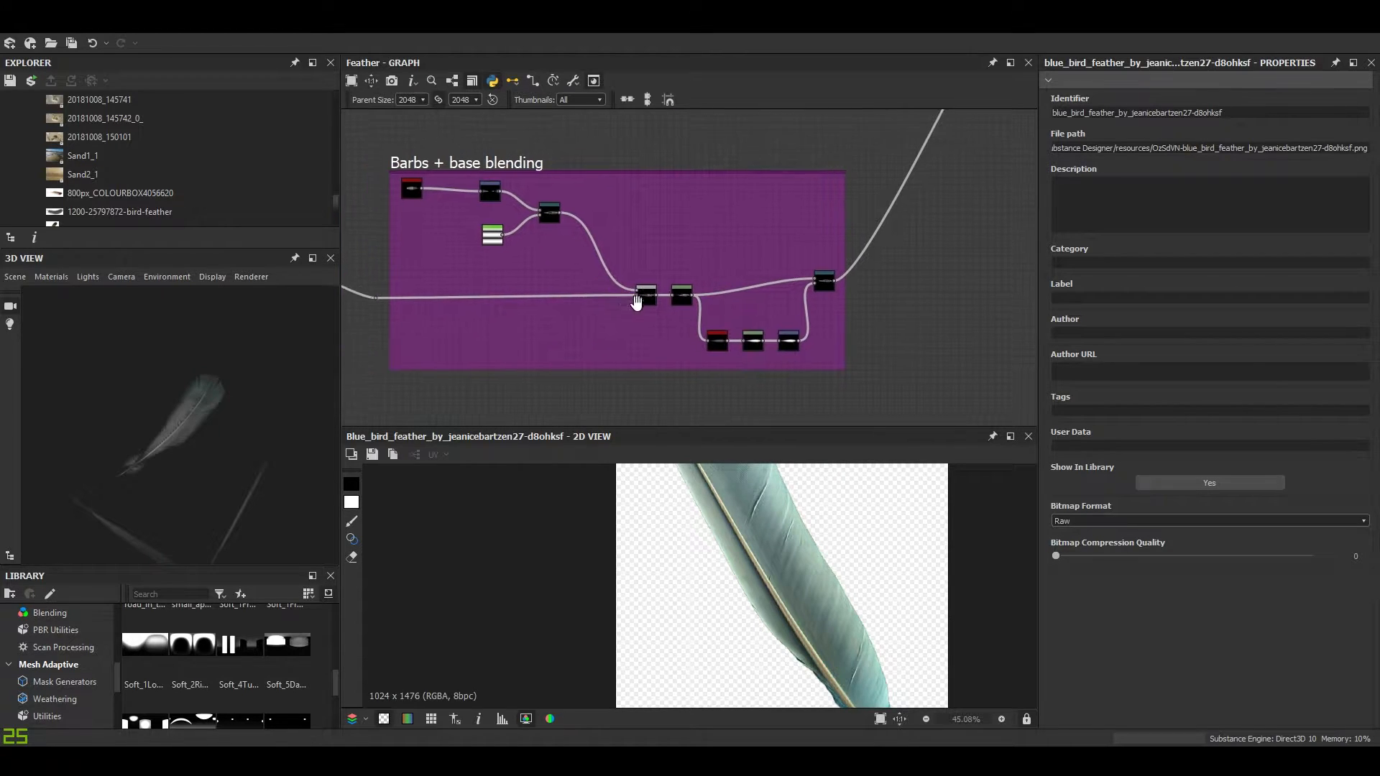
# Preview the barbs' Directional Warp and the Multiply Blend that combines it with the base shape
pyautogui.doubleClick(616, 233)
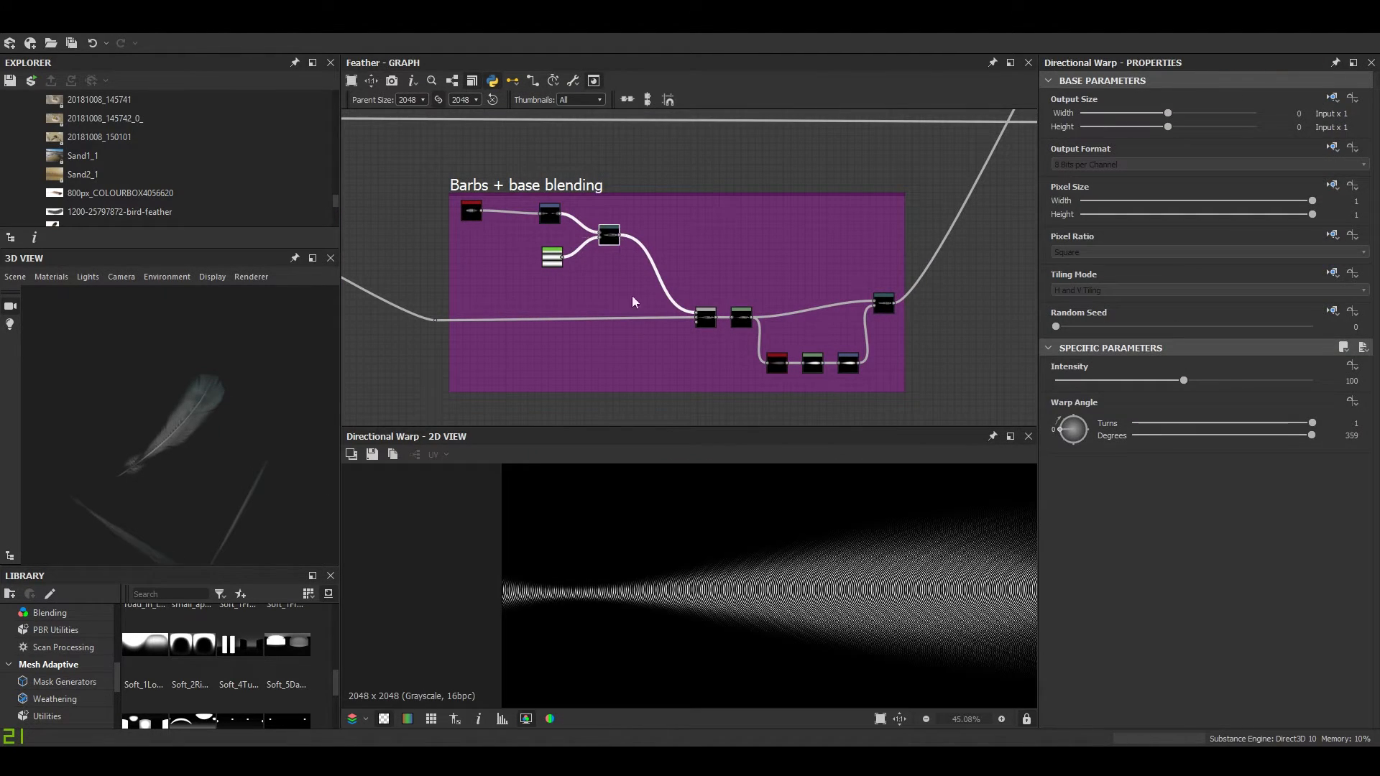
pyautogui.doubleClick(708, 319)
pyautogui.scroll(3, 907, 645)
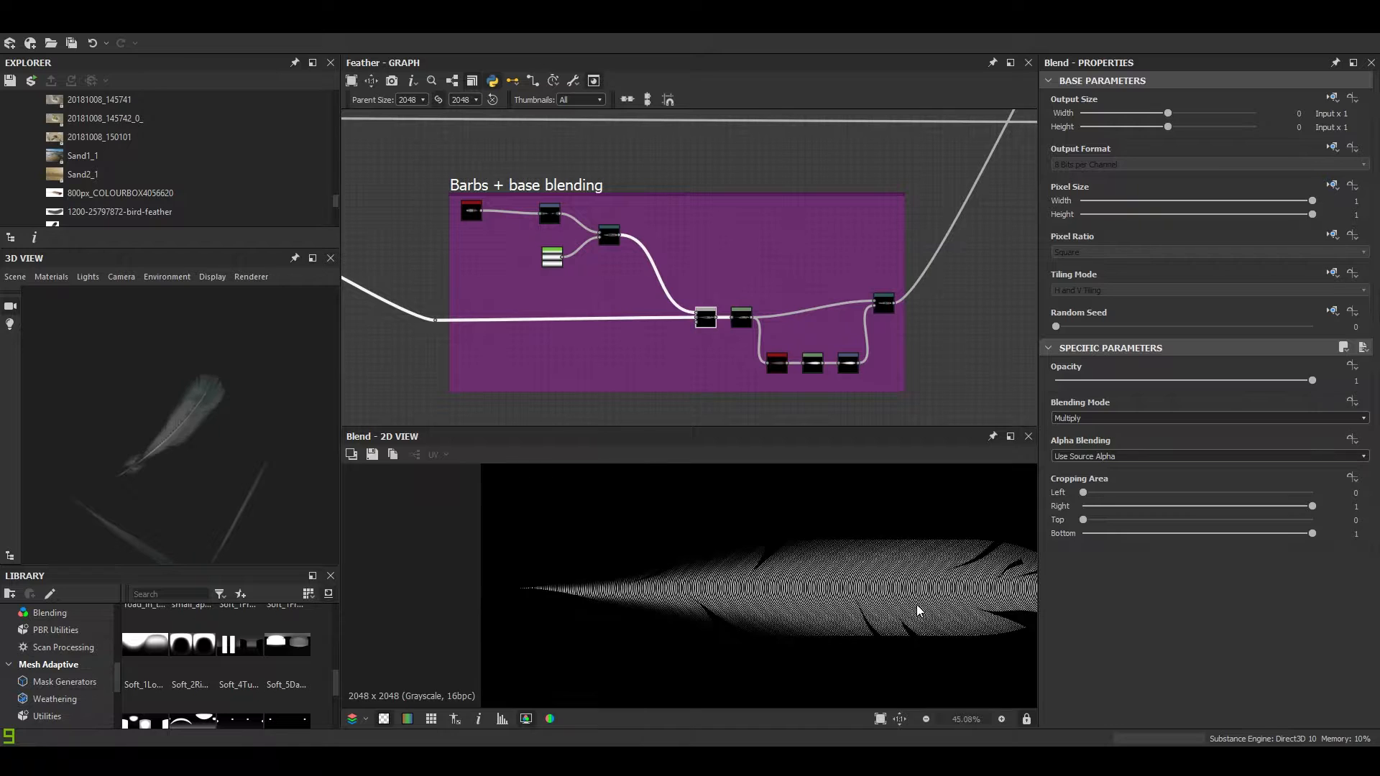
# Preview the last Subtract Blend of the base shape frame that feeds the barbs blending
pyautogui.scroll(-2, 583, 266)
pyautogui.scroll(-1, 583, 267)
pyautogui.moveTo(391, 212); pyautogui.dragTo(564, 242, button='middle')
pyautogui.scroll(4, 565, 244)
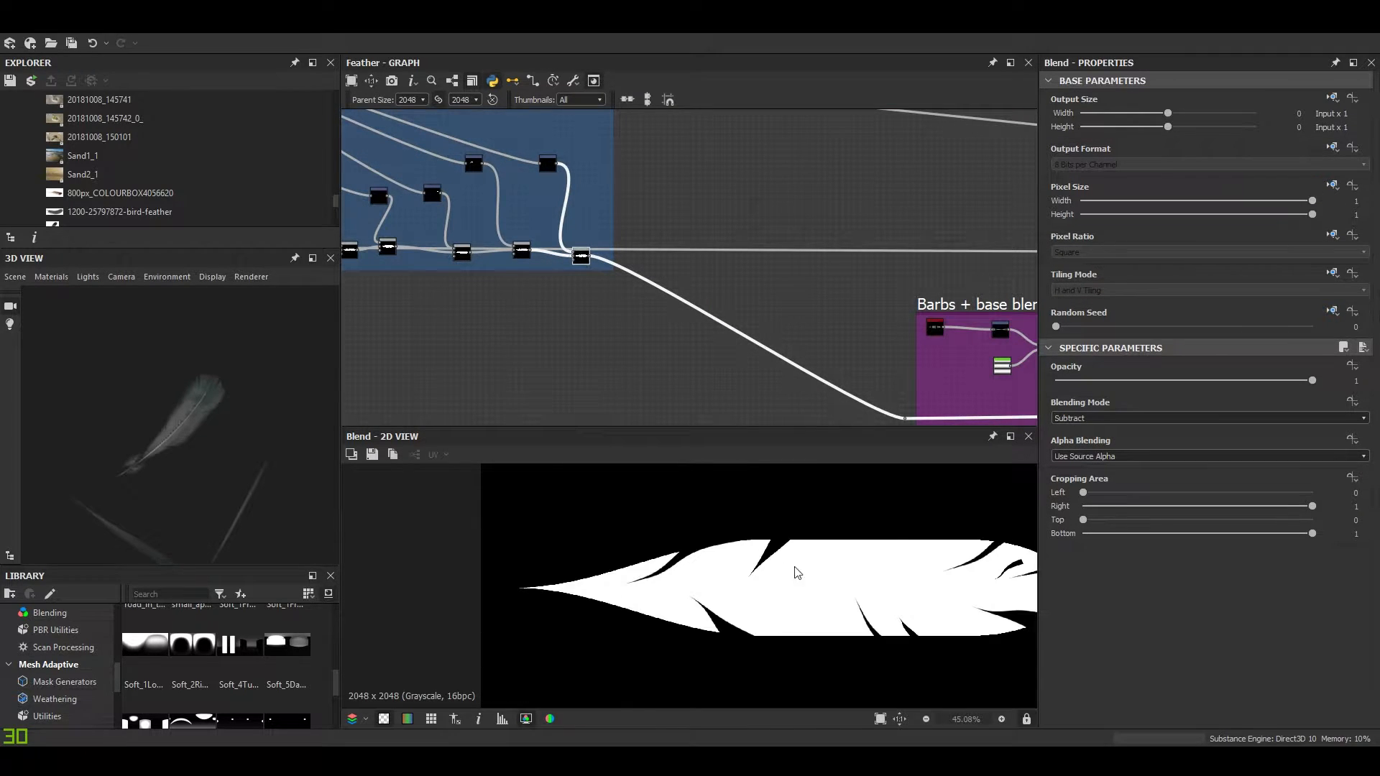
# Preview the Multiply Blend of barbs and base shape again and examine its result up close
pyautogui.scroll(-3, 856, 563)
pyautogui.moveTo(780, 298); pyautogui.dragTo(493, 257, button='middle')
pyautogui.doubleClick(846, 380)
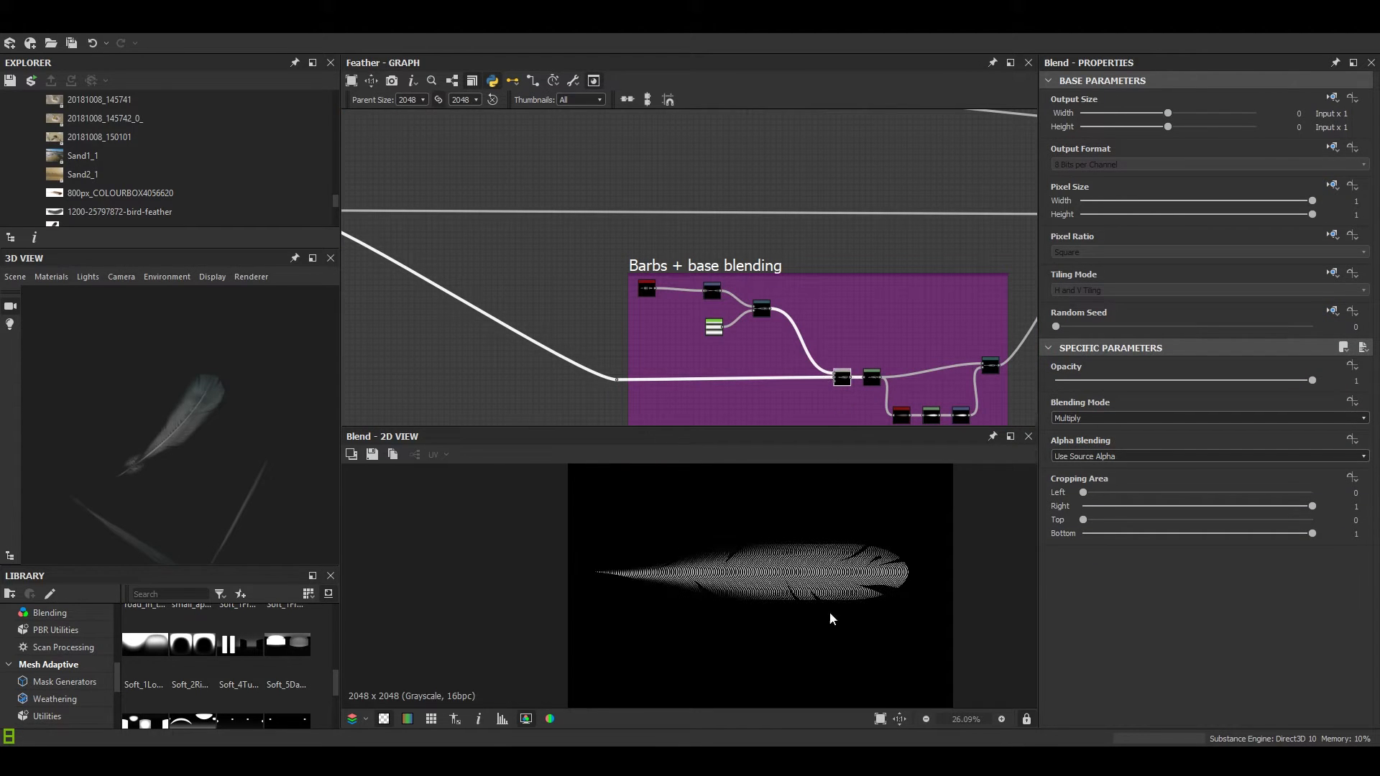
pyautogui.scroll(4, 850, 602)
pyautogui.moveTo(749, 549); pyautogui.dragTo(821, 584, button='middle')
# Preview the Directional Warp at the end of the Barbs + base blending frame
pyautogui.scroll(-2, 775, 368)
pyautogui.moveTo(908, 383); pyautogui.dragTo(742, 357, button='middle')
pyautogui.scroll(1, 741, 357)
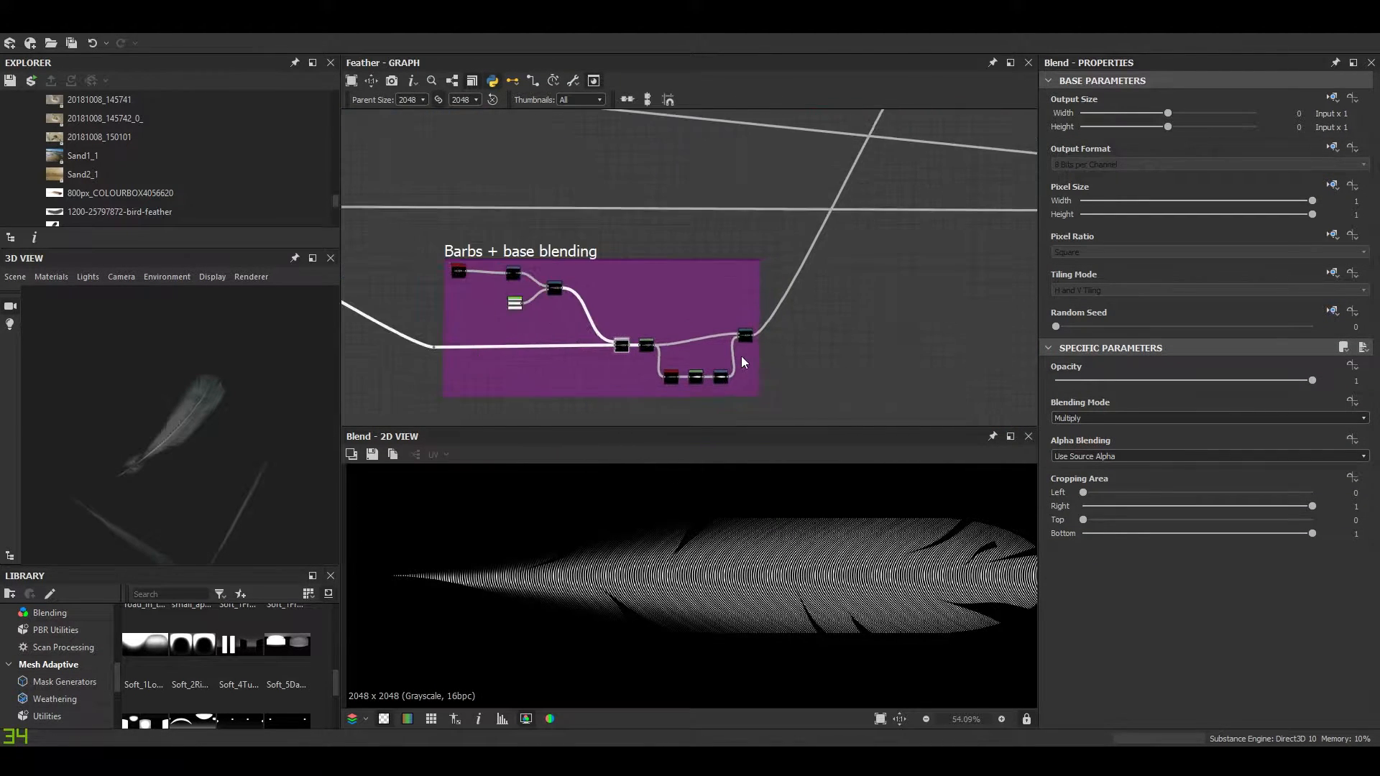
pyautogui.scroll(1, 744, 352)
pyautogui.doubleClick(748, 332)
pyautogui.scroll(-1, 814, 575)
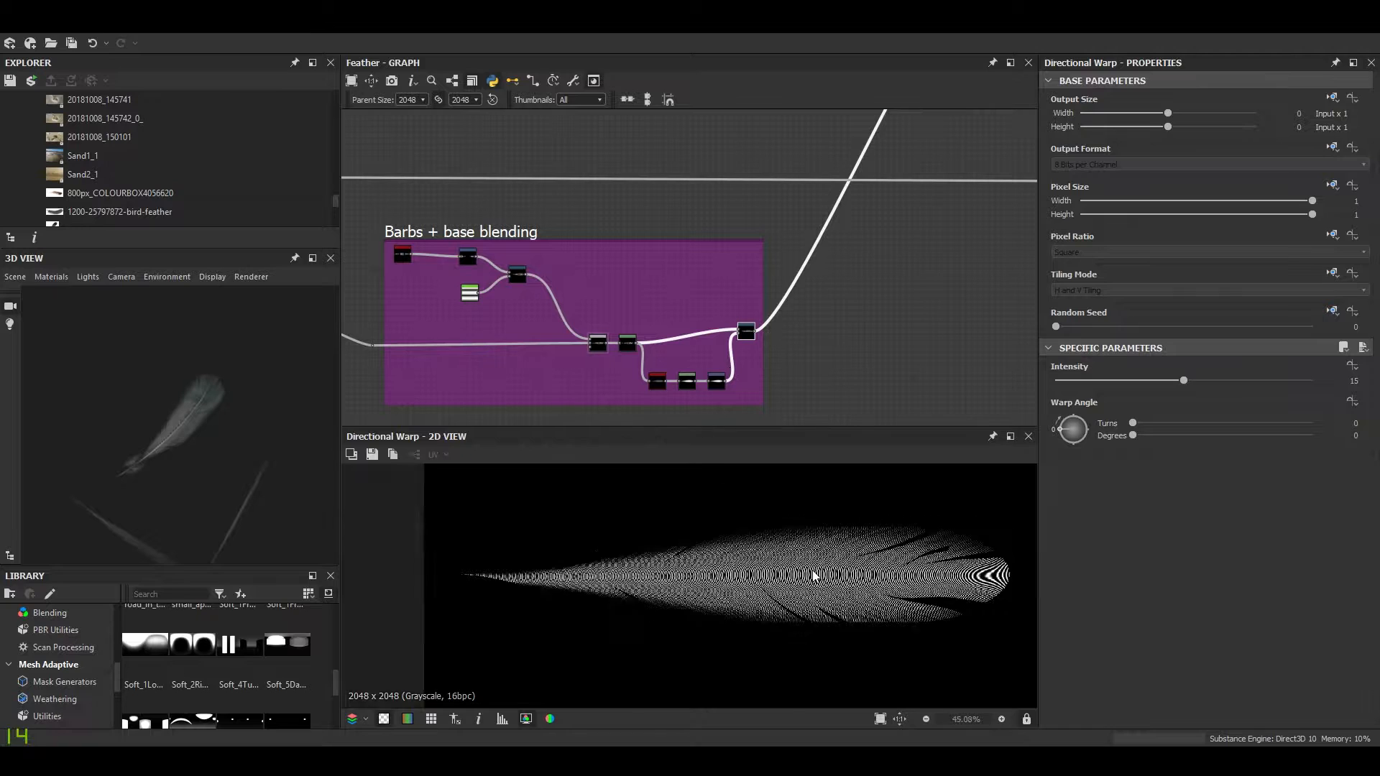
# Follow the connection to the Rachis + blending frame and preview its final Copy Blend
pyautogui.scroll(-3, 715, 302)
pyautogui.moveTo(727, 214); pyautogui.dragTo(696, 363, button='middle')
pyautogui.scroll(3, 814, 237)
pyautogui.scroll(3, 820, 233)
pyautogui.doubleClick(847, 237)
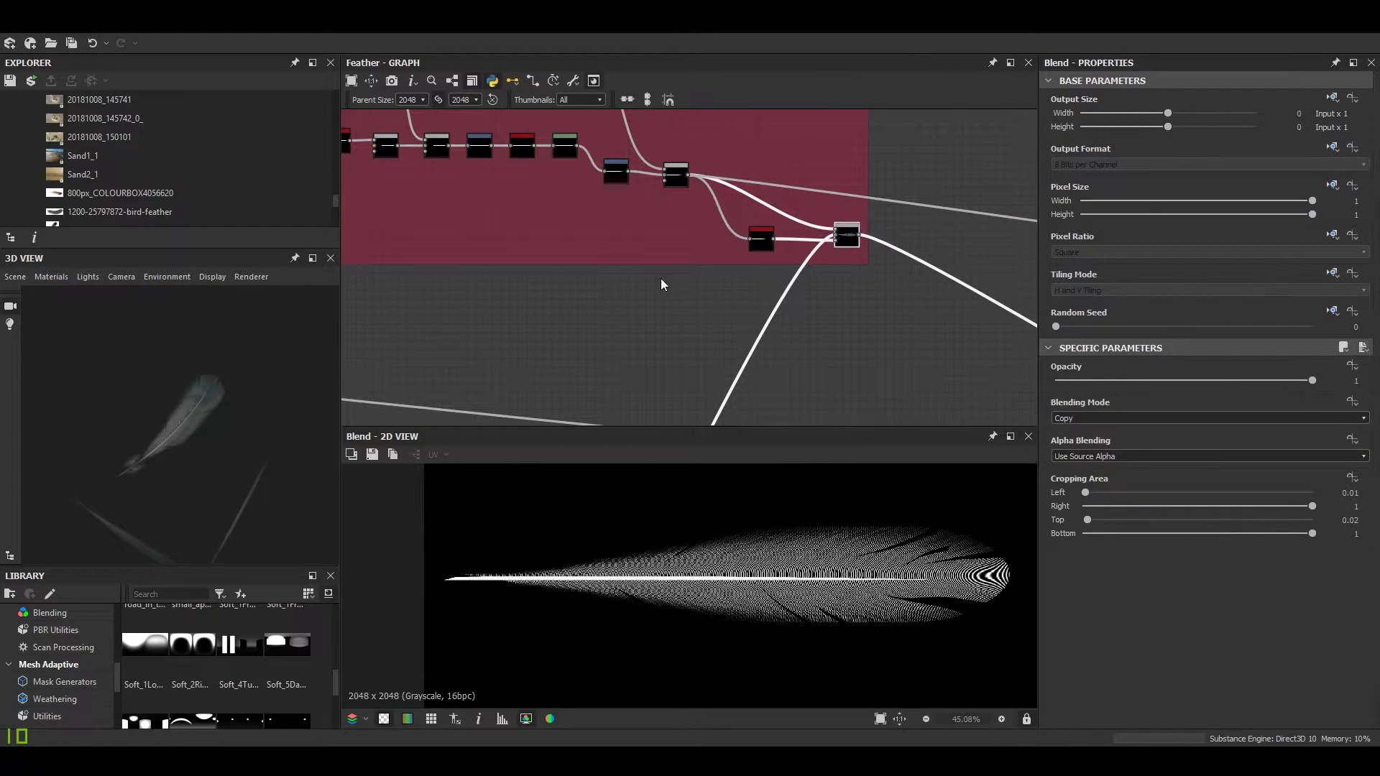
# Preview the rachis mask from the histogram scan, and return to the frame's Copy Blend result
pyautogui.scroll(-3, 661, 278)
pyautogui.moveTo(661, 278); pyautogui.dragTo(678, 296, button='middle')
pyautogui.doubleClick(737, 274)
pyautogui.moveTo(796, 291); pyautogui.dragTo(515, 201, button='middle')
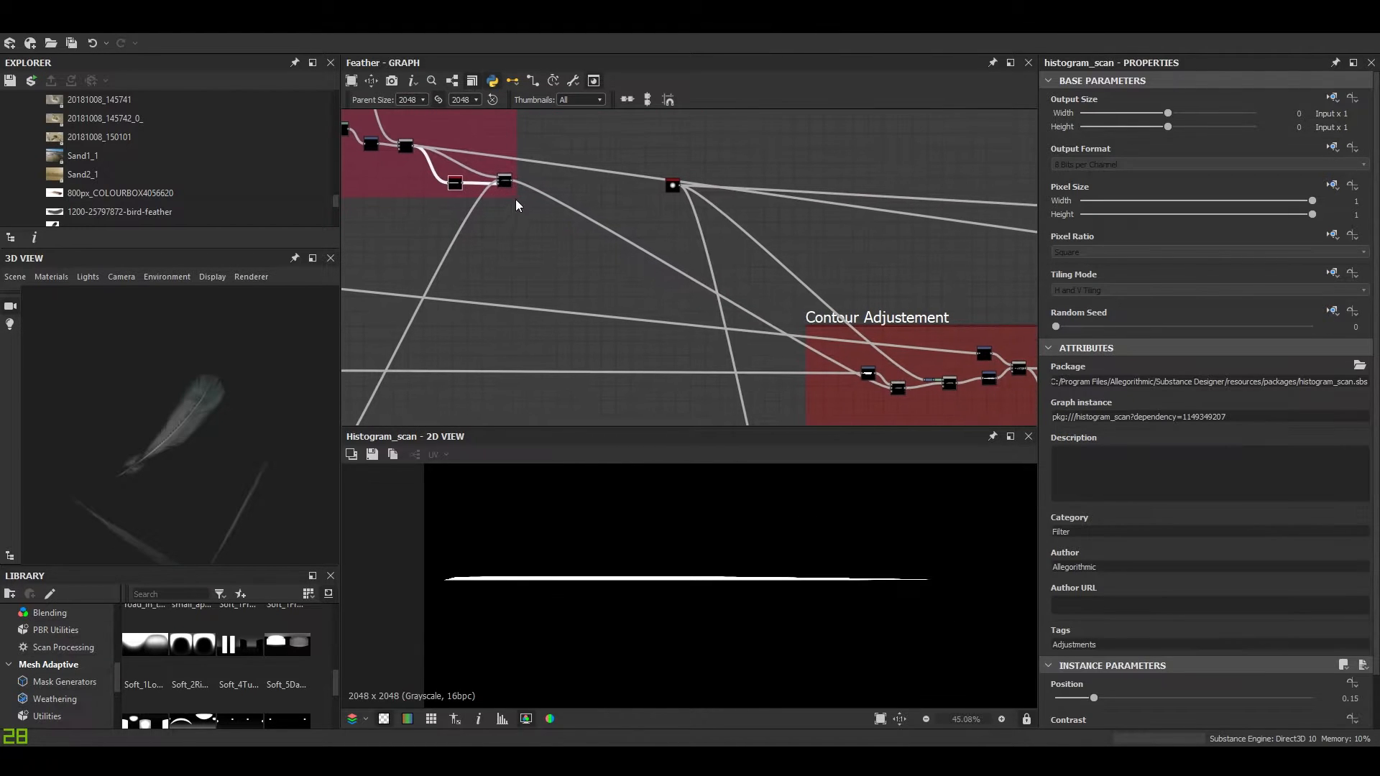
pyautogui.doubleClick(507, 179)
# Preview the Multiply Blend and the Transformation 2D in the Contour Adjustement frame
pyautogui.moveTo(740, 293); pyautogui.dragTo(564, 241, button='middle')
pyautogui.scroll(3, 640, 275)
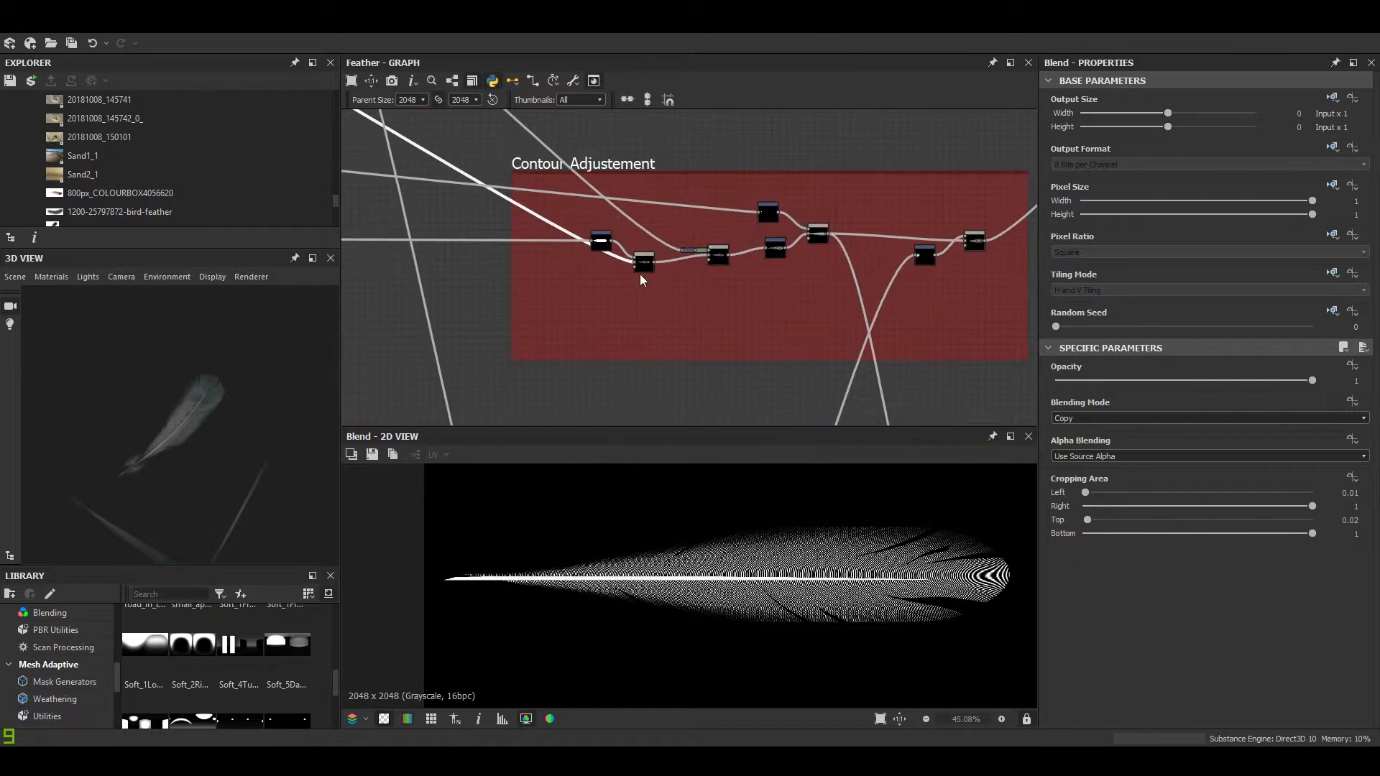
pyautogui.scroll(1, 640, 277)
pyautogui.doubleClick(639, 264)
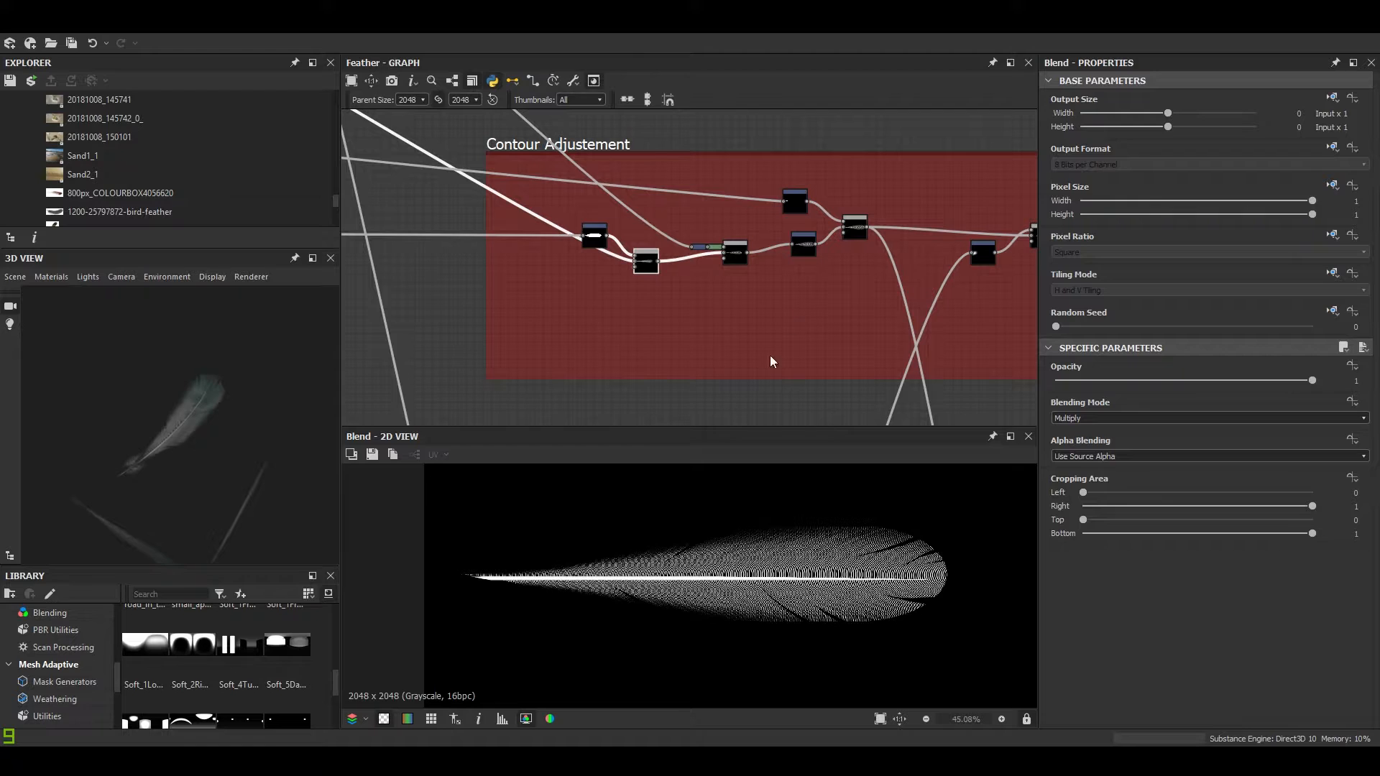
pyautogui.doubleClick(804, 246)
# Preview the first Directional Warp and the final Max (Lighten) Blend of the Torsion + Softness frame
pyautogui.scroll(-3, 877, 250)
pyautogui.moveTo(877, 250); pyautogui.dragTo(604, 204, button='middle')
pyautogui.scroll(-3, 672, 201)
pyautogui.scroll(2, 678, 252)
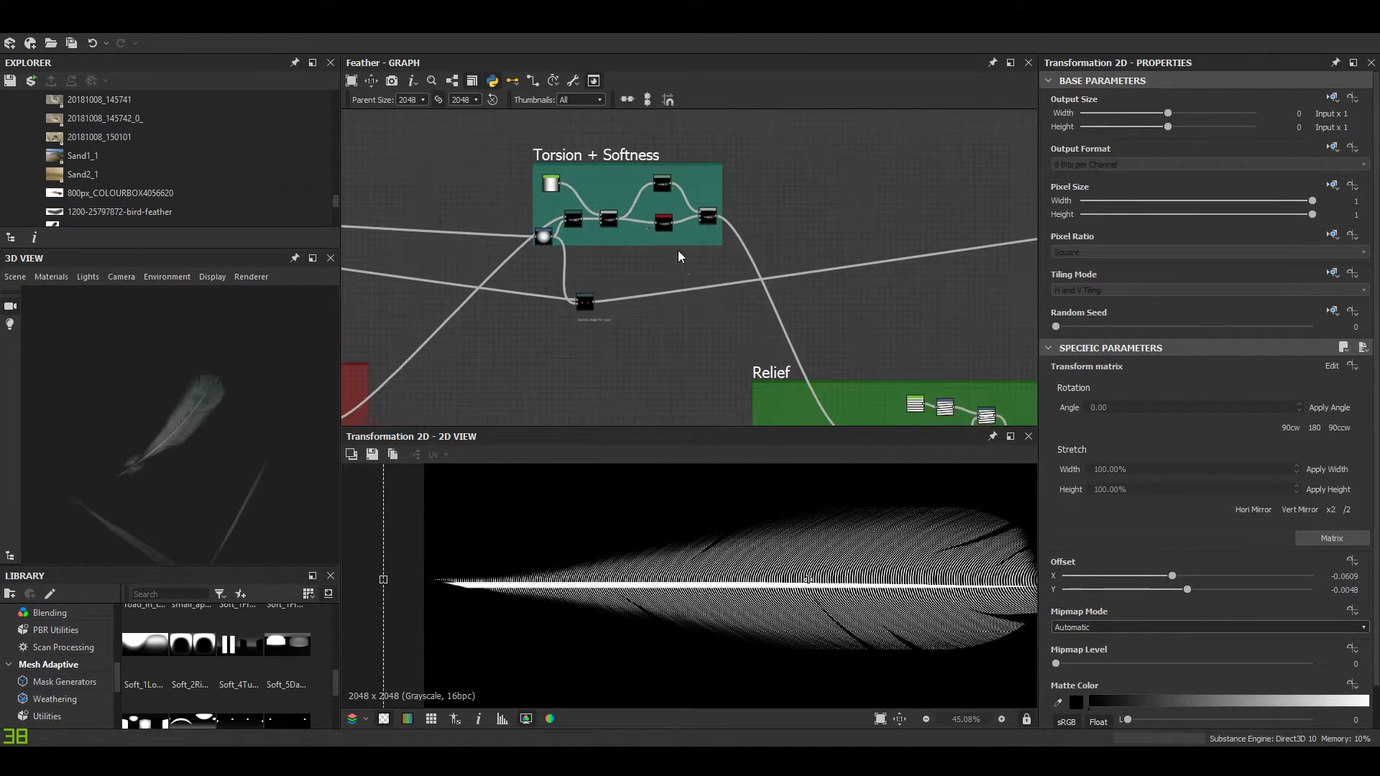
pyautogui.doubleClick(576, 225)
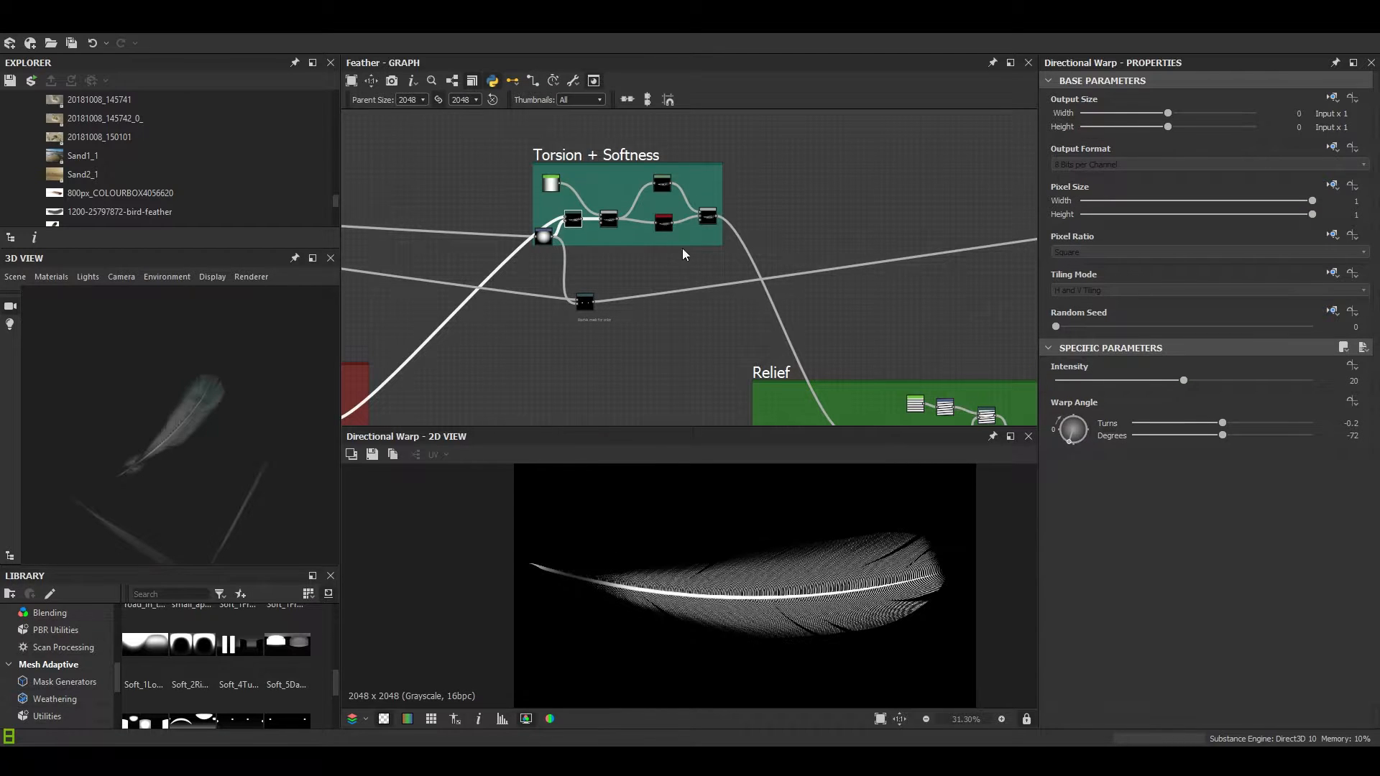
pyautogui.doubleClick(709, 218)
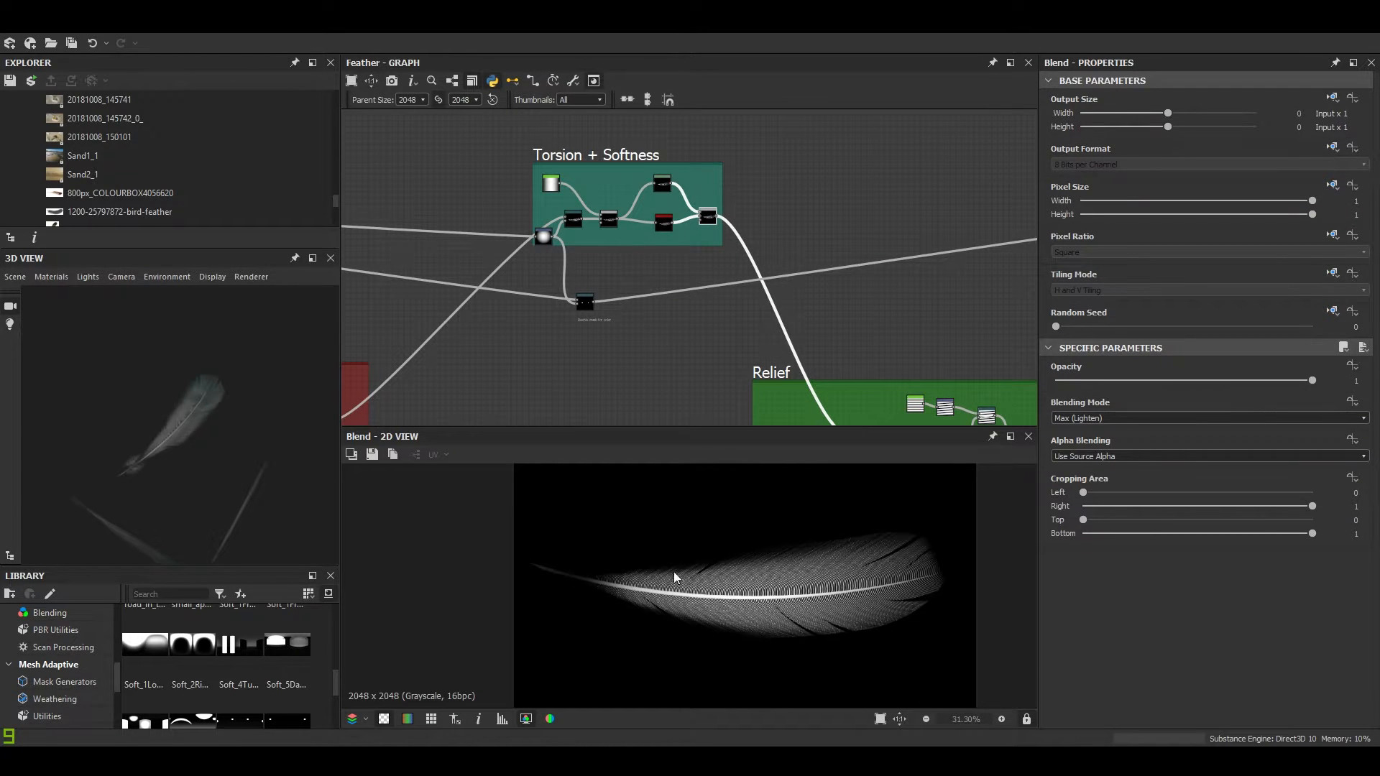
# Preview the Transformation 2D that ends the Down feather frame and examine the down up close
pyautogui.scroll(-3, 799, 356)
pyautogui.moveTo(799, 356); pyautogui.dragTo(766, 240, button='middle')
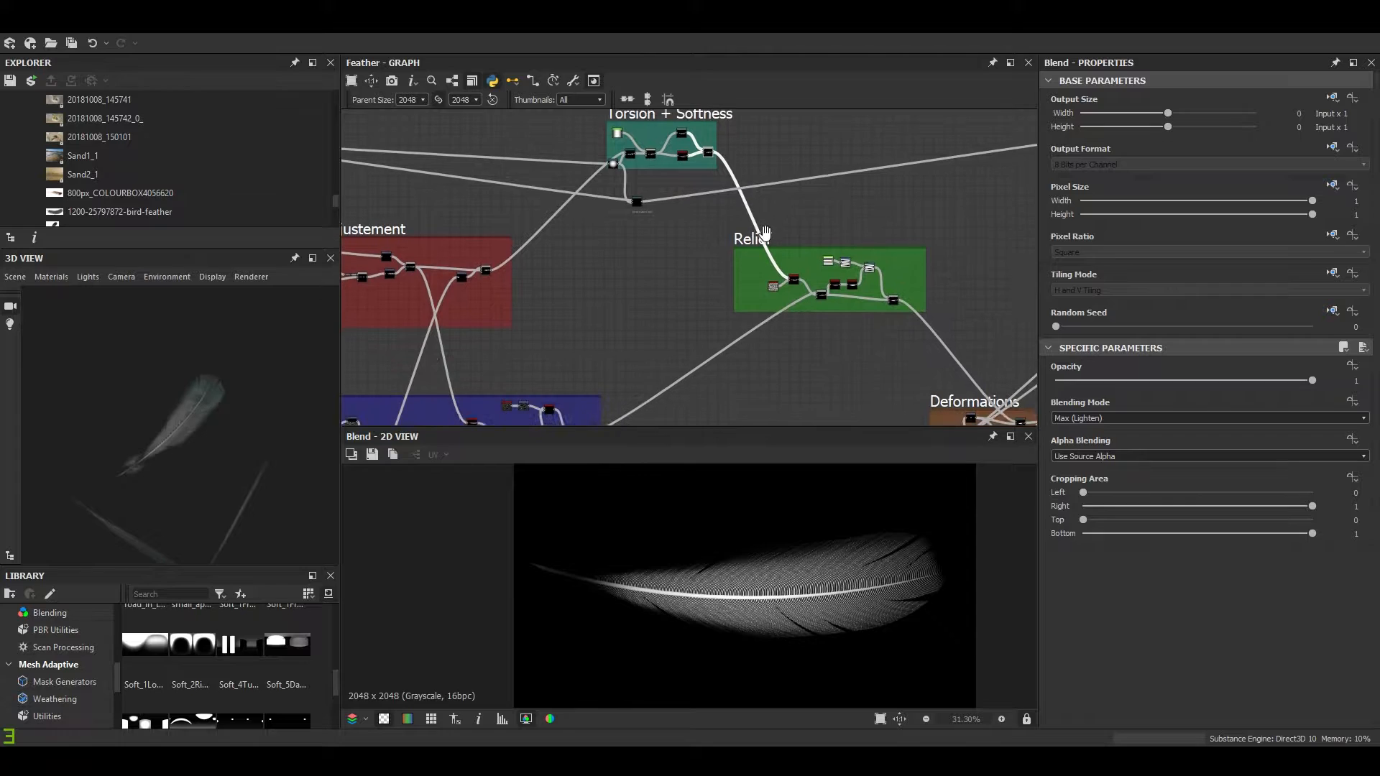
pyautogui.moveTo(728, 332); pyautogui.dragTo(774, 273, button='middle')
pyautogui.scroll(4, 592, 376)
pyautogui.doubleClick(588, 367)
pyautogui.scroll(3, 619, 561)
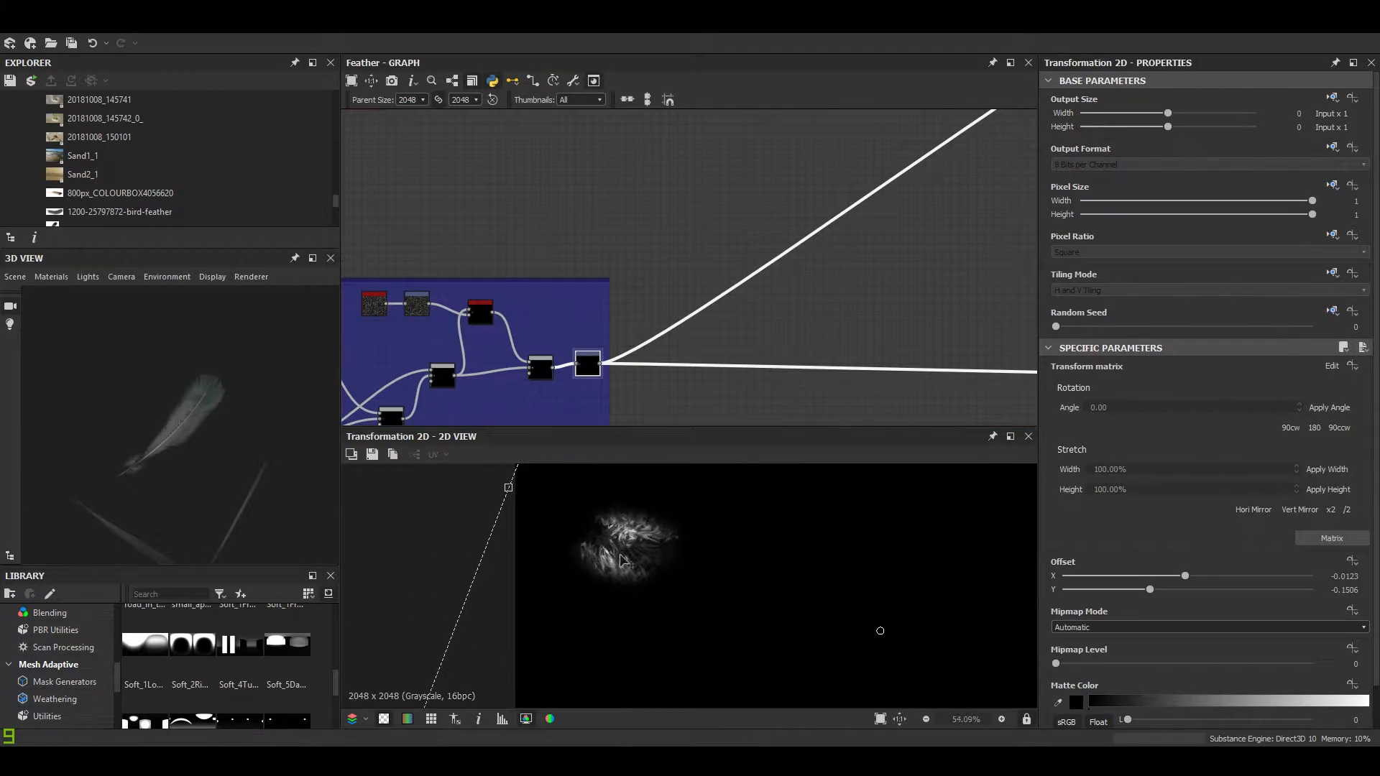
# Preview the Relief frame's Max (Lighten) Blend with the down feather and its final Multiply Blend
pyautogui.scroll(-4, 807, 231)
pyautogui.moveTo(972, 130); pyautogui.dragTo(635, 316, button='middle')
pyautogui.scroll(2, 750, 346)
pyautogui.doubleClick(723, 376)
pyautogui.scroll(-3, 854, 581)
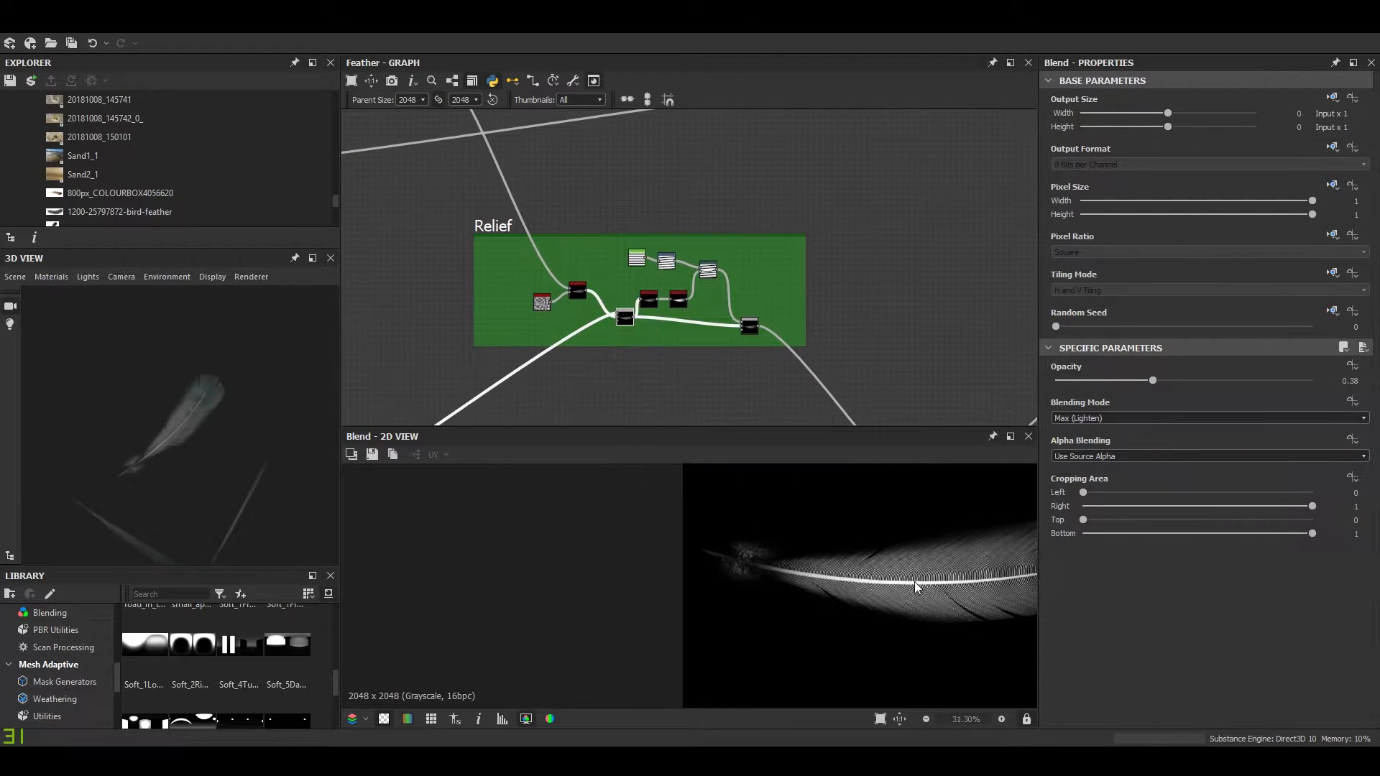
pyautogui.doubleClick(752, 325)
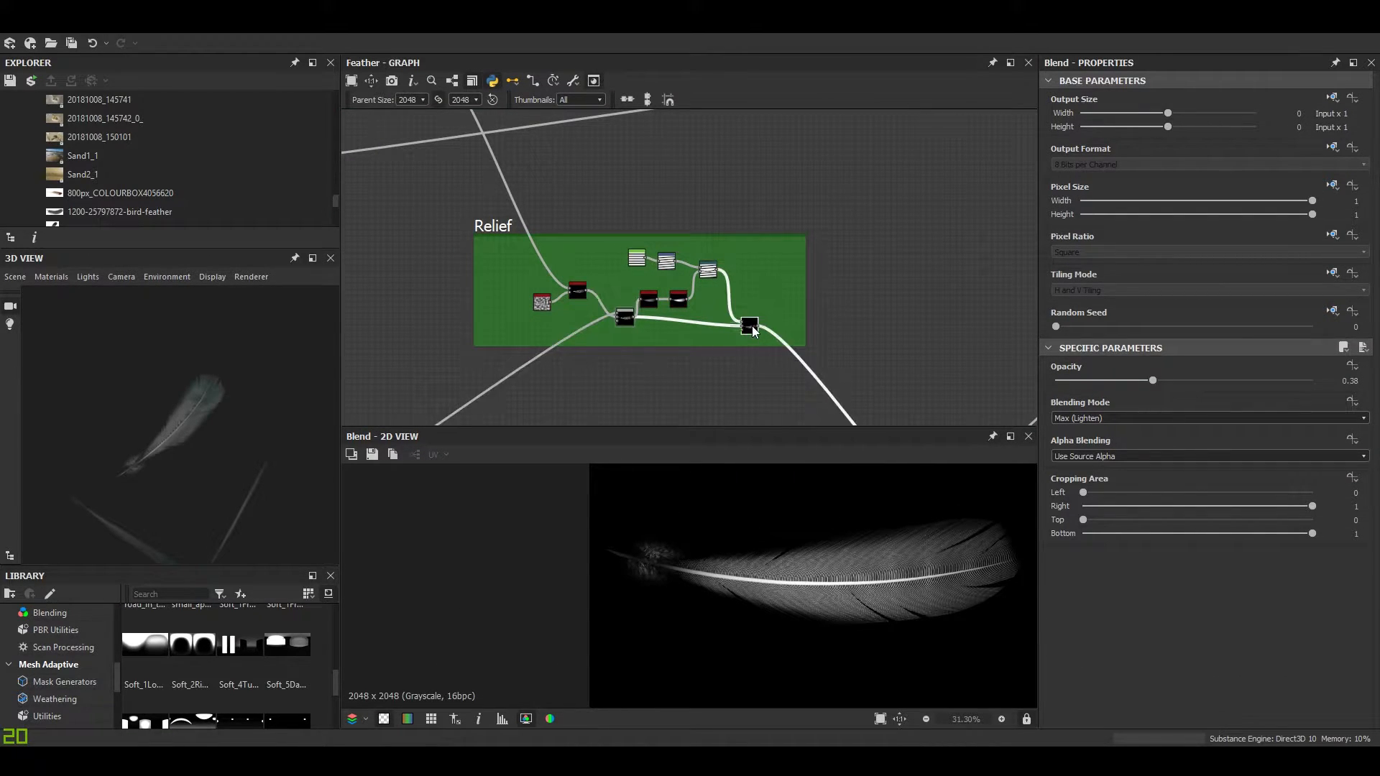
# Preview the warp nodes in the Deformations frame and examine the deformed feather up close
pyautogui.scroll(-3, 874, 323)
pyautogui.moveTo(778, 414); pyautogui.dragTo(615, 267, button='middle')
pyautogui.scroll(3, 647, 309)
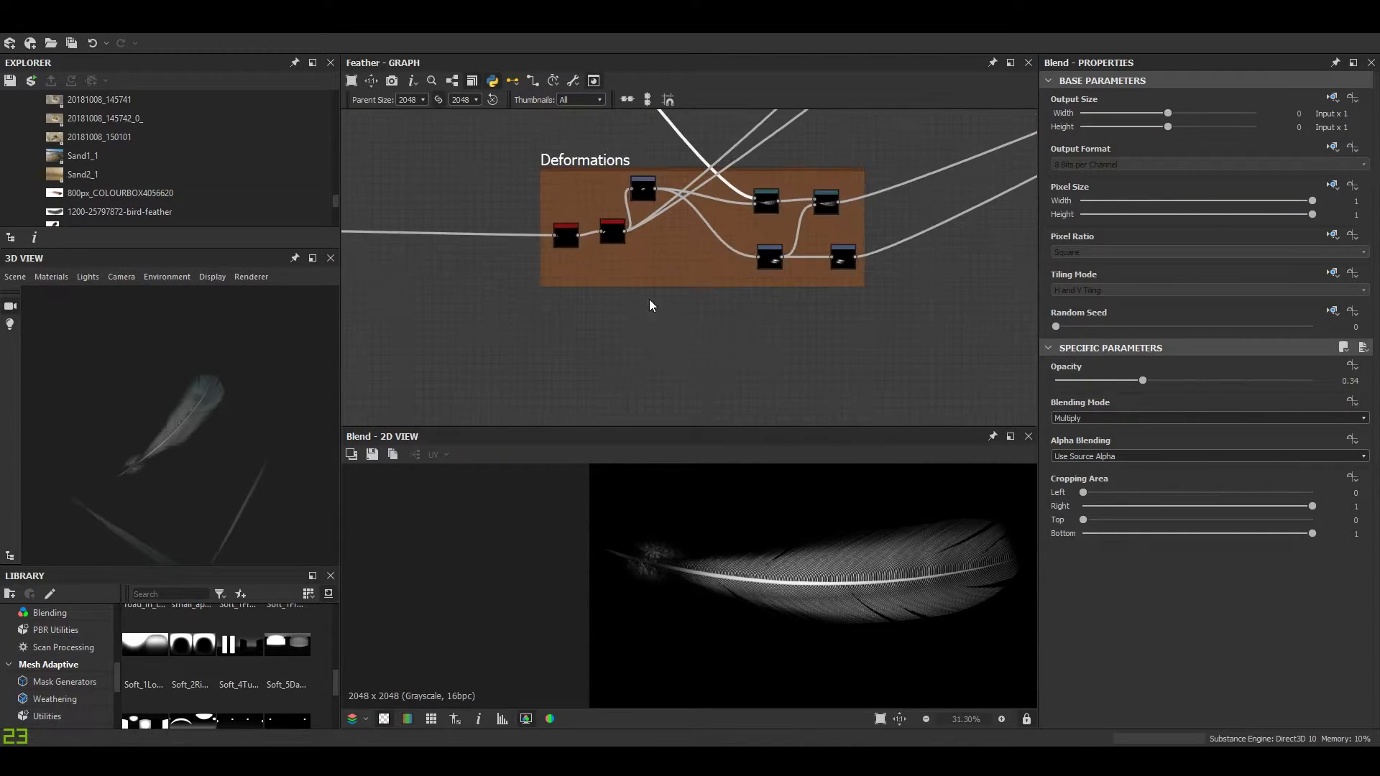
pyautogui.doubleClick(767, 202)
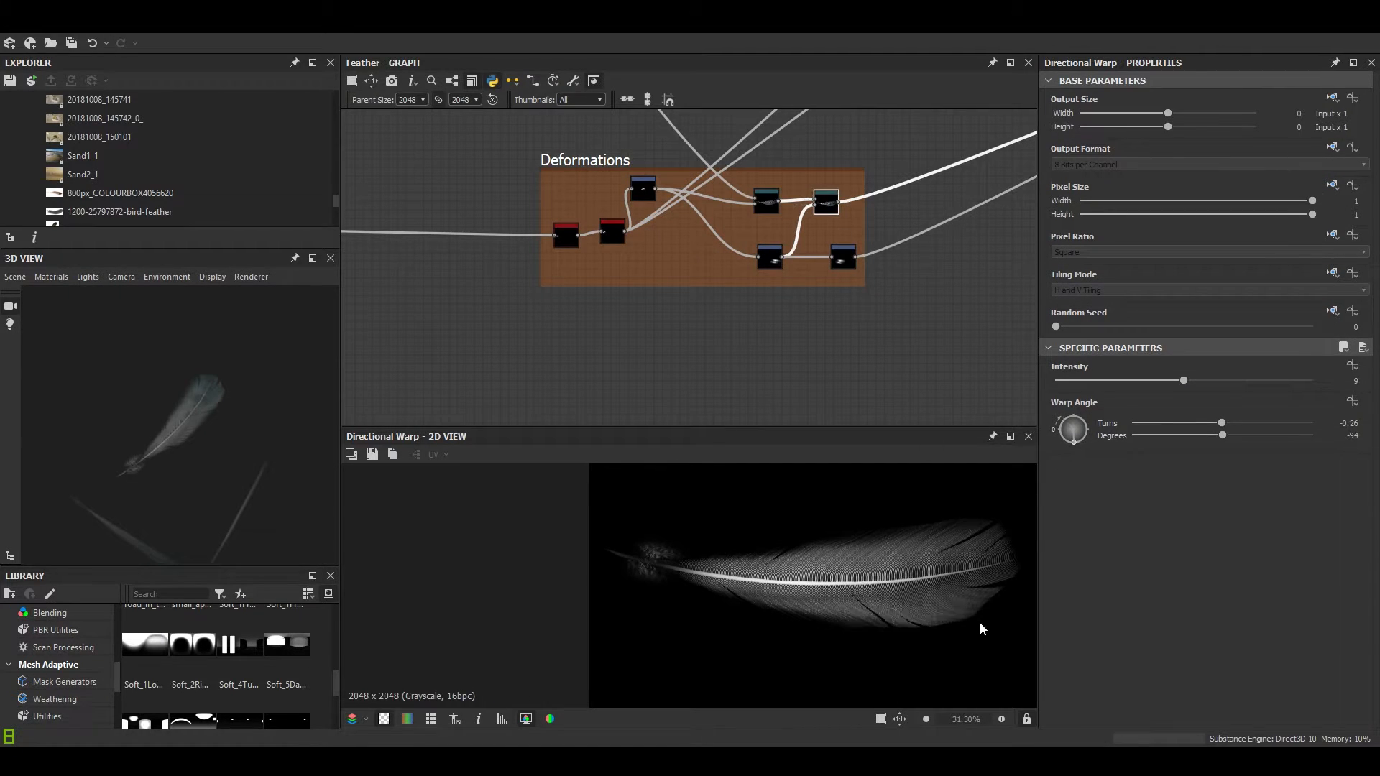
pyautogui.scroll(3, 935, 604)
# Preview the Max (Lighten) Blend in the Color frame and the base_color output
pyautogui.scroll(-5, 867, 257)
pyautogui.scroll(-2, 904, 559)
pyautogui.scroll(-2, 791, 388)
pyautogui.moveTo(733, 403); pyautogui.dragTo(632, 453, button='middle')
pyautogui.moveTo(1017, 166); pyautogui.dragTo(805, 294, button='middle')
pyautogui.scroll(4, 805, 300)
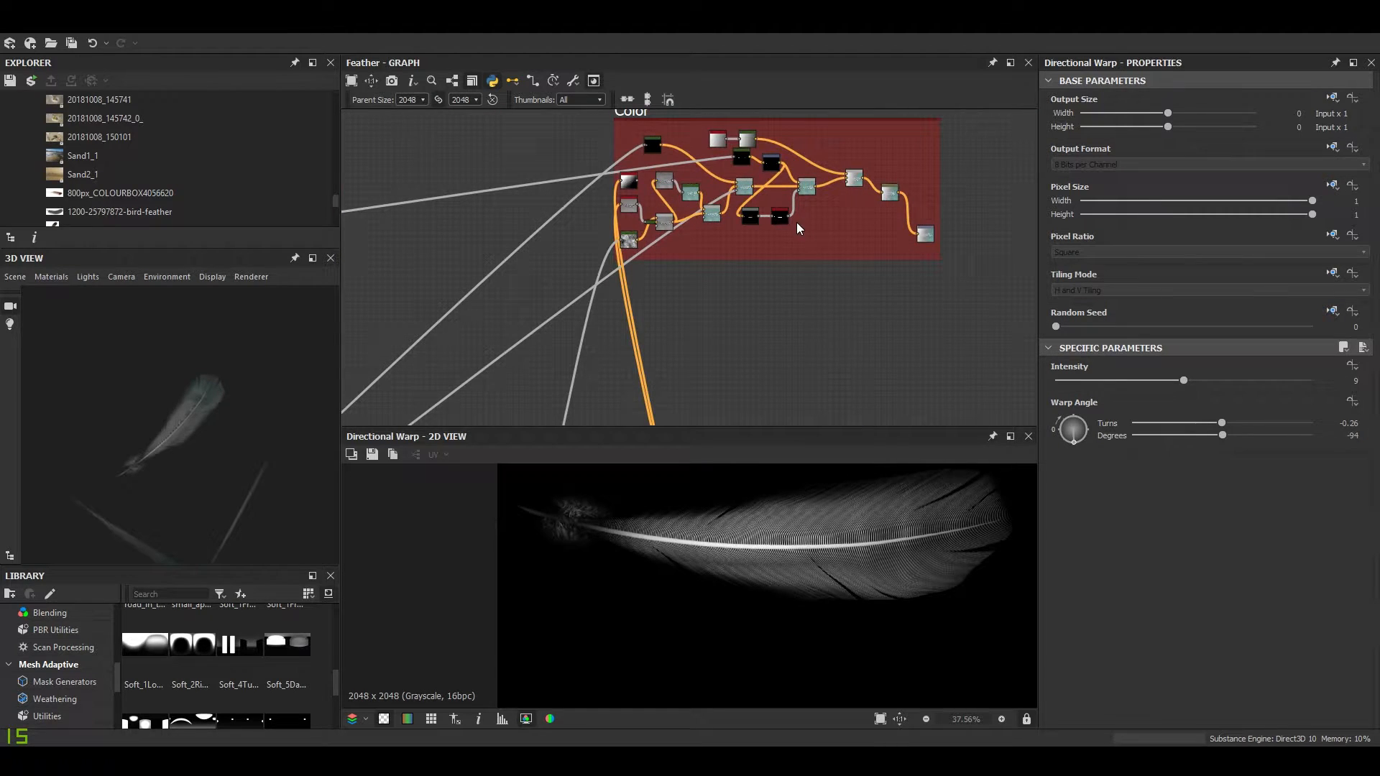
pyautogui.doubleClick(855, 181)
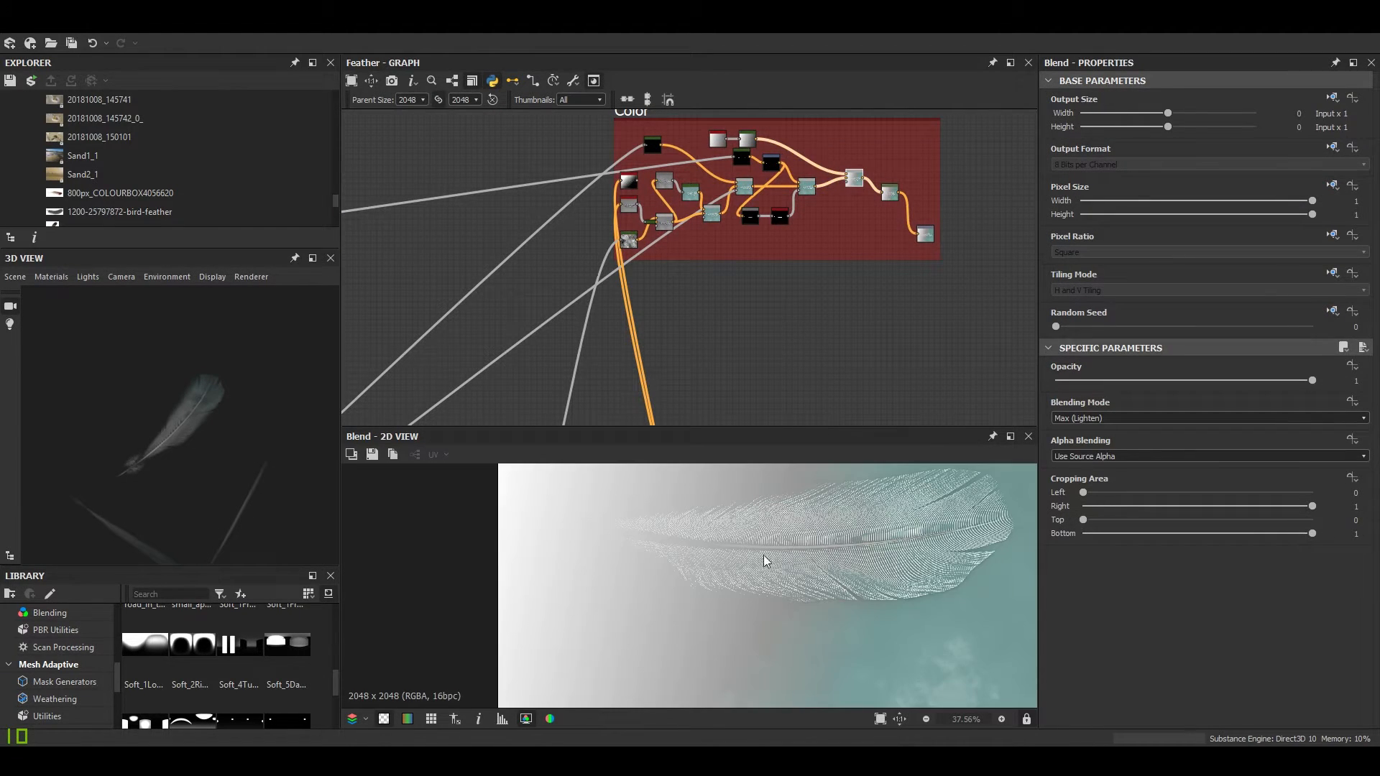
pyautogui.scroll(-2, 711, 567)
pyautogui.doubleClick(926, 235)
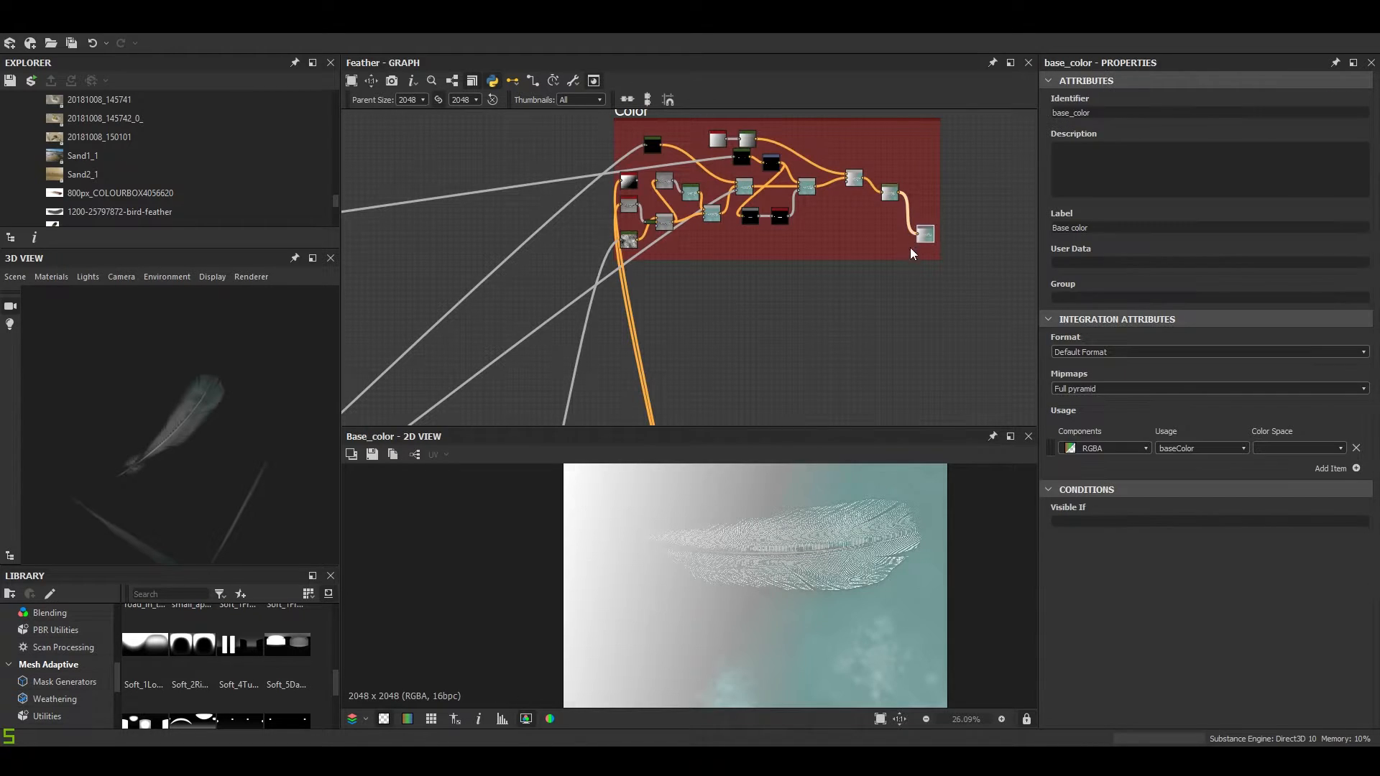
# Look through the material's other outputs and preview the height output
pyautogui.scroll(-3, 912, 243)
pyautogui.scroll(3, 879, 232)
pyautogui.click(857, 241)
pyautogui.doubleClick(857, 241)
pyautogui.doubleClick(855, 271)
# Preview the Waveform 1 node at the start of Barbs + base blending and show its instance parameters
pyautogui.scroll(-7, 677, 233)
pyautogui.moveTo(584, 239); pyautogui.dragTo(775, 261, button='middle')
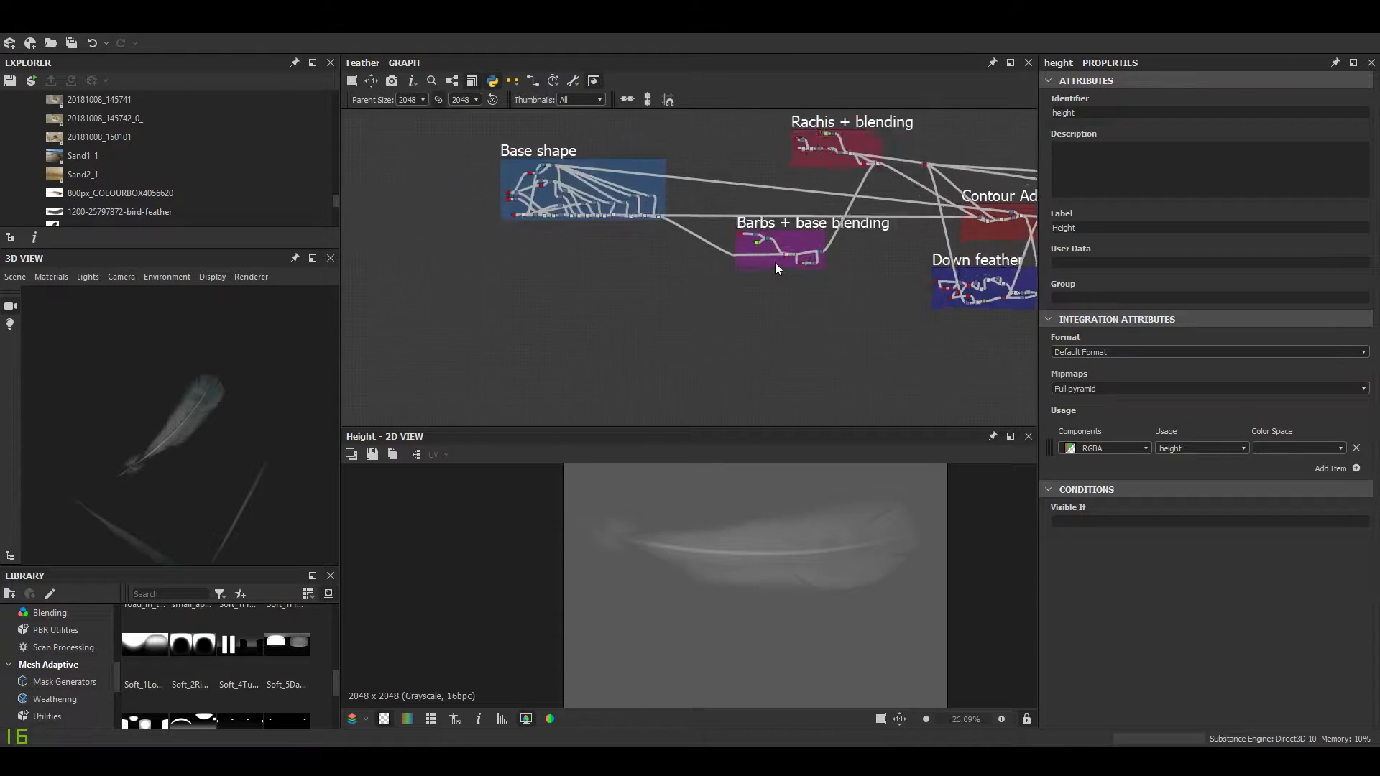
pyautogui.scroll(6, 755, 237)
pyautogui.doubleClick(606, 178)
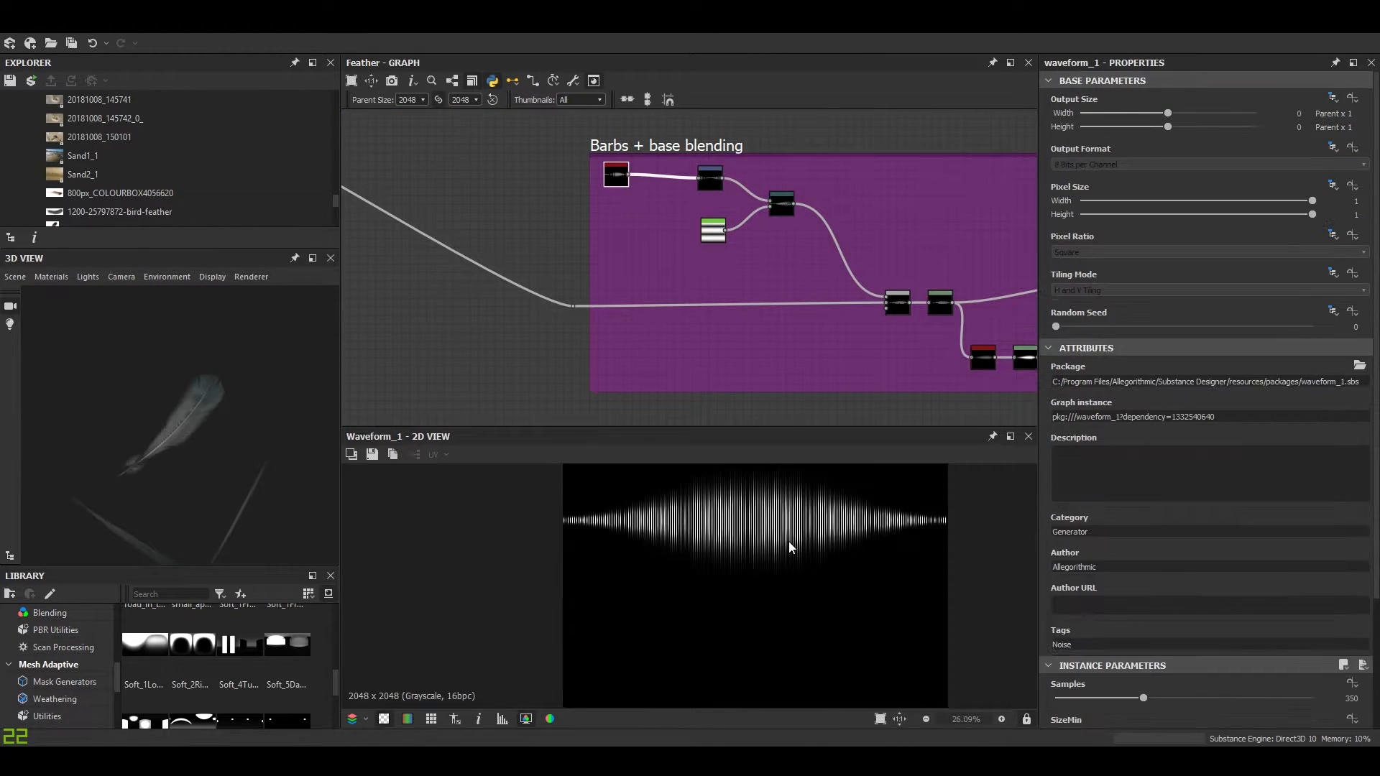
pyautogui.scroll(-2, 1192, 654)
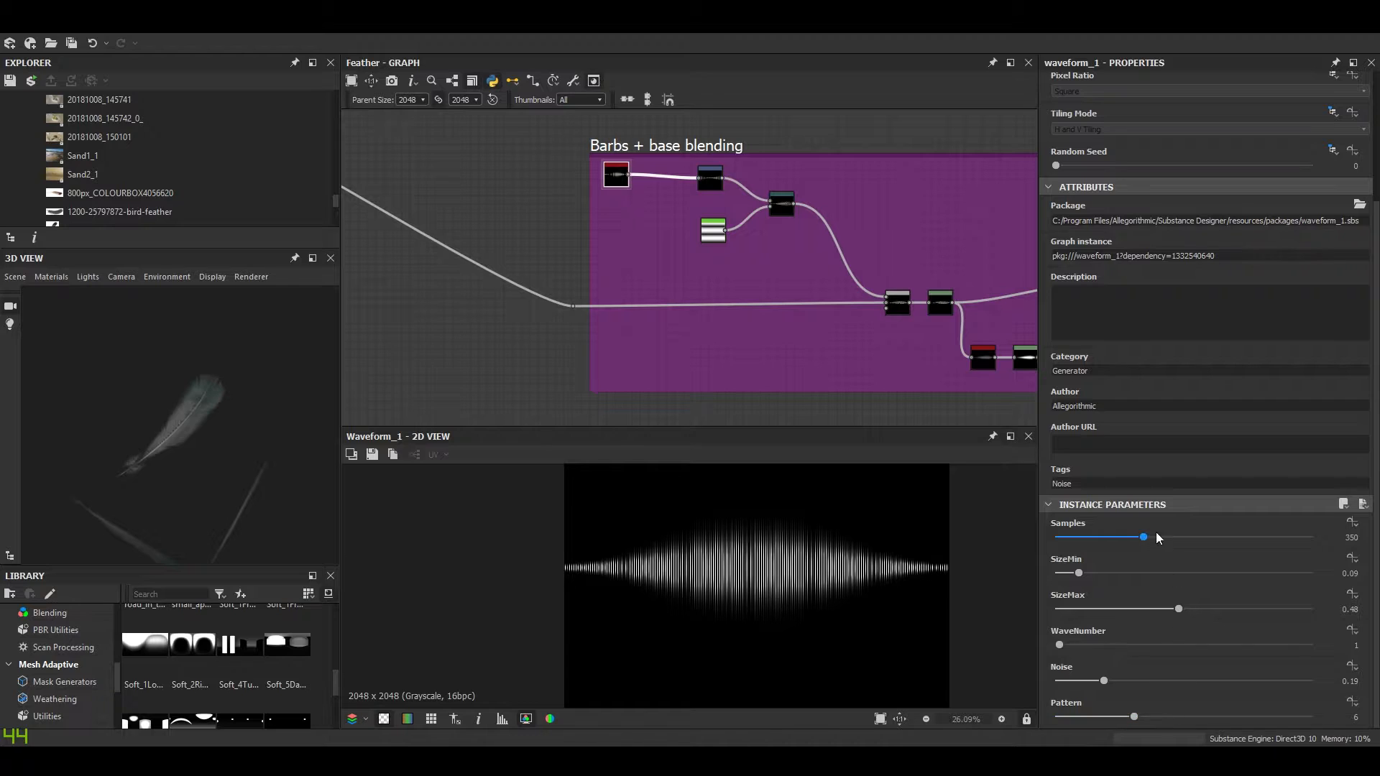
# Examine the waveform's fine vertical lines up close and identify the Waveform 1 node in the graph
pyautogui.scroll(5, 733, 589)
pyautogui.scroll(3, 791, 593)
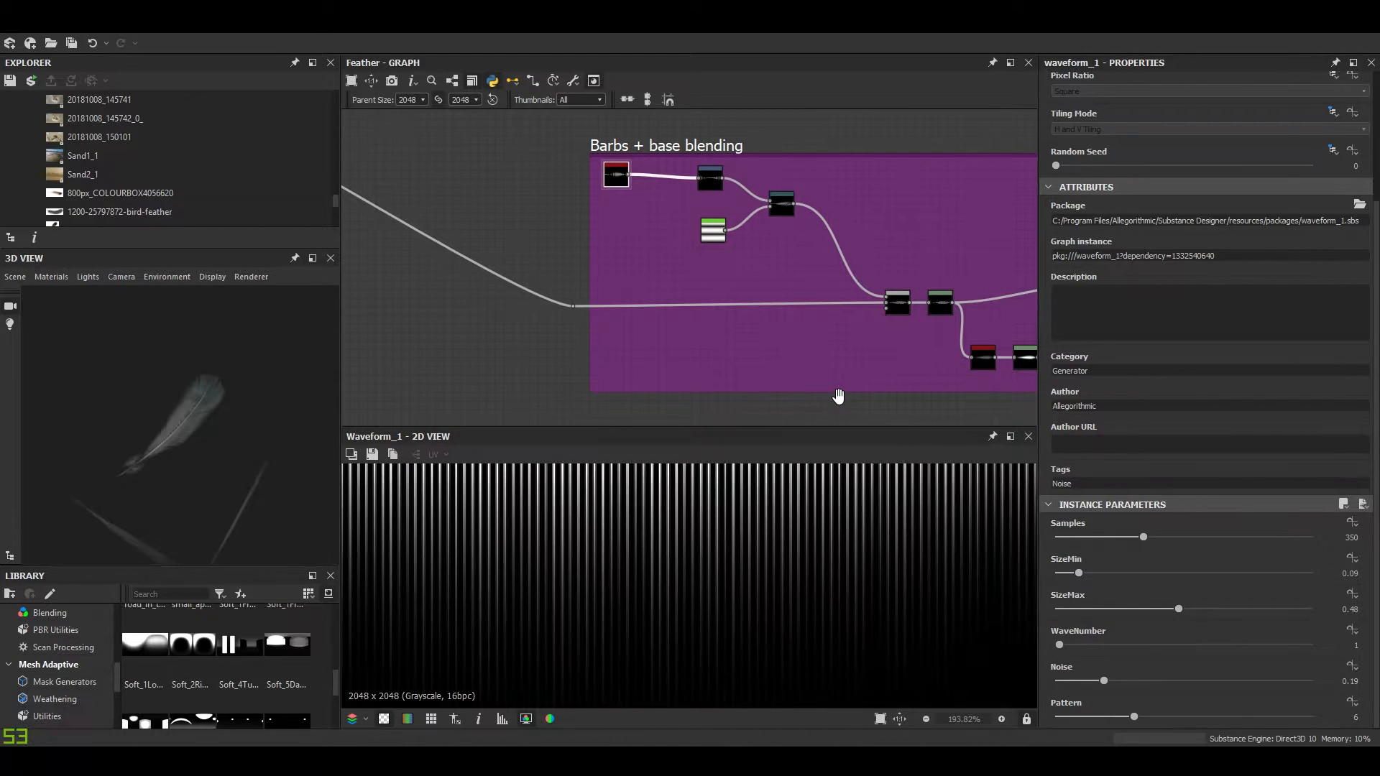
pyautogui.scroll(-4, 765, 554)
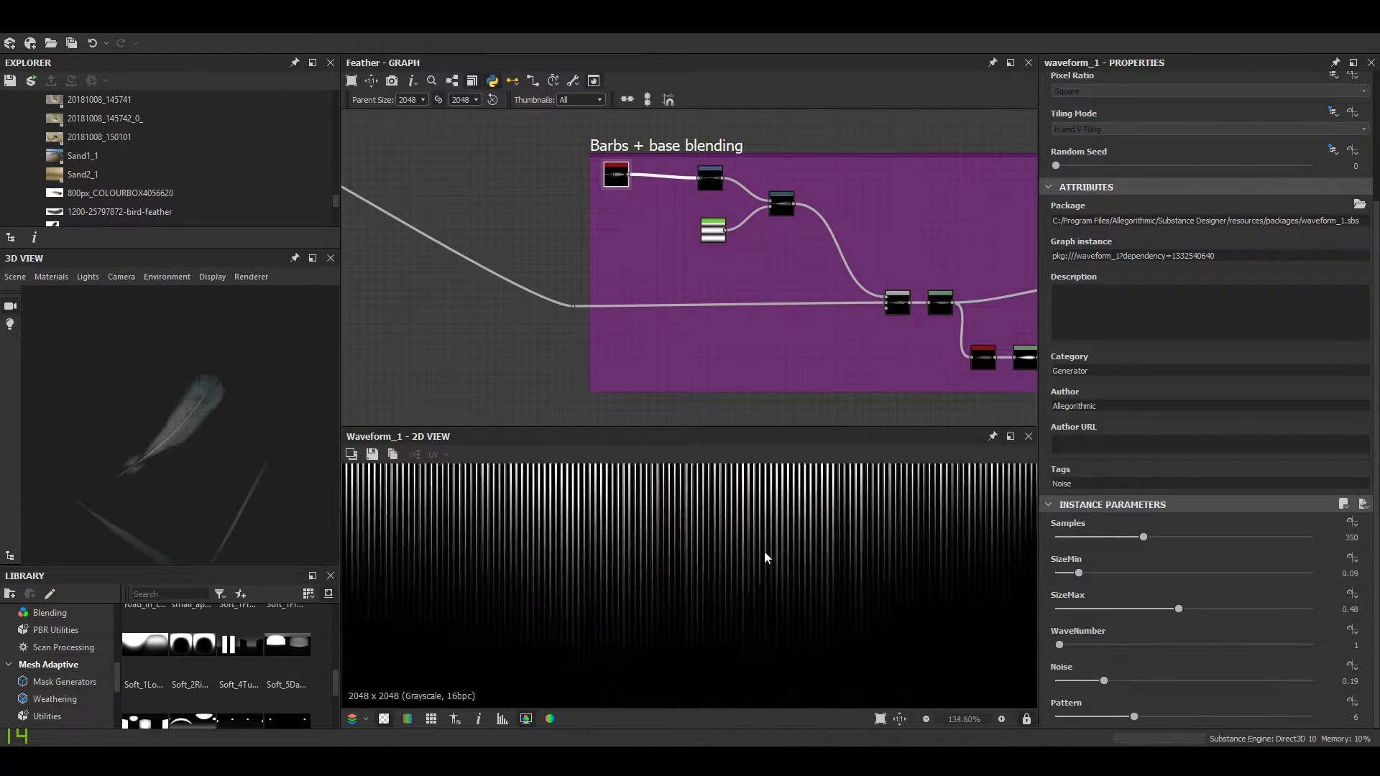
pyautogui.scroll(6, 651, 194)
pyautogui.scroll(1, 758, 277)
pyautogui.moveTo(493, 245); pyautogui.dragTo(597, 354, button='middle')
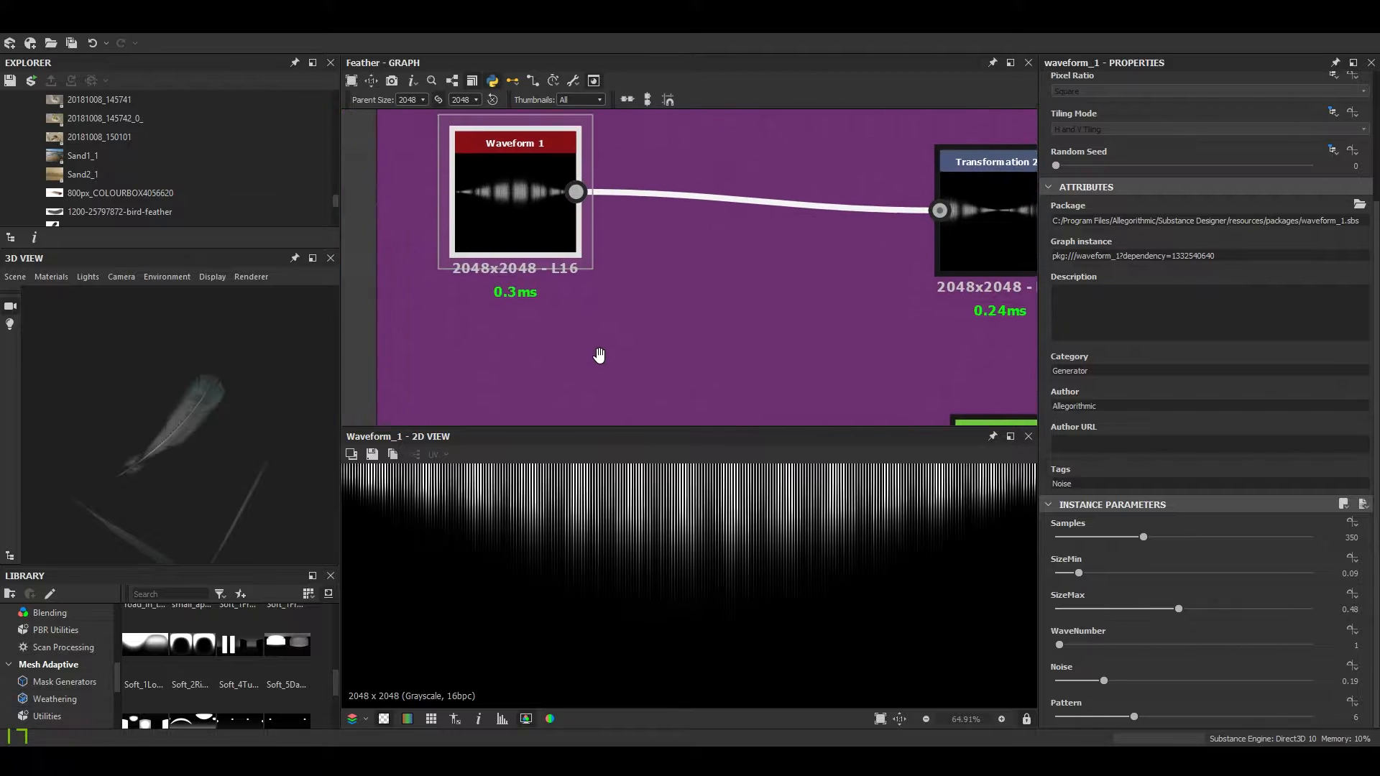
pyautogui.scroll(-6, 721, 291)
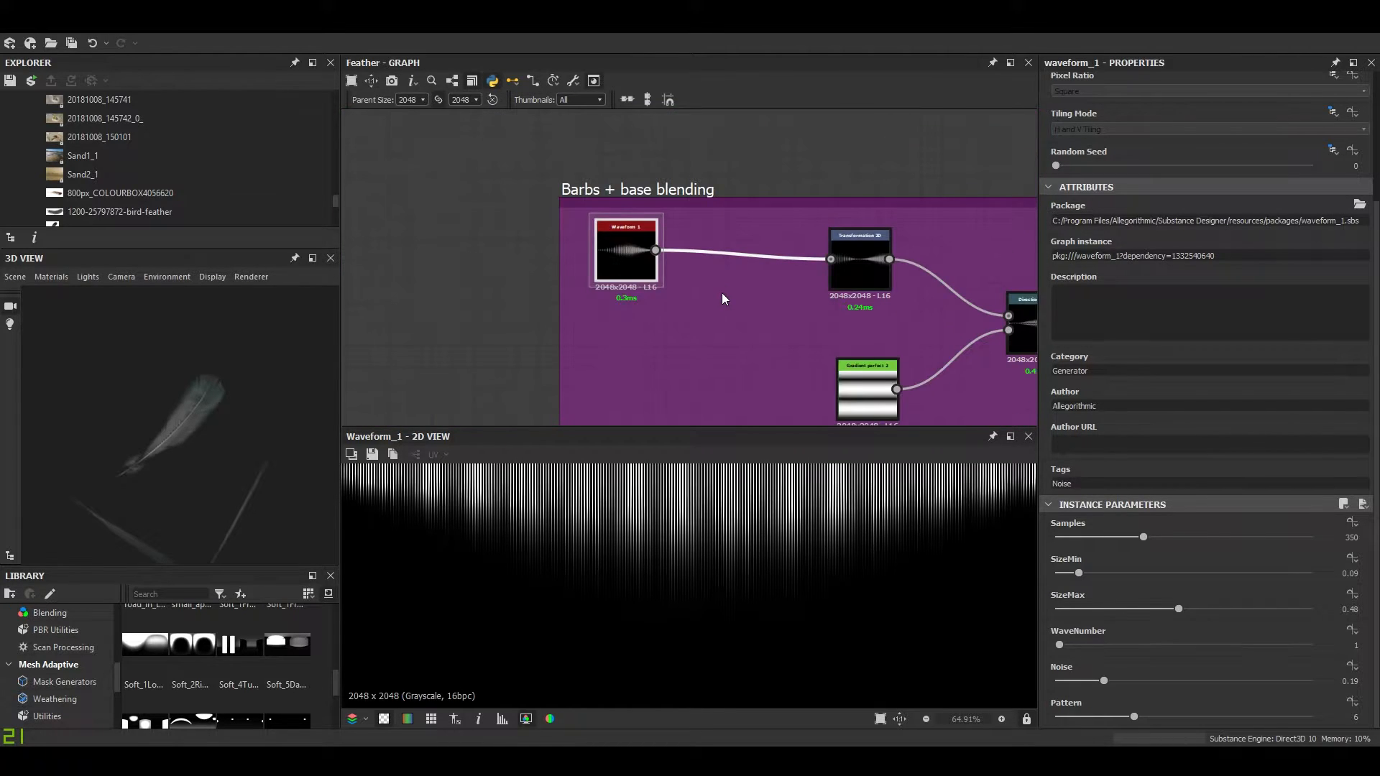
pyautogui.scroll(3, 730, 284)
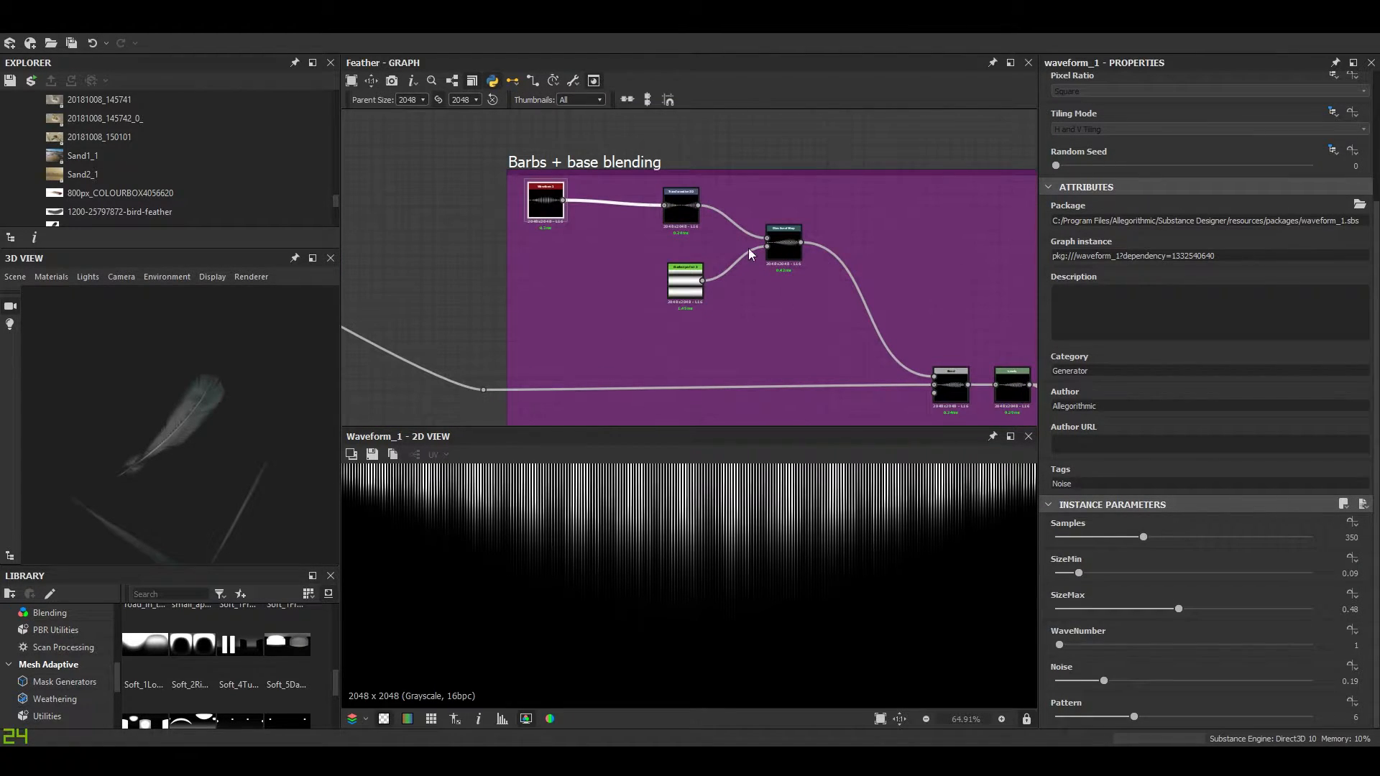
# Preview the Directional Warp applied to the waveform and examine the curved barbs along their length
pyautogui.doubleClick(793, 244)
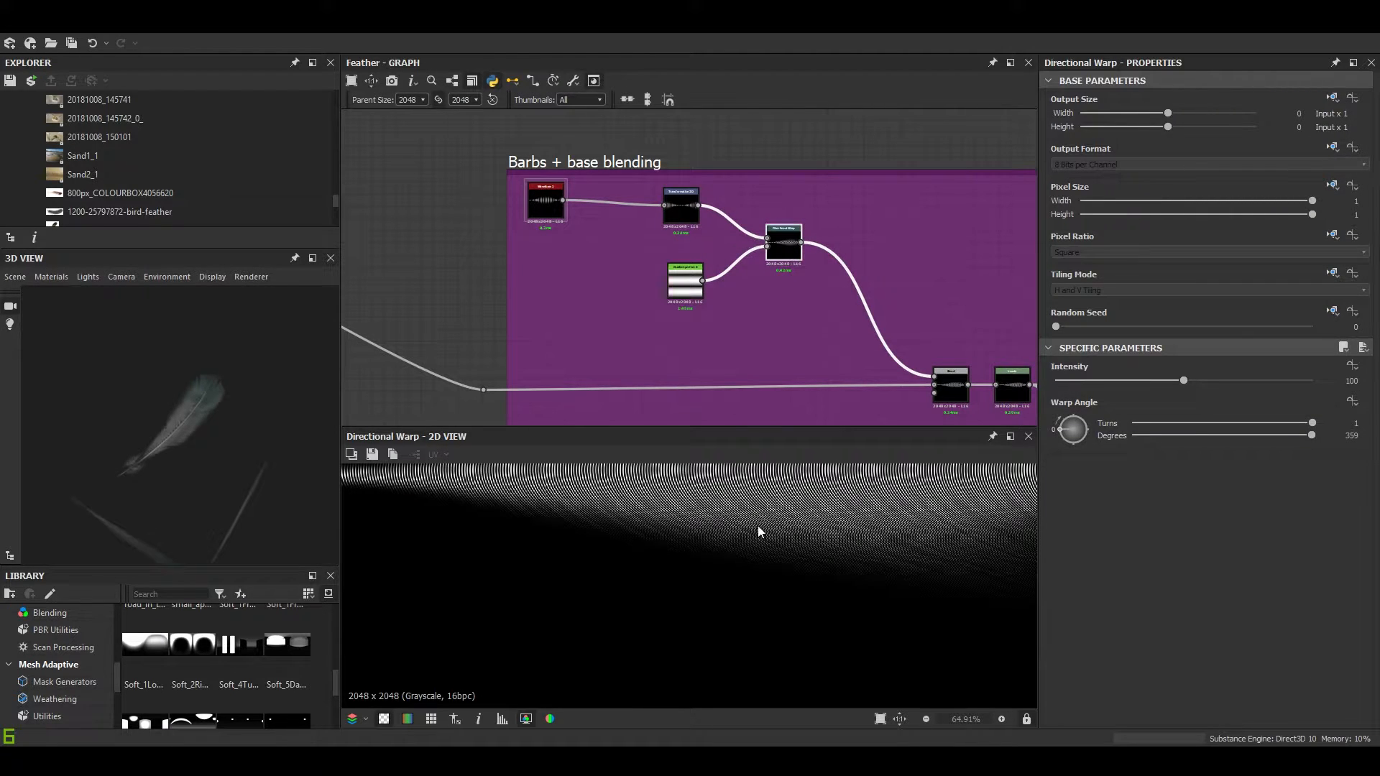
pyautogui.scroll(-3, 748, 637)
pyautogui.scroll(4, 755, 585)
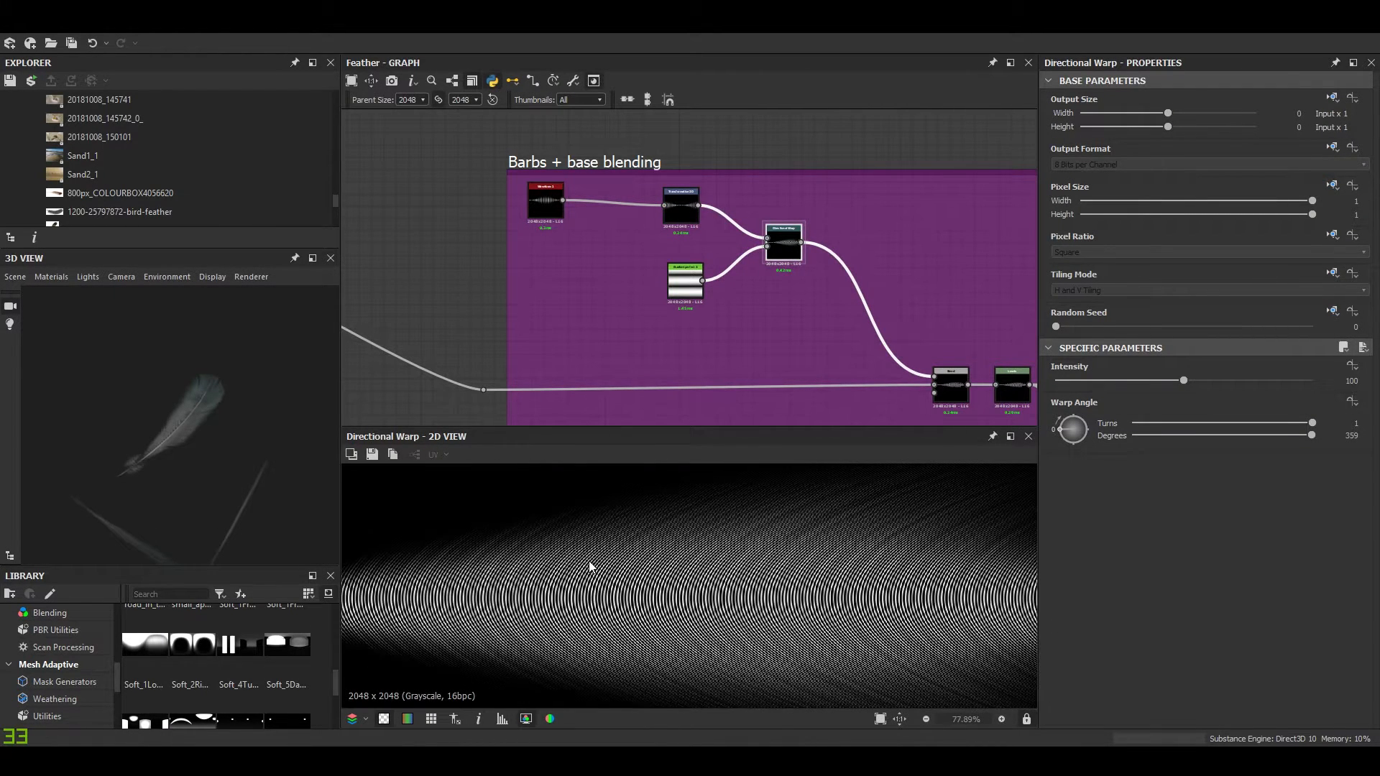
pyautogui.moveTo(880, 632); pyautogui.dragTo(723, 600, button='middle')
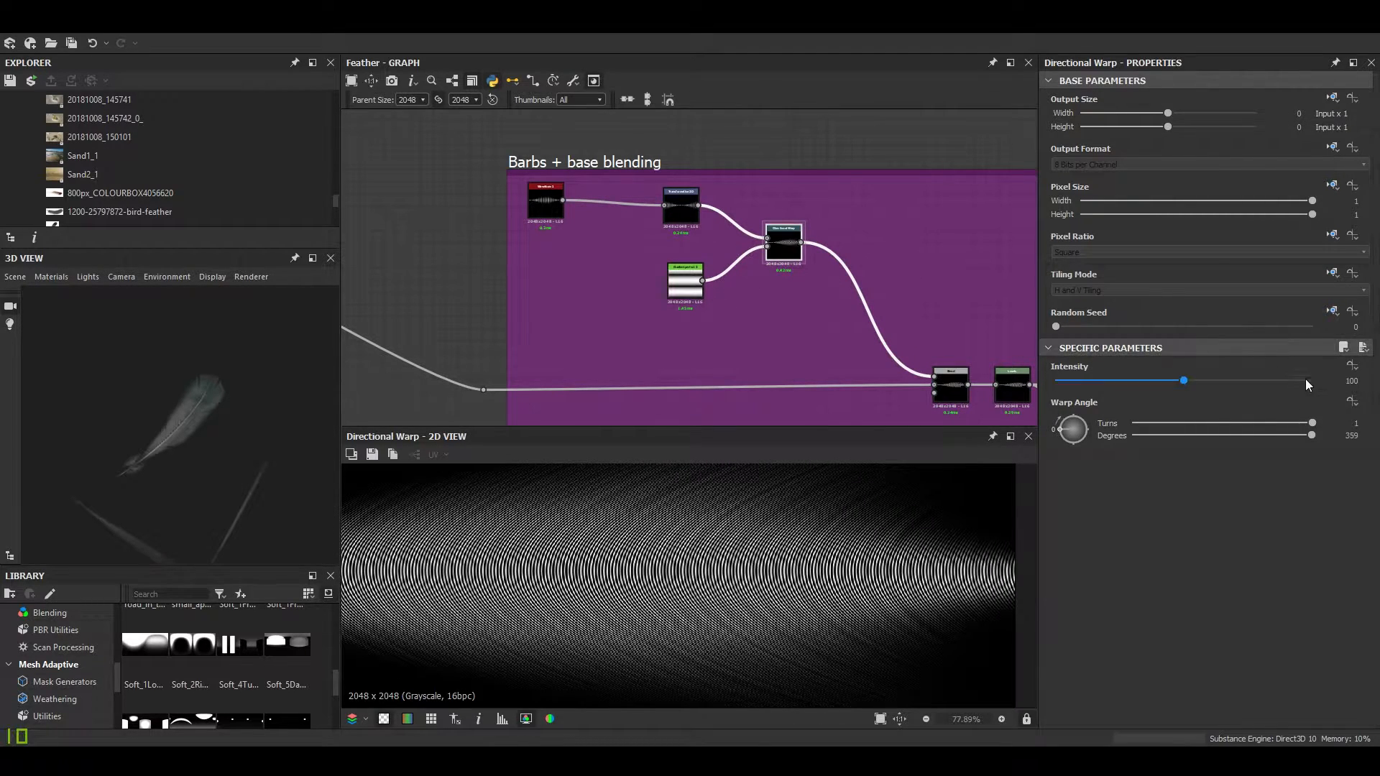
# Preview the gradient that drives the barbs' warp, and return to a close view of the Directional Warp
pyautogui.doubleClick(685, 284)
pyautogui.scroll(-6, 704, 480)
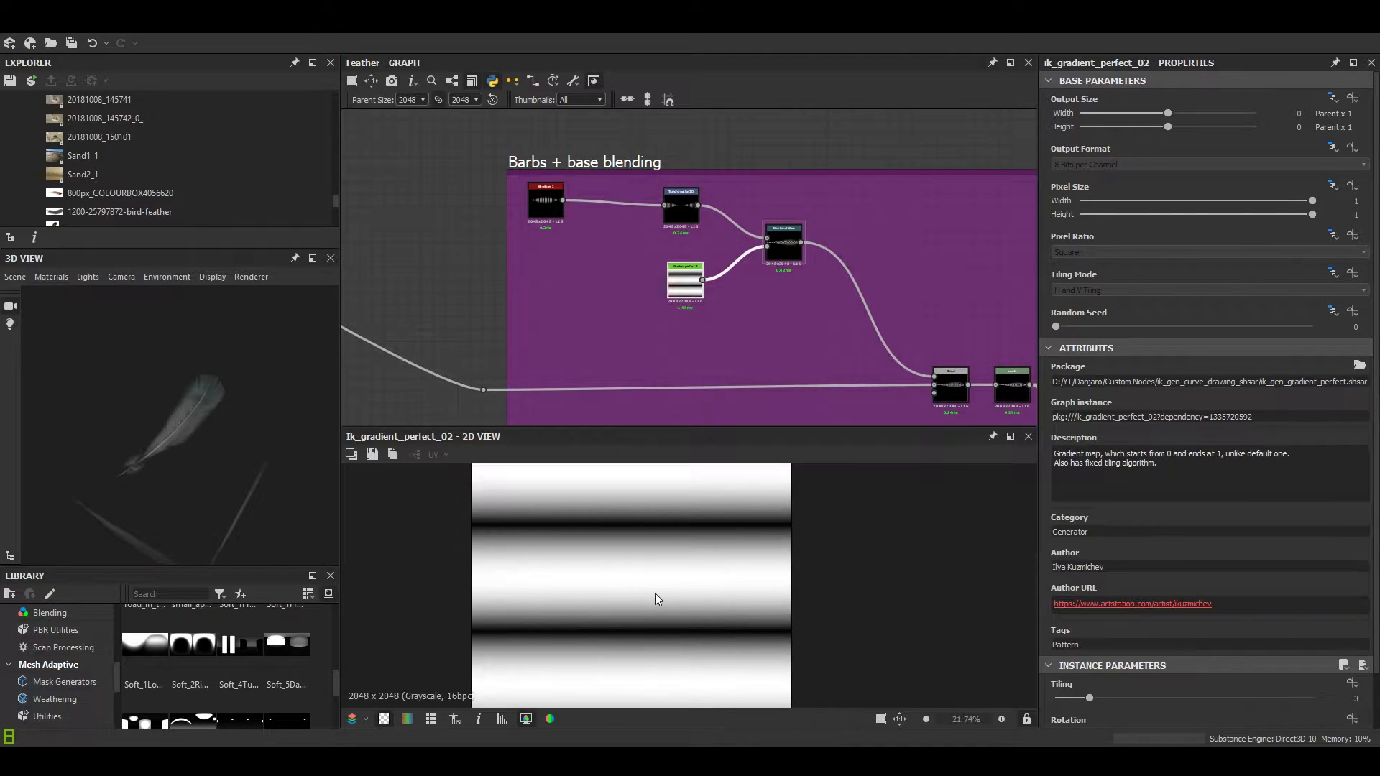
pyautogui.doubleClick(783, 243)
pyautogui.scroll(6, 723, 605)
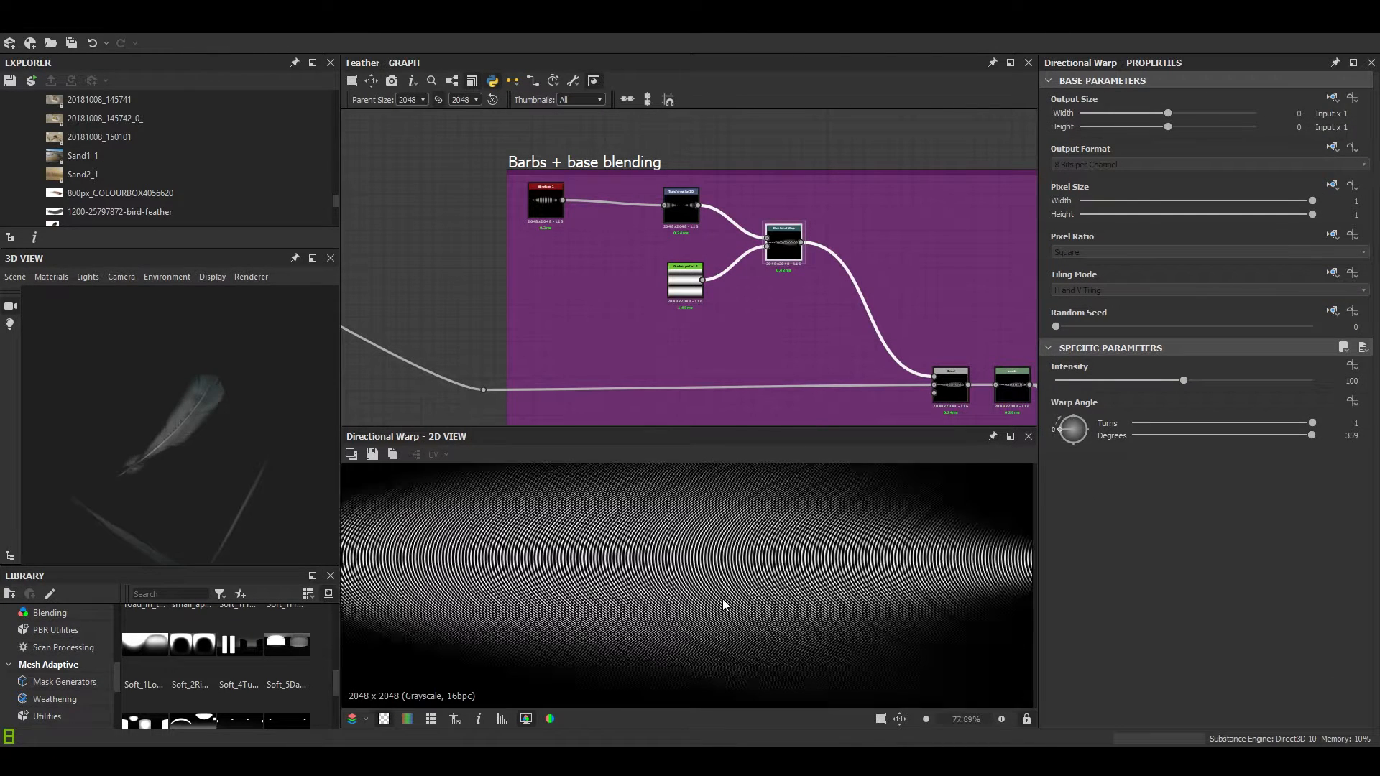
# Preview the Transformation 2D that offsets the waveform, and return to the Directional Warp to compare the barbs
pyautogui.moveTo(671, 578); pyautogui.dragTo(675, 589, button='middle')
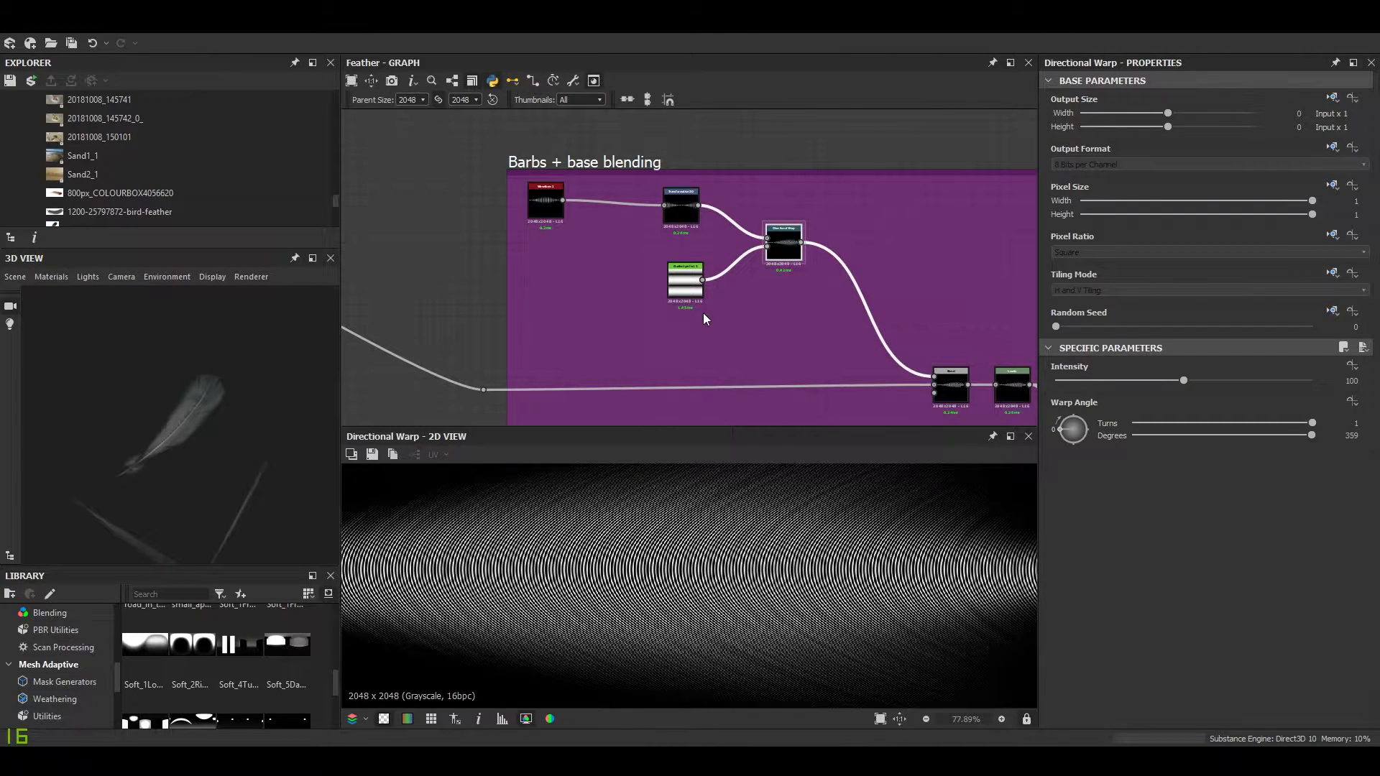
pyautogui.doubleClick(693, 210)
pyautogui.scroll(-3, 805, 575)
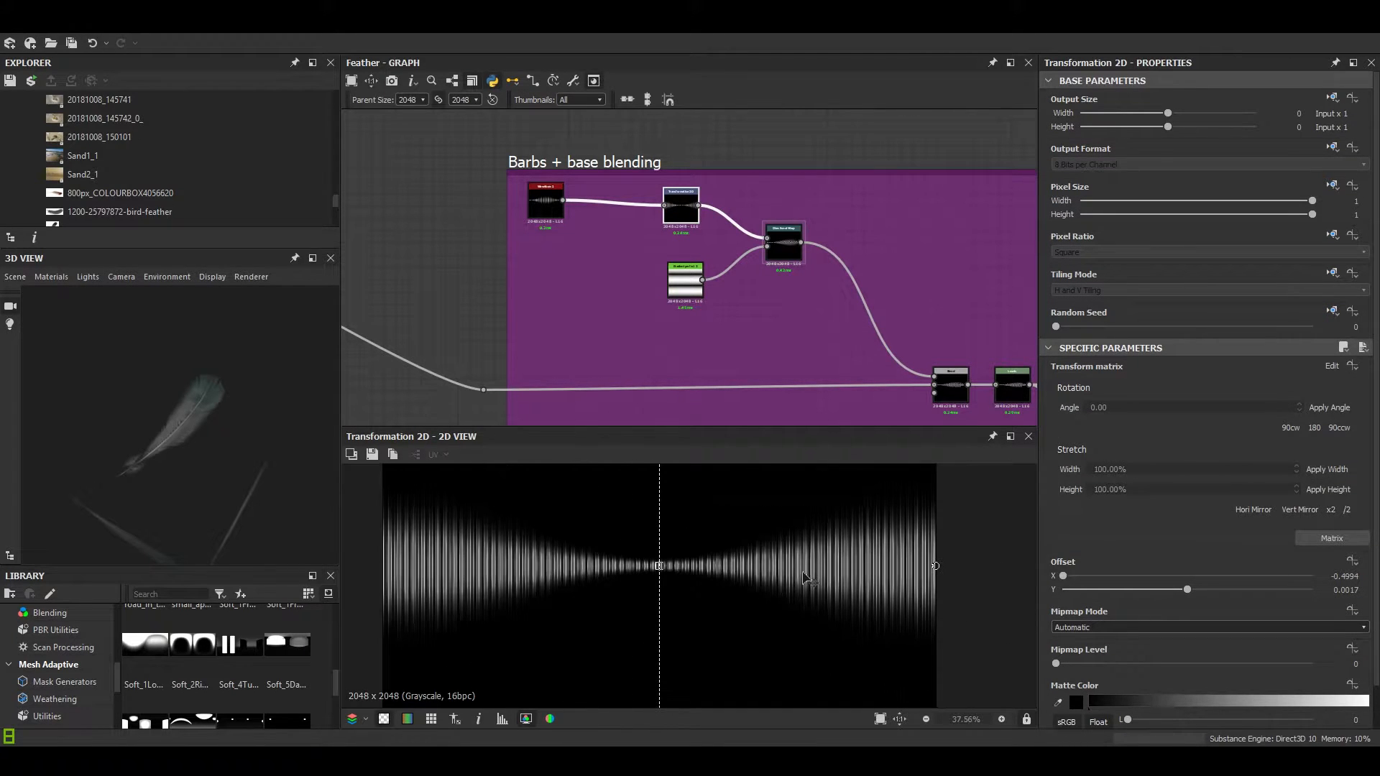
pyautogui.doubleClick(781, 248)
# Preview the Multiply Blend that combines the warped barbs with the feather's base shape
pyautogui.moveTo(816, 365); pyautogui.dragTo(565, 273, button='middle')
pyautogui.scroll(2, 679, 289)
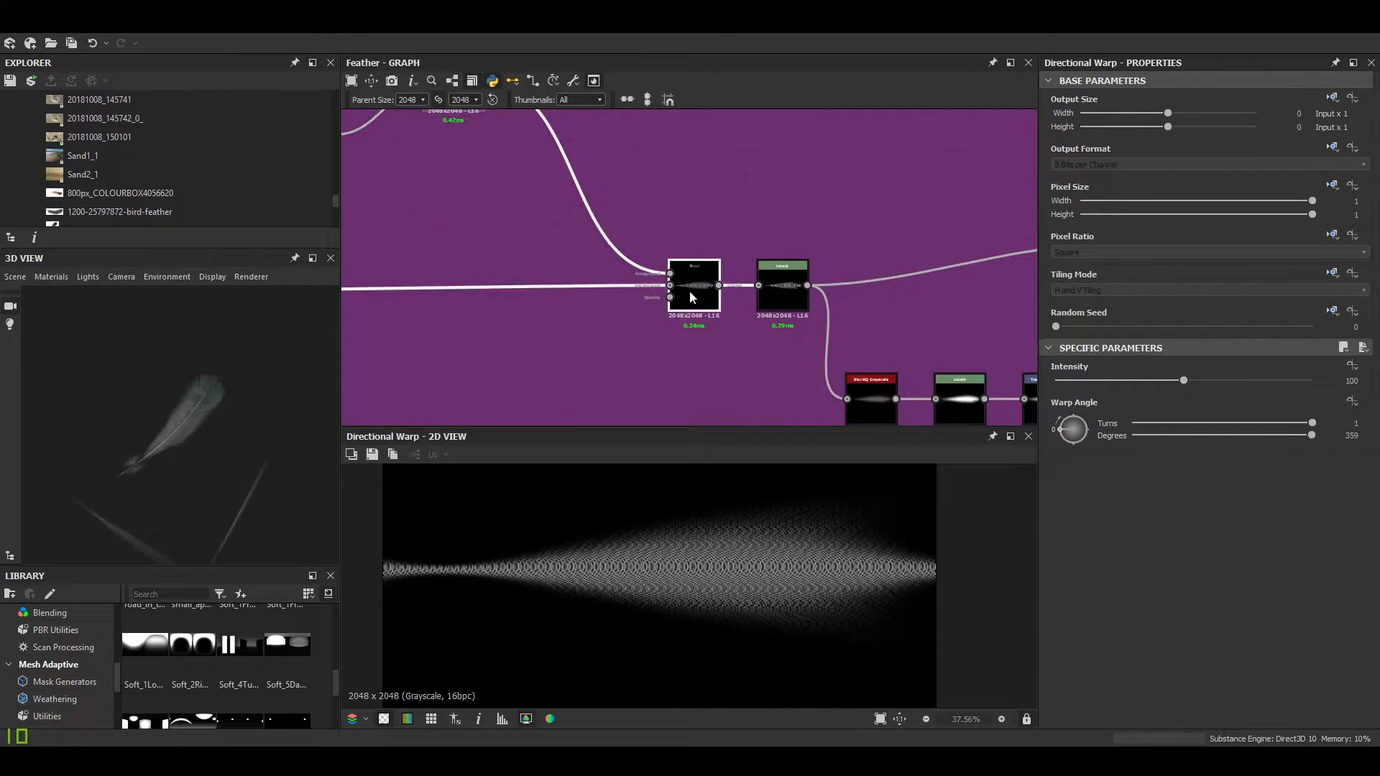
pyautogui.doubleClick(679, 290)
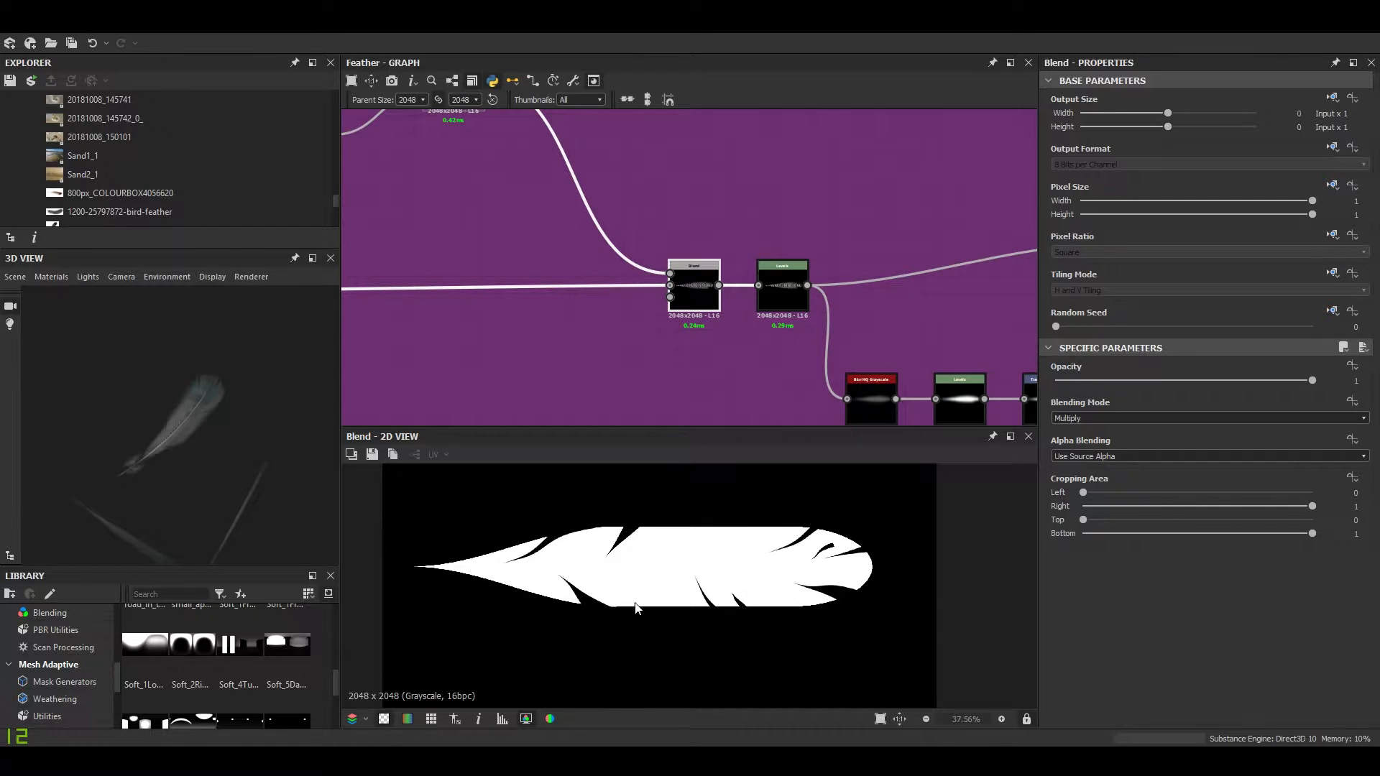
# Go back to the Base shape frame and preview its starting waveform and the Copy Blend that crops it in half
pyautogui.scroll(-4, 575, 250)
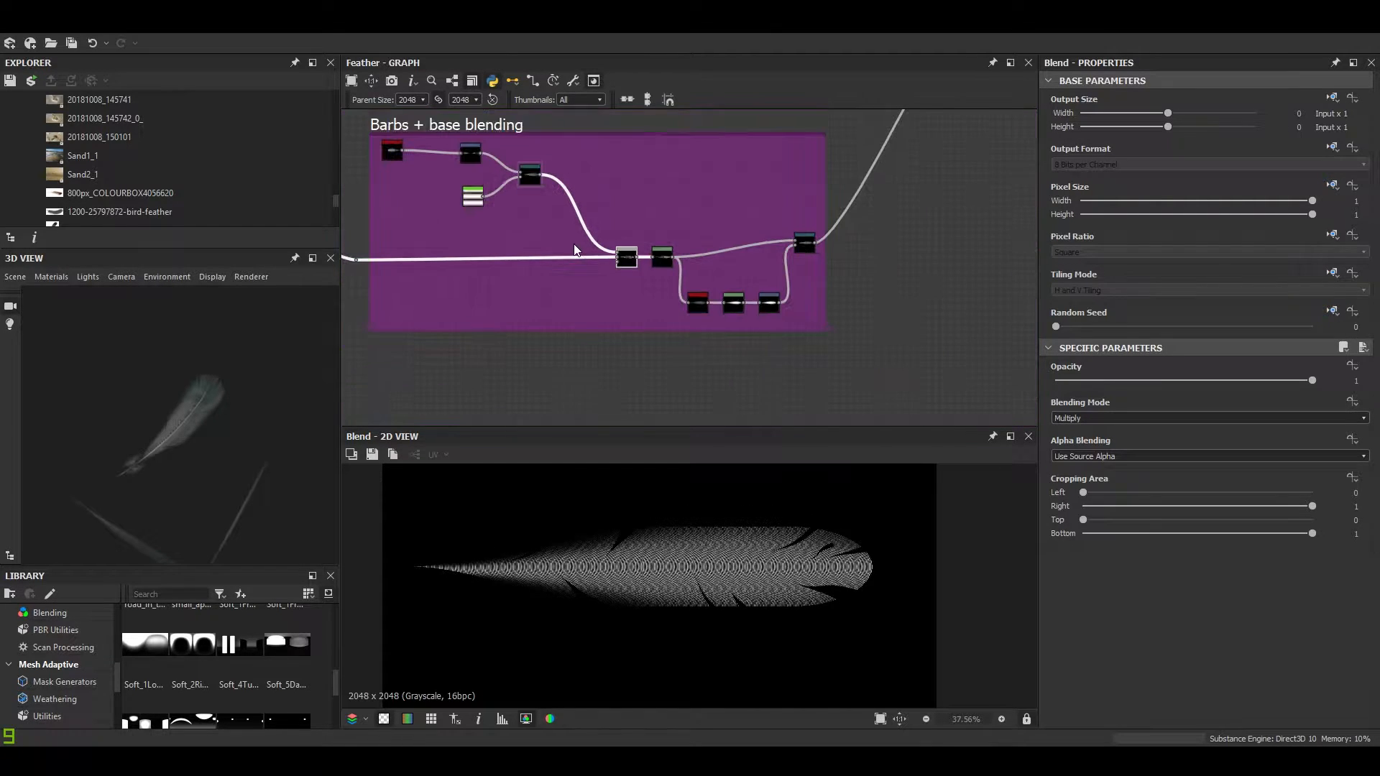
pyautogui.moveTo(573, 243); pyautogui.dragTo(775, 281, button='middle')
pyautogui.scroll(-3, 774, 281)
pyautogui.moveTo(460, 237); pyautogui.dragTo(747, 308, button='middle')
pyautogui.moveTo(502, 229); pyautogui.dragTo(698, 274, button='middle')
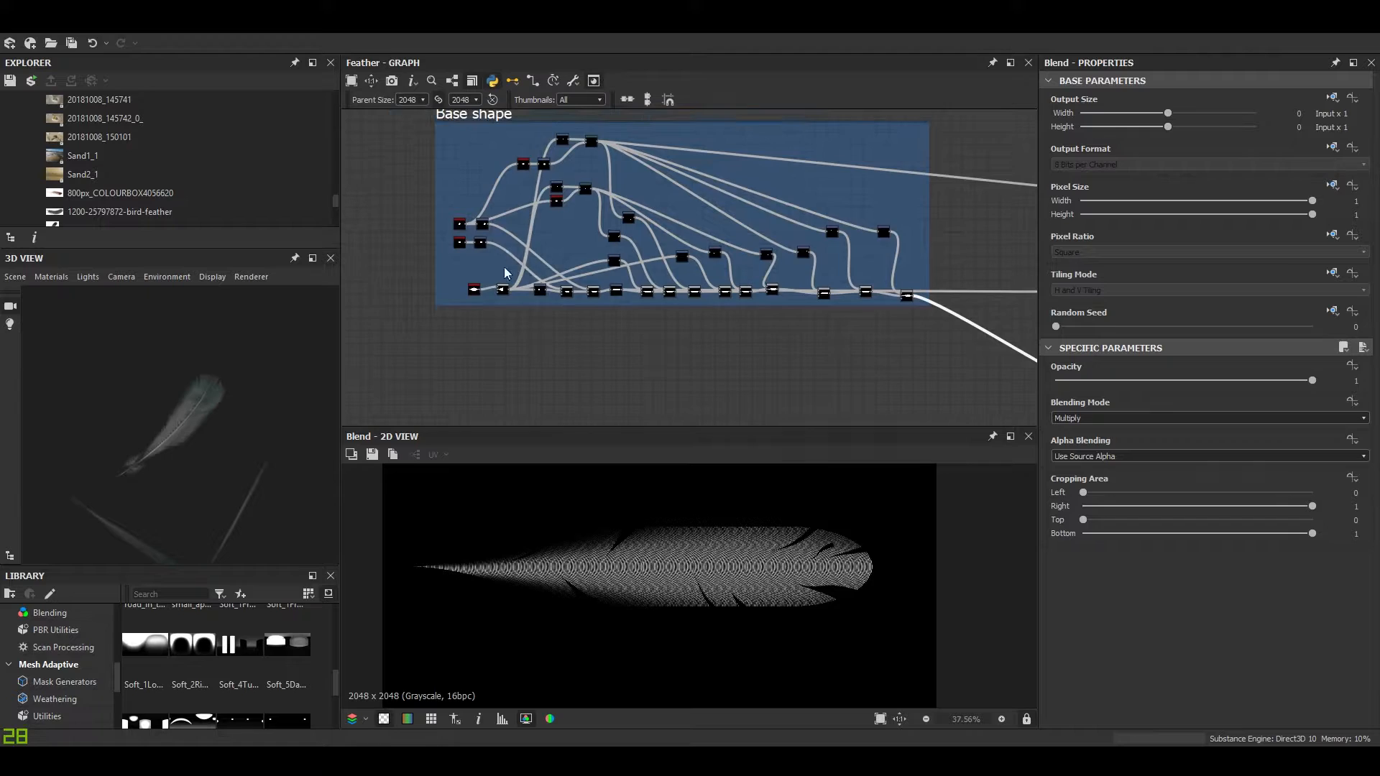
pyautogui.scroll(5, 474, 294)
pyautogui.doubleClick(493, 255)
pyautogui.doubleClick(579, 255)
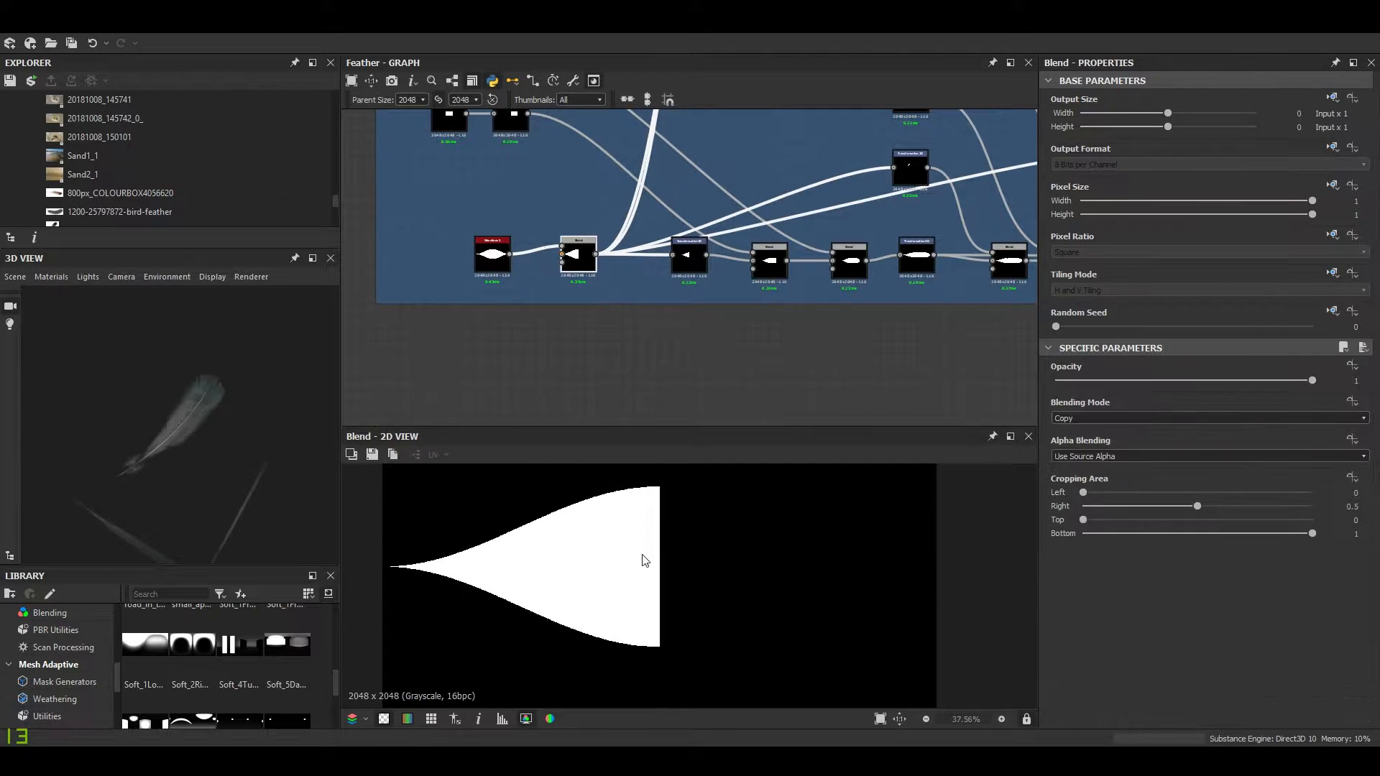
pyautogui.scroll(-3, 640, 557)
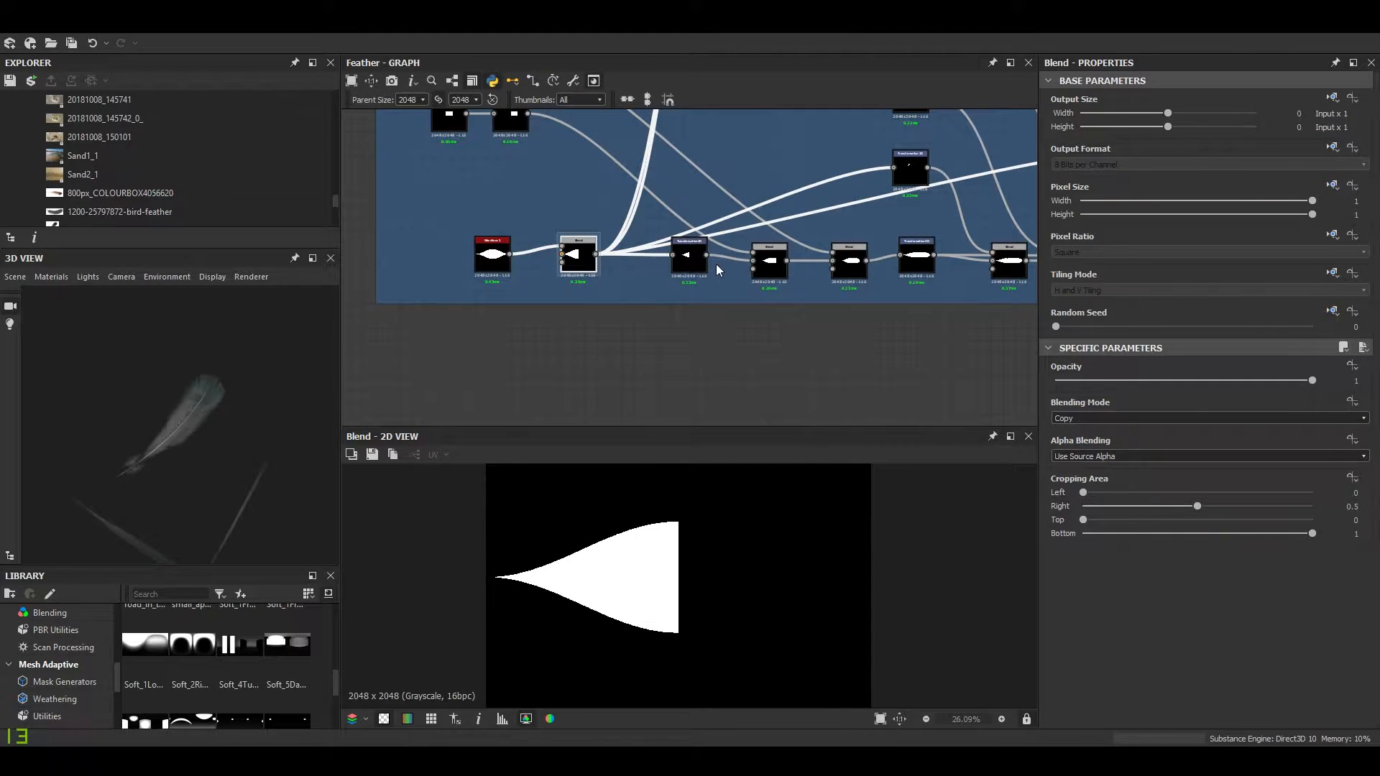
# Preview the scaled waveform half and the two Max (Lighten) Blends that extend it into a rounded feather silhouette
pyautogui.click(692, 270)
pyautogui.doubleClick(781, 266)
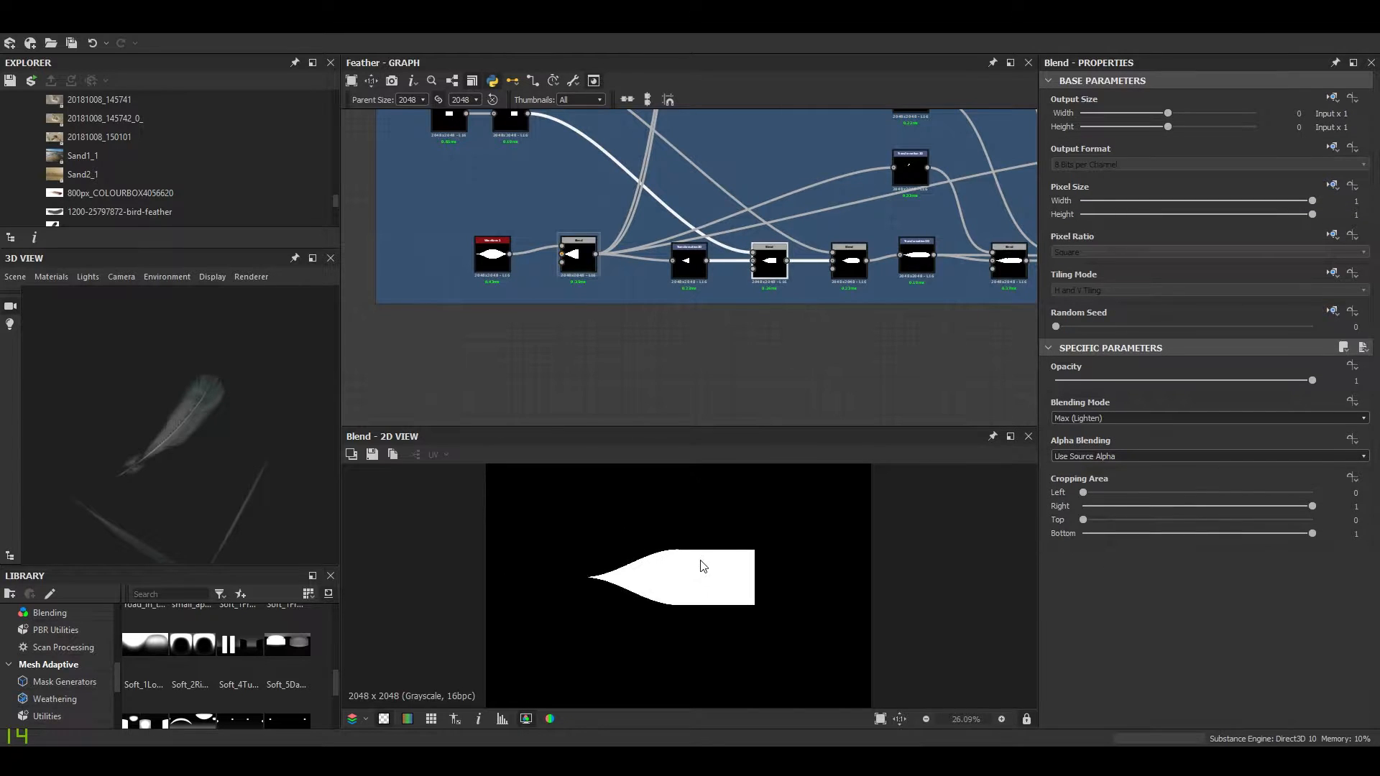
pyautogui.doubleClick(849, 262)
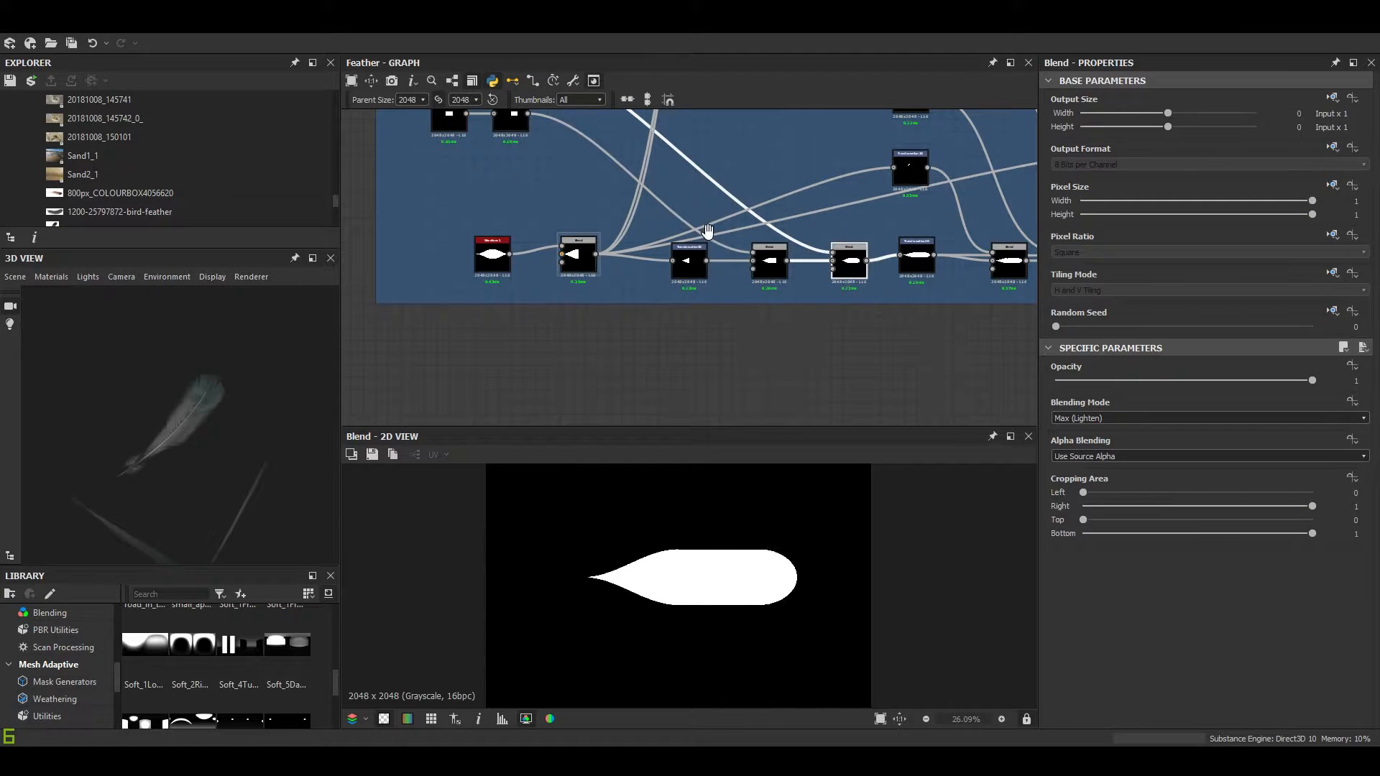
# Examine up close the disc and rectangle Shape nodes and their Transformation 2D nodes that feed the silhouette
pyautogui.moveTo(534, 121); pyautogui.dragTo(549, 223, button='middle')
pyautogui.scroll(2, 485, 160)
pyautogui.scroll(3, 496, 165)
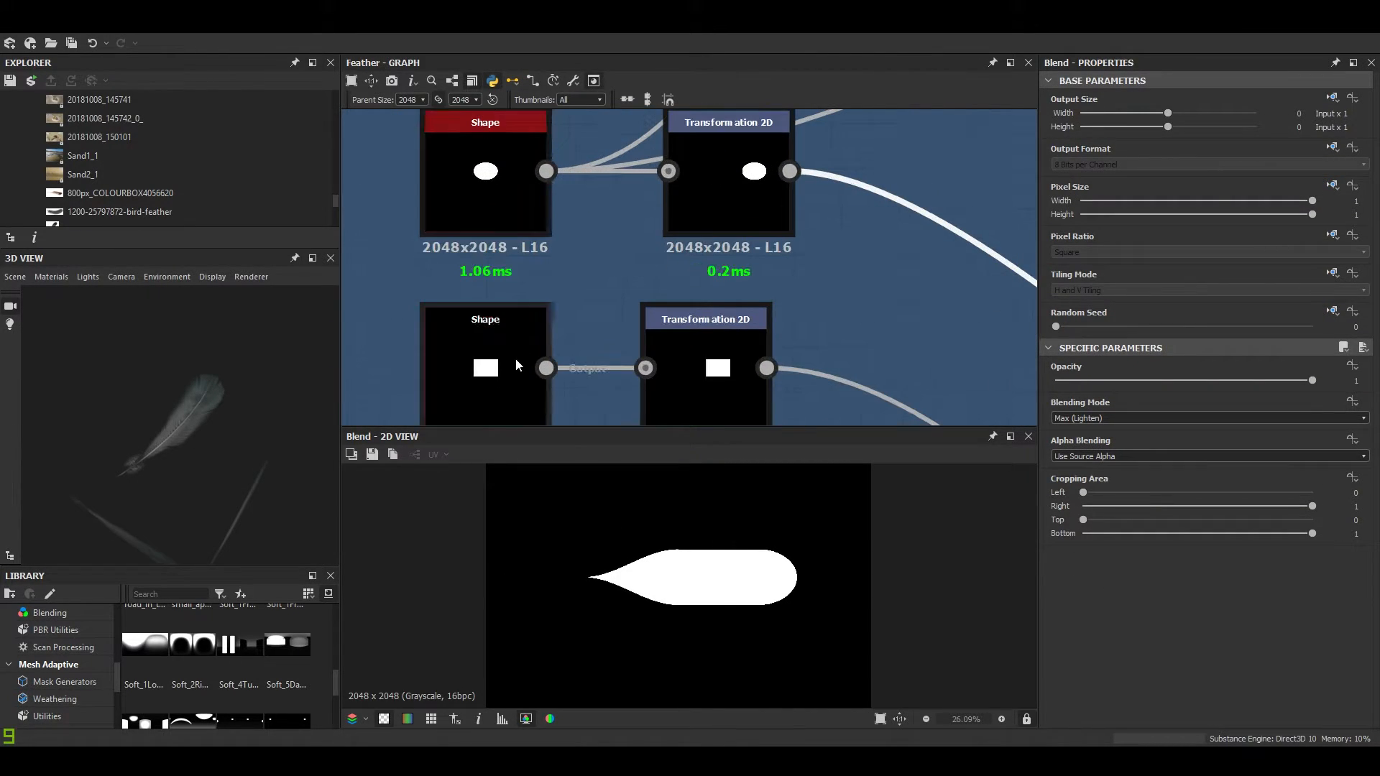
pyautogui.scroll(-1, 748, 210)
pyautogui.scroll(-3, 747, 210)
# Preview the Transformation 2D that follows the rounded silhouette's last Max (Lighten) Blend
pyautogui.moveTo(871, 286); pyautogui.dragTo(715, 234, button='middle')
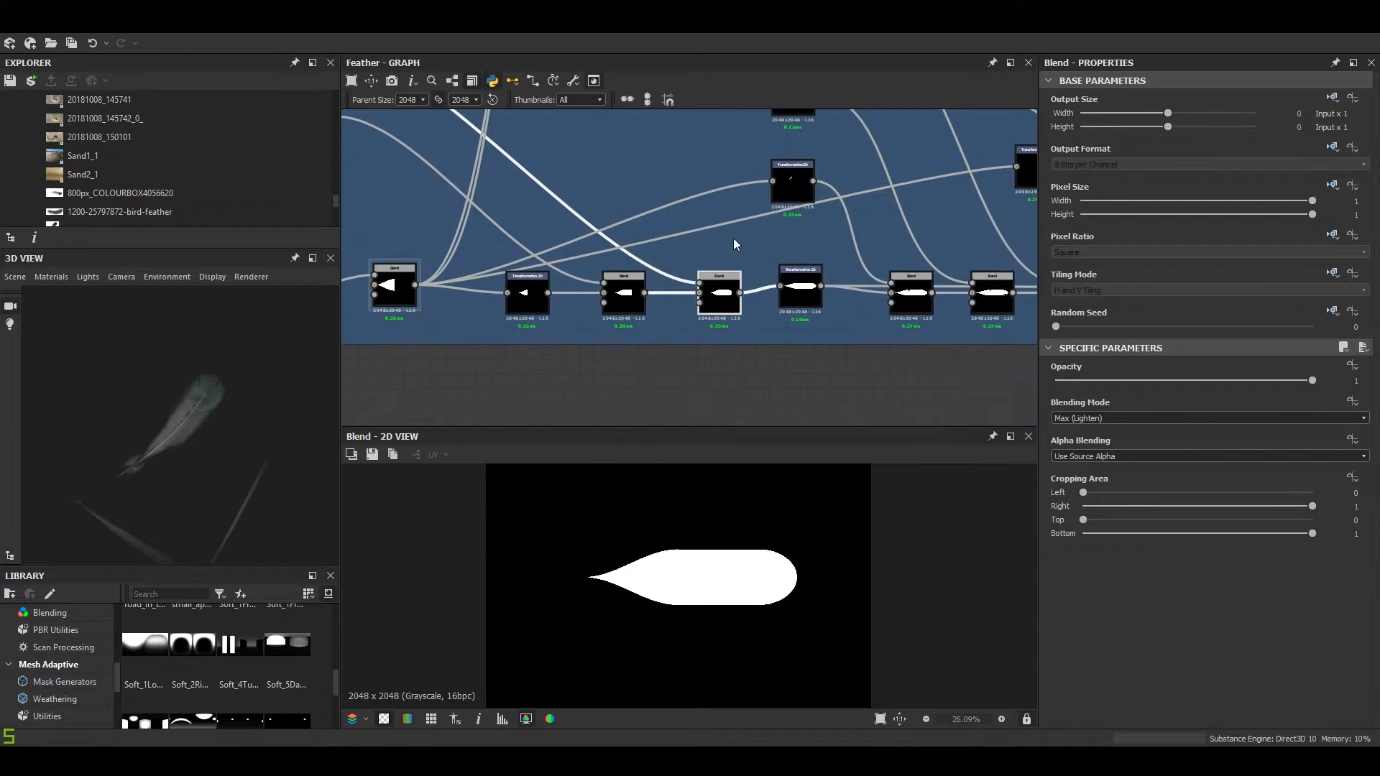
pyautogui.doubleClick(810, 305)
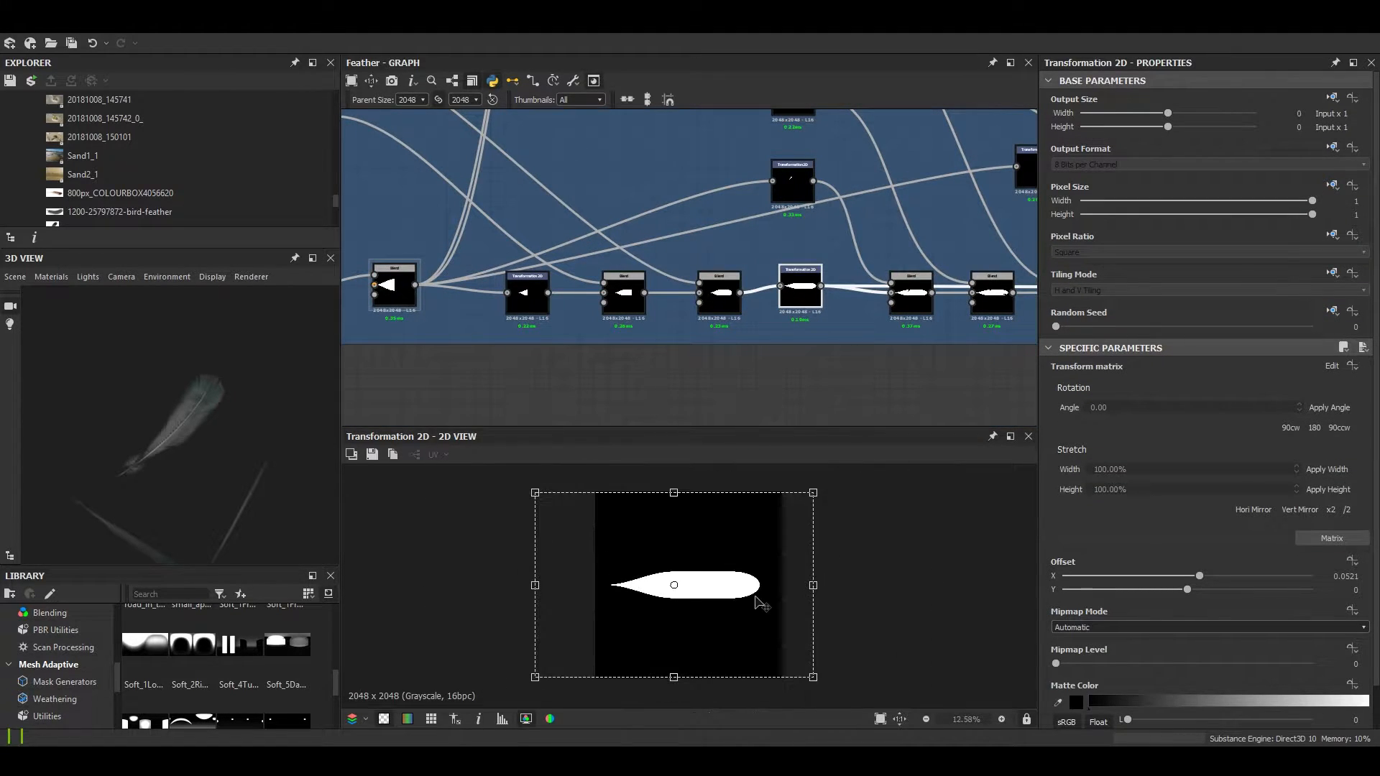
pyautogui.scroll(1, 760, 604)
# Preview the chain of Subtract Blends that cuts notches into the feather silhouette
pyautogui.moveTo(912, 300); pyautogui.dragTo(734, 309, button='middle')
pyautogui.doubleClick(730, 303)
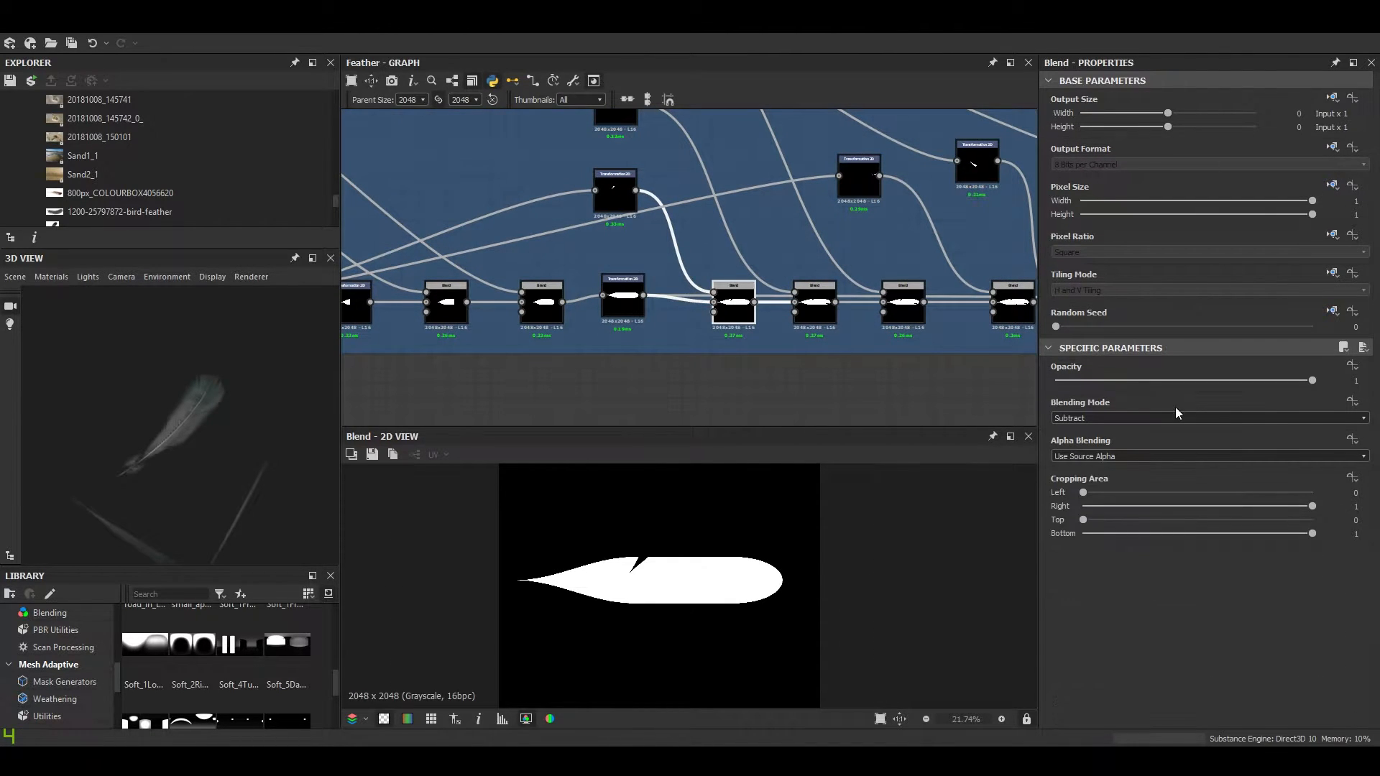
pyautogui.doubleClick(902, 305)
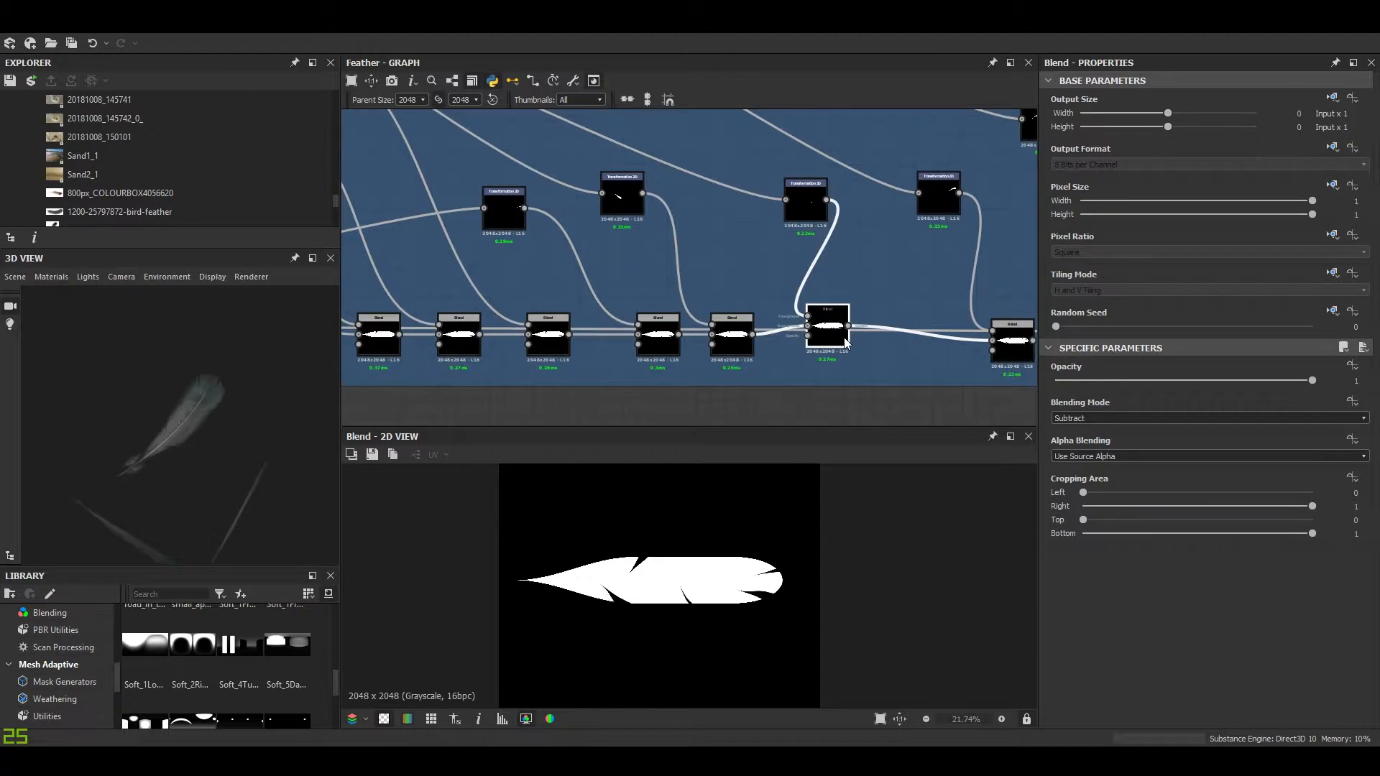
# Preview the two Directional Warp nodes in the Base shape frame that bend the notch shapes
pyautogui.moveTo(502, 185); pyautogui.dragTo(695, 332, button='middle')
pyautogui.scroll(-3, 575, 263)
pyautogui.moveTo(564, 260); pyautogui.dragTo(743, 414, button='middle')
pyautogui.scroll(3, 644, 329)
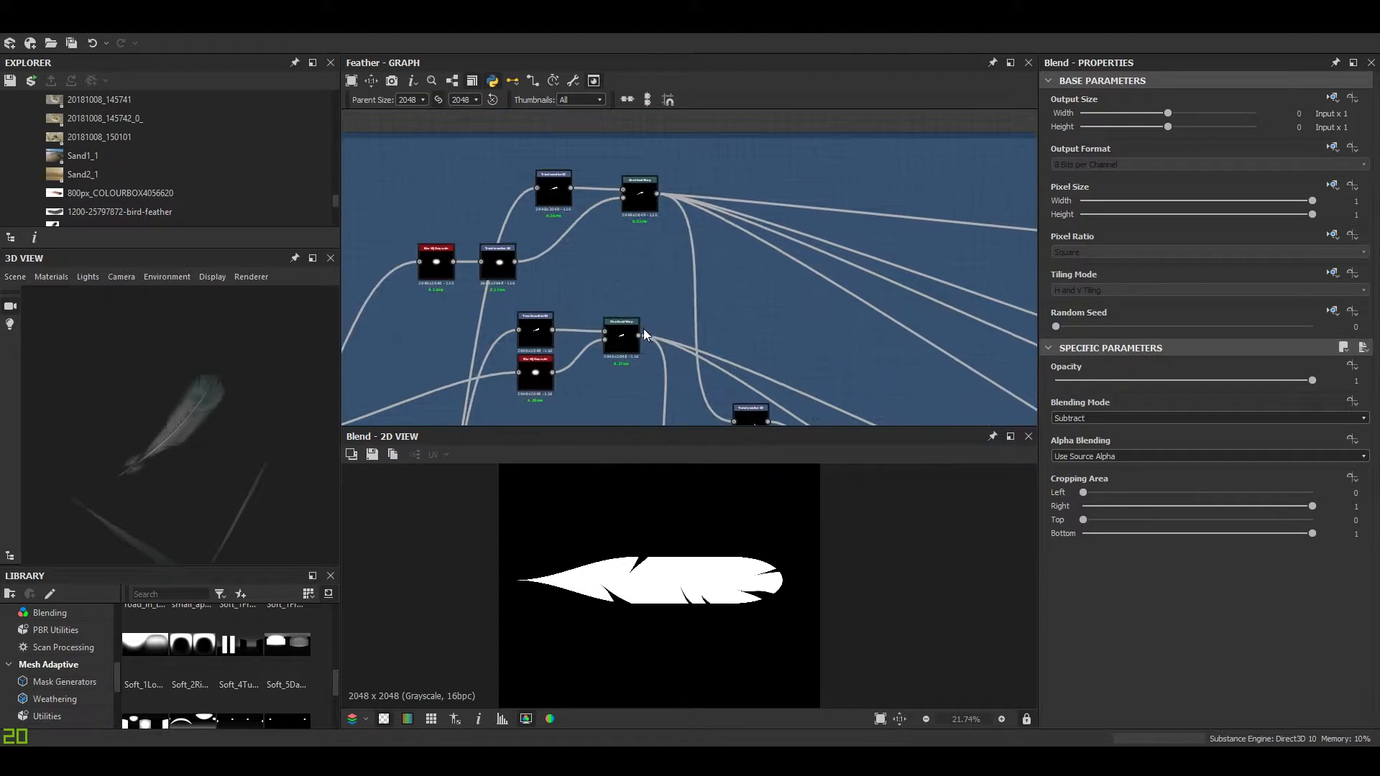
pyautogui.click(623, 338)
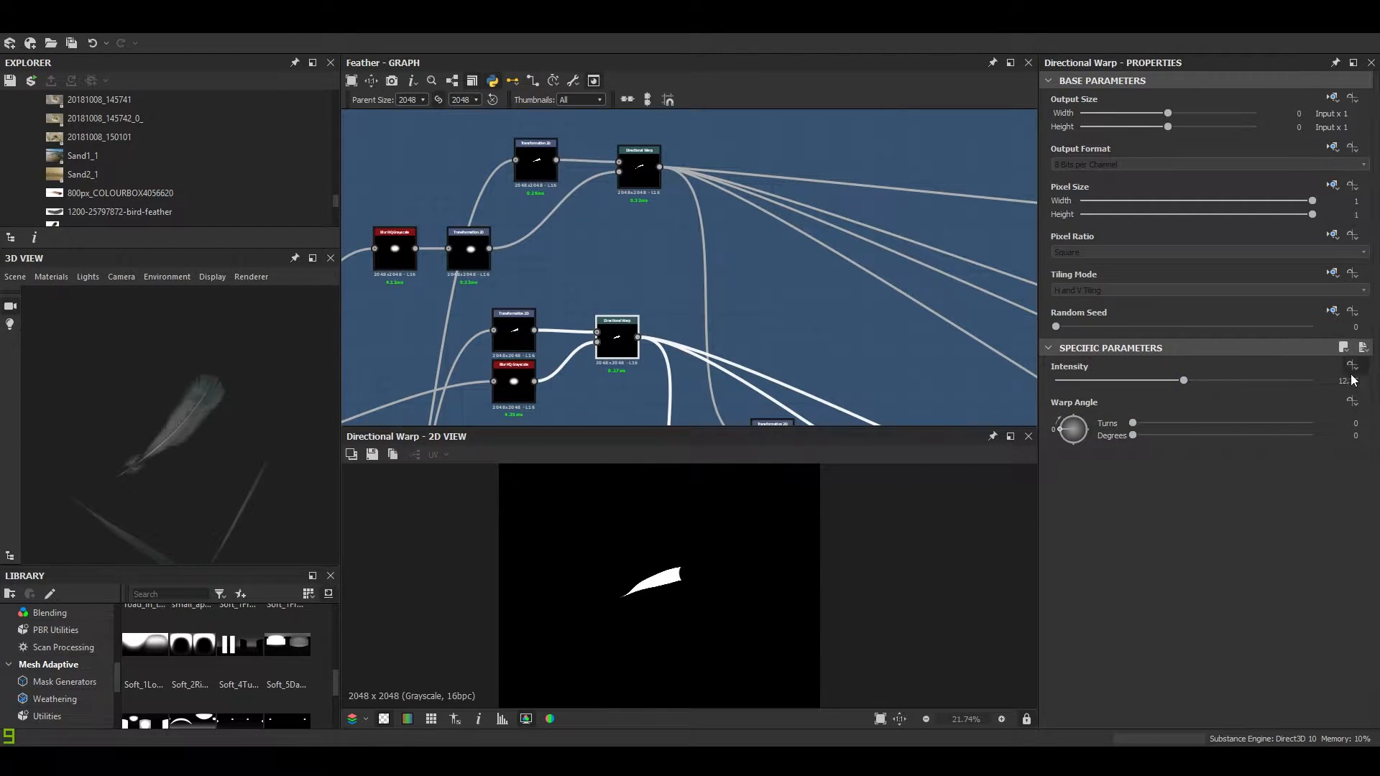
pyautogui.click(635, 179)
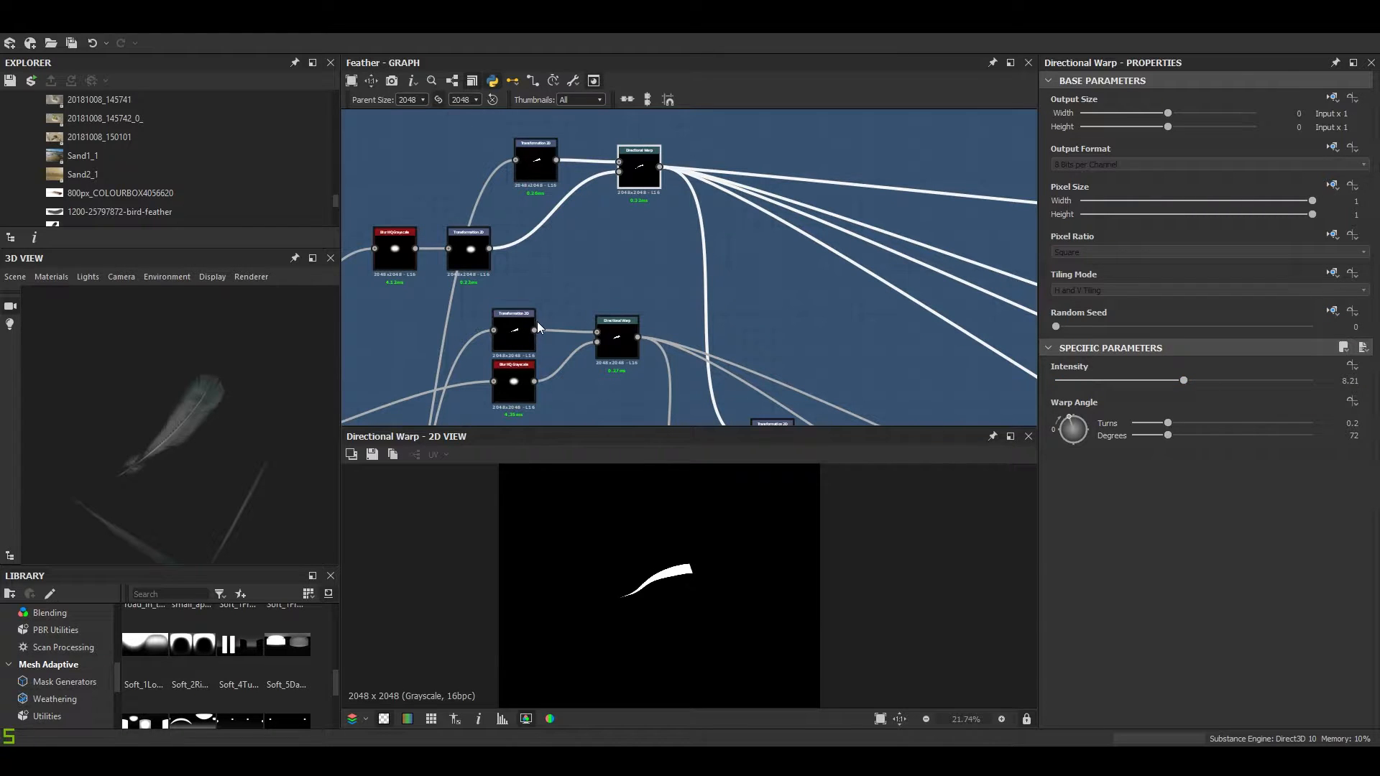
pyautogui.scroll(-3, 668, 222)
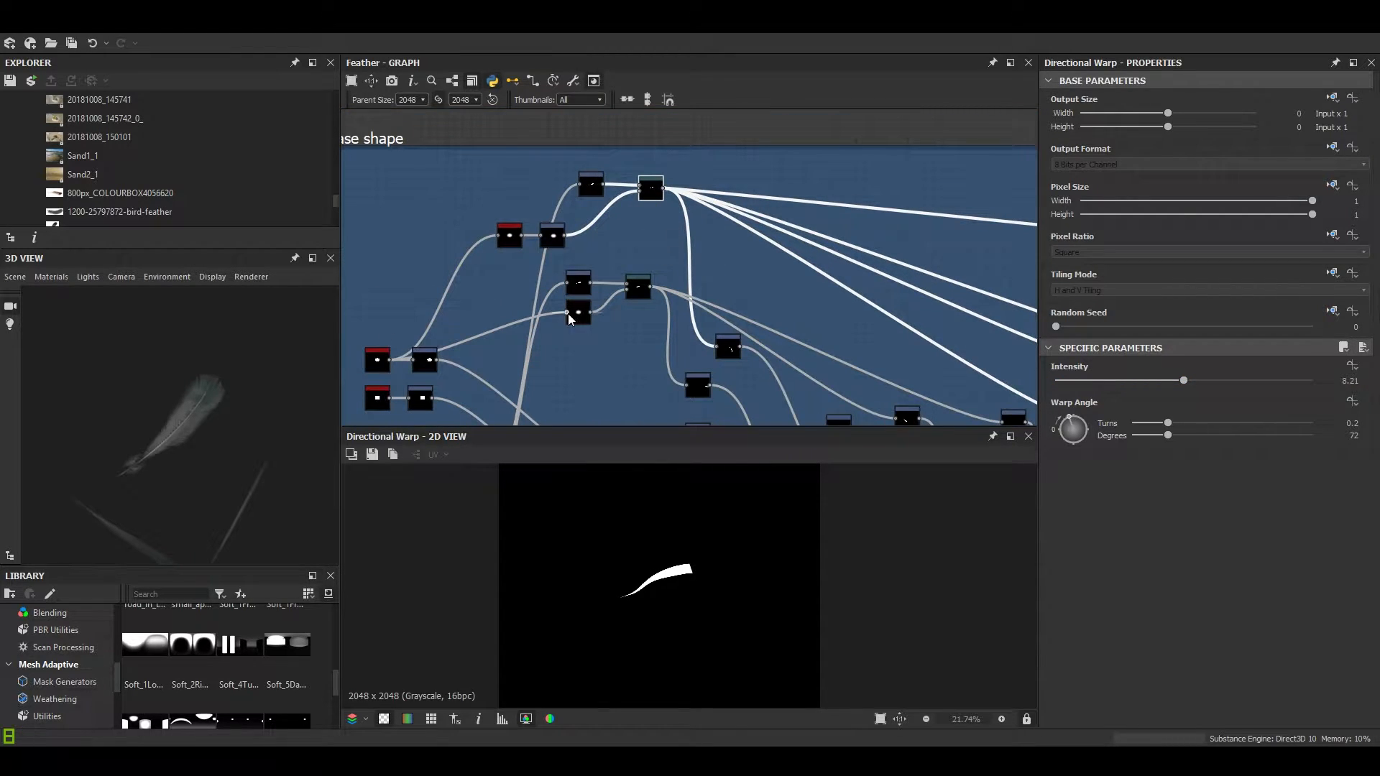
pyautogui.scroll(-1, 104, 198)
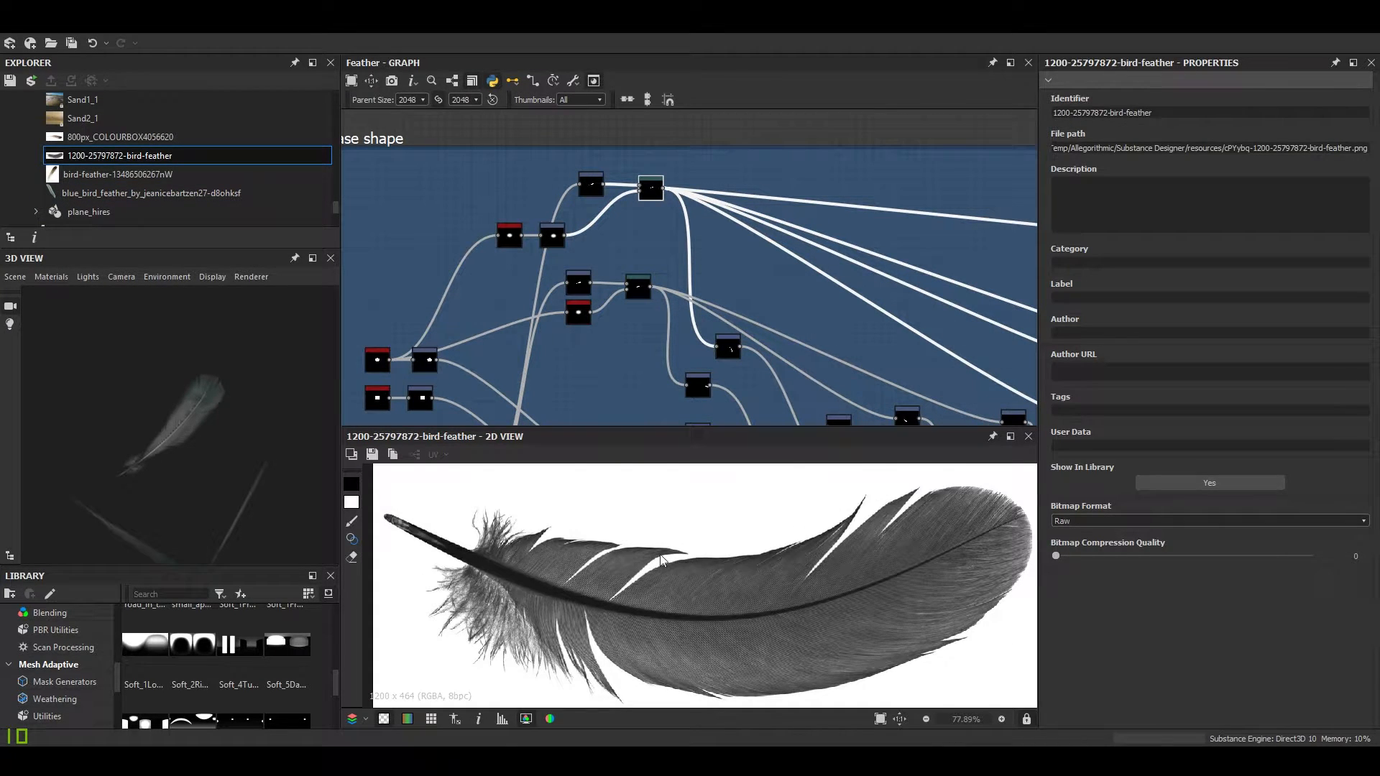
# Return to the Barbs + base blending frame and preview the Levels node that follows the Multiply Blend
pyautogui.scroll(-8, 826, 270)
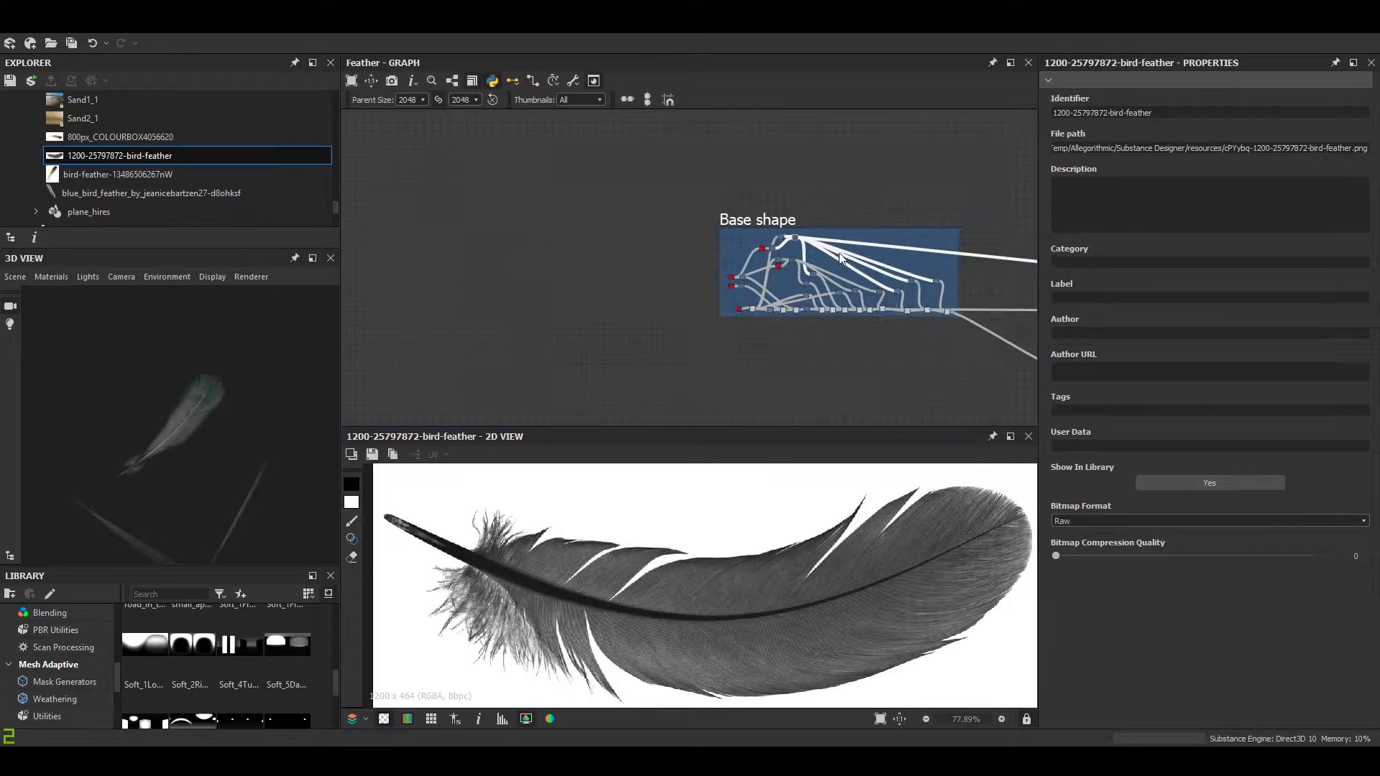
pyautogui.moveTo(855, 255); pyautogui.dragTo(532, 173, button='middle')
pyautogui.scroll(5, 790, 257)
pyautogui.moveTo(834, 302); pyautogui.dragTo(705, 255, button='middle')
pyautogui.scroll(3, 701, 381)
pyautogui.click(607, 370)
pyautogui.scroll(-3, 729, 546)
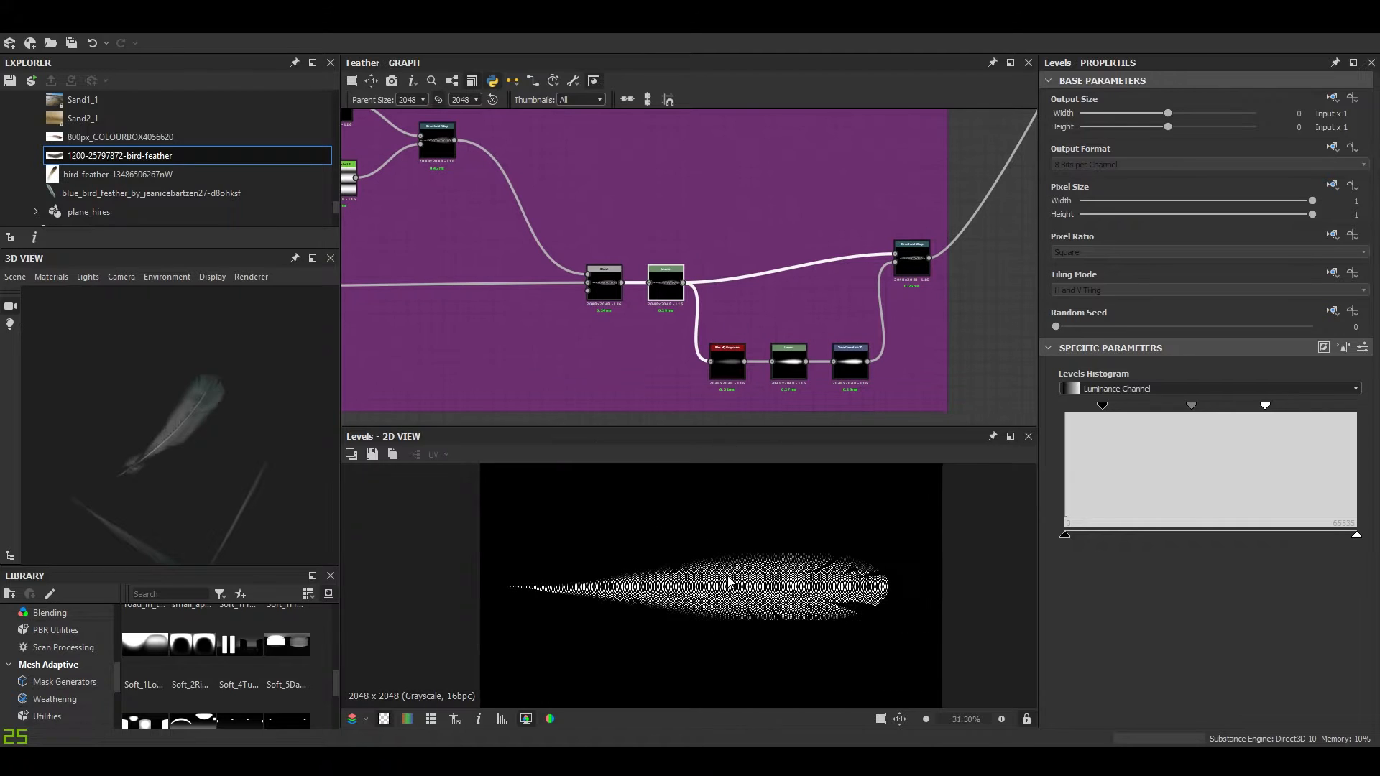
pyautogui.scroll(1, 759, 574)
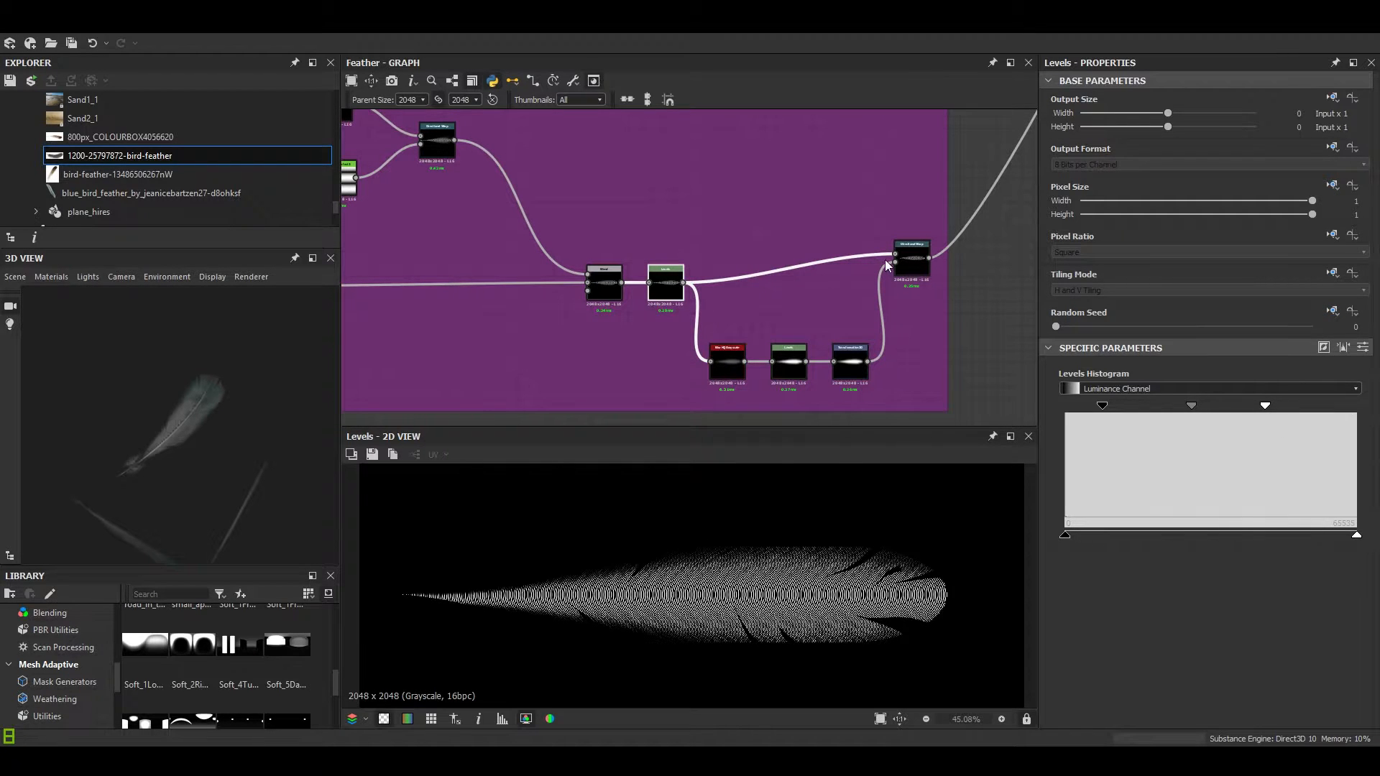
# Preview the final Directional Warp of the Barbs + base blending frame
pyautogui.click(916, 266)
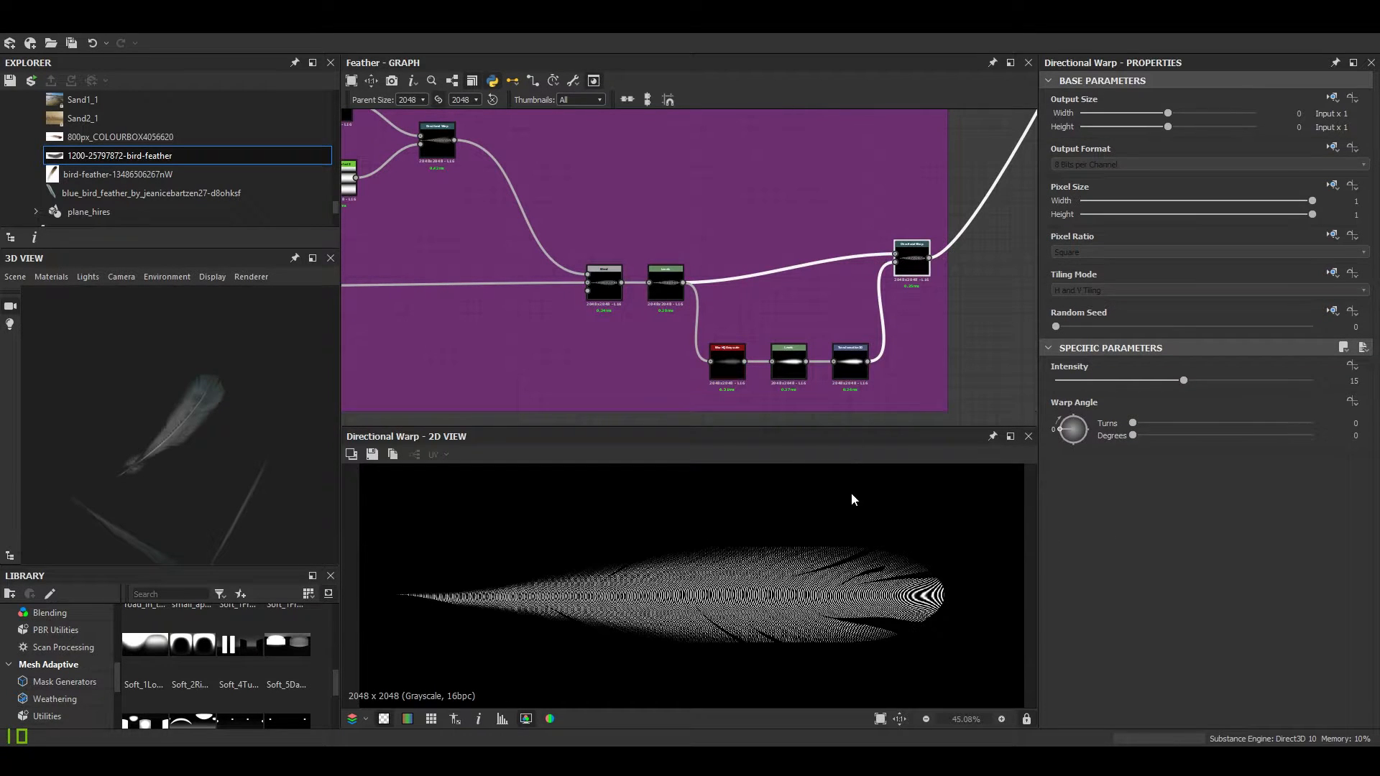
pyautogui.scroll(3, 927, 245)
pyautogui.scroll(-3, 923, 212)
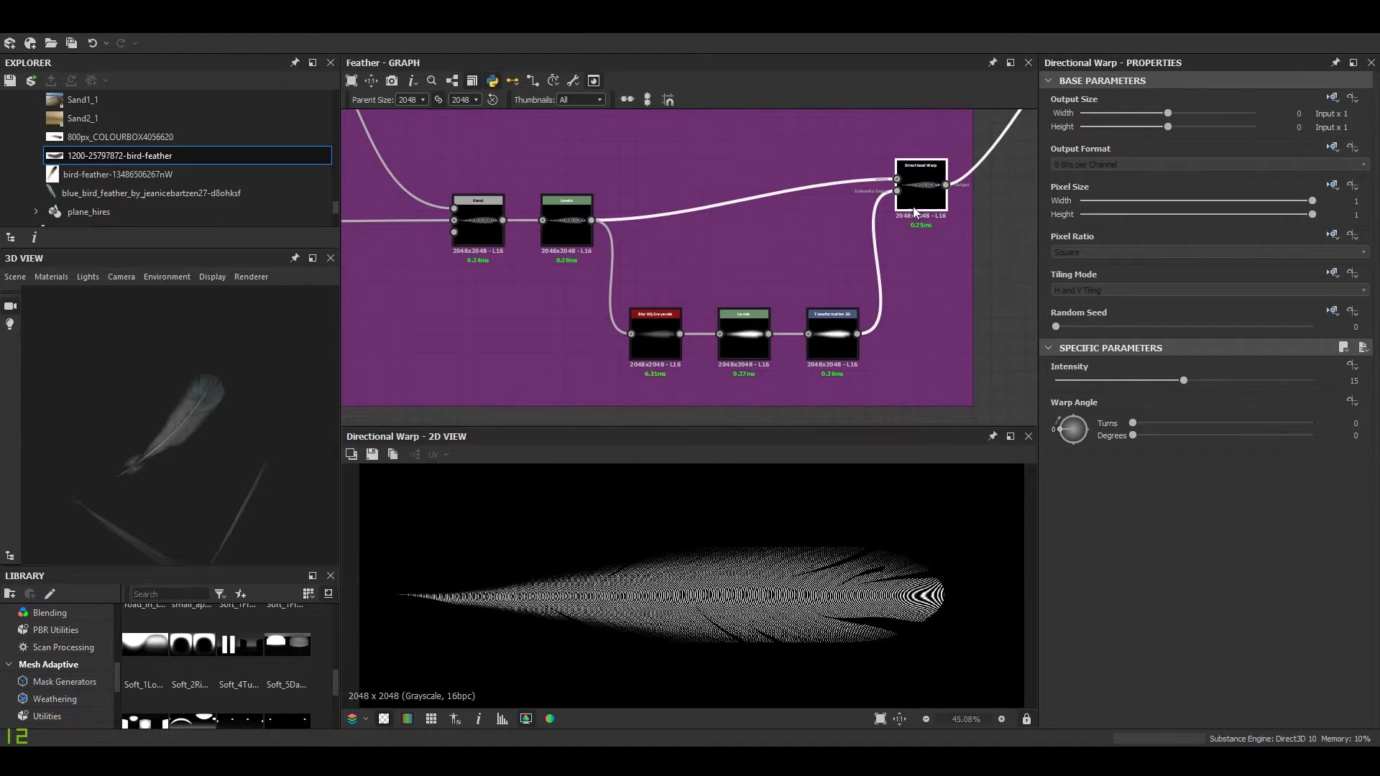
# Preview the Blur HQ Grayscale and Transformation 2D nodes that supply the intensity input of the final warp
pyautogui.scroll(2, 652, 346)
pyautogui.click(660, 347)
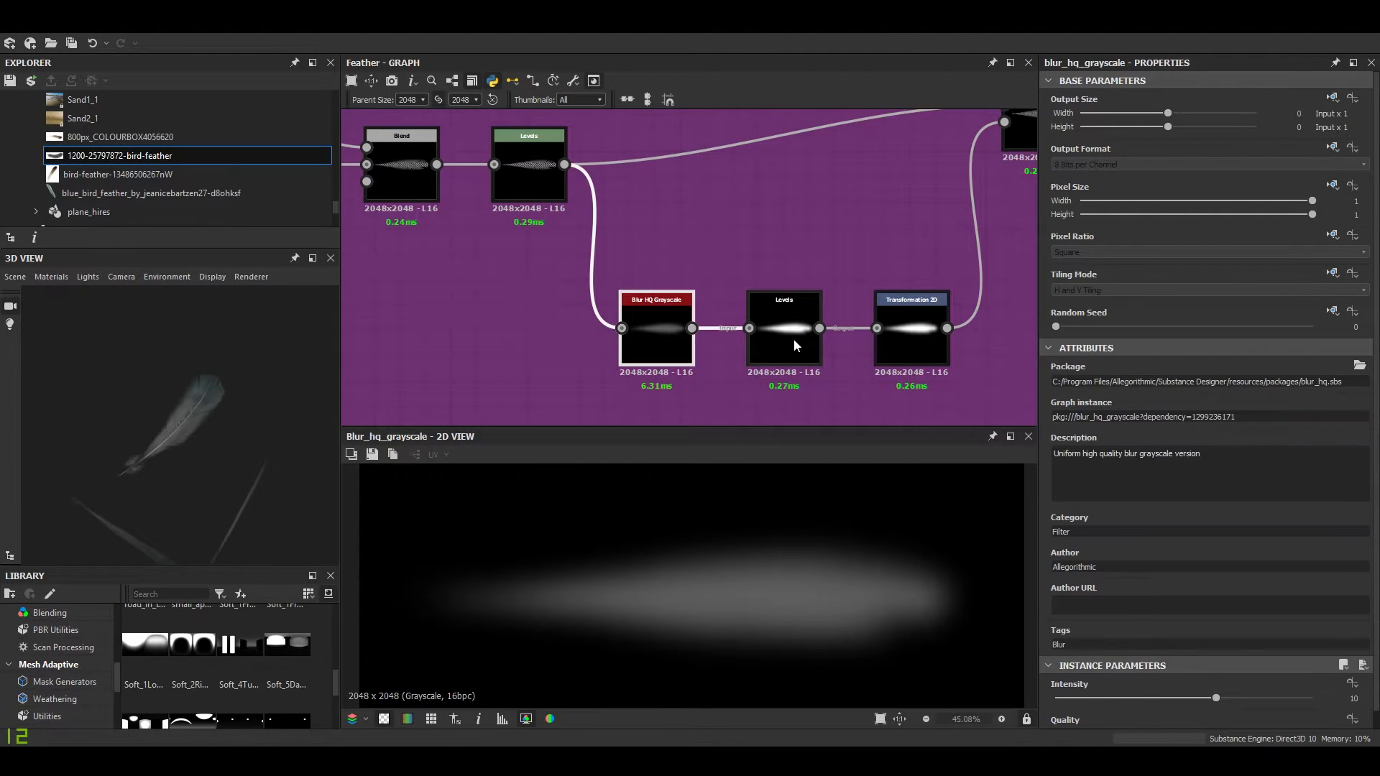
pyautogui.doubleClick(915, 337)
pyautogui.moveTo(867, 256); pyautogui.dragTo(696, 345, button='middle')
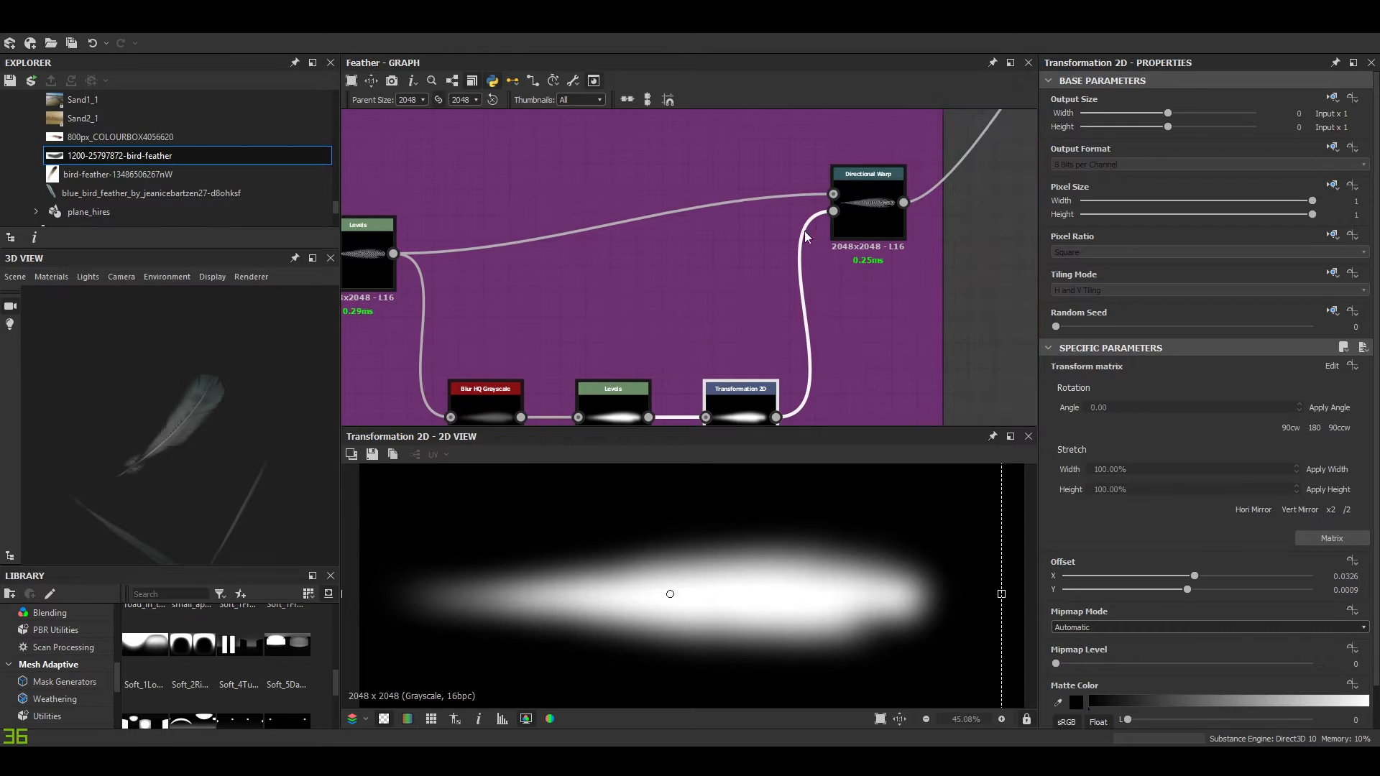
# Preview the final Directional Warp again and examine its bent barbs up close from the shaft end to the tip
pyautogui.moveTo(853, 211); pyautogui.dragTo(863, 208)
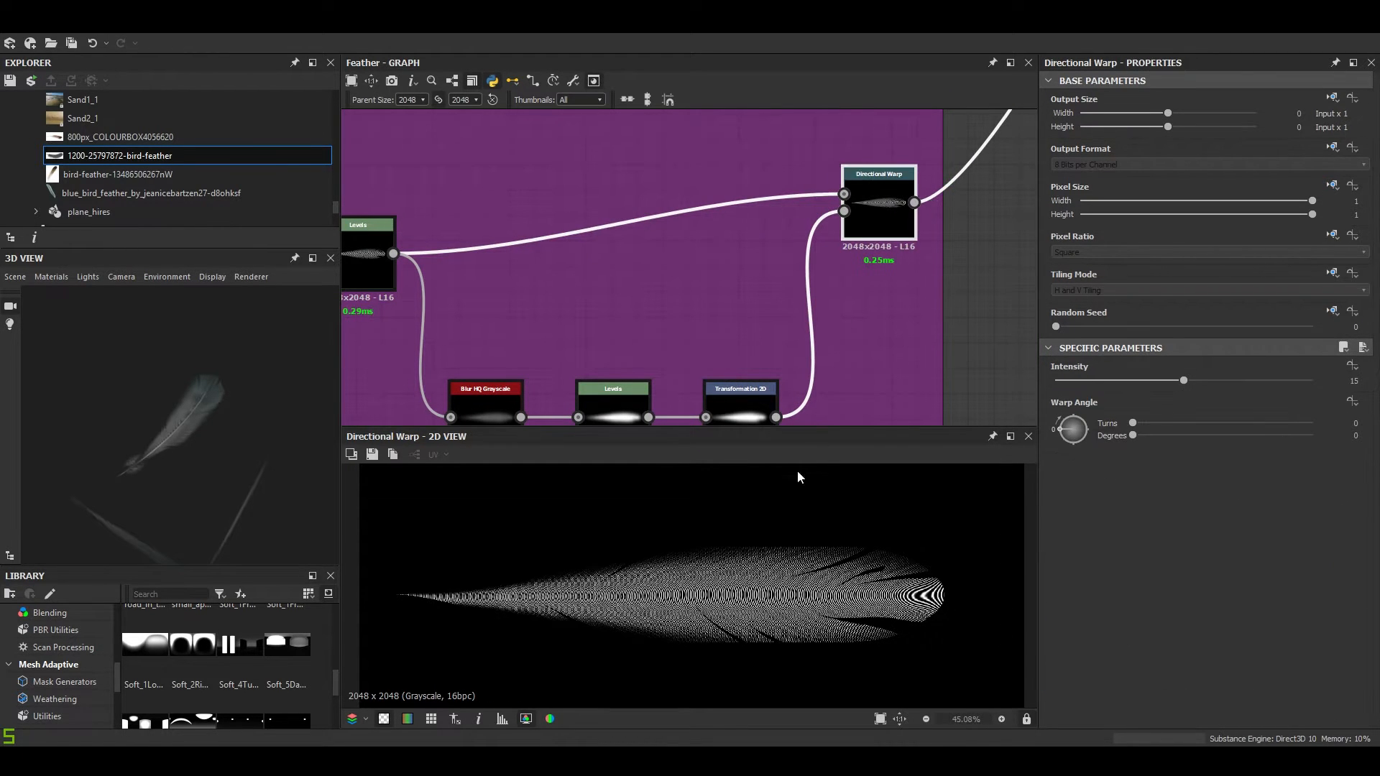
pyautogui.scroll(3, 747, 574)
pyautogui.scroll(1, 662, 554)
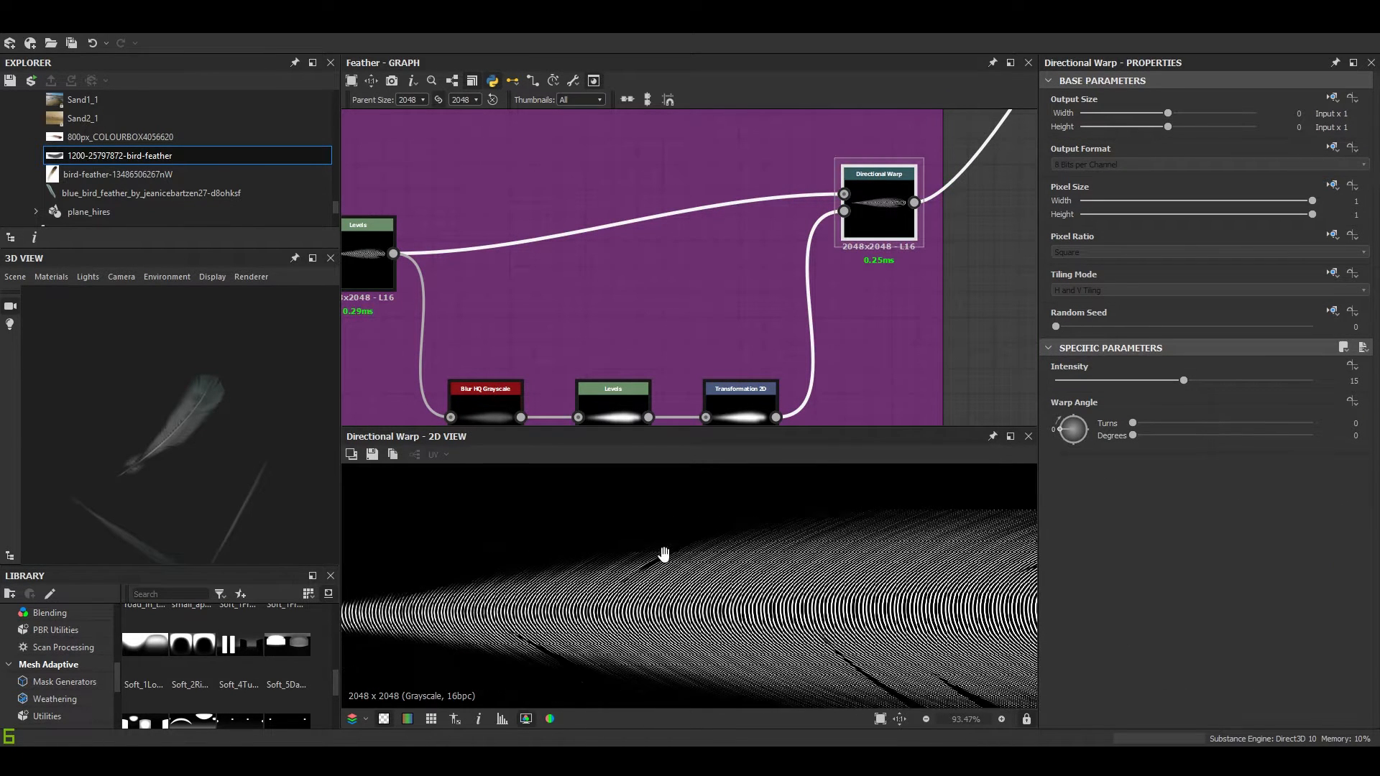
pyautogui.scroll(1, 666, 559)
pyautogui.scroll(-3, 899, 584)
pyautogui.moveTo(908, 585); pyautogui.dragTo(570, 589, button='middle')
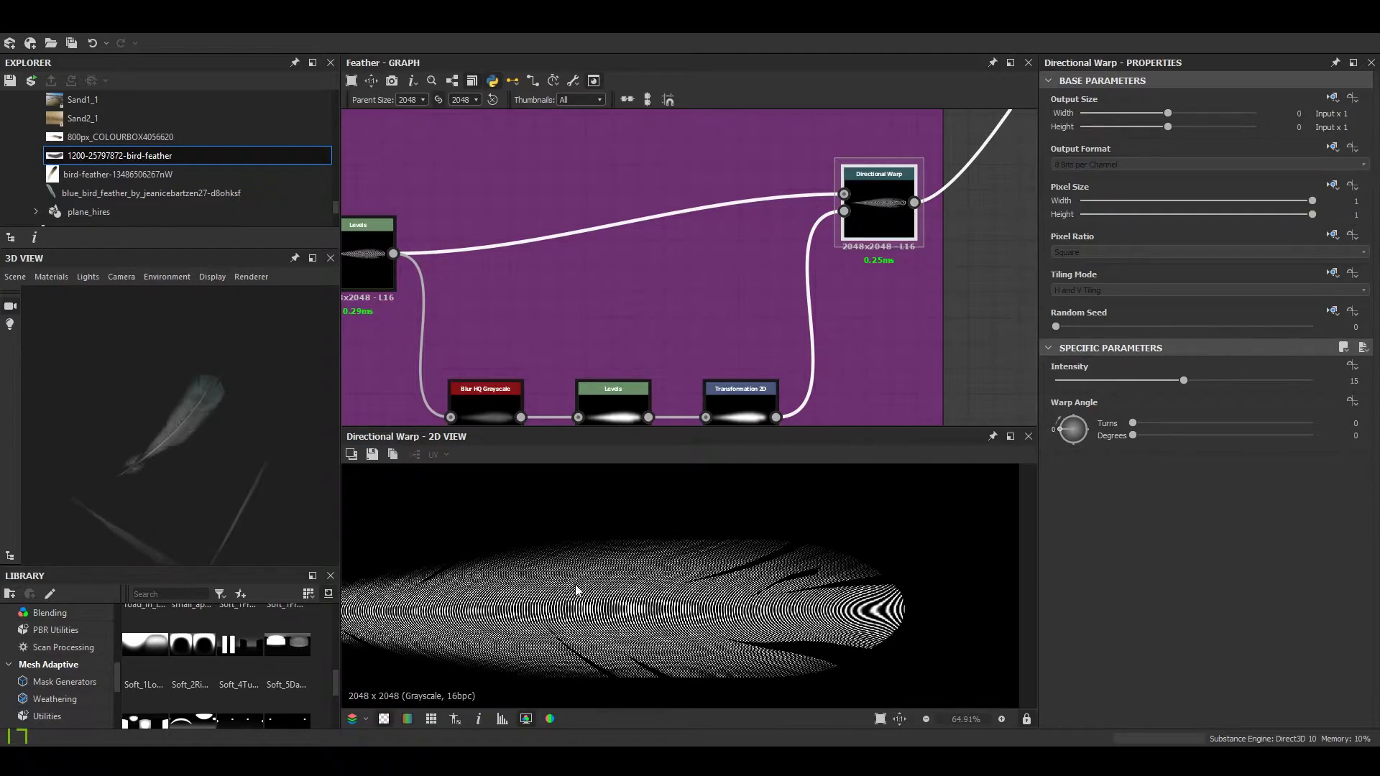
pyautogui.scroll(3, 748, 606)
pyautogui.scroll(-3, 912, 564)
# Move to the red frame and preview its Waveform 1 and the Copy and Subtract Blends that crop and cut its end
pyautogui.scroll(-5, 741, 292)
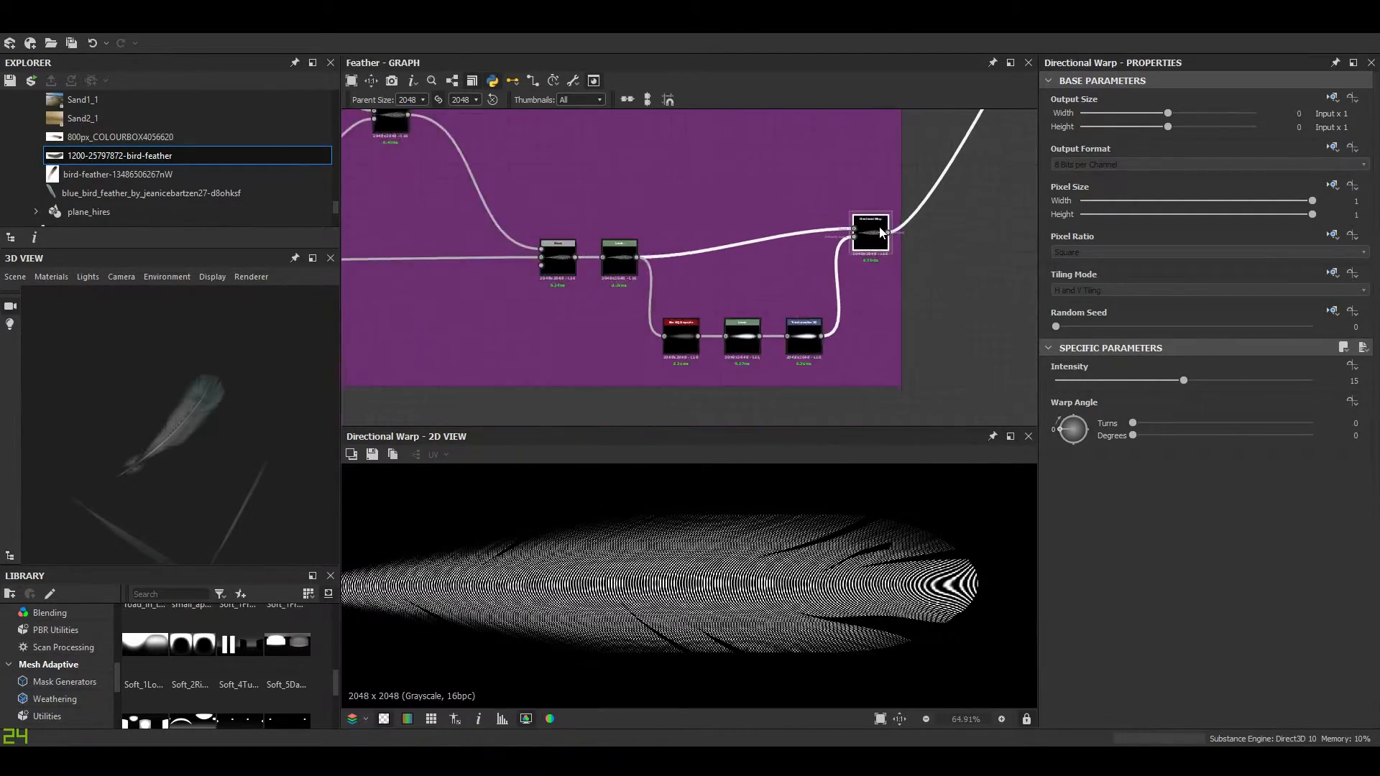
pyautogui.scroll(6, 654, 300)
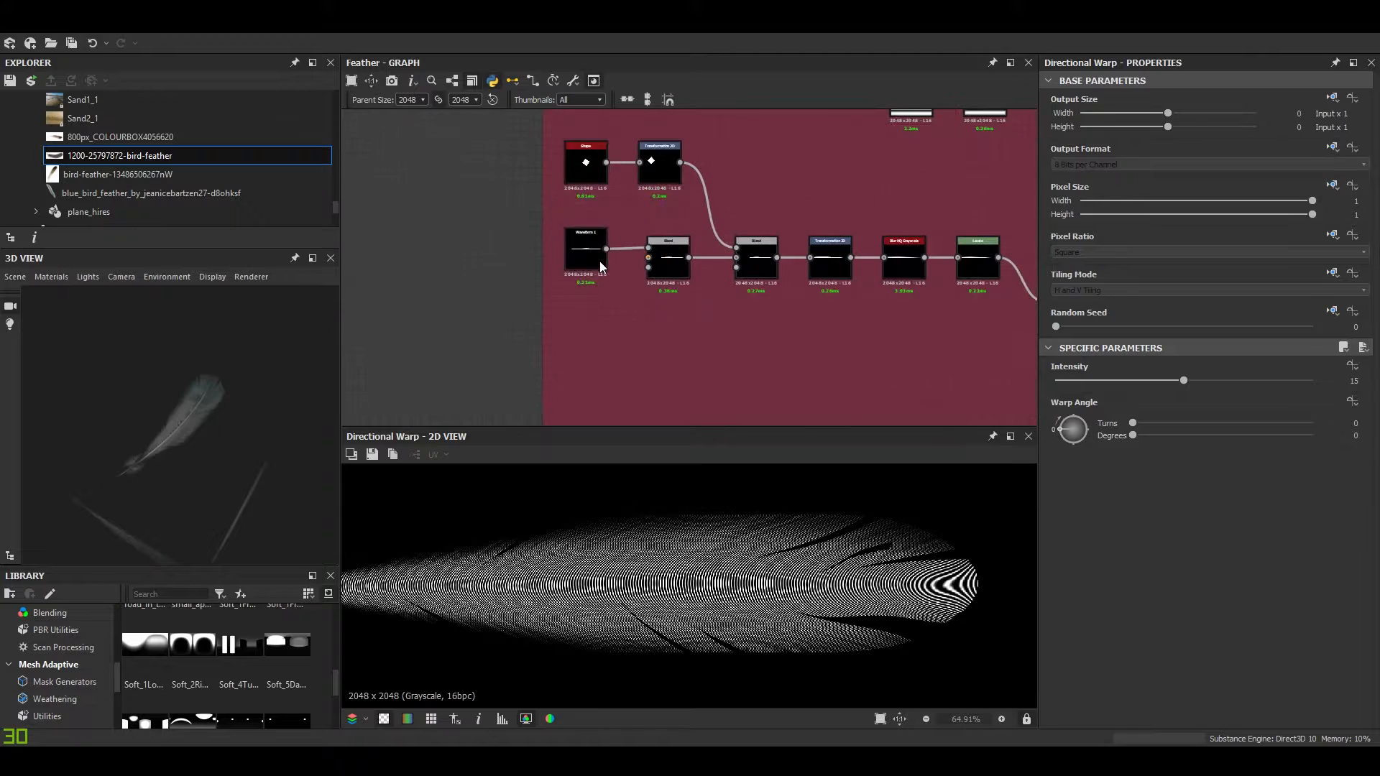
pyautogui.click(600, 260)
pyautogui.scroll(-3, 791, 591)
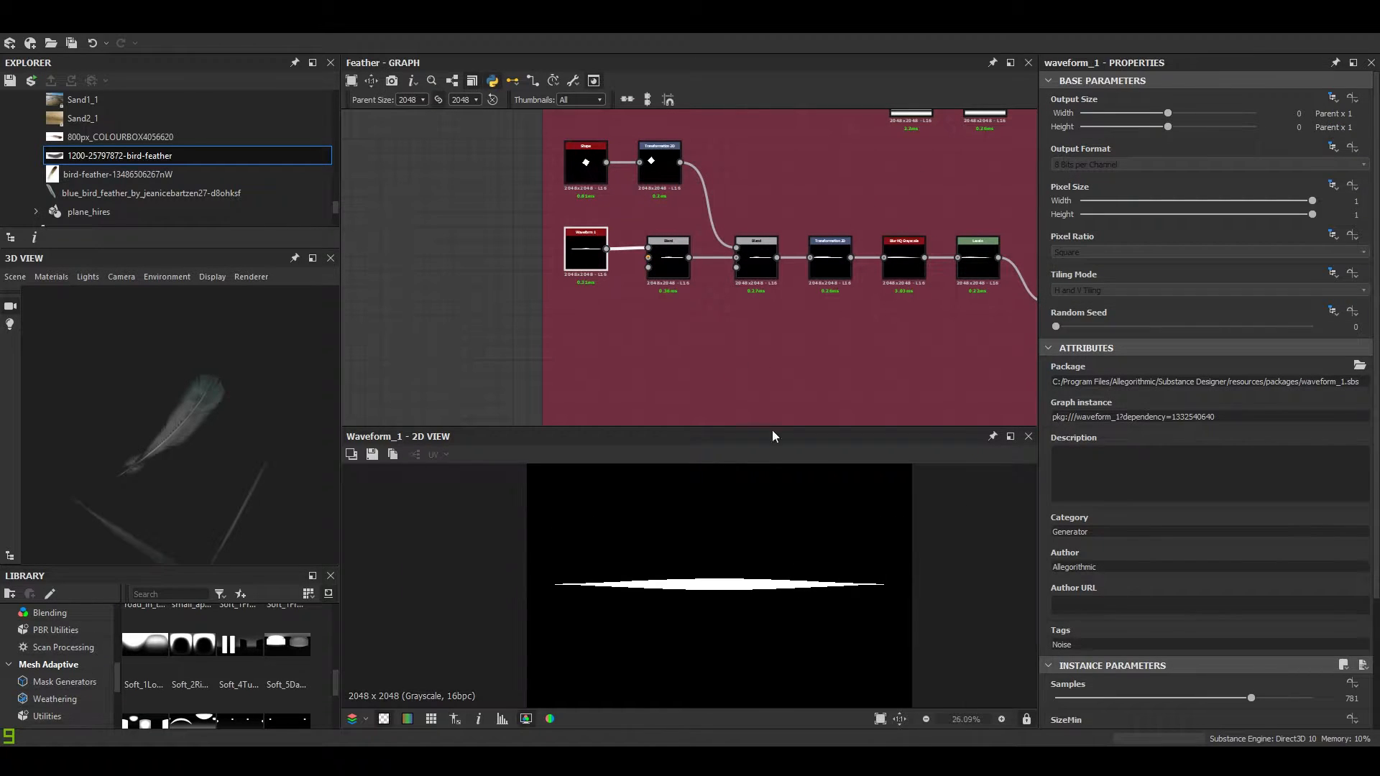
pyautogui.click(667, 270)
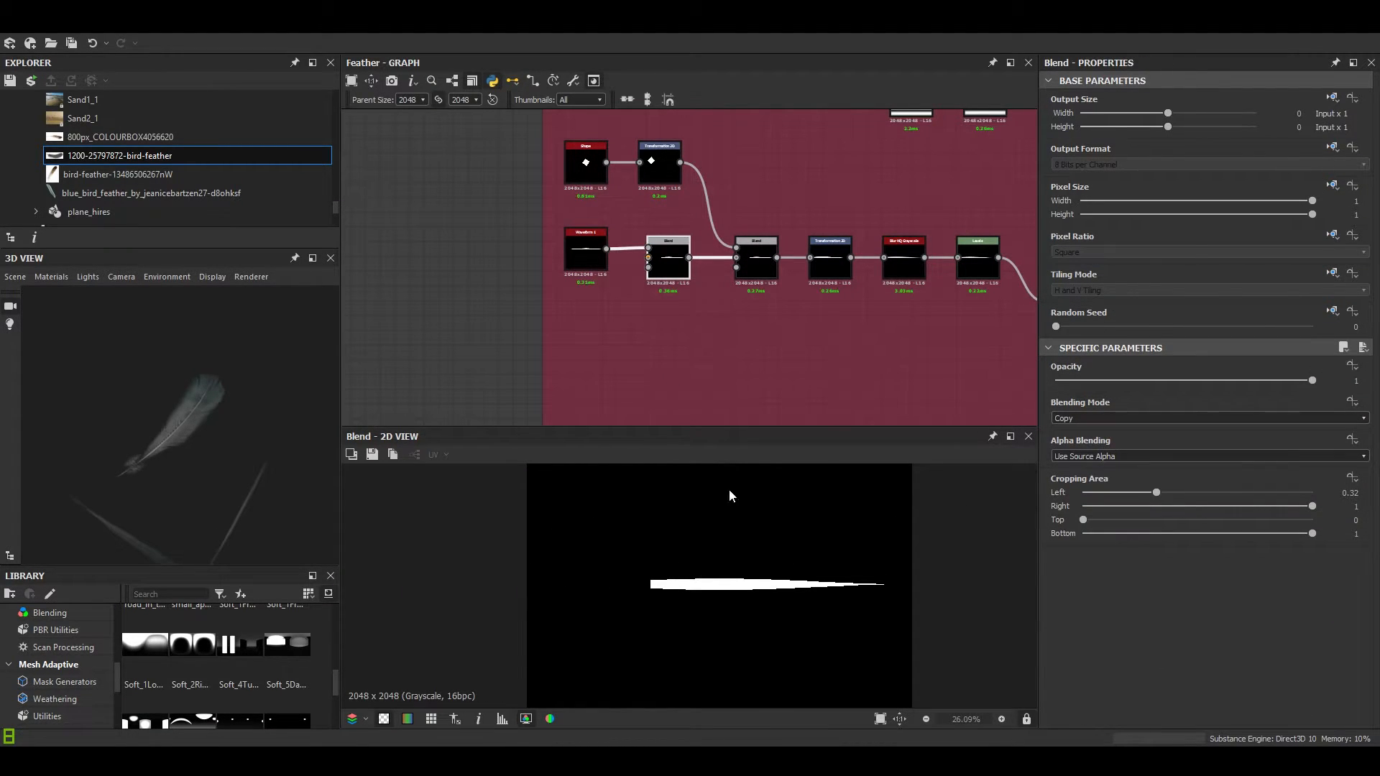
pyautogui.click(757, 259)
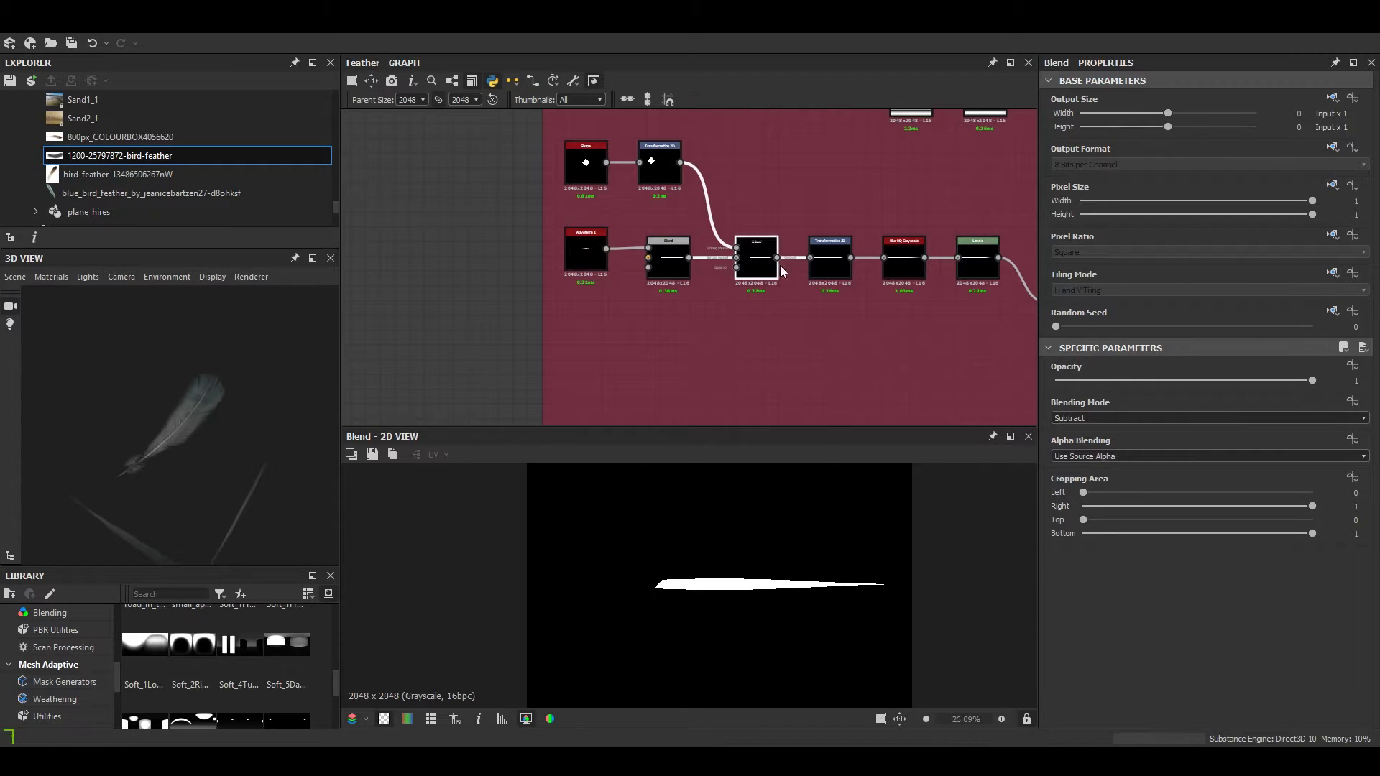
# Preview the Transformation 2D, Blur HQ Grayscale and Levels nodes that follow the Subtract Blend in the Rachis + blending frame
pyautogui.click(830, 258)
pyautogui.click(901, 258)
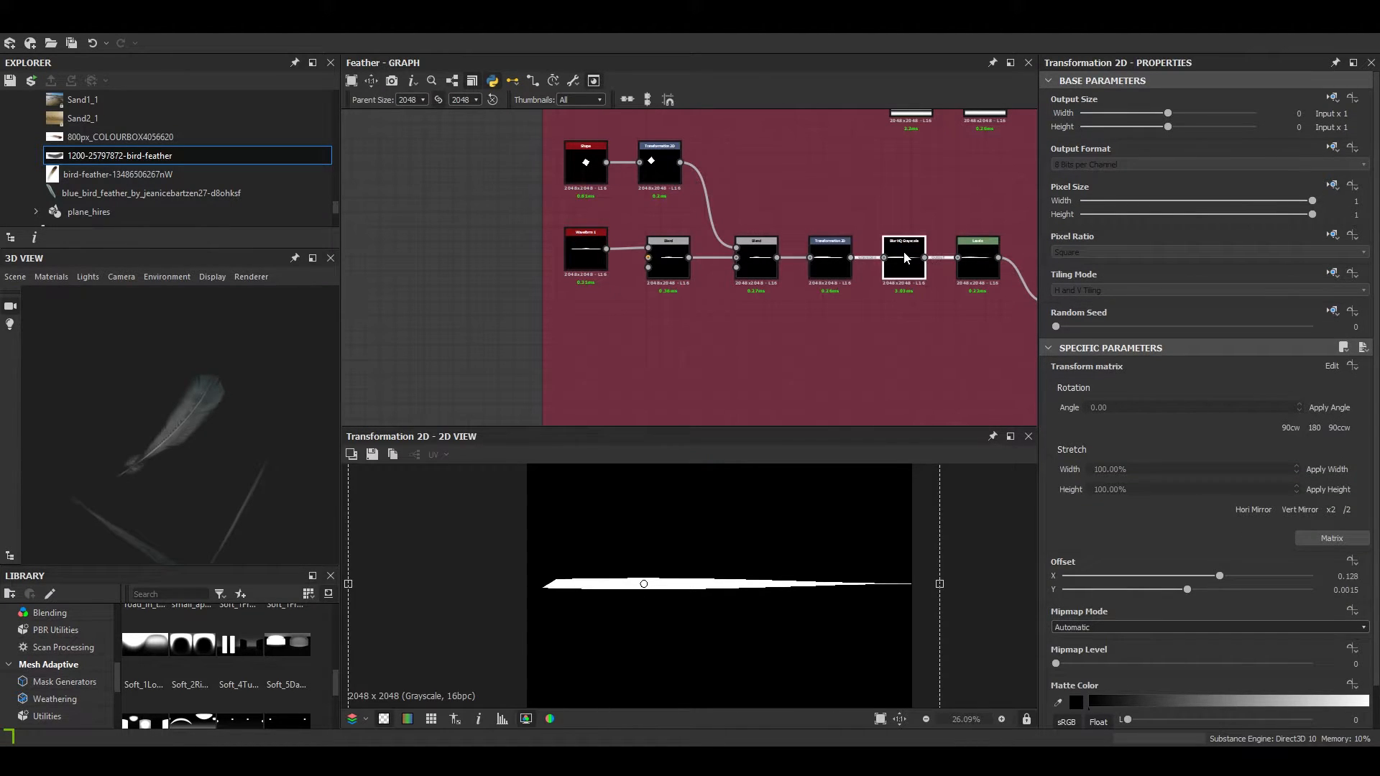
pyautogui.doubleClick(974, 263)
pyautogui.scroll(-1, 974, 264)
pyautogui.moveTo(975, 266); pyautogui.dragTo(707, 257, button='middle')
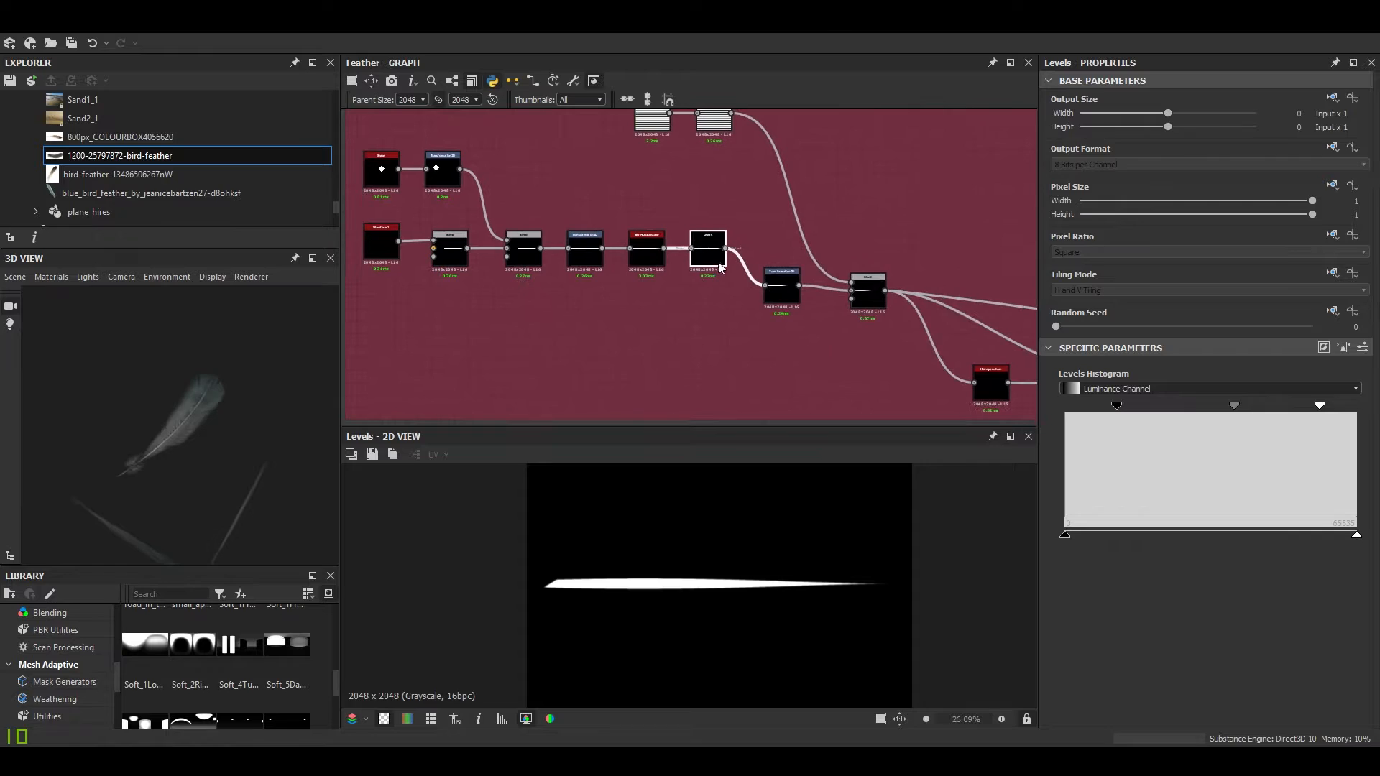
# Preview the Multiply Blend of the rachis and inspect the striped Transformation 2D feeding it
pyautogui.click(871, 296)
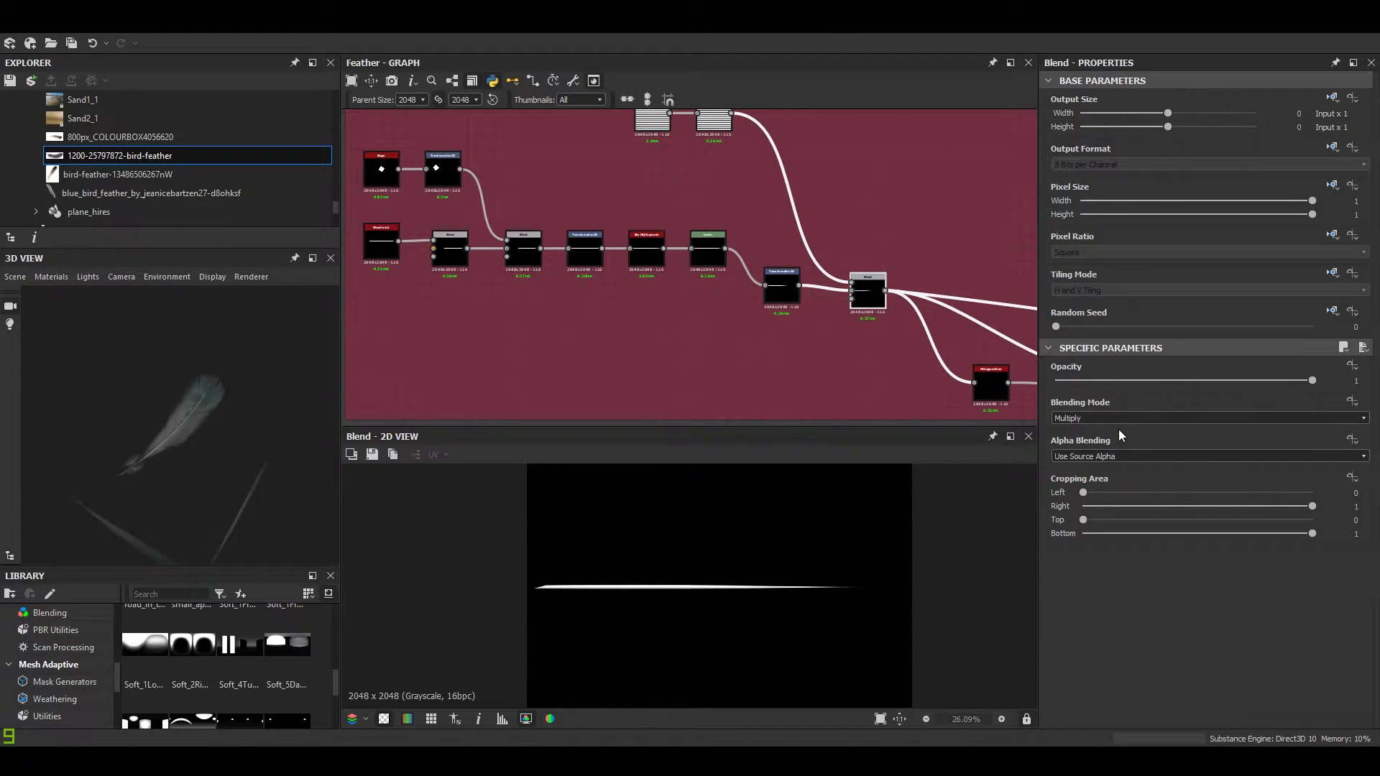
pyautogui.moveTo(916, 269); pyautogui.dragTo(915, 316, button='middle')
pyautogui.click(712, 161)
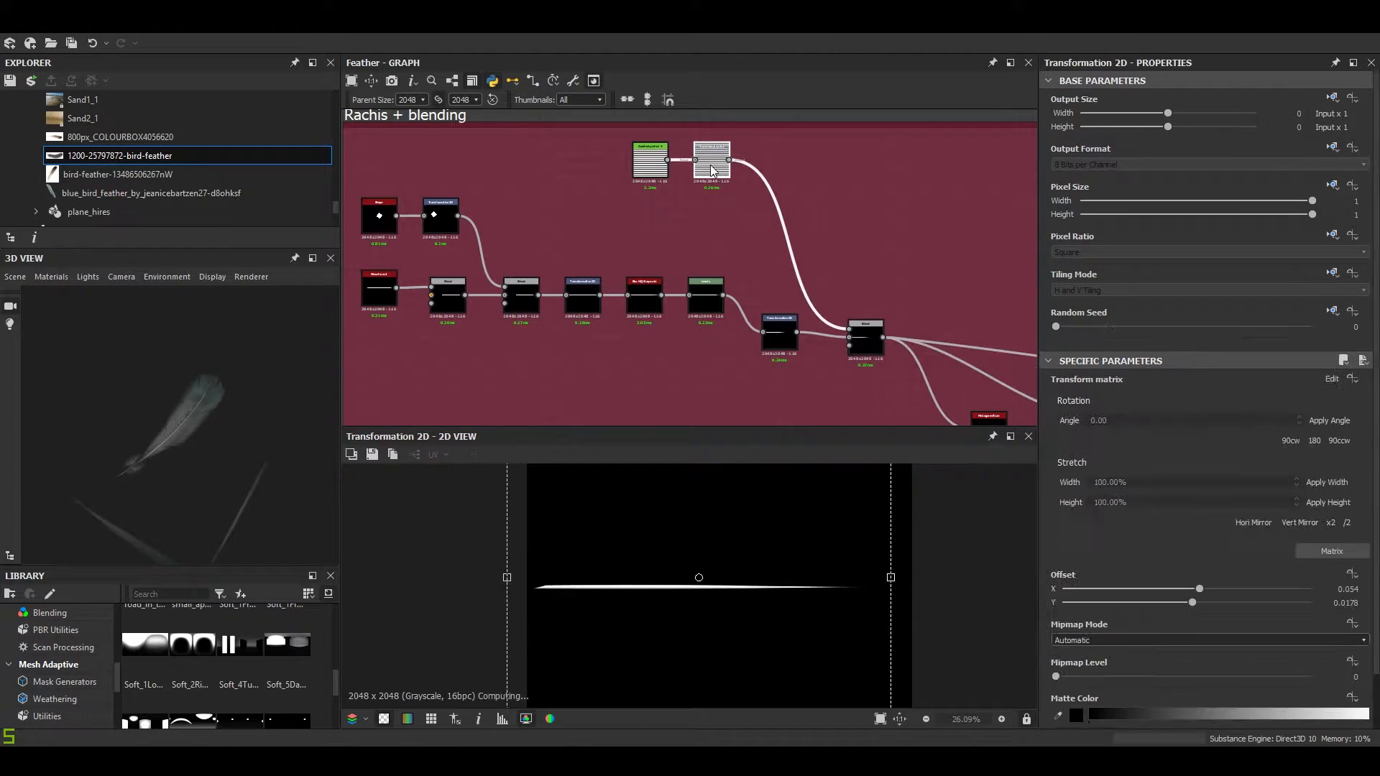
pyautogui.click(855, 336)
# Preview the Copy Blend that merges the rachis with the barbs and the Histogram Scan used as its opacity mask
pyautogui.moveTo(856, 336); pyautogui.dragTo(648, 291, button='middle')
pyautogui.scroll(3, 818, 294)
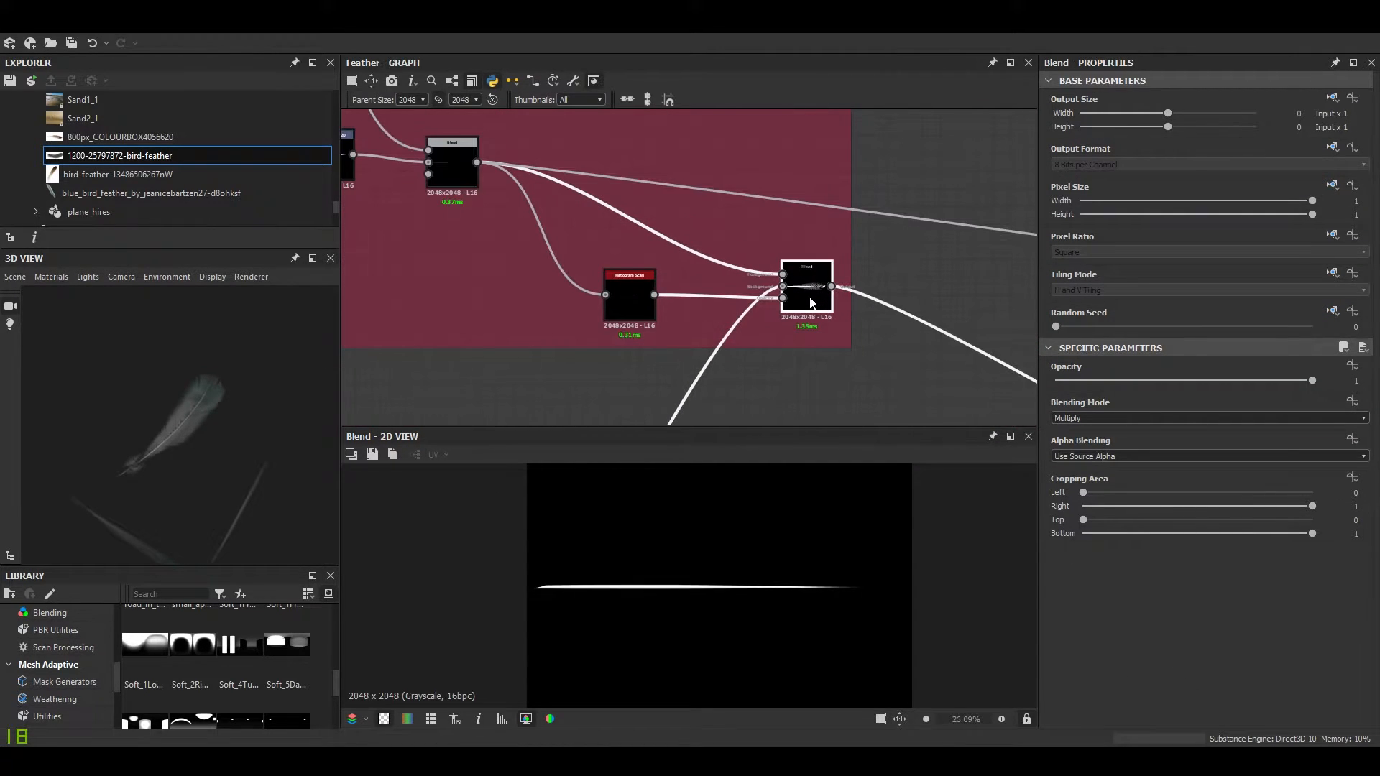
pyautogui.click(808, 289)
pyautogui.scroll(2, 636, 308)
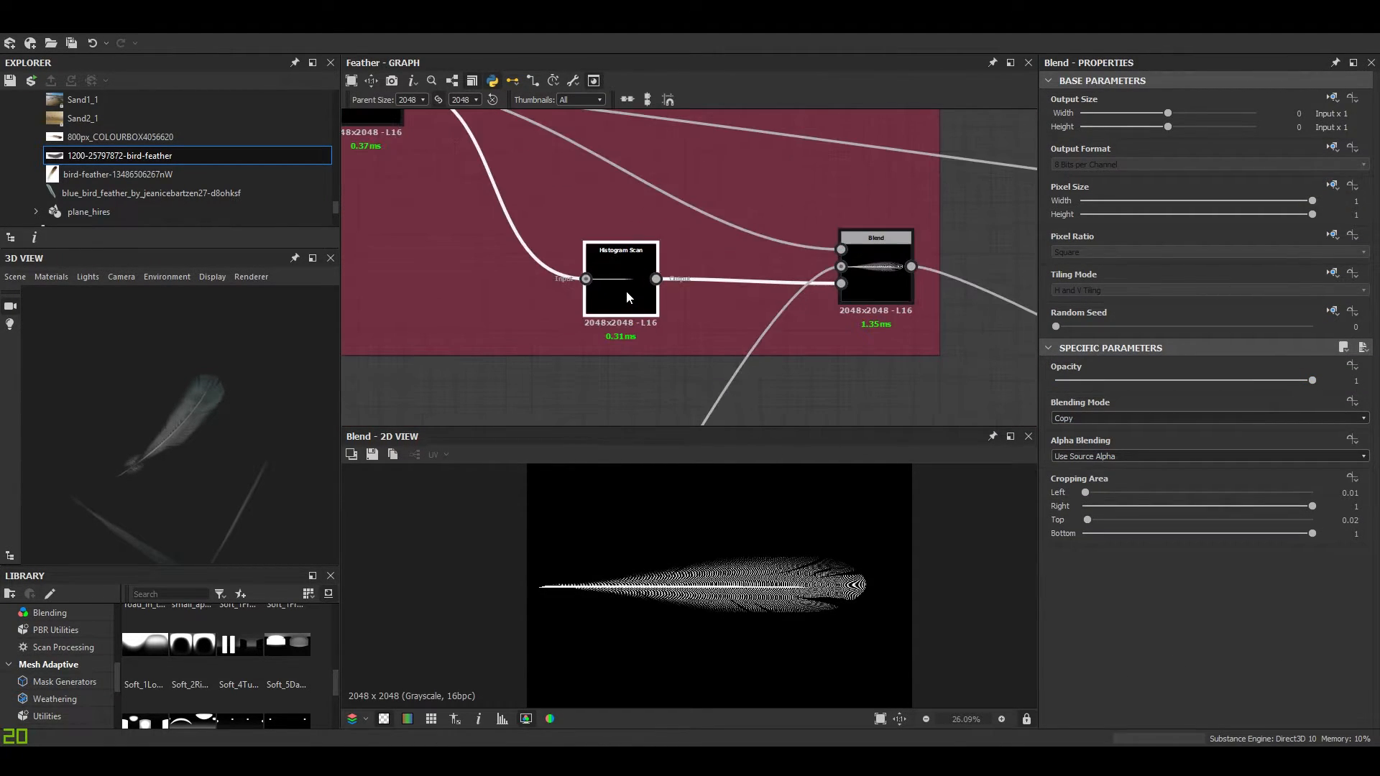
pyautogui.click(626, 290)
pyautogui.scroll(3, 672, 591)
pyautogui.click(876, 283)
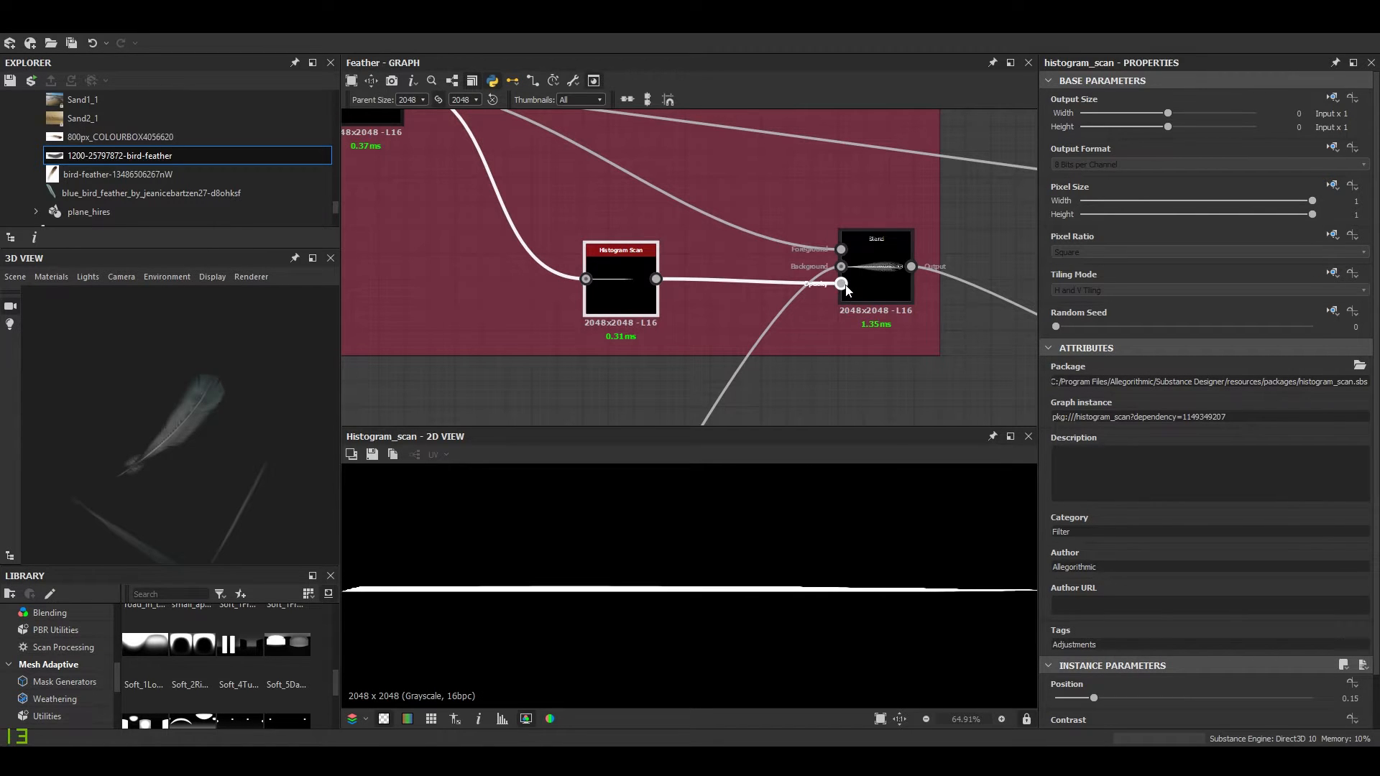
# Examine the merged rachis and barbs up close, then over the whole feather
pyautogui.scroll(4, 810, 563)
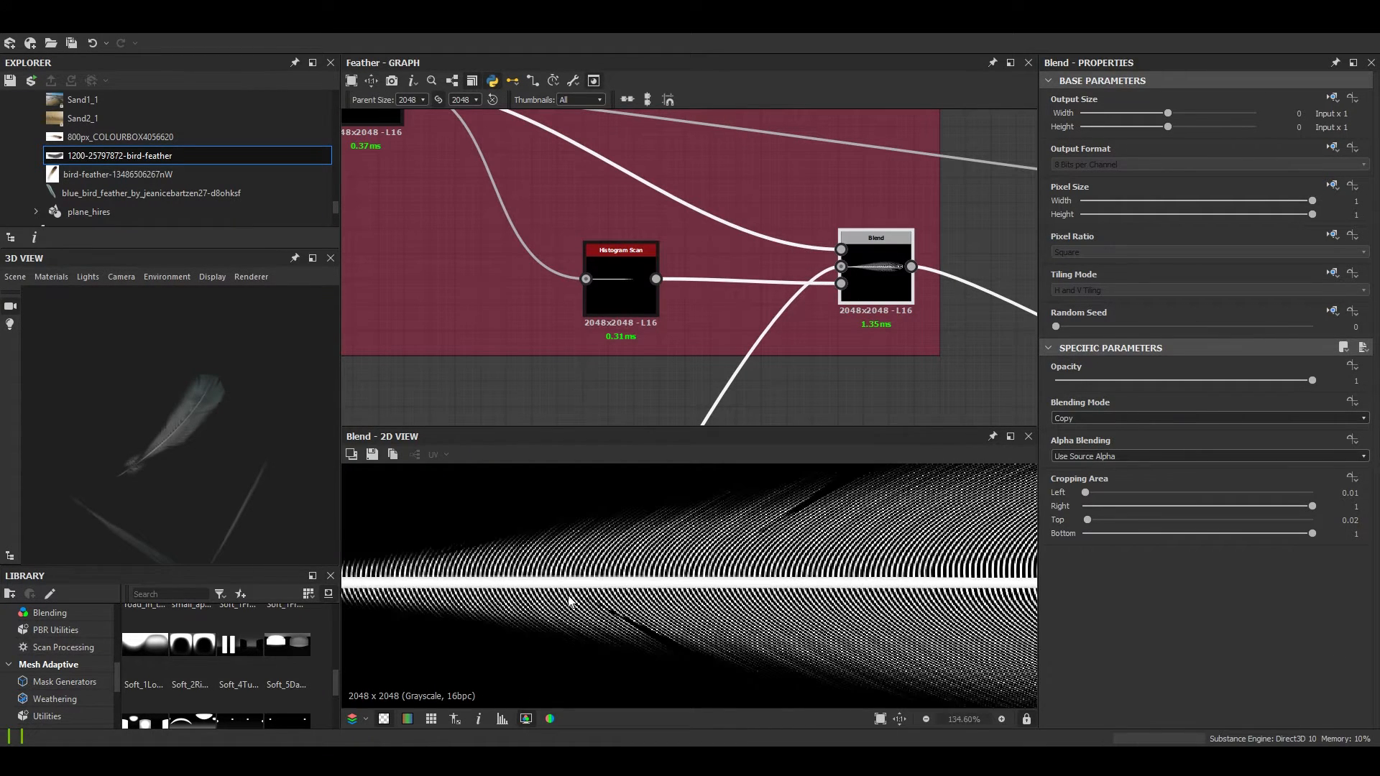
pyautogui.scroll(-2, 609, 572)
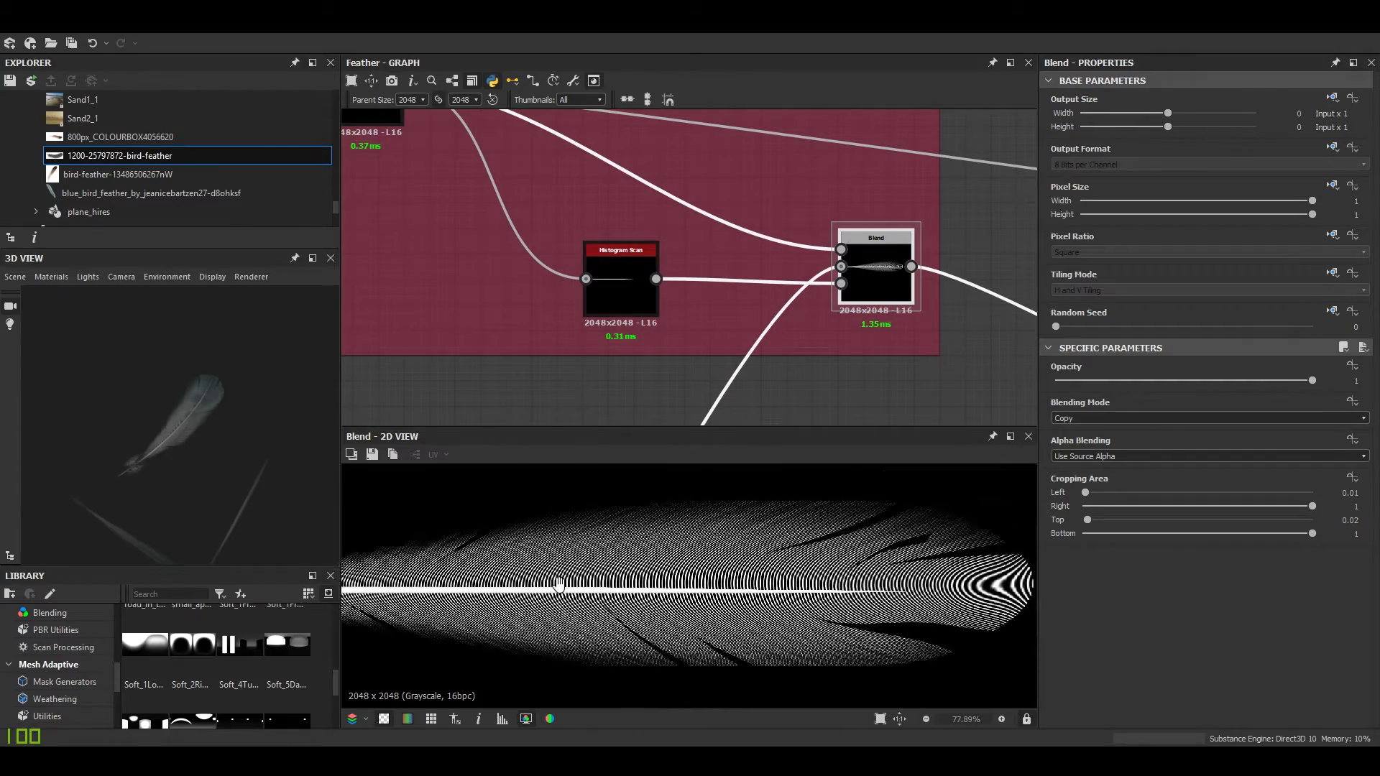
pyautogui.scroll(-3, 656, 575)
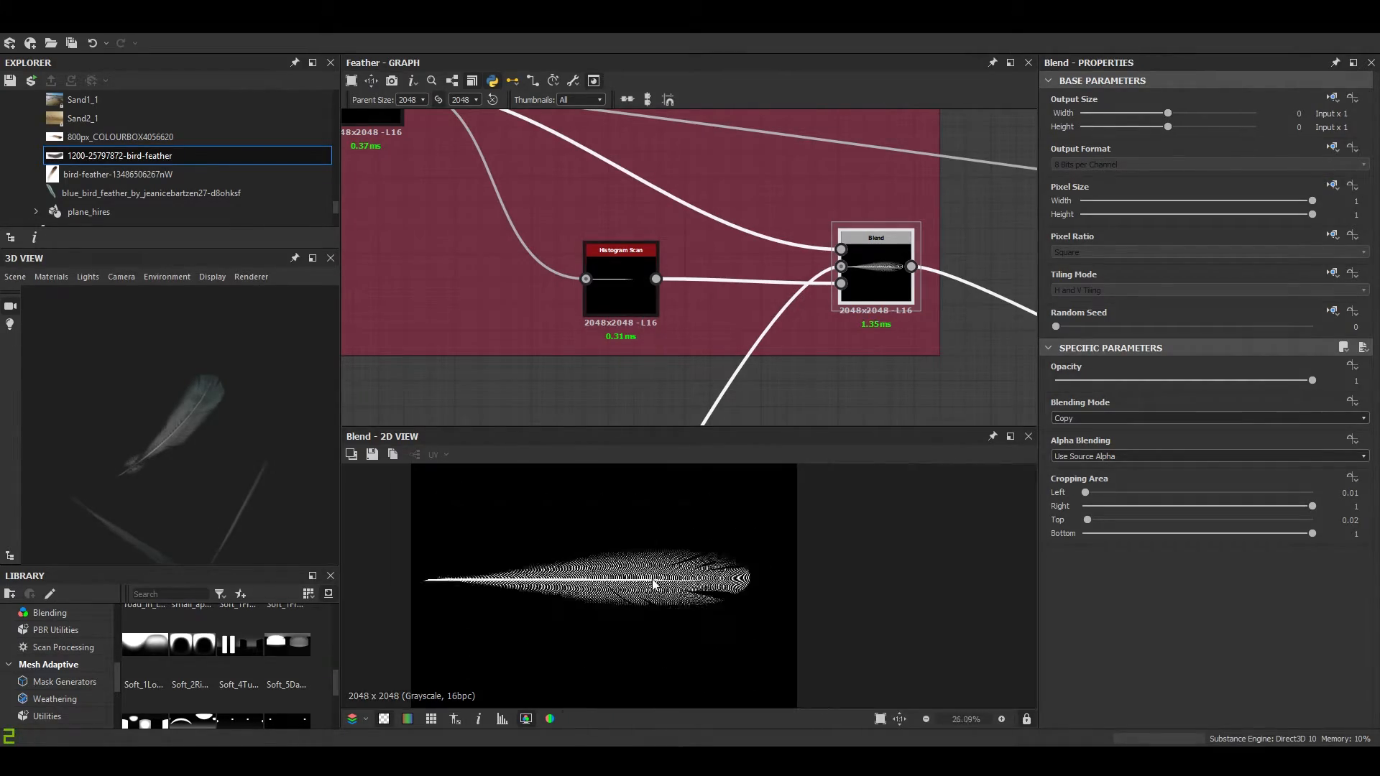
pyautogui.scroll(1, 696, 576)
pyautogui.scroll(-1, 837, 262)
# Move to the Contour Adjustement frame and preview its first Multiply Blend at the feather tip
pyautogui.scroll(-7, 848, 271)
pyautogui.moveTo(865, 279); pyautogui.dragTo(681, 243, button='middle')
pyautogui.scroll(-4, 682, 243)
pyautogui.moveTo(753, 280); pyautogui.dragTo(540, 206, button='middle')
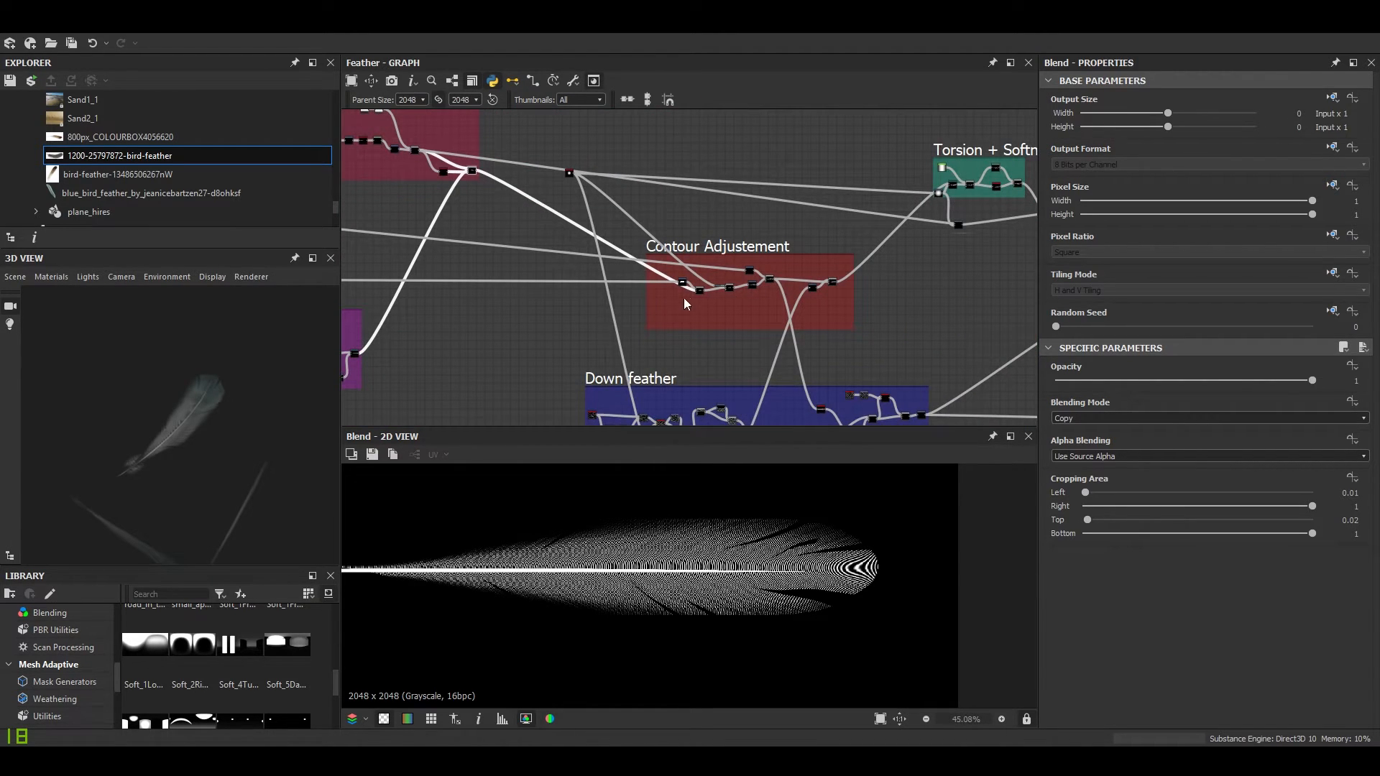
pyautogui.scroll(5, 680, 299)
pyautogui.scroll(3, 716, 299)
pyautogui.click(715, 299)
pyautogui.scroll(2, 830, 587)
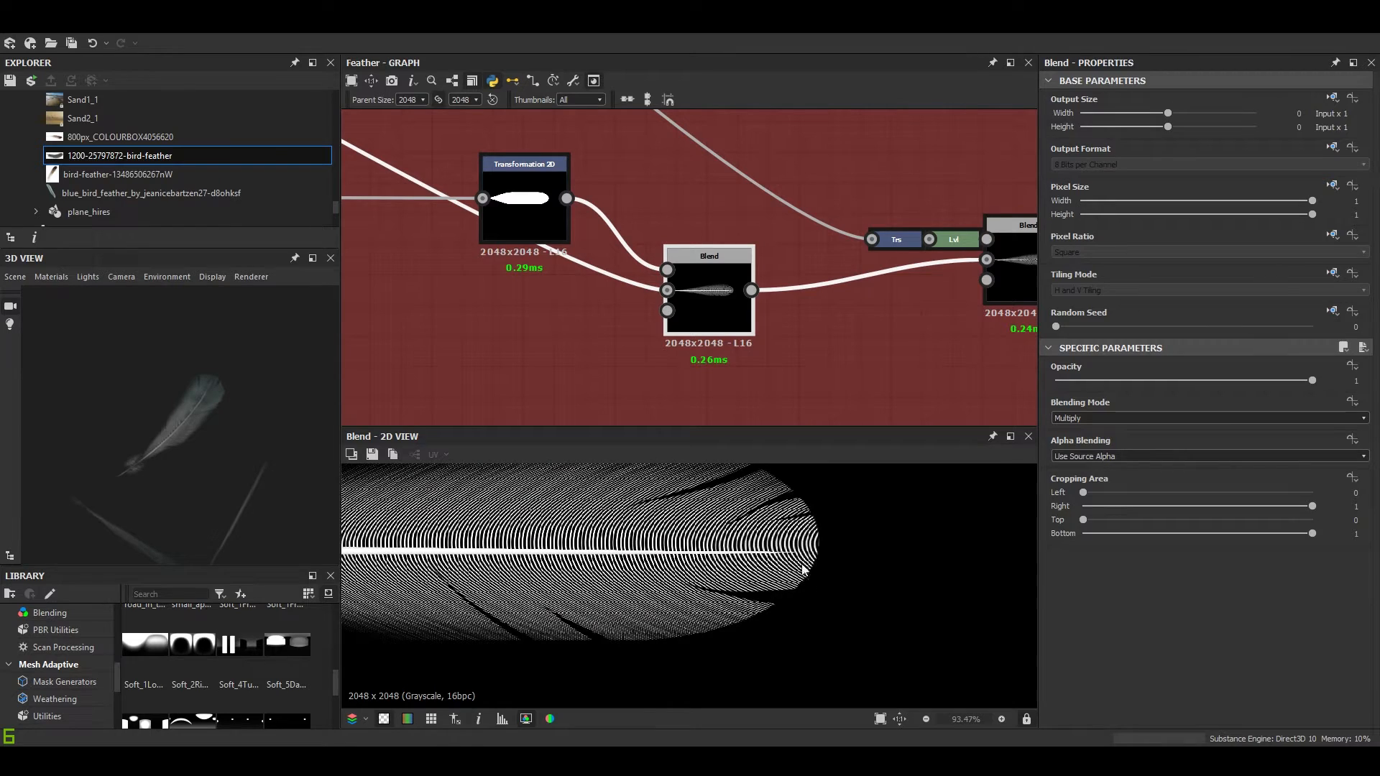
pyautogui.doubleClick(669, 290)
pyautogui.doubleClick(712, 297)
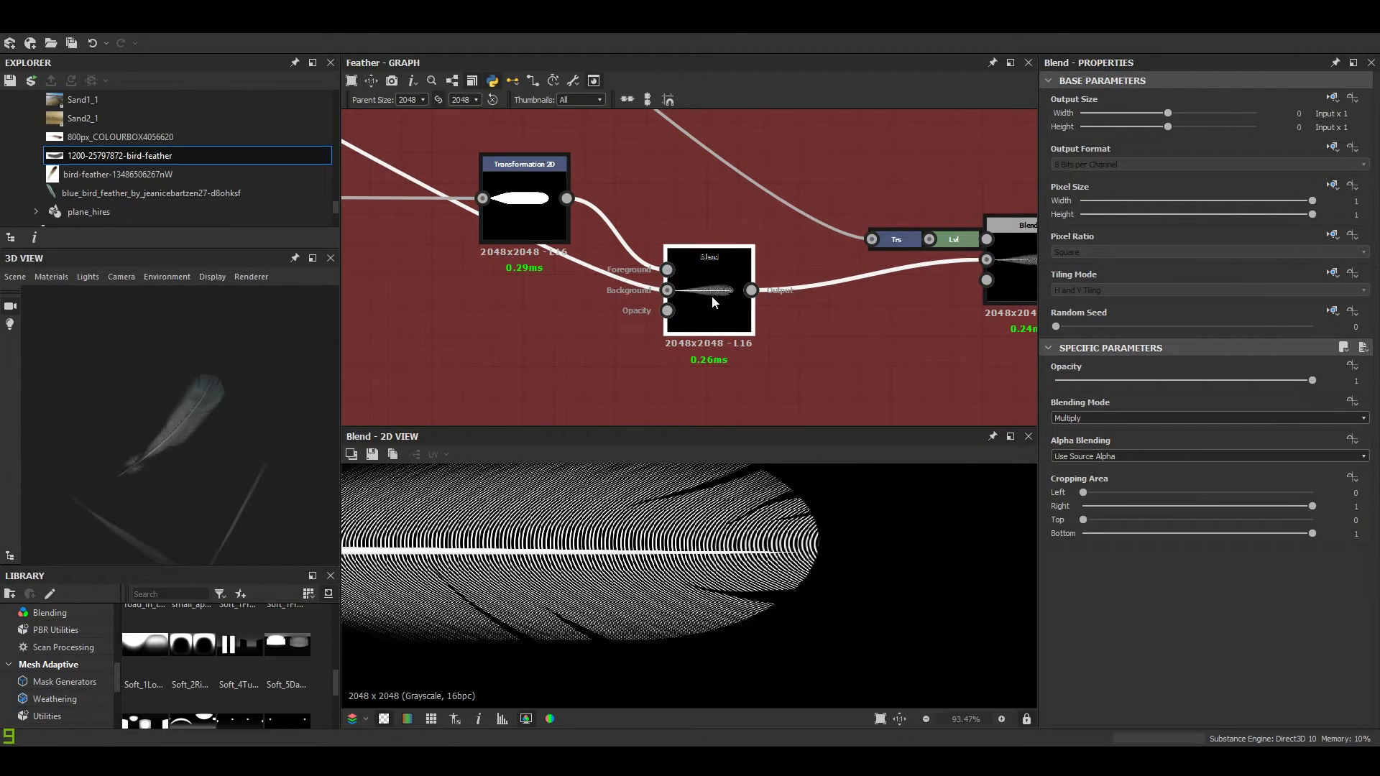
# Preview the Subtract Blend and the Transformation 2D that reshape and reposition the feather in the contour frame
pyautogui.scroll(-4, 771, 300)
pyautogui.scroll(2, 771, 308)
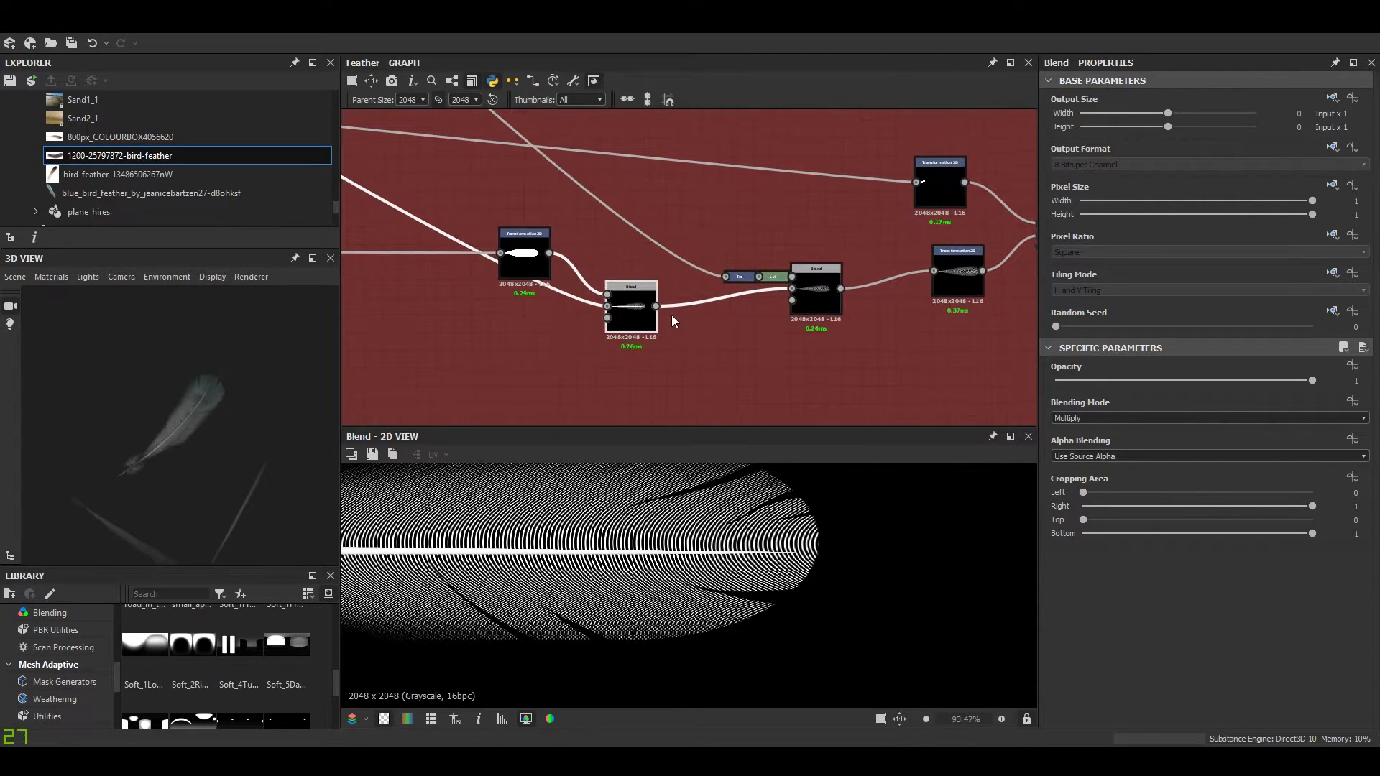
pyautogui.doubleClick(817, 287)
pyautogui.scroll(-5, 639, 562)
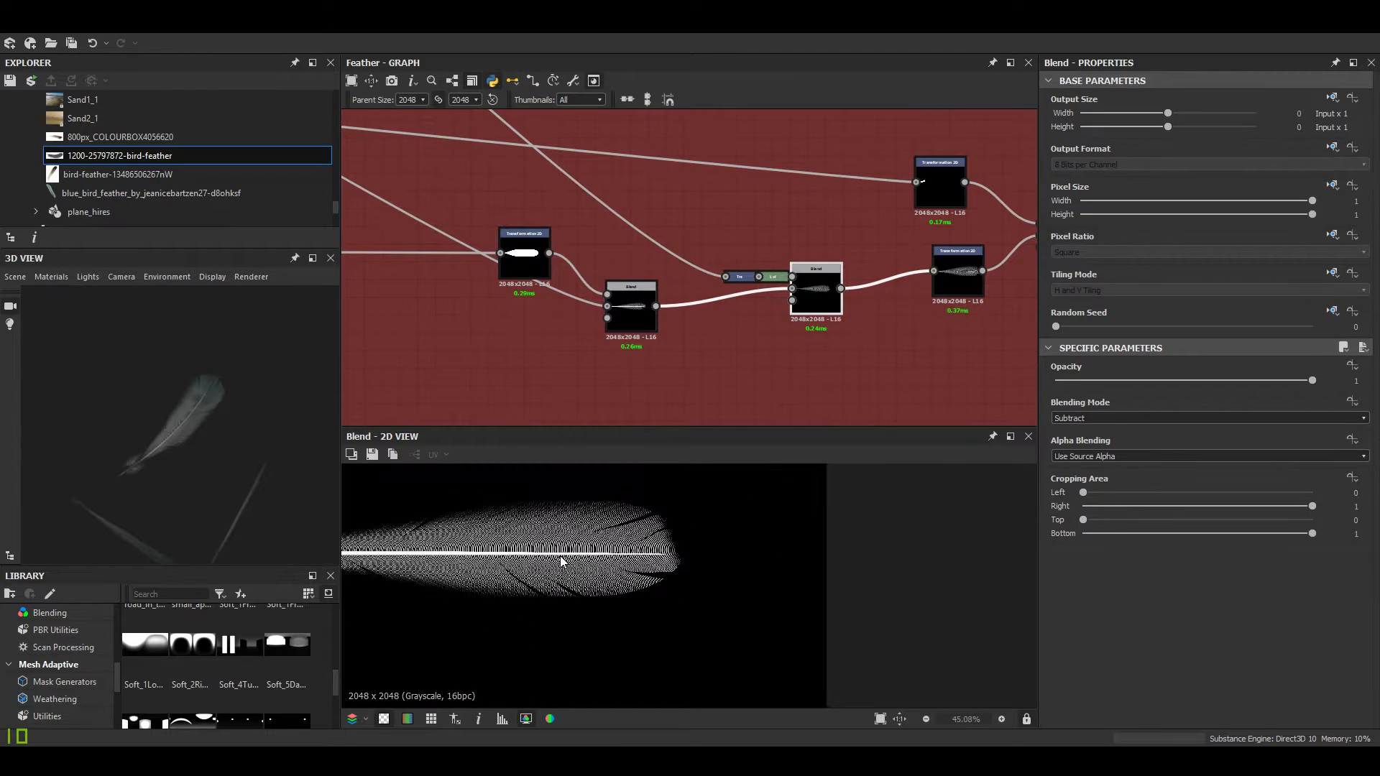
pyautogui.doubleClick(962, 274)
pyautogui.scroll(-4, 656, 586)
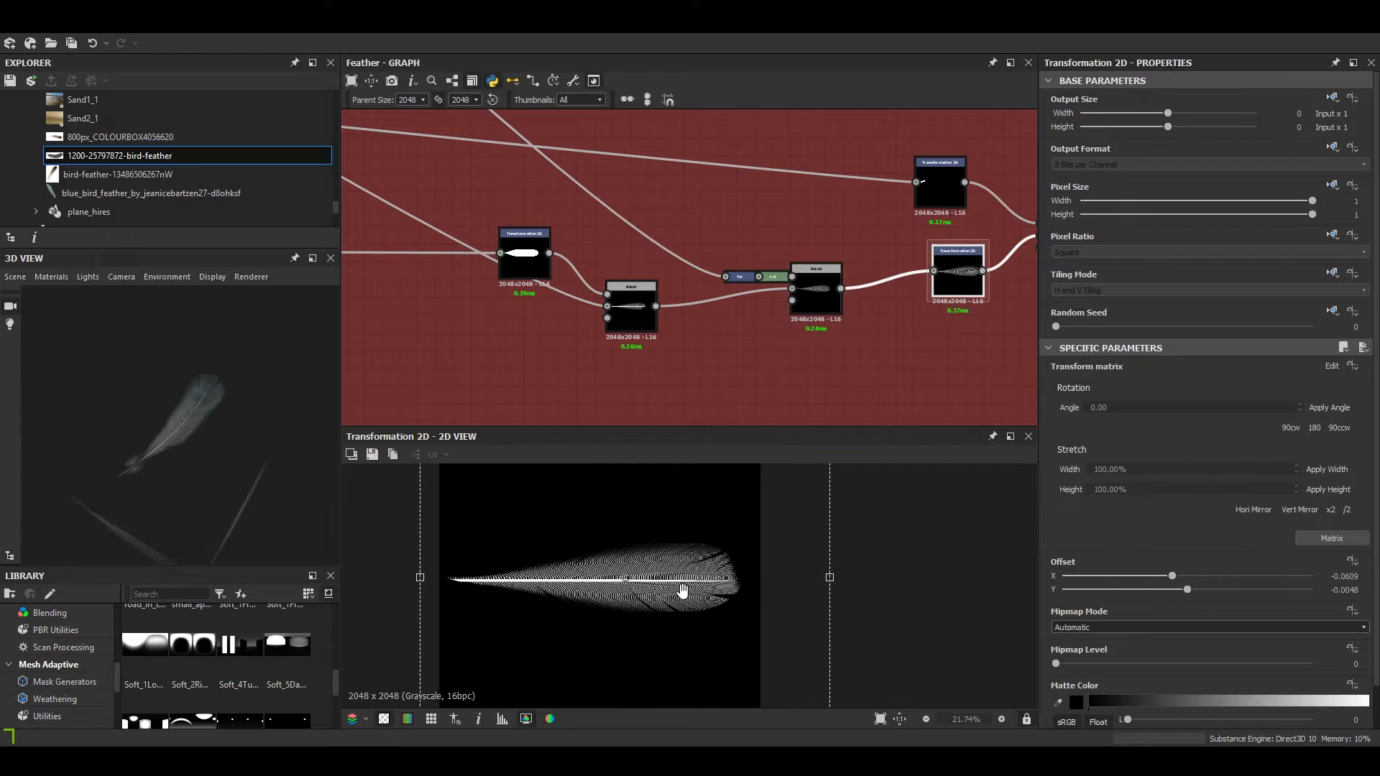
pyautogui.moveTo(656, 586); pyautogui.dragTo(691, 646, button='middle')
# Preview the Subtract Blend after the Transformation 2D nodes and examine the cut shaft end up close
pyautogui.moveTo(948, 279); pyautogui.dragTo(501, 317, button='middle')
pyautogui.doubleClick(624, 276)
pyautogui.scroll(10, 493, 638)
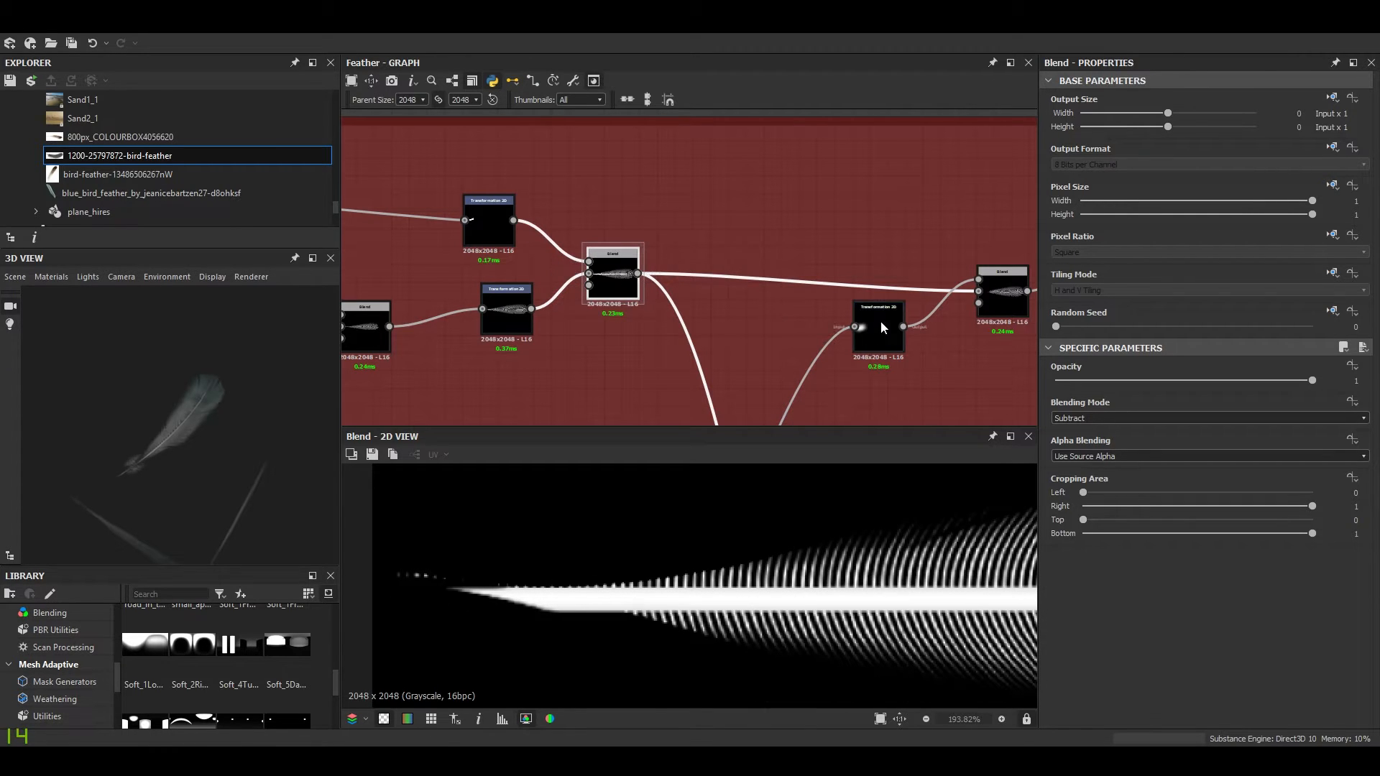
# Preview the last Subtract Blend of the contour frame and examine the faded barbs near the shaft base
pyautogui.scroll(-3, 716, 314)
pyautogui.scroll(5, 693, 240)
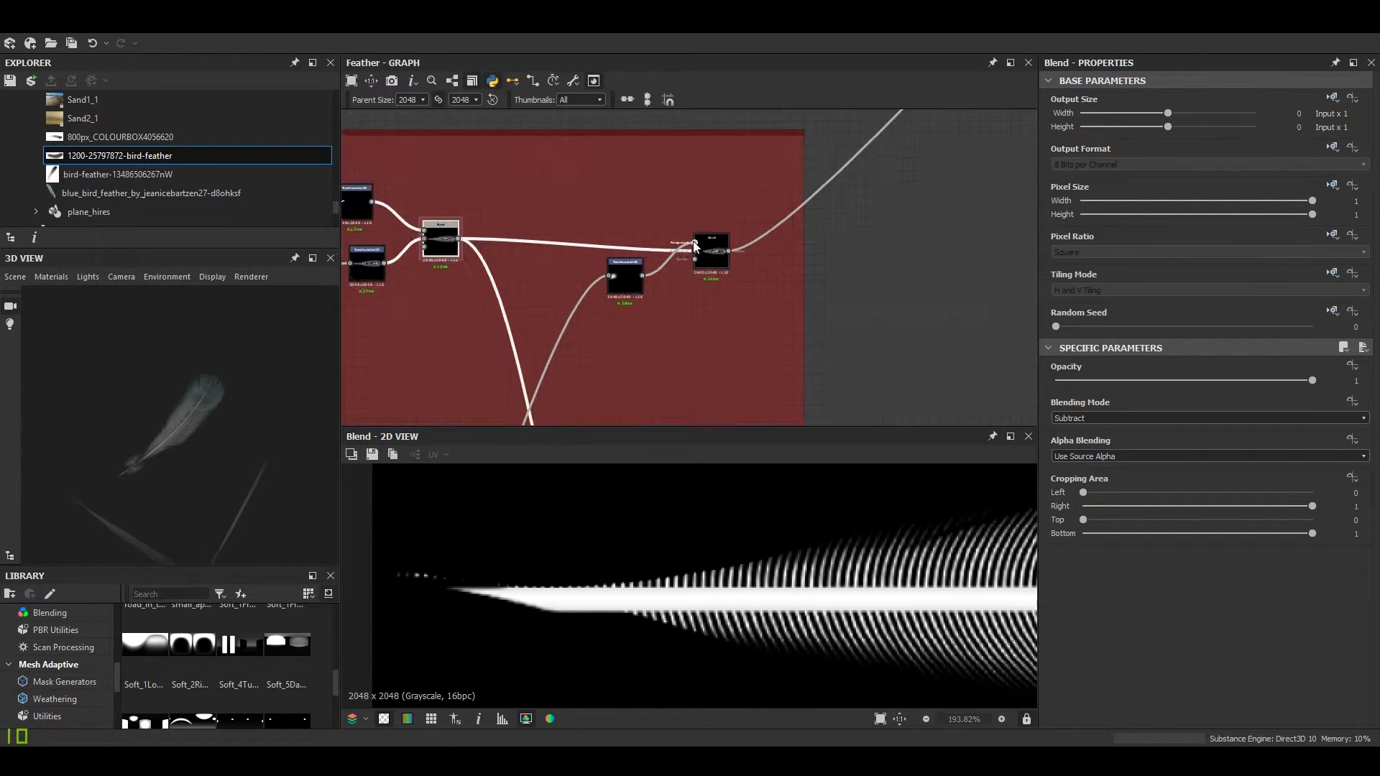
pyautogui.doubleClick(740, 269)
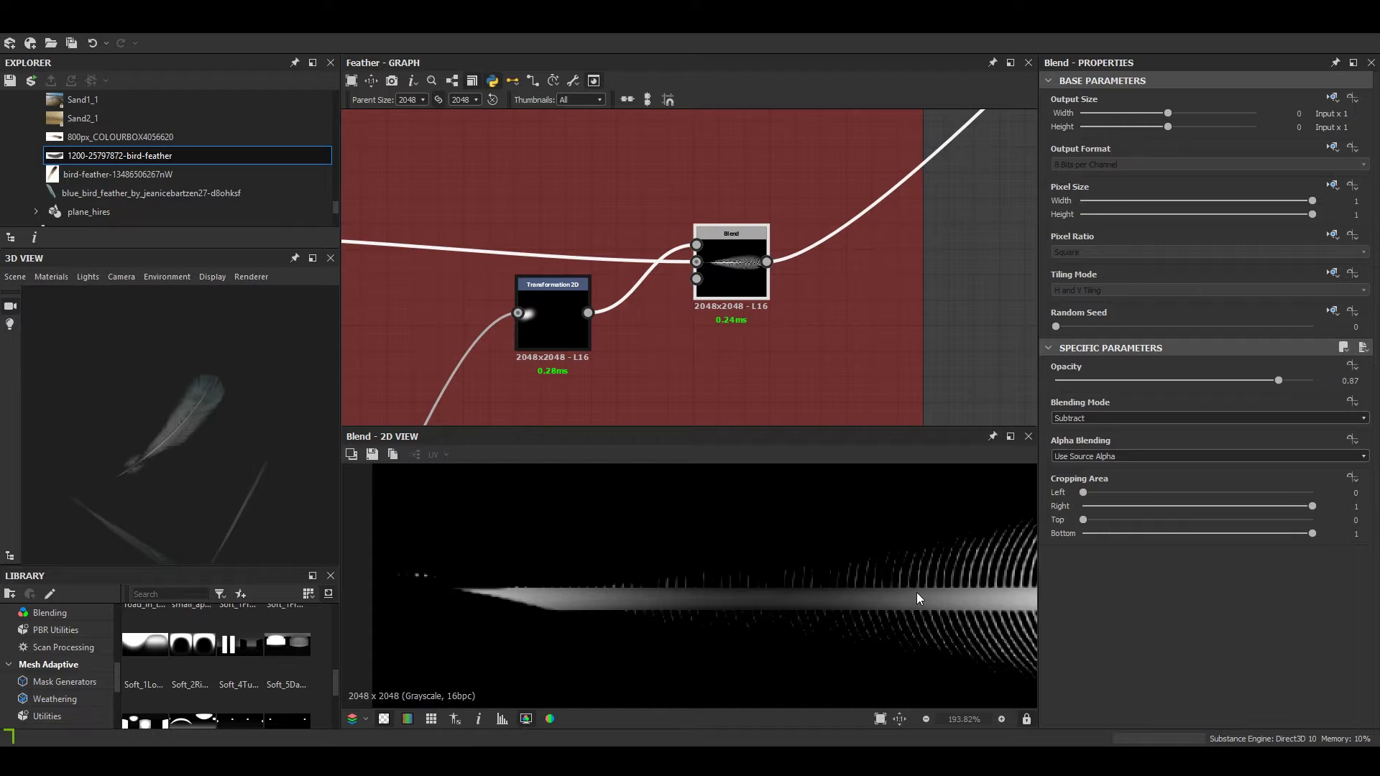
pyautogui.scroll(-5, 916, 598)
pyautogui.scroll(-4, 725, 288)
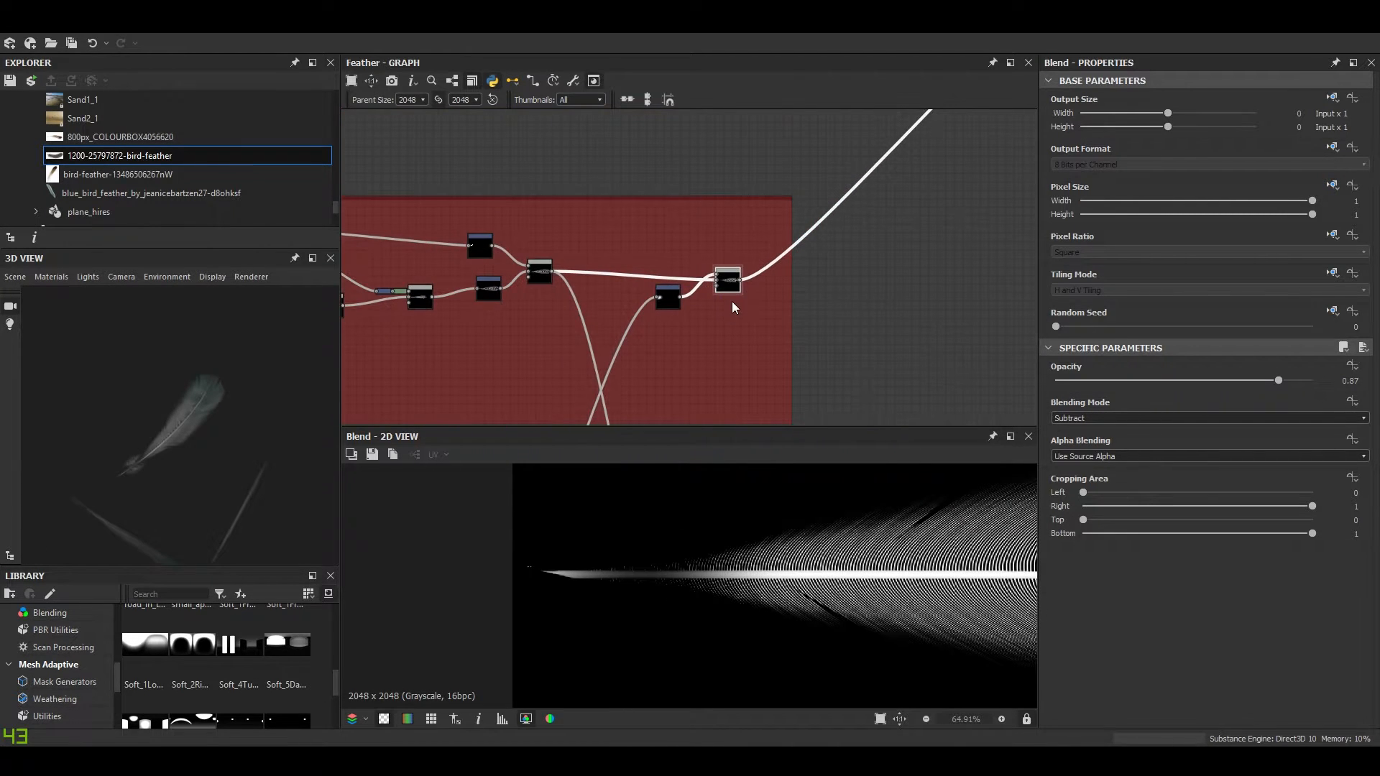
# Move to the Down feather frame and preview its final Transformation 2D, examining the fluffy down up close
pyautogui.moveTo(739, 291); pyautogui.dragTo(619, 470, button='middle')
pyautogui.scroll(-3, 808, 309)
pyautogui.moveTo(856, 402); pyautogui.dragTo(860, 115, button='middle')
pyautogui.scroll(1, 863, 287)
pyautogui.doubleClick(877, 295)
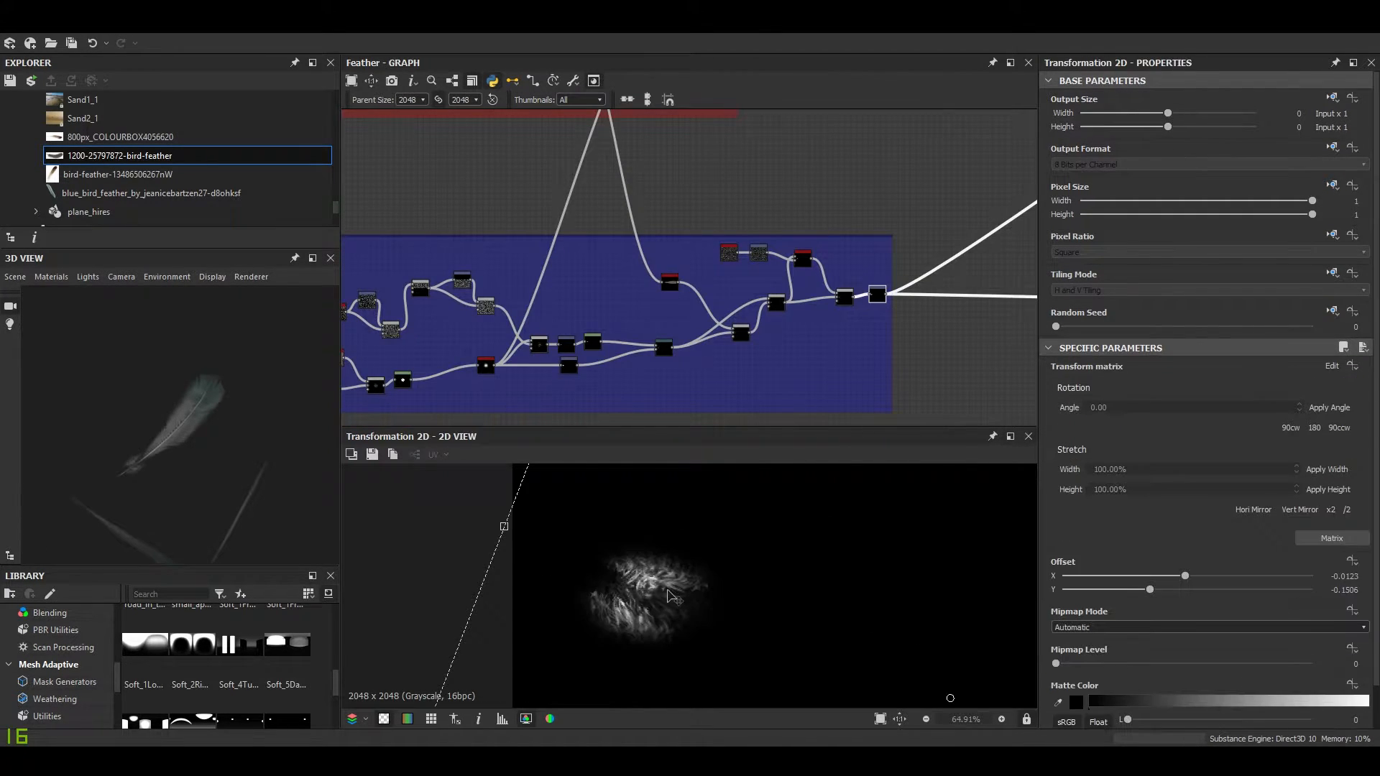
pyautogui.scroll(3, 673, 595)
pyautogui.scroll(2, 618, 647)
pyautogui.scroll(-3, 584, 248)
# Preview the Directional Scratches node that starts the Down feather frame and review its instance parameters
pyautogui.scroll(7, 595, 271)
pyautogui.doubleClick(496, 244)
pyautogui.scroll(4, 546, 239)
pyautogui.scroll(-5, 1204, 637)
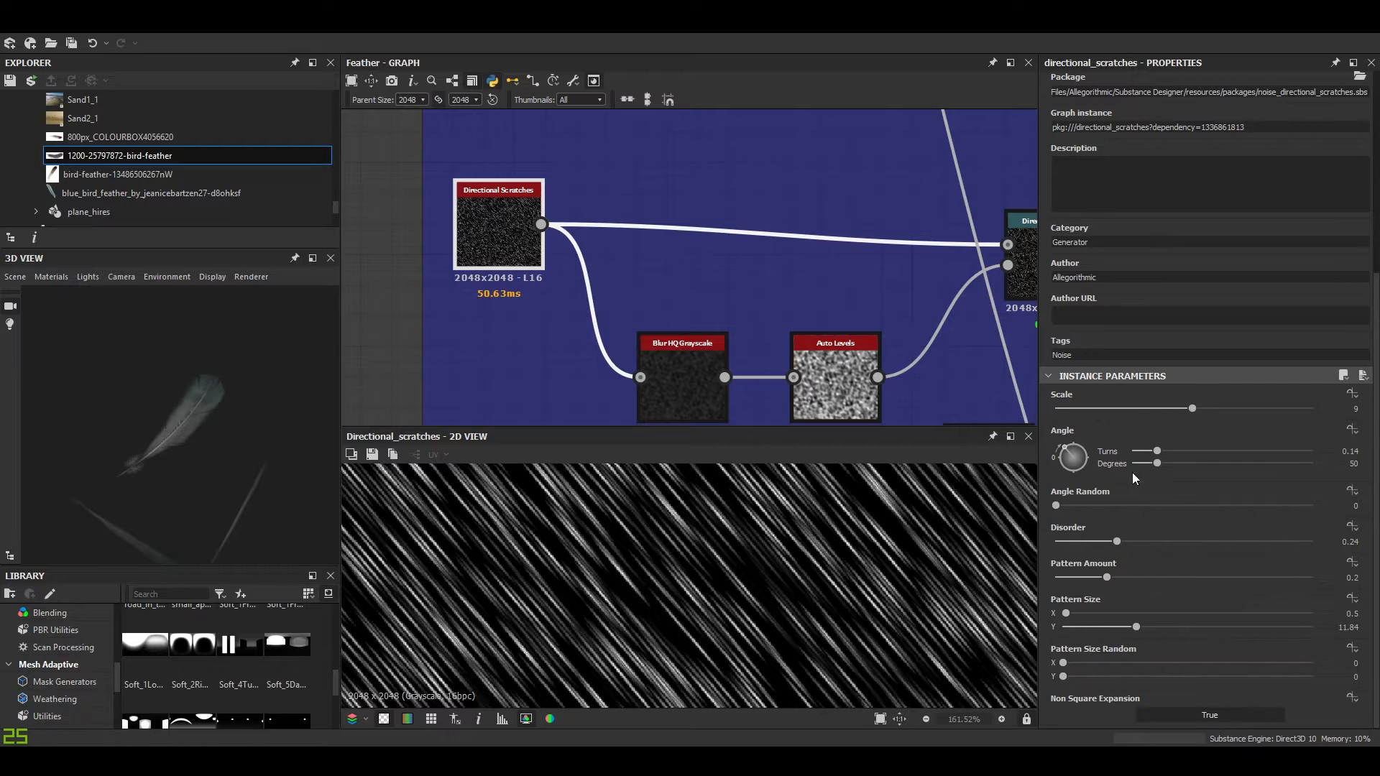
pyautogui.scroll(-3, 582, 199)
# Preview the Directional Warp and Slope Blur Grayscale applied to the scratches and review the slope blur's parameters
pyautogui.doubleClick(703, 173)
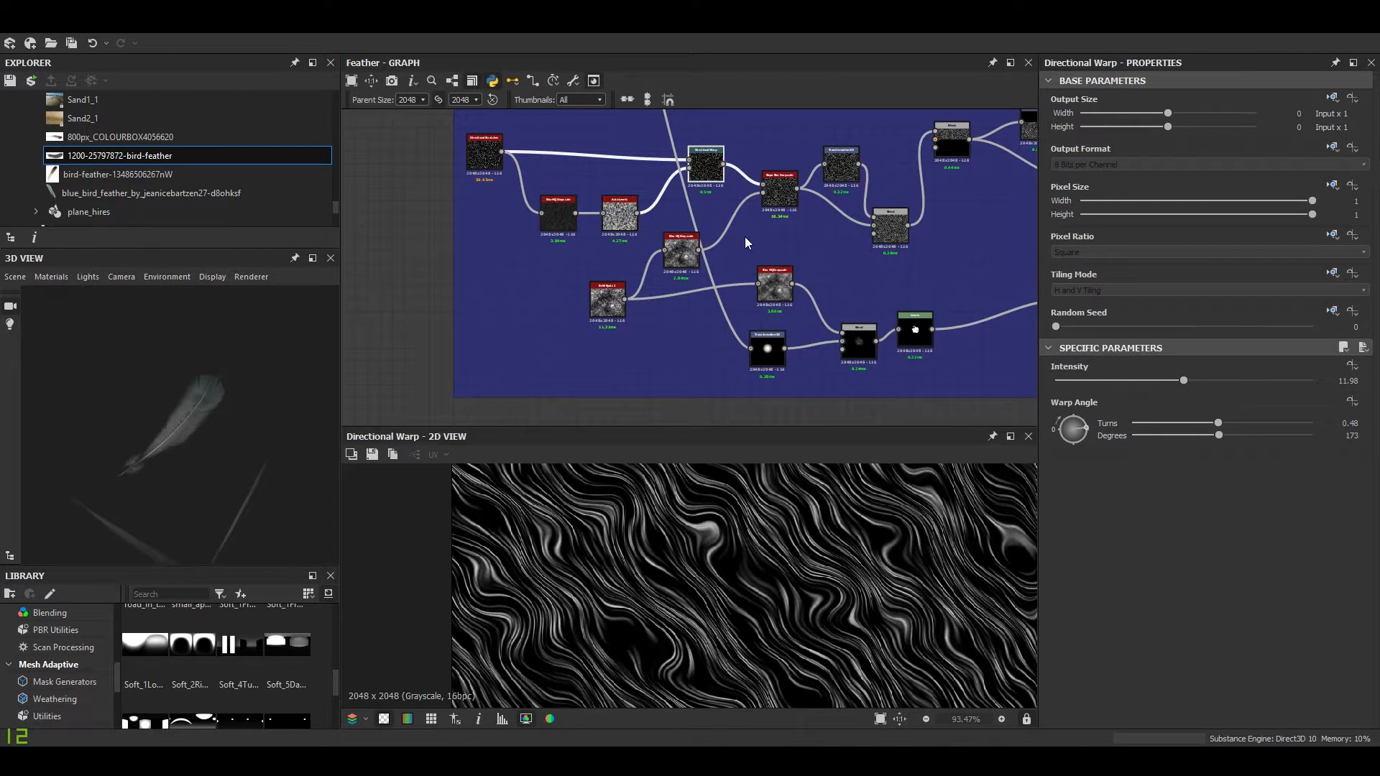
pyautogui.doubleClick(789, 201)
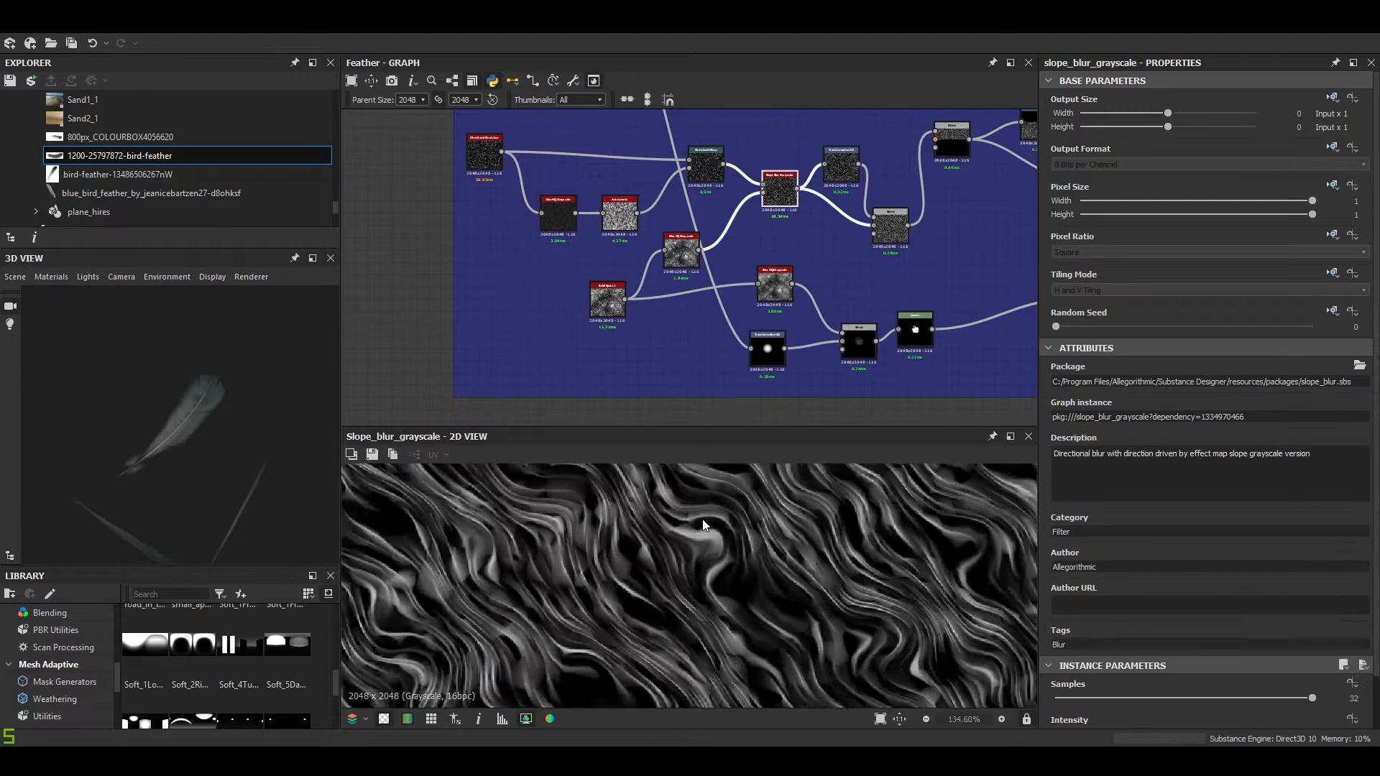
pyautogui.scroll(-1, 1316, 649)
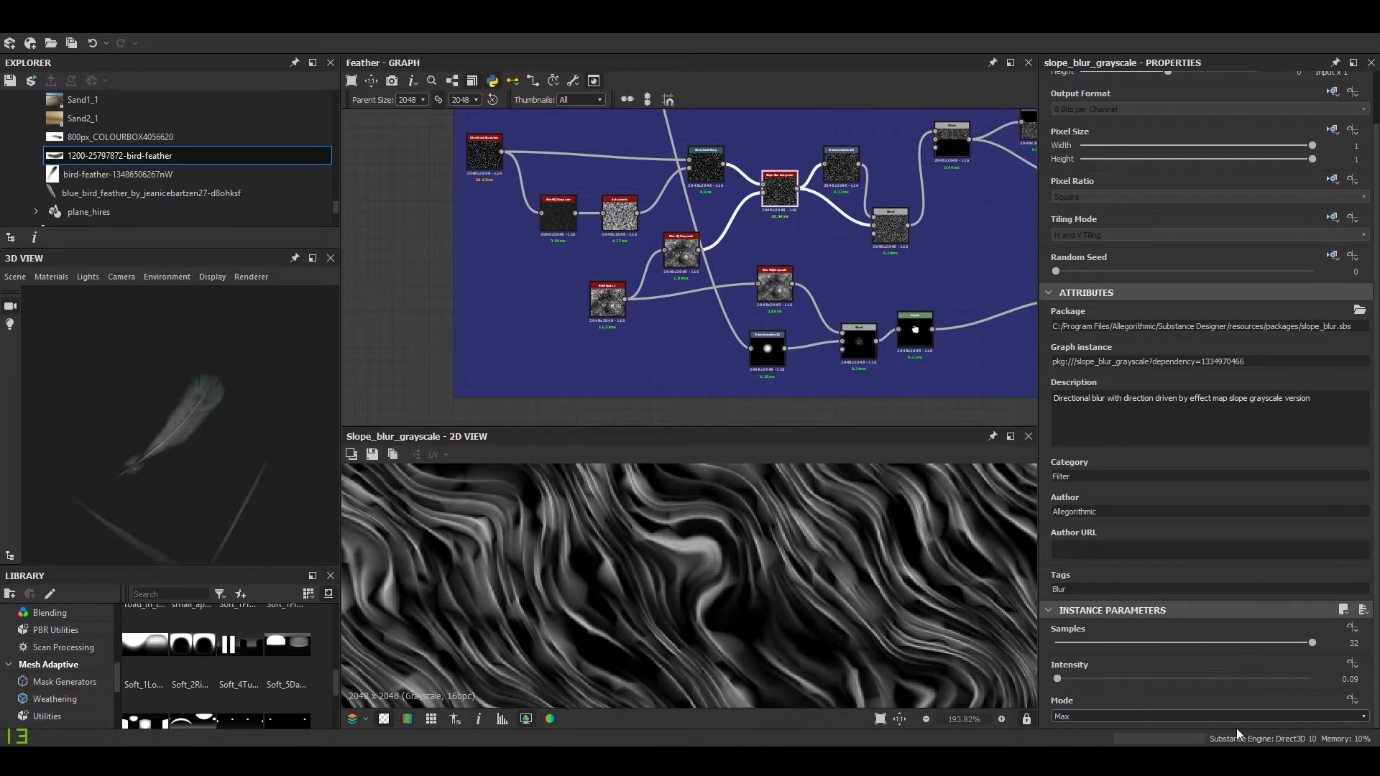
# Preview the Max (Lighten) Blend that combines the slope-blurred strands with their Transformation 2D copy
pyautogui.moveTo(591, 237); pyautogui.dragTo(533, 239, button='middle')
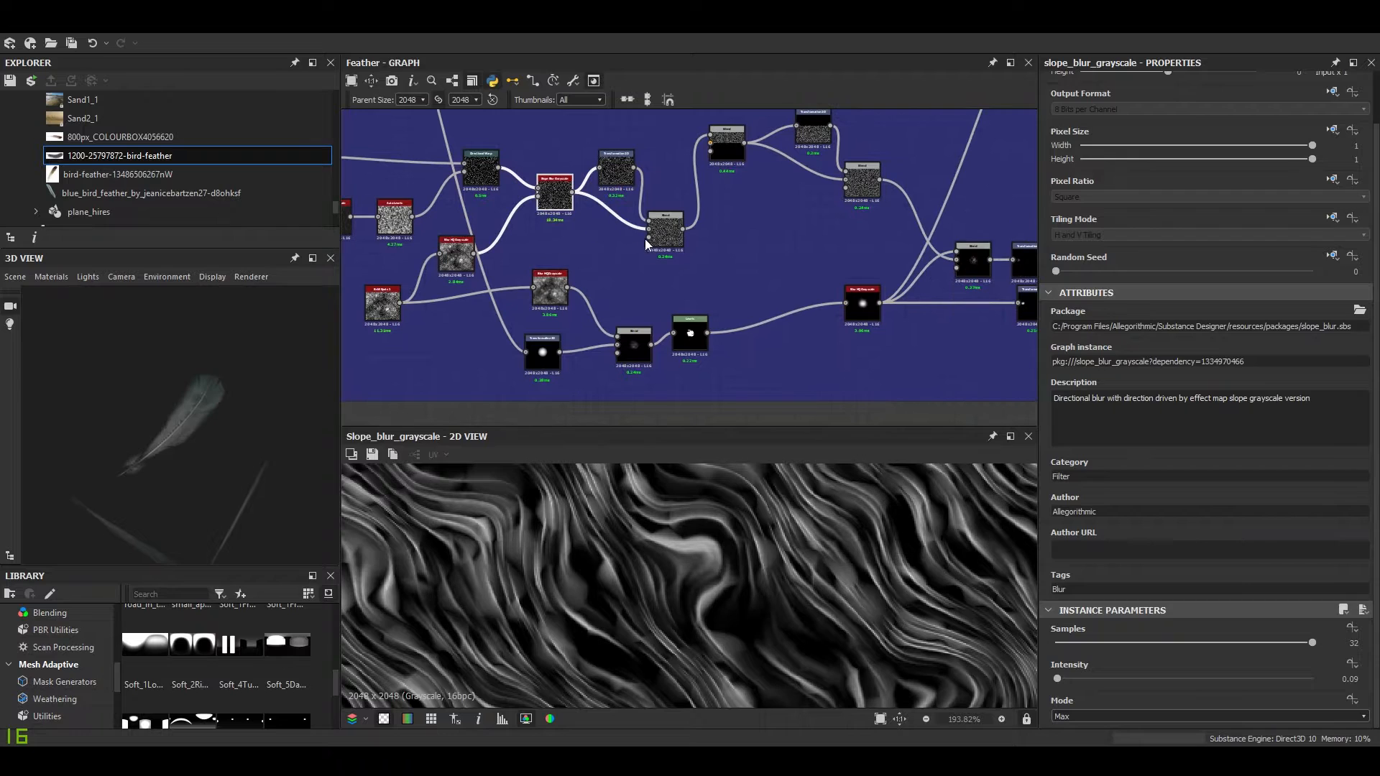
pyautogui.scroll(2, 614, 197)
pyautogui.scroll(2, 615, 197)
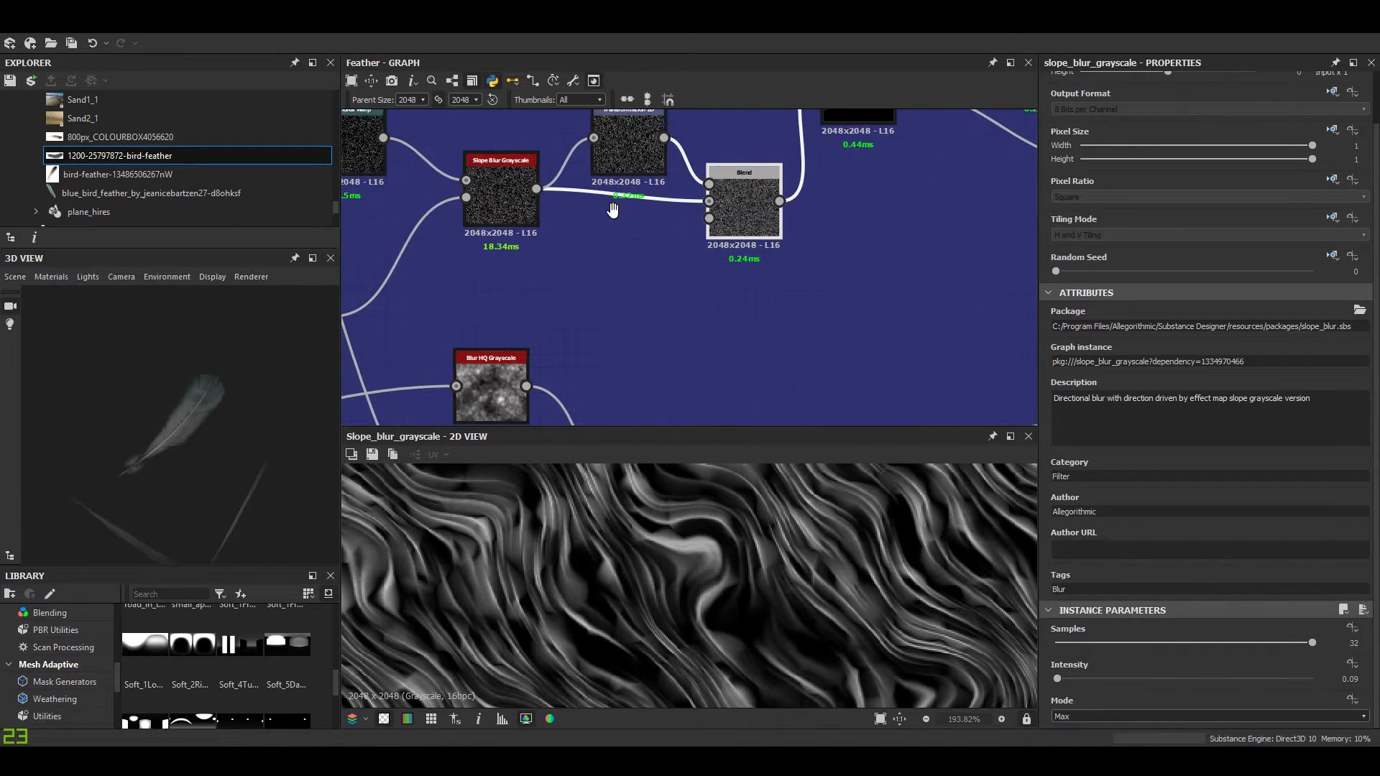
pyautogui.moveTo(614, 197); pyautogui.dragTo(568, 321, button='middle')
pyautogui.click(697, 322)
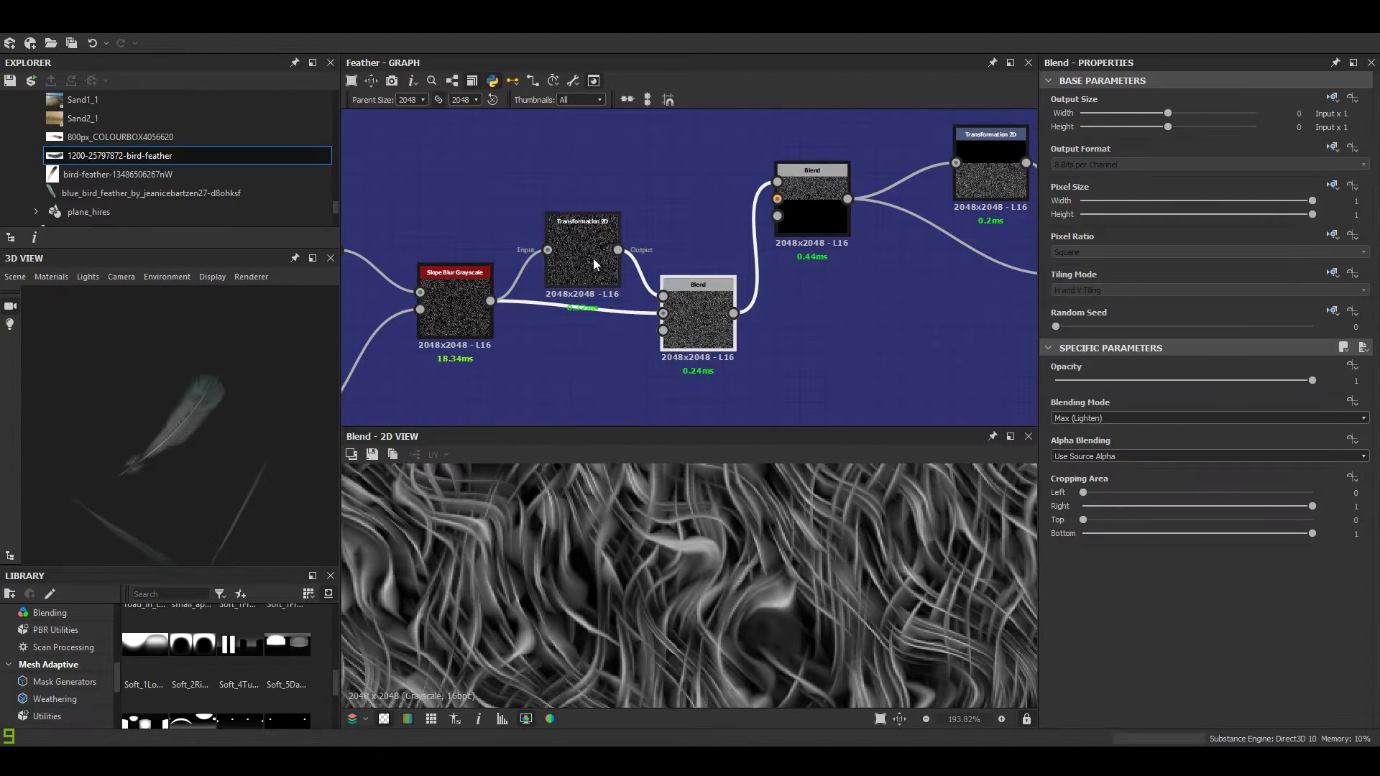
pyautogui.click(596, 271)
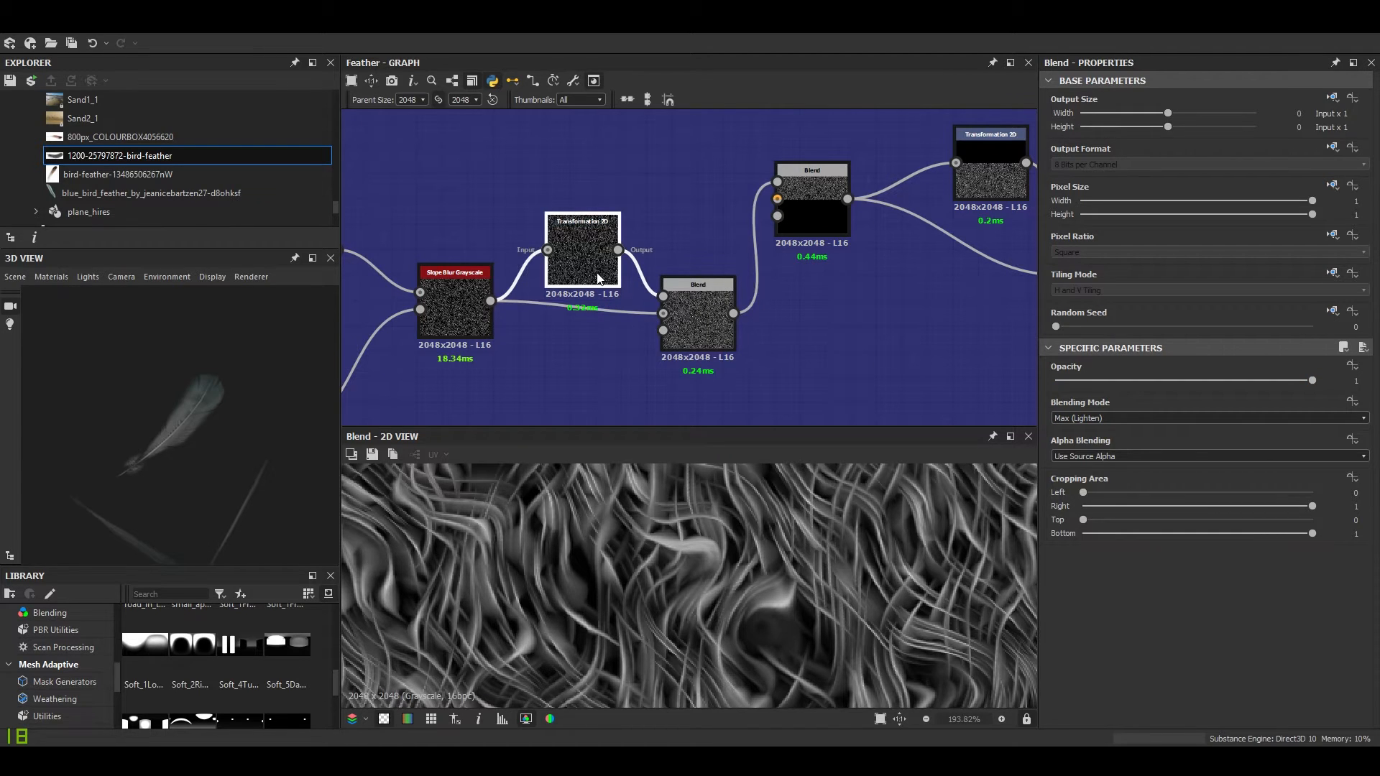
pyautogui.click(697, 321)
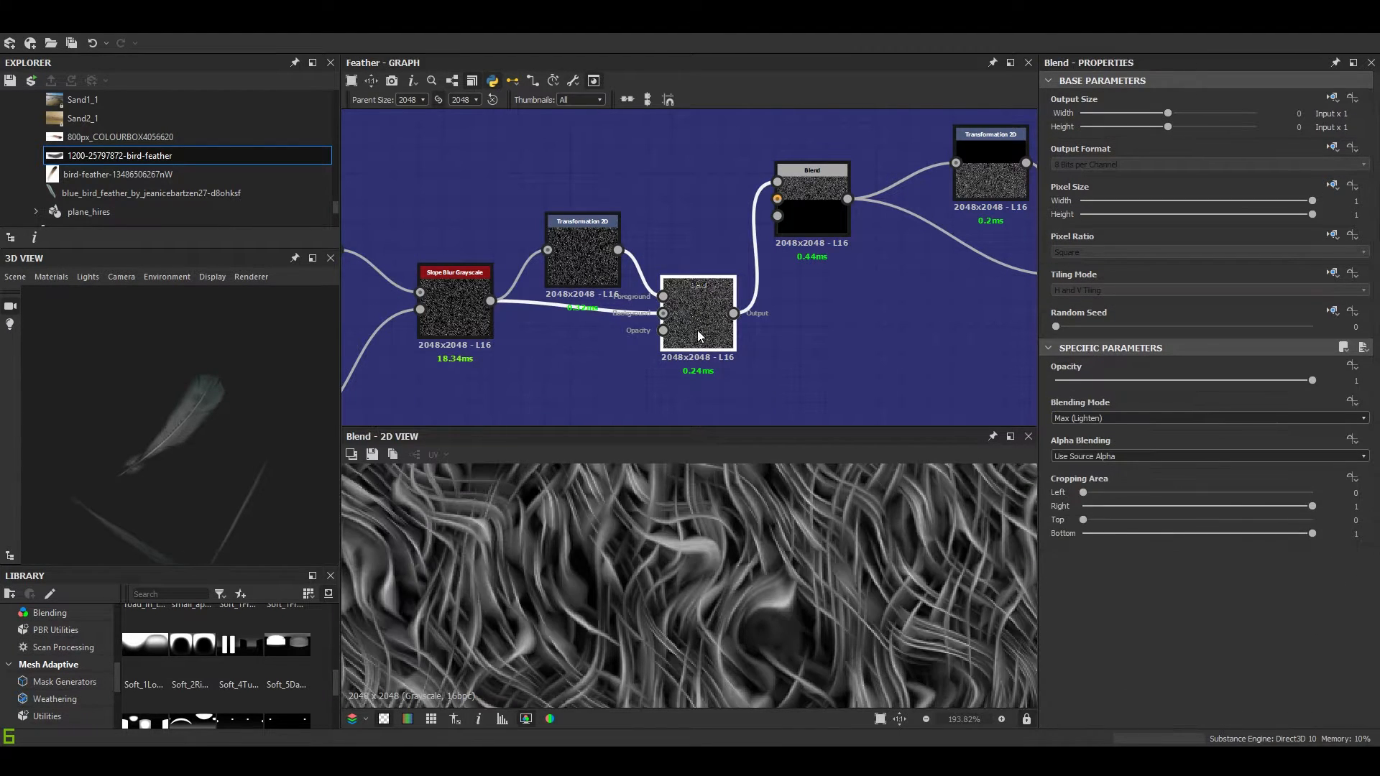
# Preview the Copy Blend that crops the strands and the Max (Lighten) Blend that merges both halves
pyautogui.scroll(-3, 770, 291)
pyautogui.moveTo(773, 291); pyautogui.dragTo(591, 248, button='middle')
pyautogui.scroll(3, 726, 266)
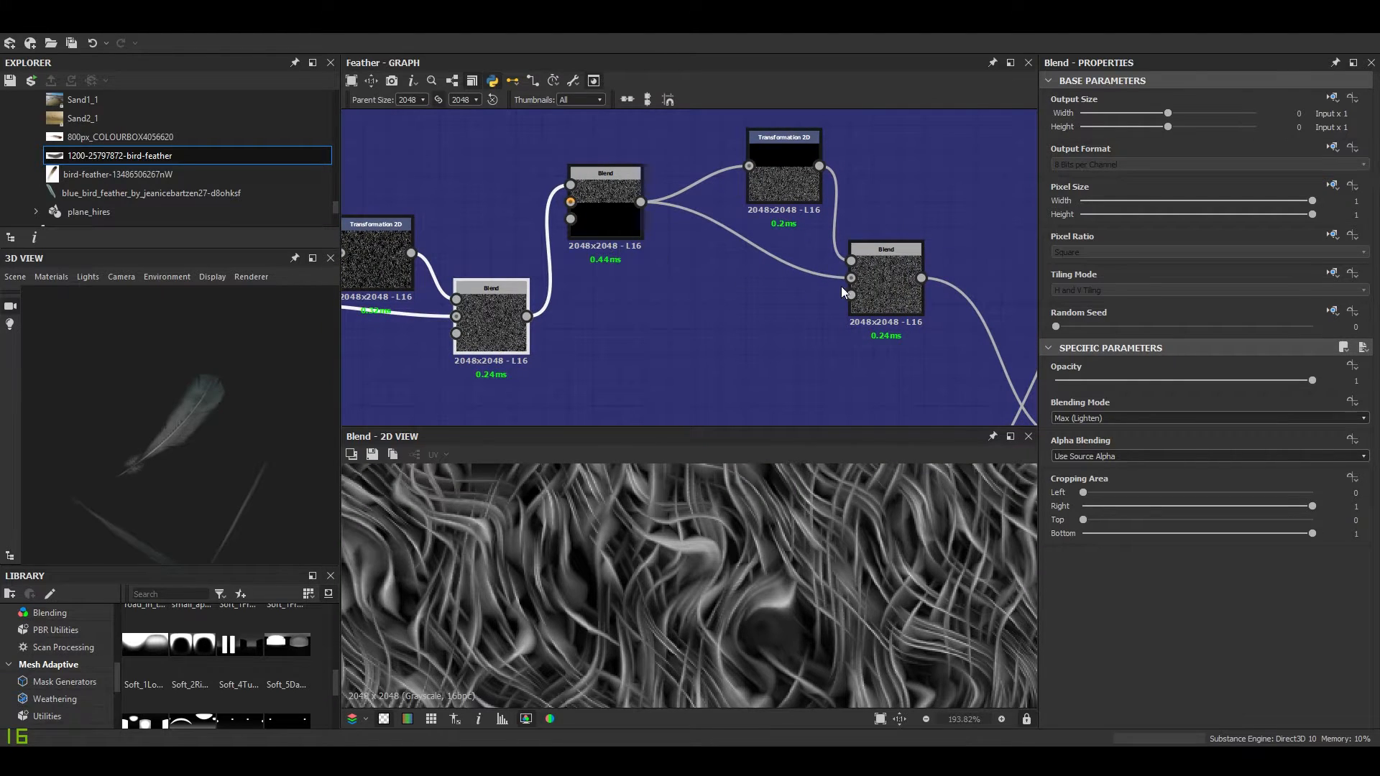
pyautogui.click(619, 209)
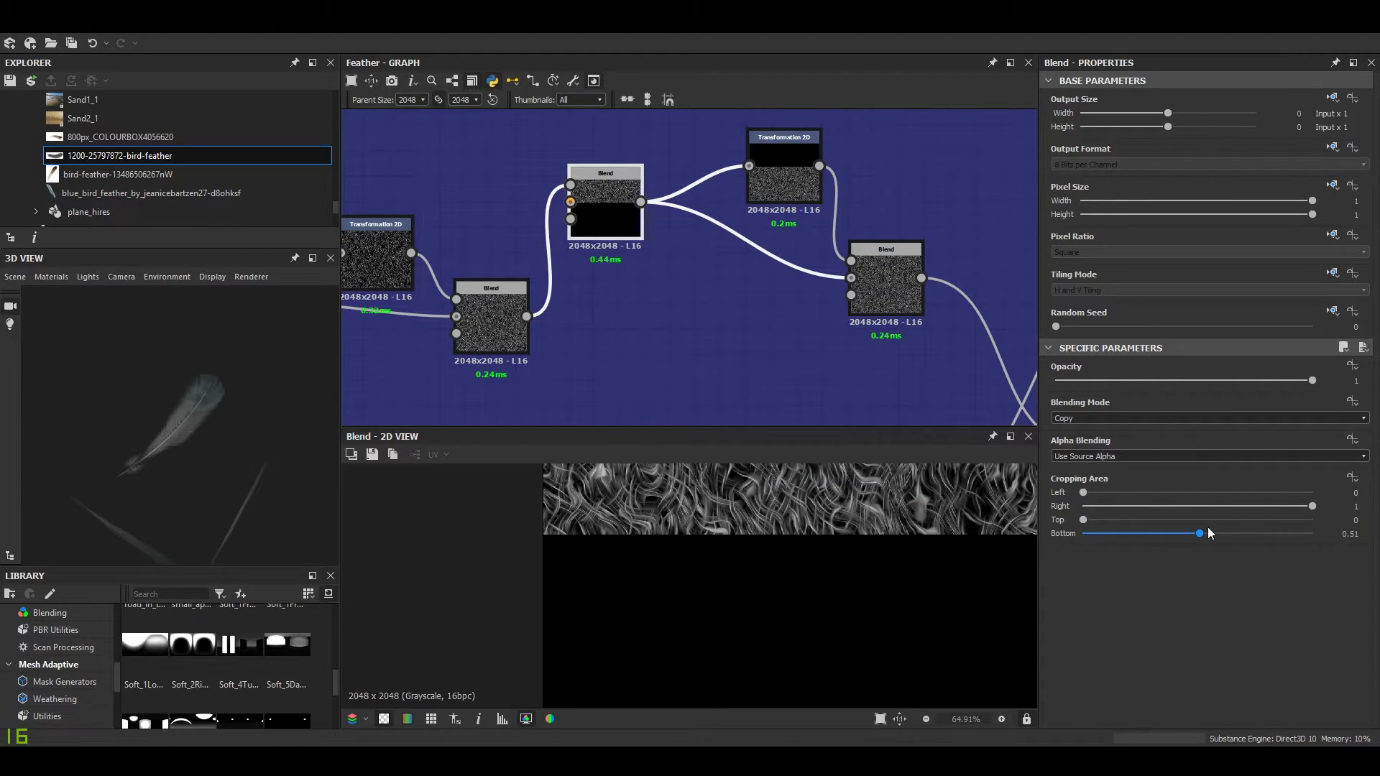
pyautogui.click(891, 282)
# Preview the Blend that masks the strands with the blurred spot, and the Levels node that follows it
pyautogui.scroll(-4, 895, 252)
pyautogui.moveTo(898, 302); pyautogui.dragTo(624, 213, button='middle')
pyautogui.scroll(2, 626, 234)
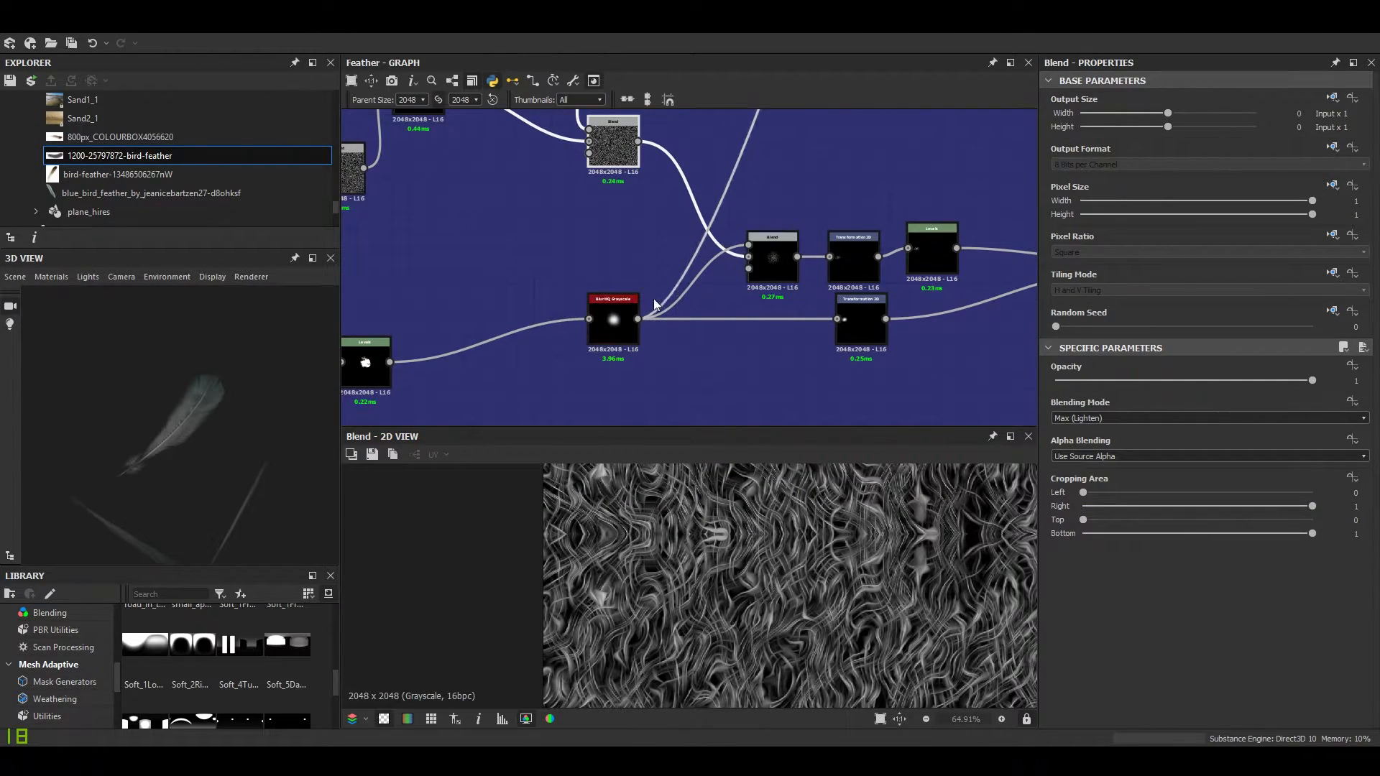
pyautogui.click(766, 263)
pyautogui.moveTo(886, 547); pyautogui.dragTo(631, 623, button='middle')
pyautogui.scroll(-3, 631, 623)
pyautogui.click(930, 253)
# Preview the Directional Warp after the Levels node and examine the bent down strands up close
pyautogui.moveTo(886, 287); pyautogui.dragTo(526, 241, button='middle')
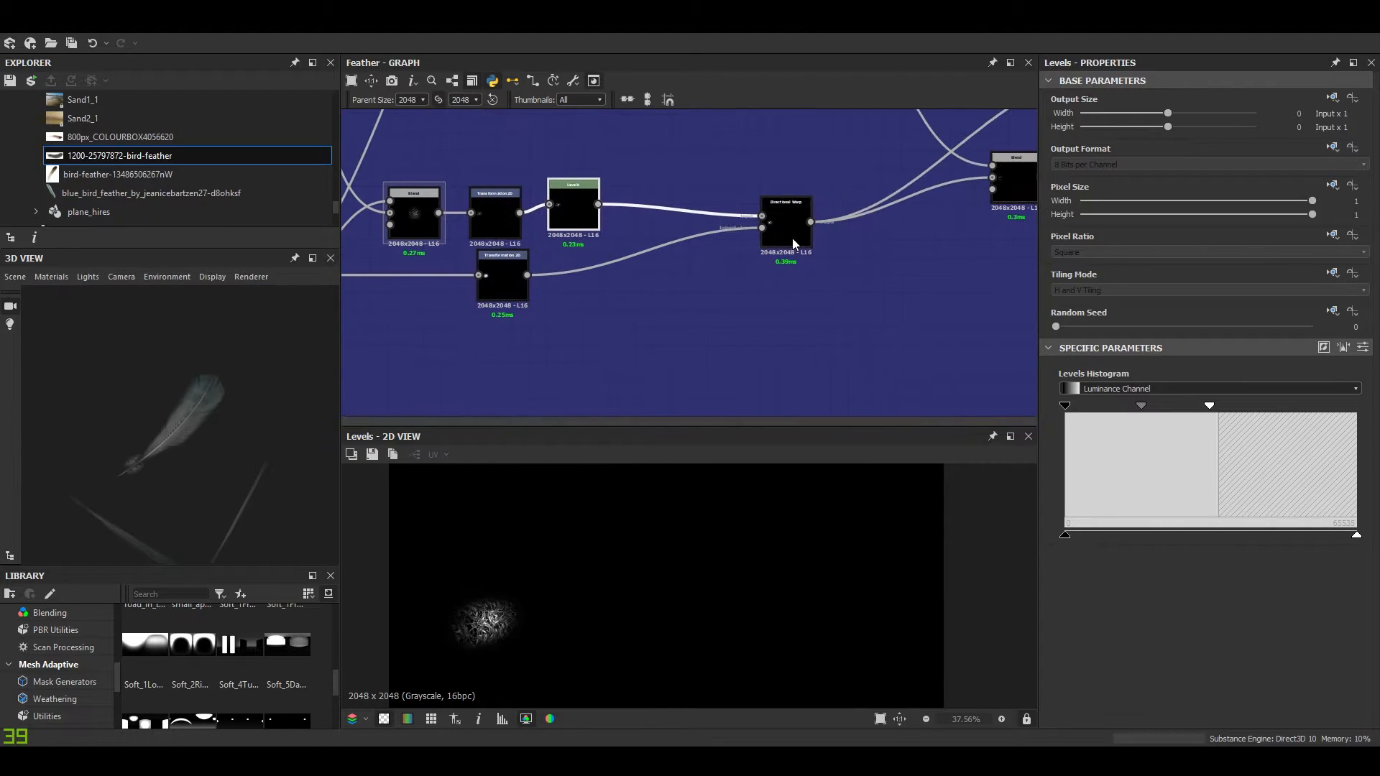
pyautogui.click(790, 237)
pyautogui.scroll(6, 495, 611)
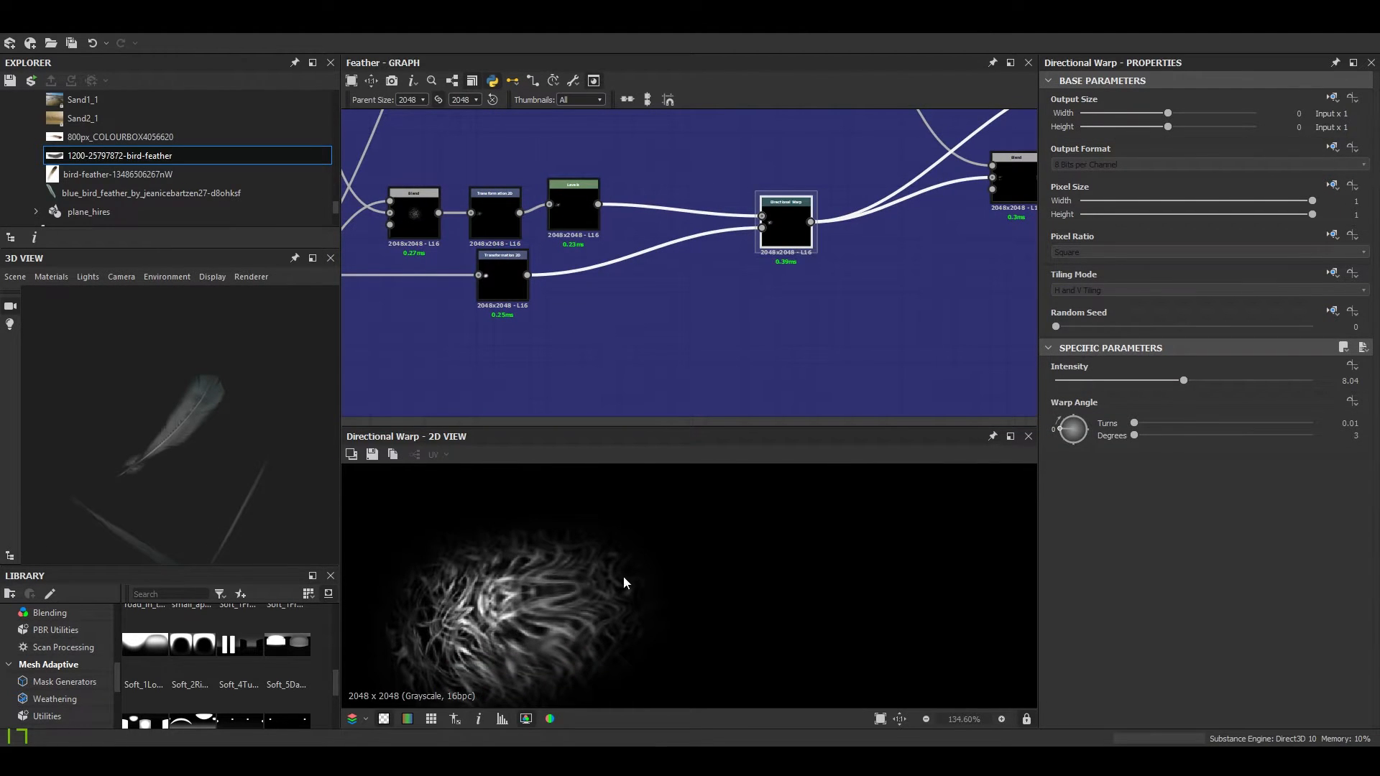
# Preview the Subtract Blend that follows the Directional Warp and examine the two halves of the down strands
pyautogui.scroll(-2, 669, 342)
pyautogui.scroll(2, 769, 265)
pyautogui.click(775, 259)
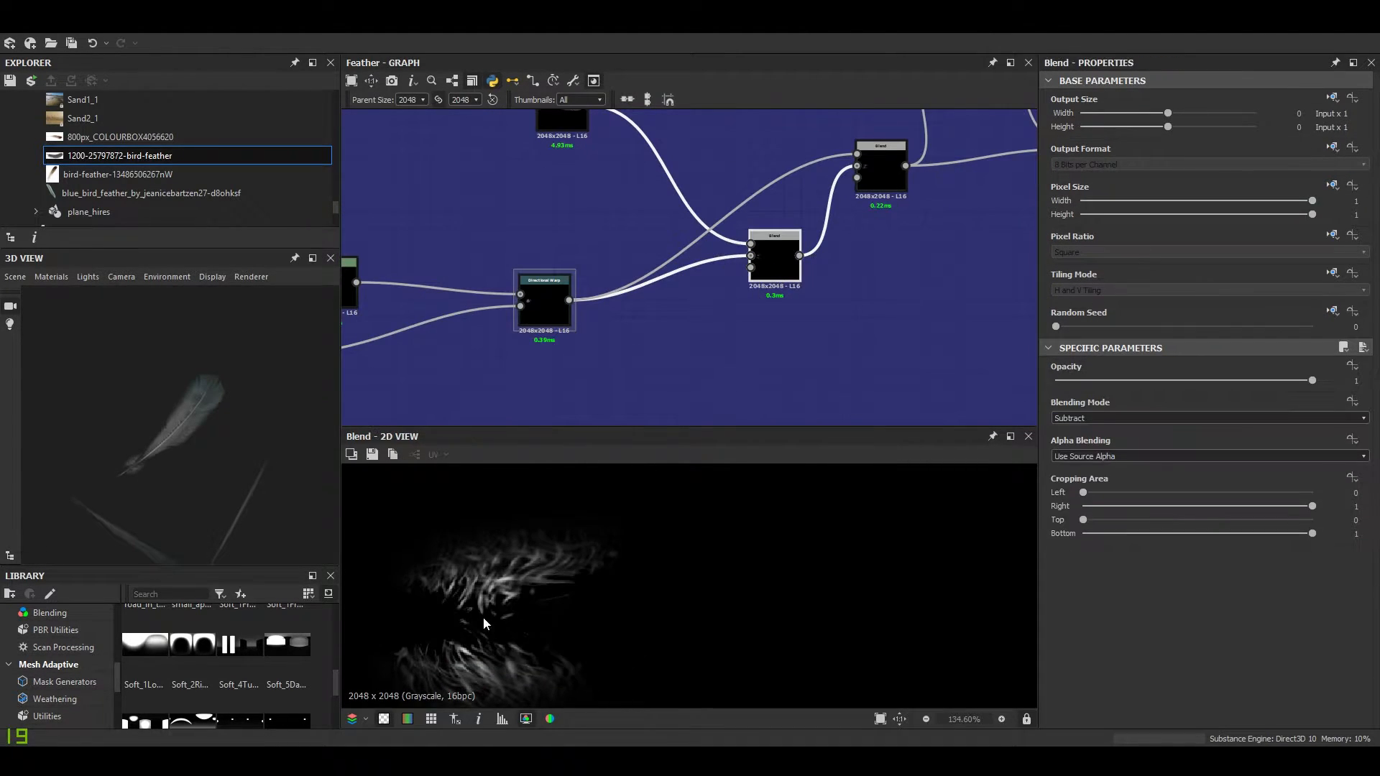
pyautogui.scroll(-3, 735, 299)
pyautogui.scroll(4, 717, 224)
# Preview the Fur 3 noise that feeds the Transformation 2D in the down feather frame
pyautogui.scroll(-3, 717, 224)
pyautogui.scroll(4, 619, 206)
pyautogui.click(619, 206)
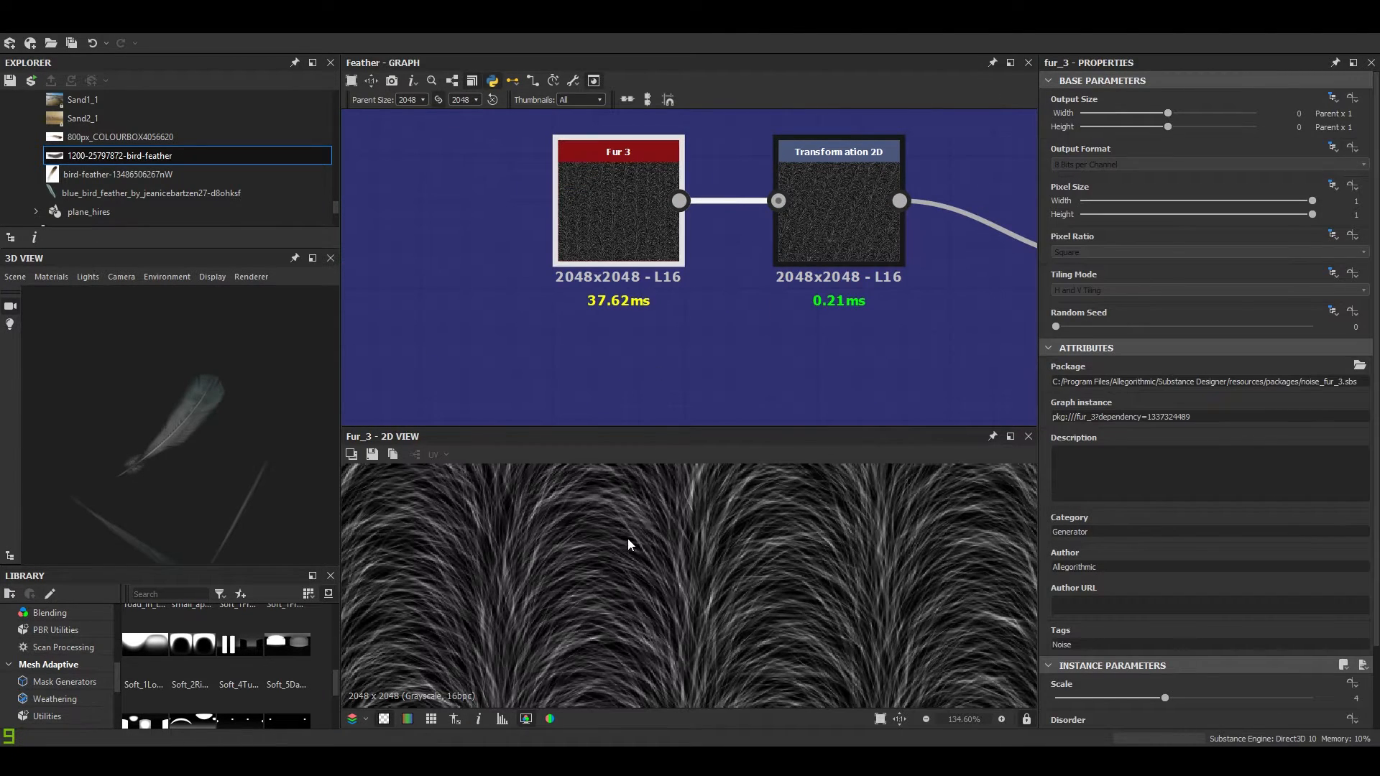
pyautogui.scroll(-3, 629, 545)
pyautogui.scroll(-3, 821, 255)
pyautogui.scroll(4, 762, 197)
# Preview the Slope Blur Grayscale driven by the transformed fur noise and inspect the down strands up close
pyautogui.moveTo(762, 197); pyautogui.dragTo(723, 196, button='middle')
pyautogui.click(723, 171)
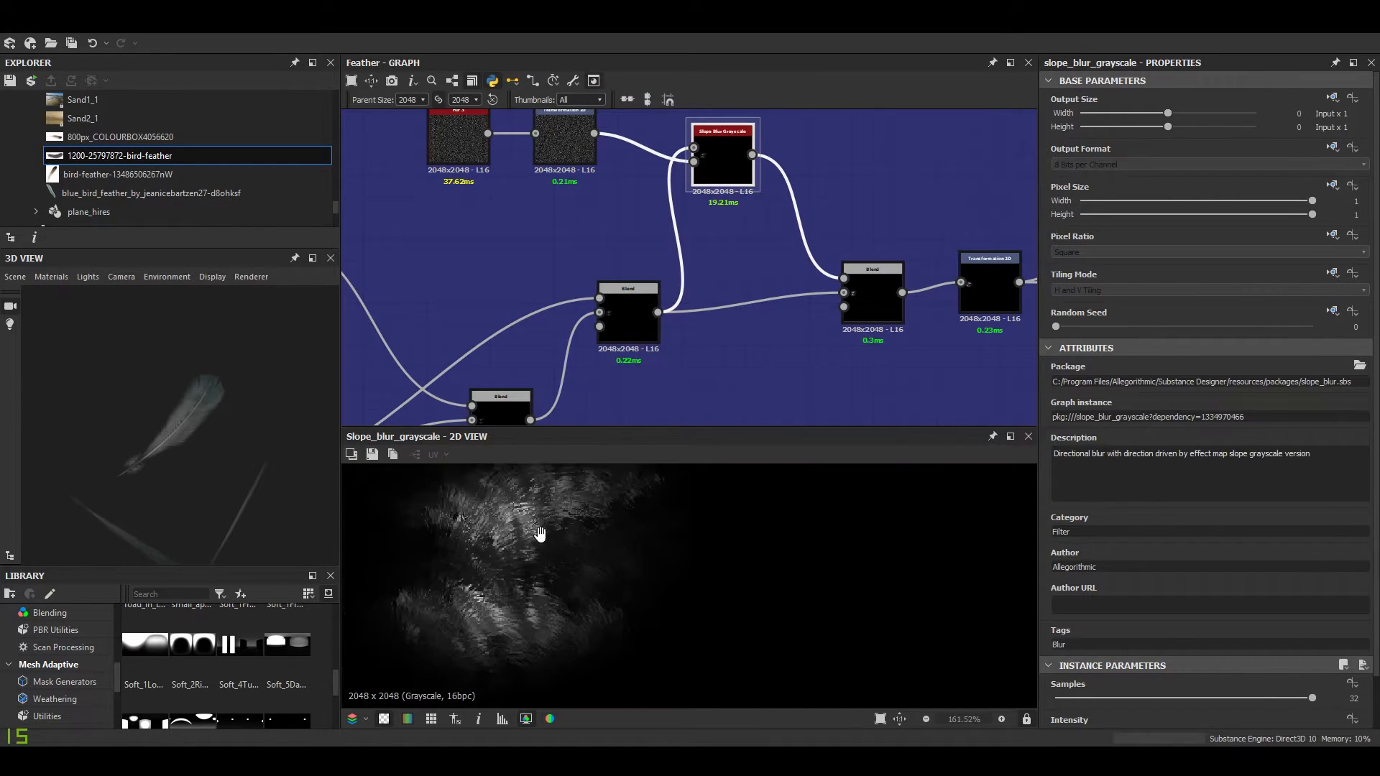
pyautogui.scroll(2, 506, 579)
pyautogui.moveTo(852, 300); pyautogui.dragTo(833, 317, button='middle')
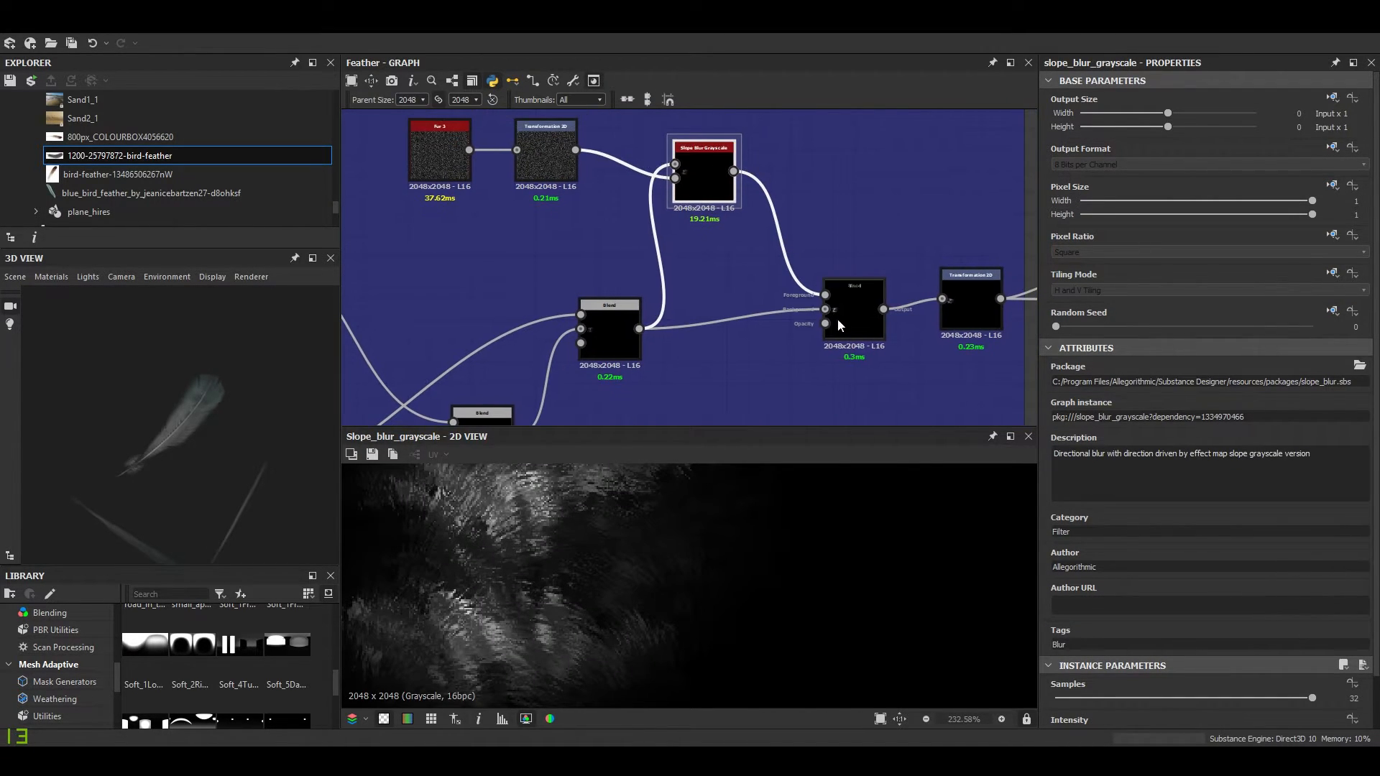
# Preview the Screen Blend that adds the slope-blurred strands, and the Transformation 2D that offsets the finished down
pyautogui.click(843, 321)
pyautogui.scroll(-2, 581, 583)
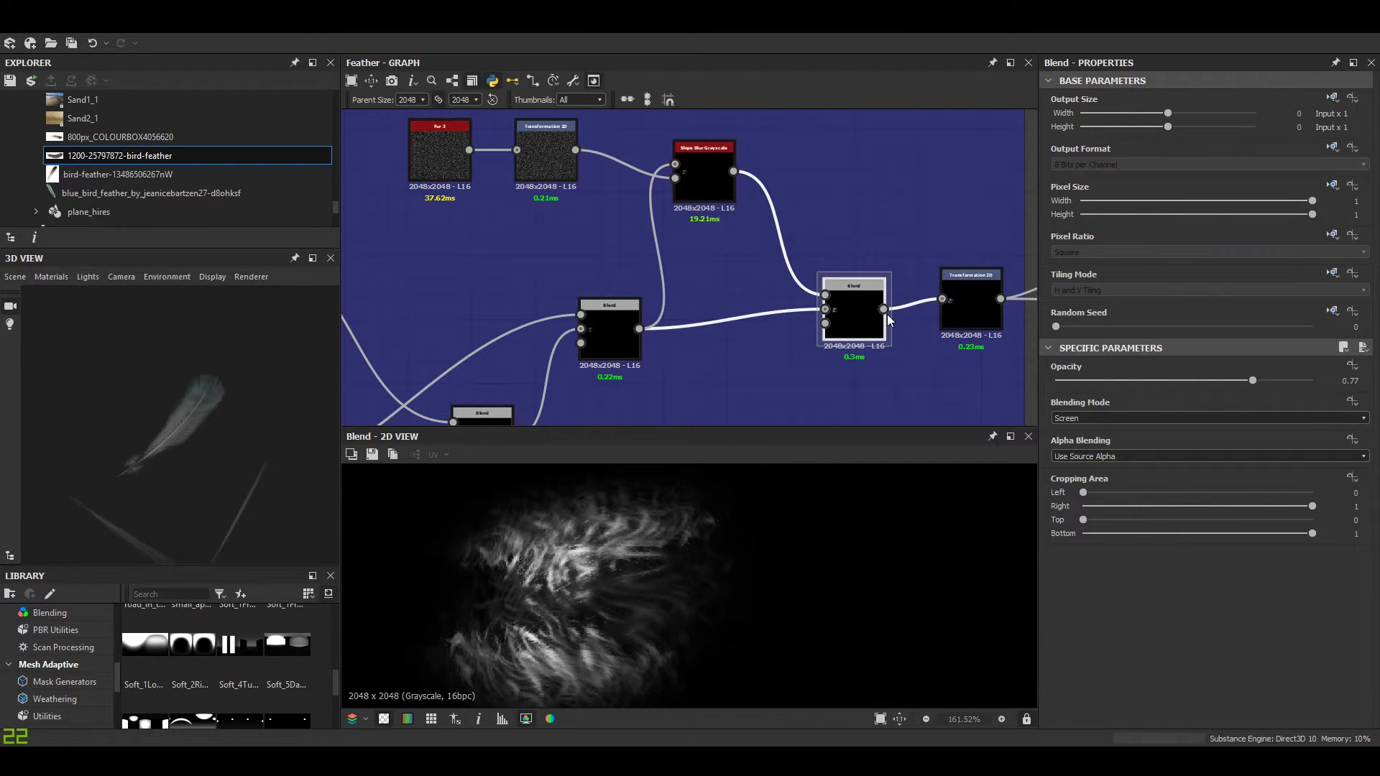
pyautogui.moveTo(1021, 344); pyautogui.dragTo(808, 312, button='middle')
pyautogui.click(710, 284)
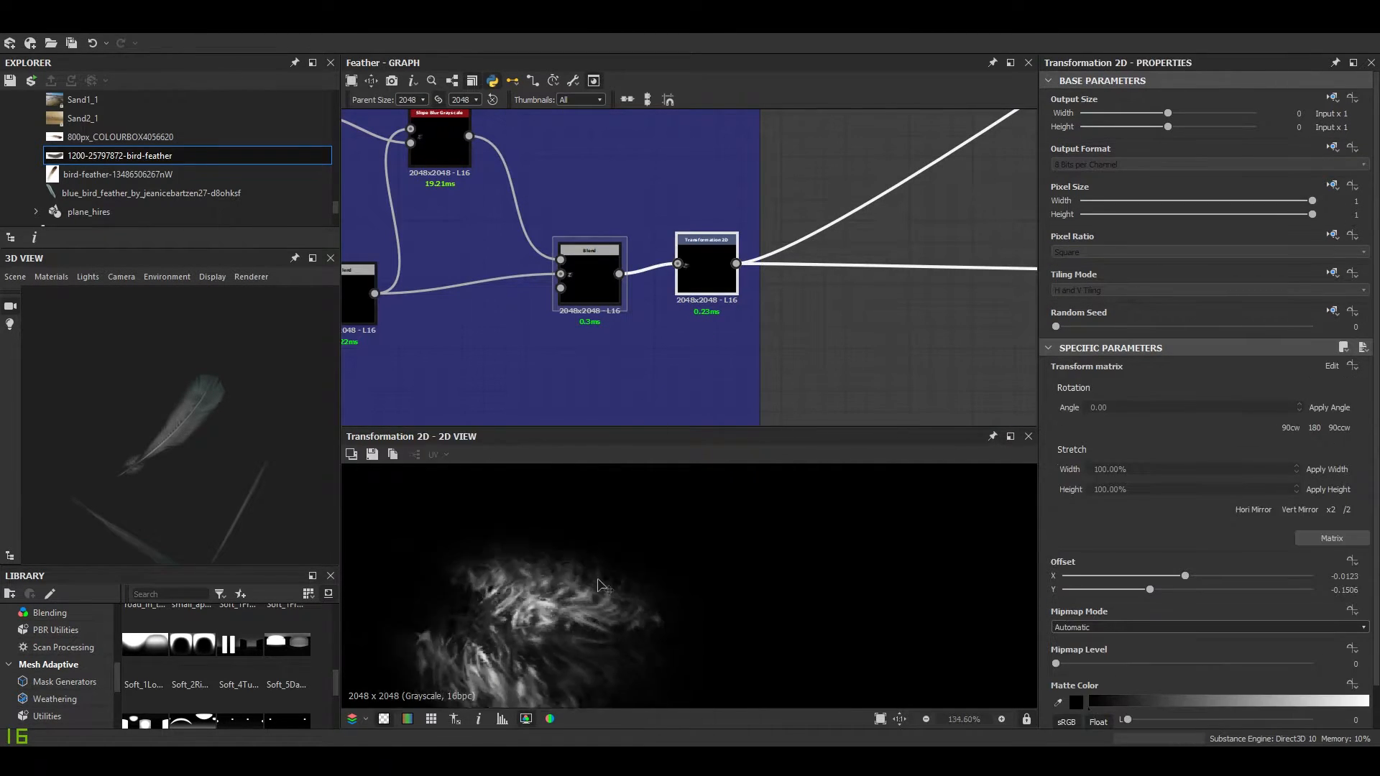
pyautogui.scroll(-4, 701, 395)
pyautogui.moveTo(689, 333); pyautogui.dragTo(596, 337, button='middle')
# Follow the down output to the Relief frame and preview the Max (Lighten) Blend that joins it to the feather
pyautogui.scroll(-3, 730, 258)
pyautogui.moveTo(860, 145); pyautogui.dragTo(597, 341, button='middle')
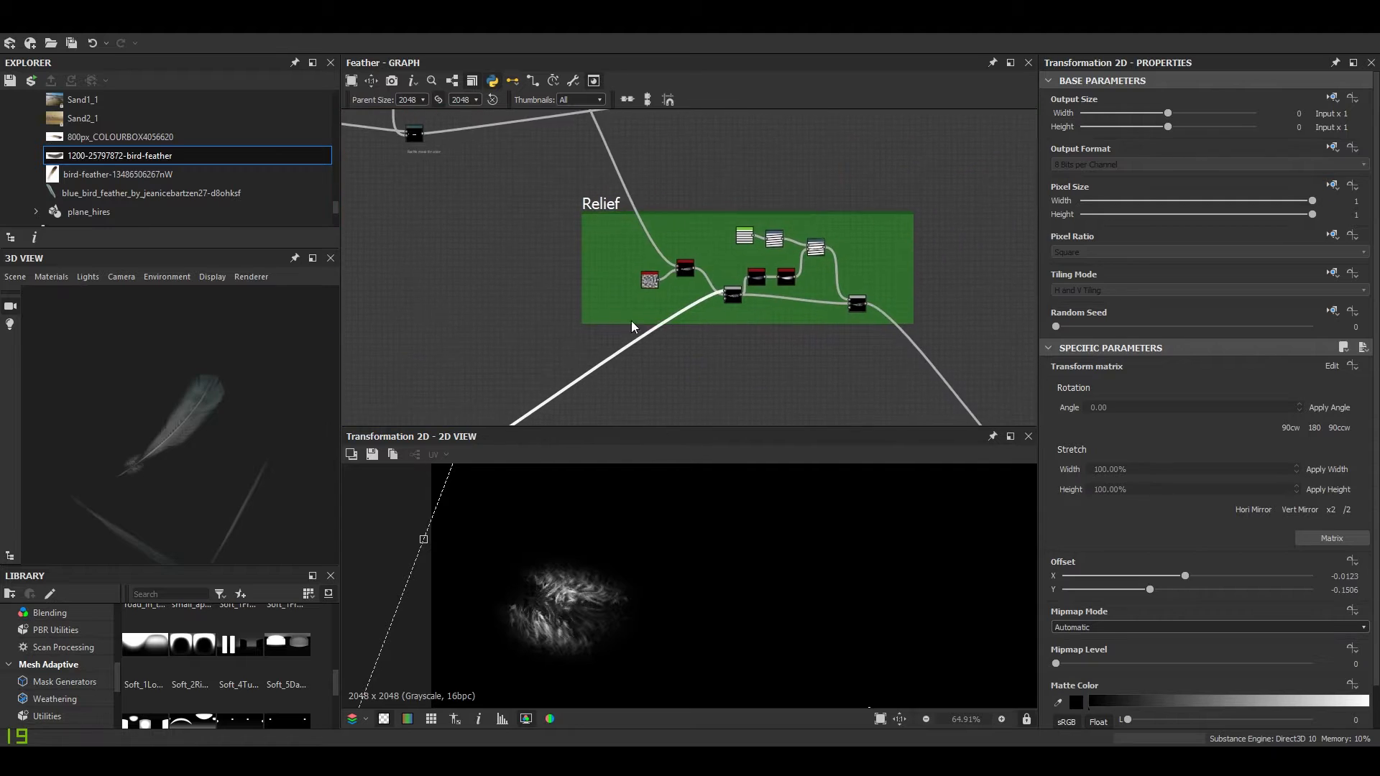
pyautogui.scroll(5, 755, 282)
pyautogui.click(697, 327)
pyautogui.scroll(3, 588, 626)
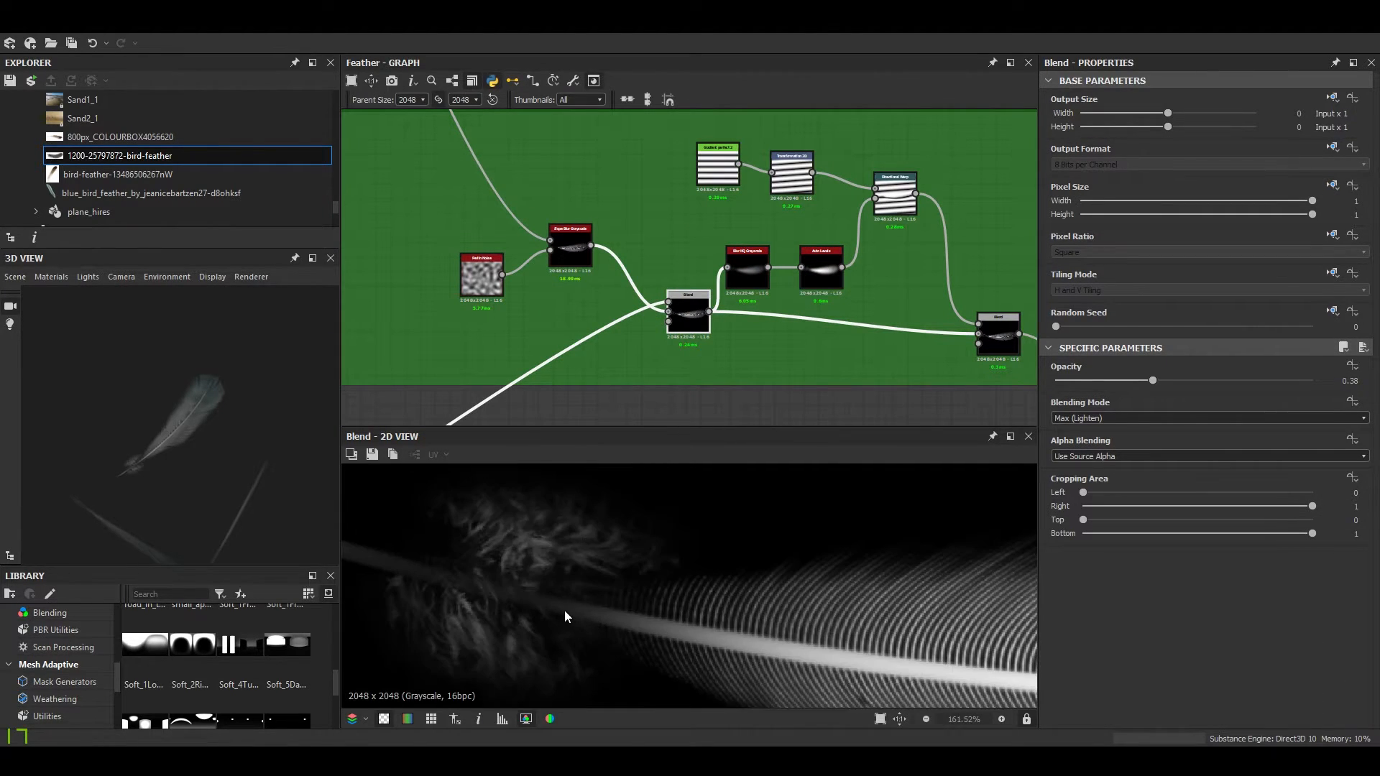
pyautogui.scroll(-3, 700, 615)
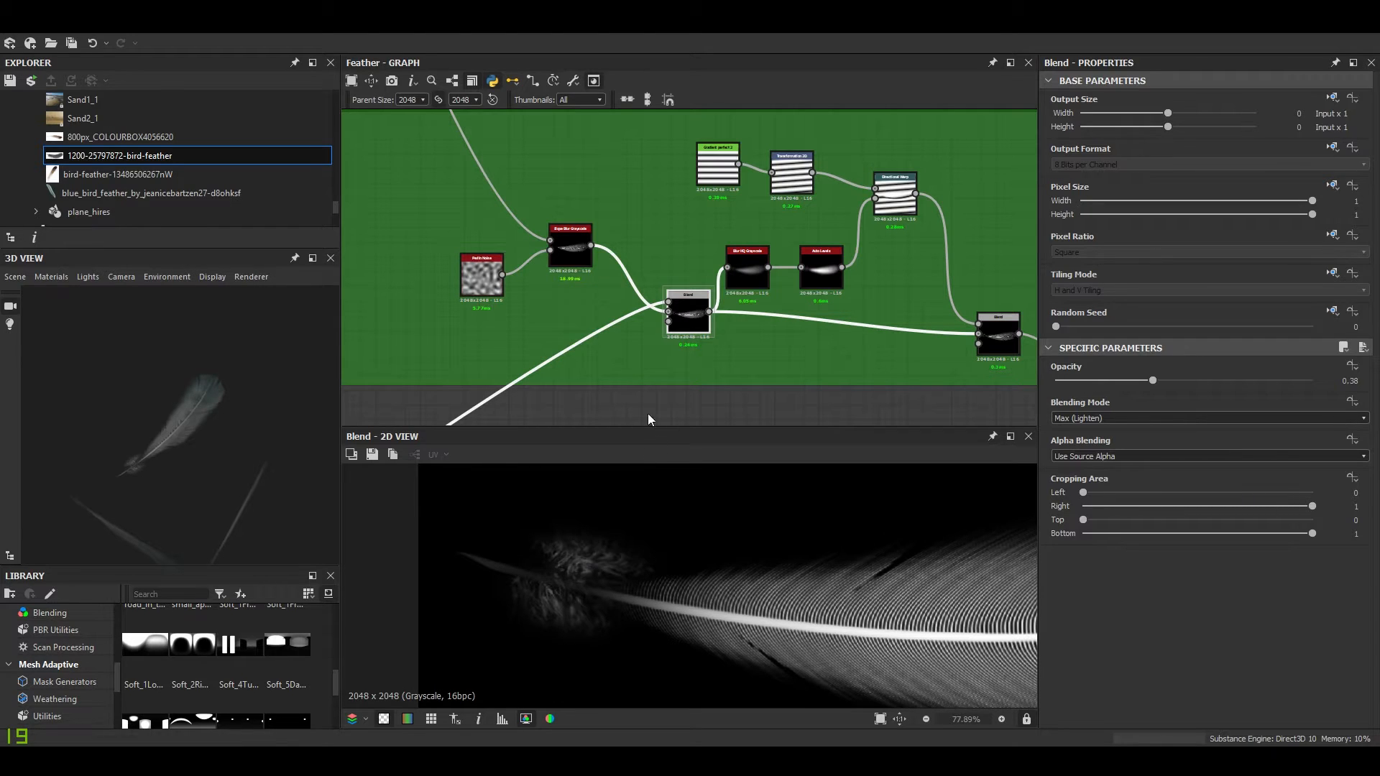
# Go to the Torsion + Softness frame and preview its Directional Warp, comparing it with the straight feather input
pyautogui.scroll(-6, 639, 249)
pyautogui.moveTo(650, 260); pyautogui.dragTo(871, 414, button='middle')
pyautogui.scroll(-2, 661, 265)
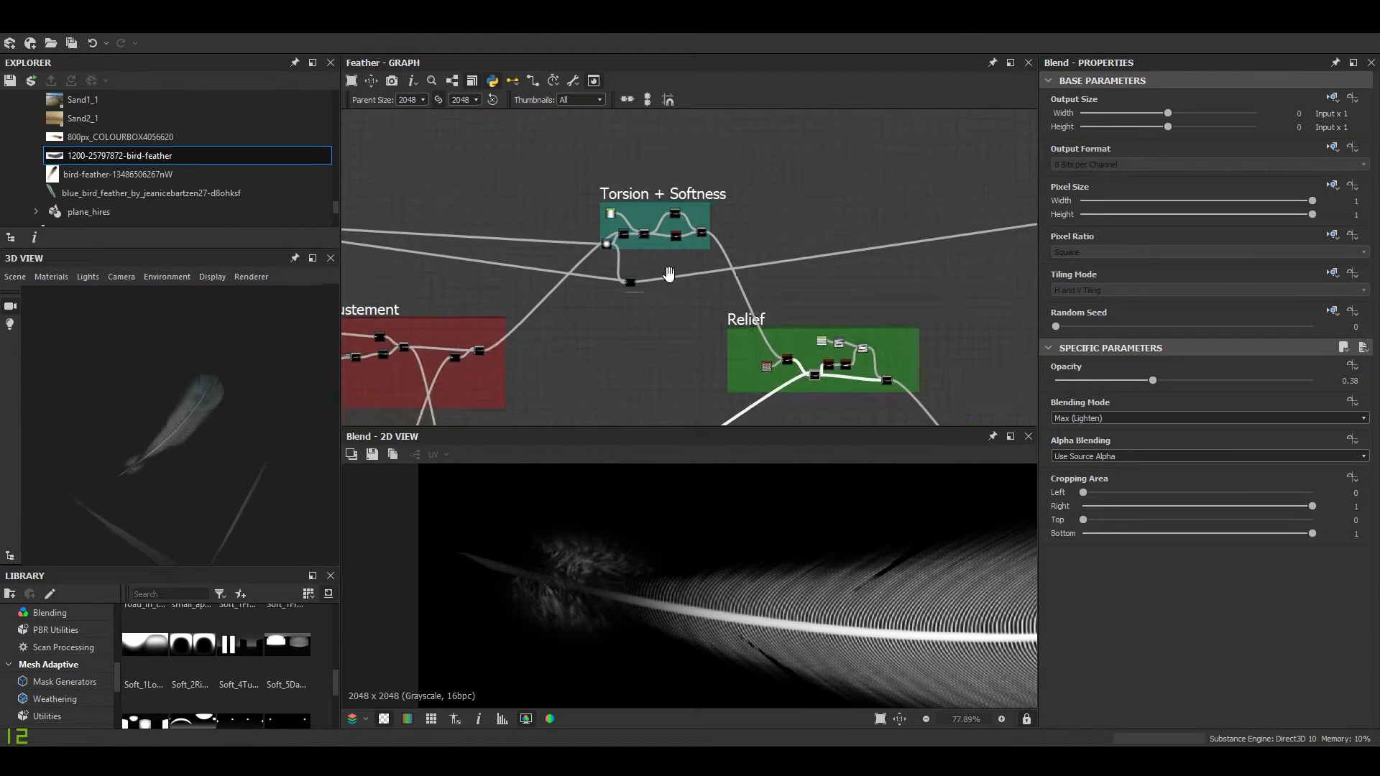
pyautogui.moveTo(662, 267); pyautogui.dragTo(738, 321, button='middle')
pyautogui.scroll(5, 644, 263)
pyautogui.scroll(3, 813, 334)
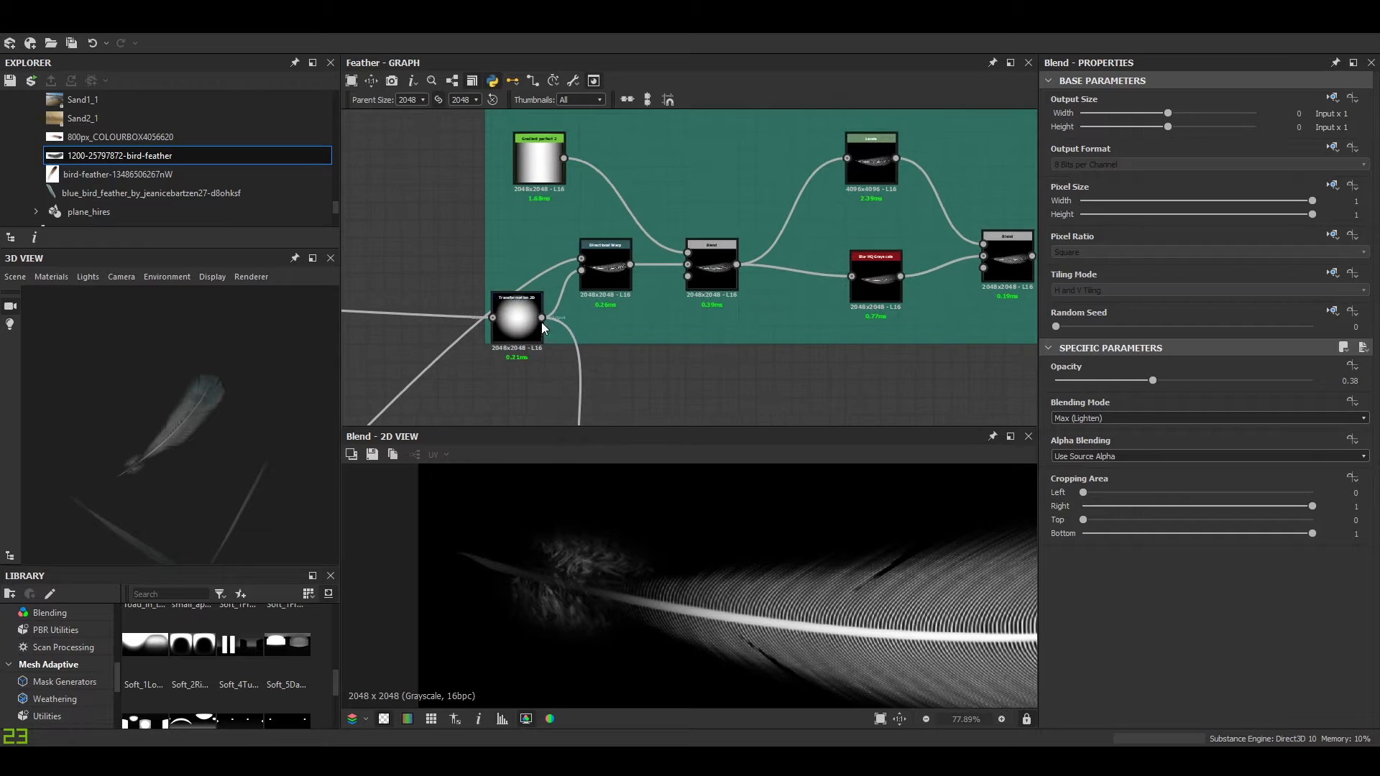
pyautogui.doubleClick(583, 255)
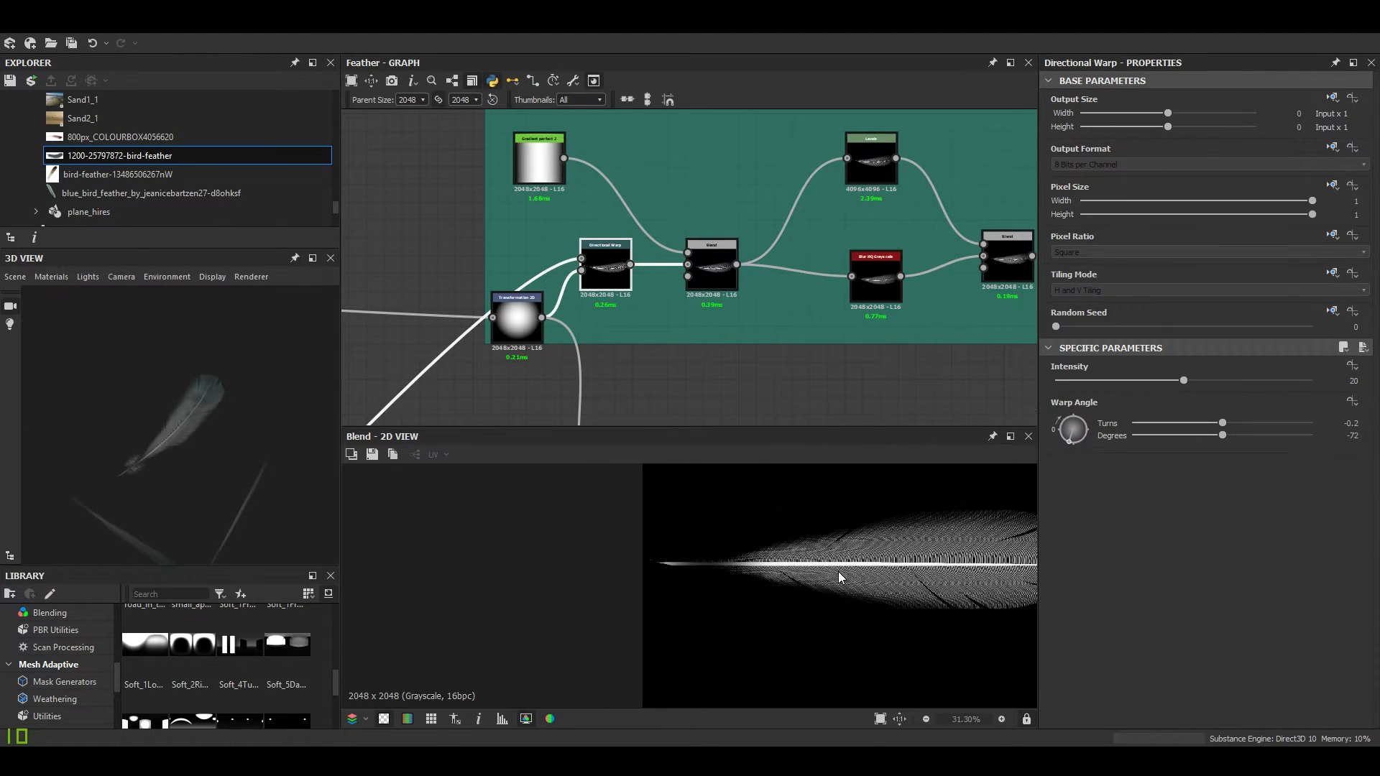
pyautogui.scroll(1, 693, 578)
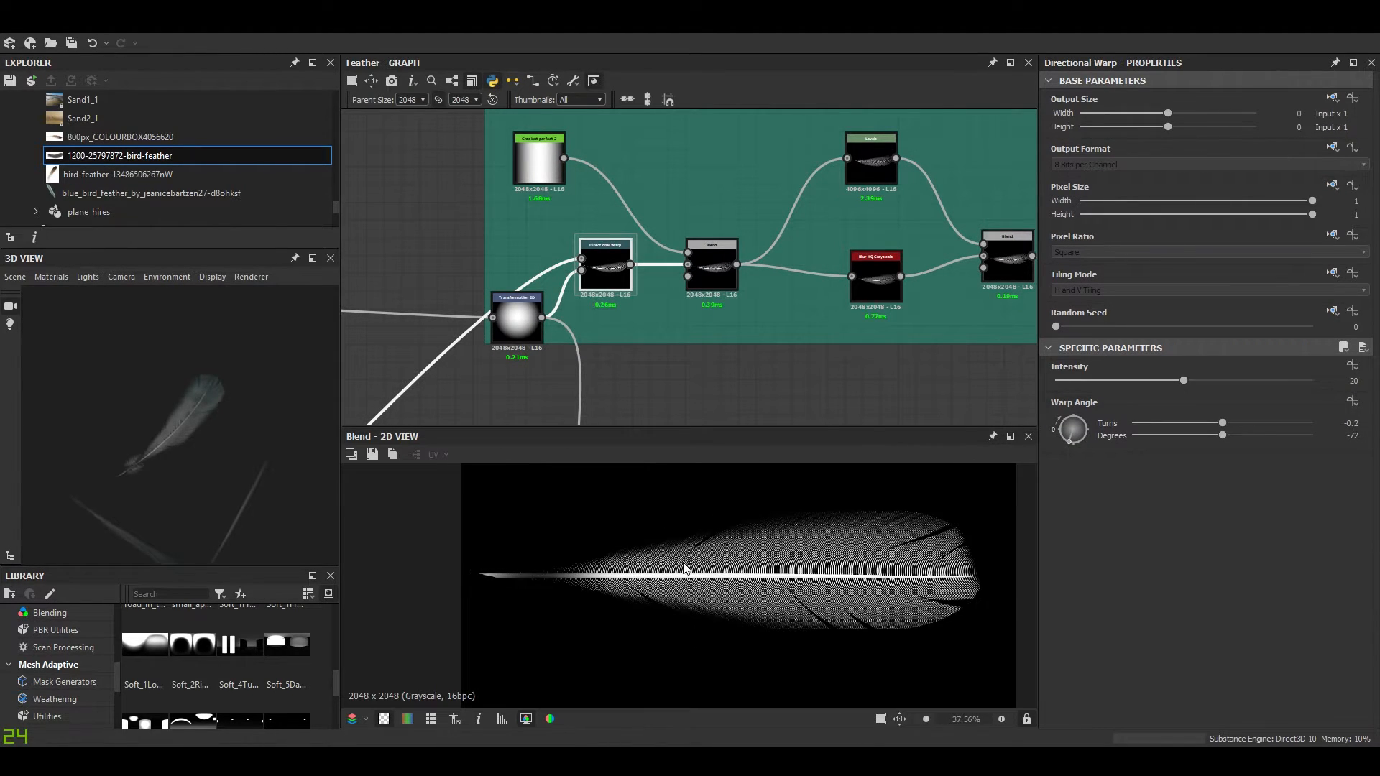
pyautogui.doubleClick(614, 270)
# Preview the Multiply Blend that darkens the warped feather with the gradient
pyautogui.moveTo(755, 294); pyautogui.dragTo(566, 303, button='middle')
pyautogui.click(532, 286)
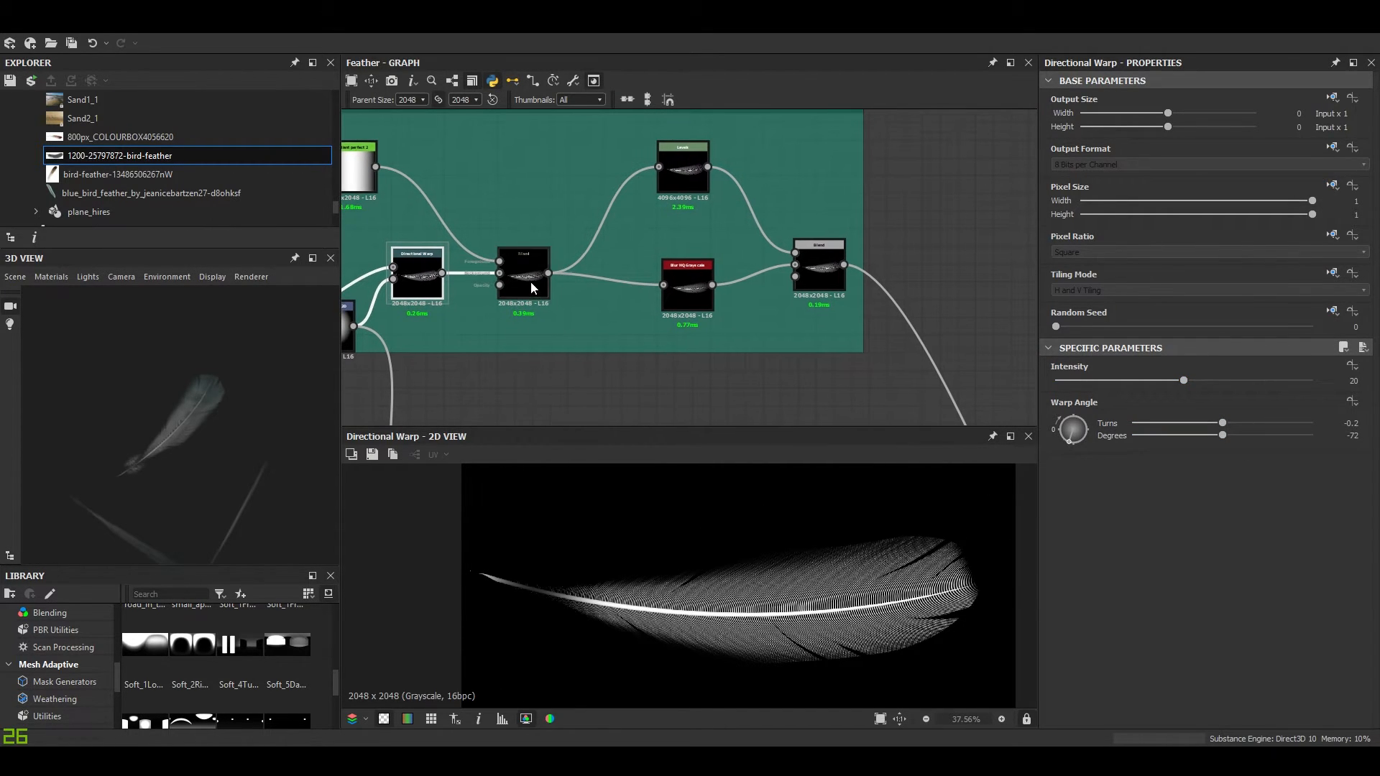
pyautogui.doubleClick(532, 286)
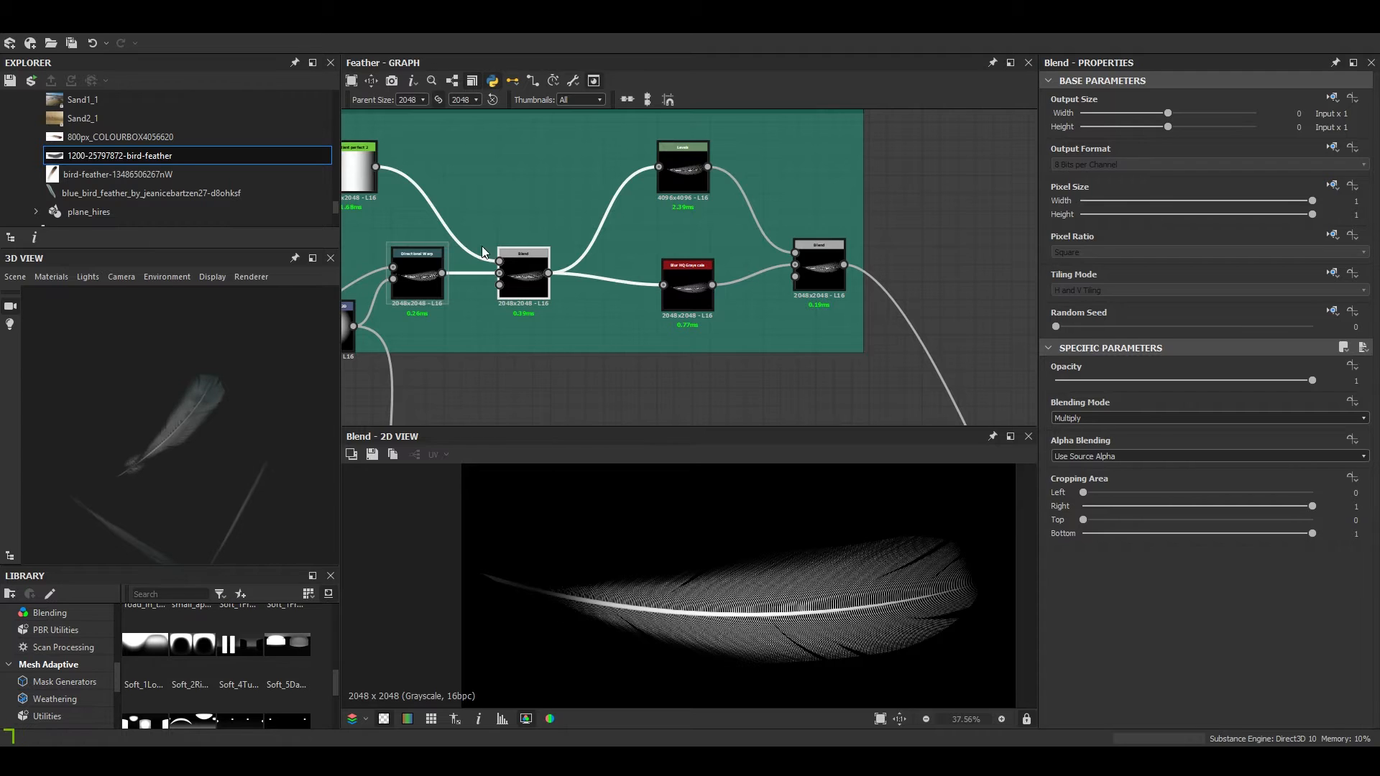
# Preview the Blur HQ Grayscale and Levels nodes that branch from the Multiply Blend in Torsion + Softness
pyautogui.moveTo(365, 172); pyautogui.dragTo(414, 198, button='middle')
pyautogui.doubleClick(733, 308)
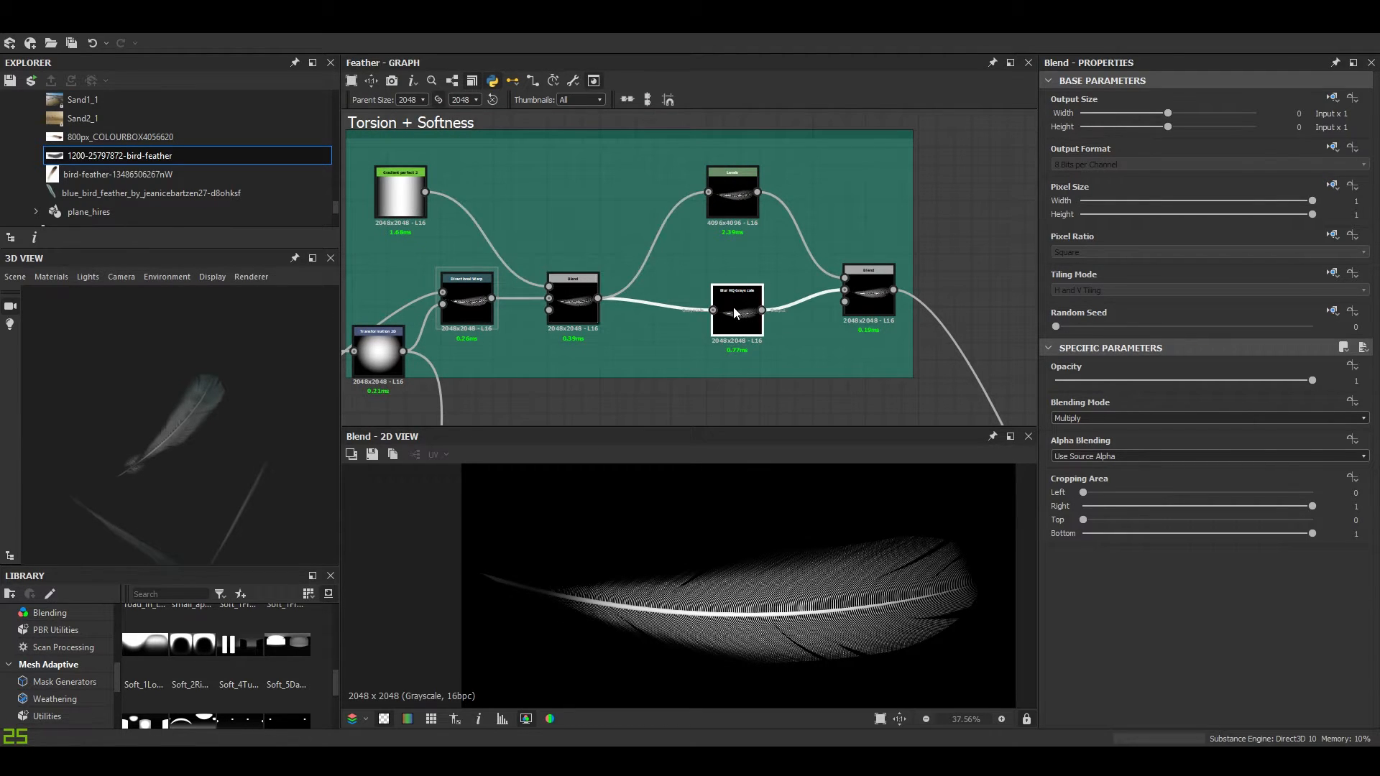
pyautogui.doubleClick(732, 195)
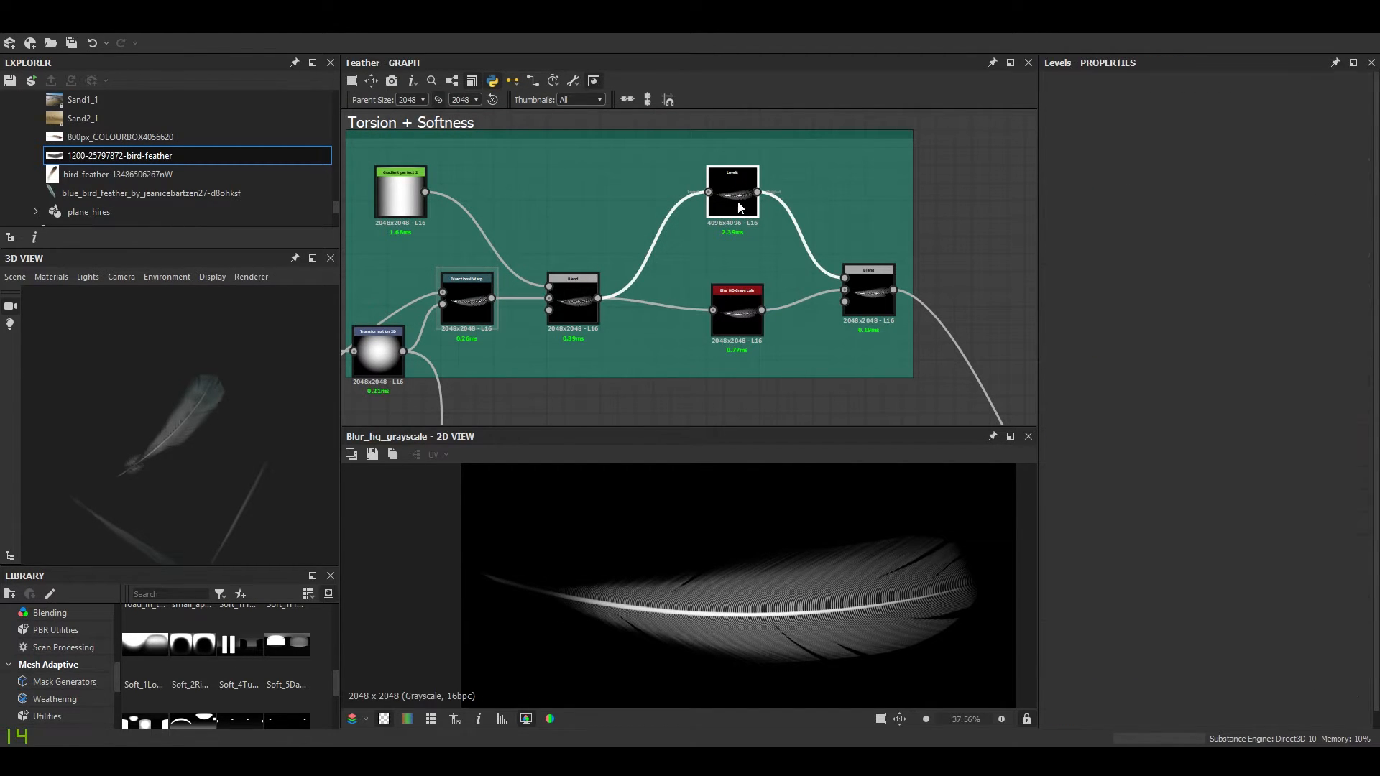
# Preview the Max (Lighten) Blend that merges the blurred feather with its Levels version
pyautogui.doubleClick(869, 293)
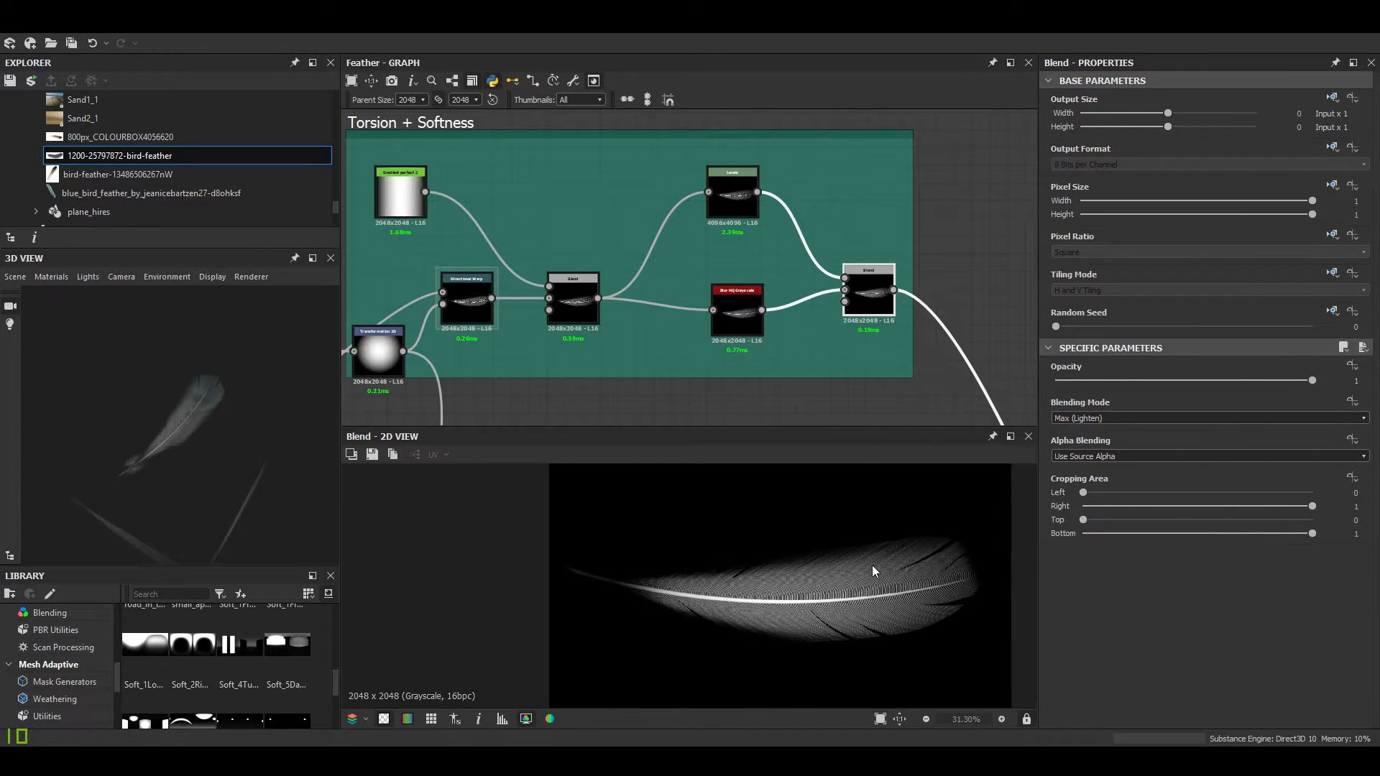
pyautogui.scroll(2, 823, 588)
pyautogui.scroll(-5, 838, 302)
# Go to the Relief frame and preview the Slope Blur Grayscale together with the Perlin Noise that drives it
pyautogui.moveTo(838, 302); pyautogui.dragTo(691, 240, button='middle')
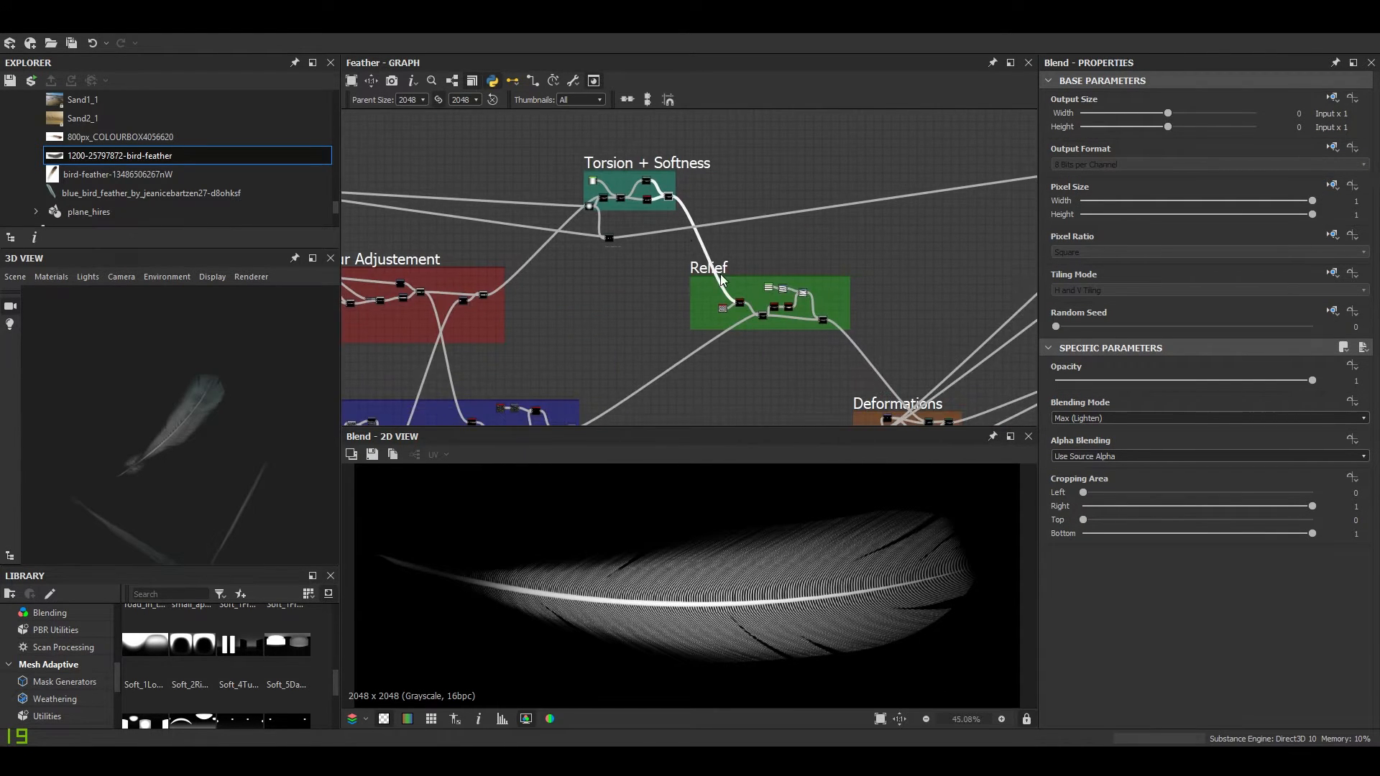
pyautogui.scroll(4, 739, 305)
pyautogui.scroll(2, 739, 305)
pyautogui.doubleClick(740, 325)
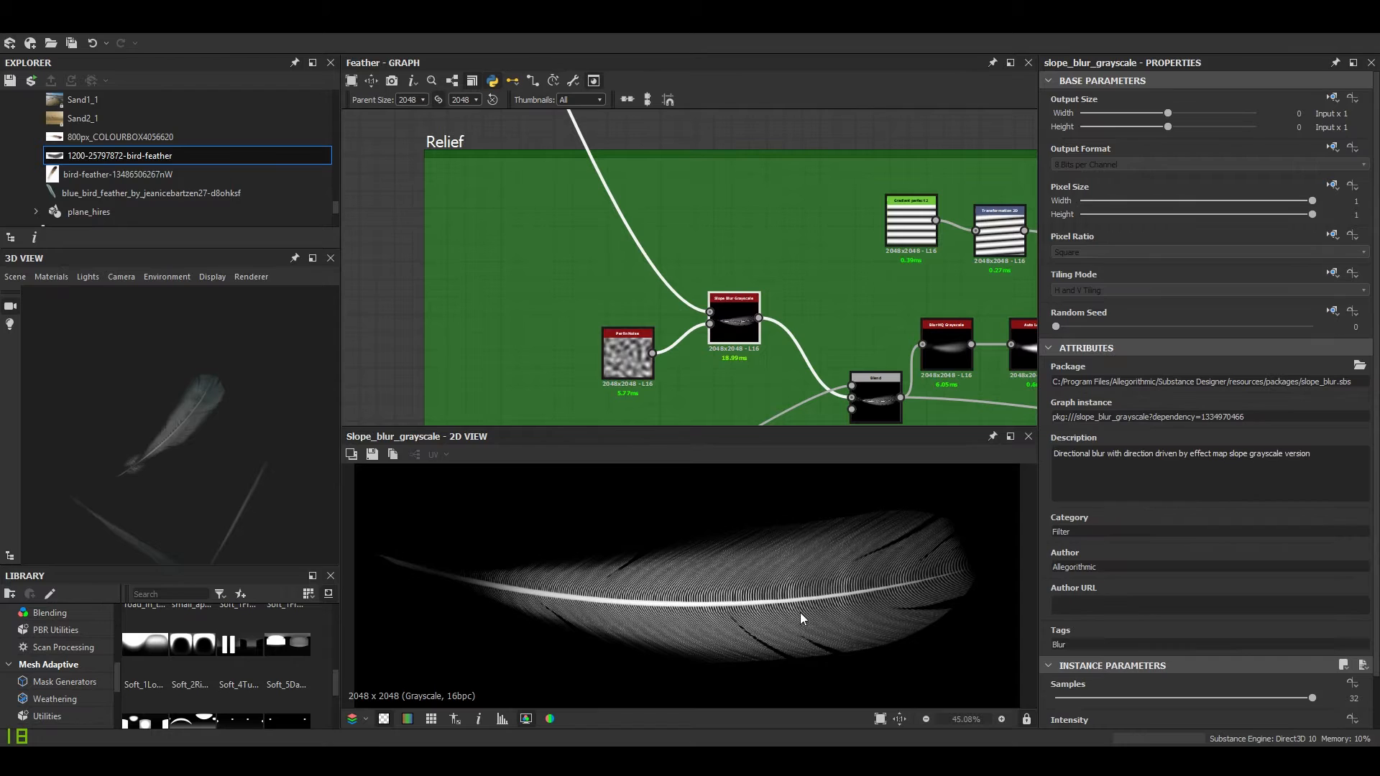
pyautogui.doubleClick(637, 356)
pyautogui.doubleClick(740, 322)
# Preview the Relief frame's Max (Lighten) Blend that adds the down to the slope-blurred feather
pyautogui.moveTo(740, 322); pyautogui.dragTo(632, 234, button='middle')
pyautogui.scroll(1, 632, 234)
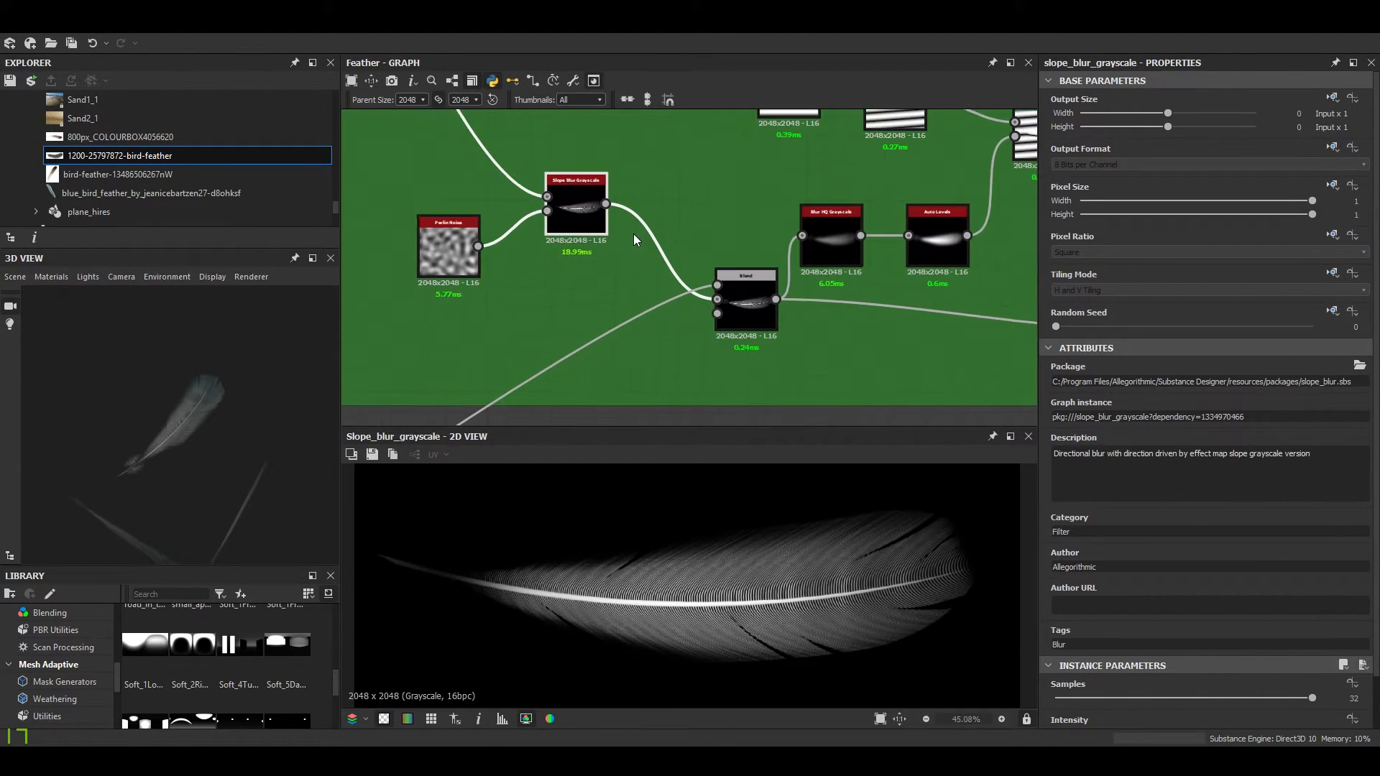
pyautogui.doubleClick(753, 310)
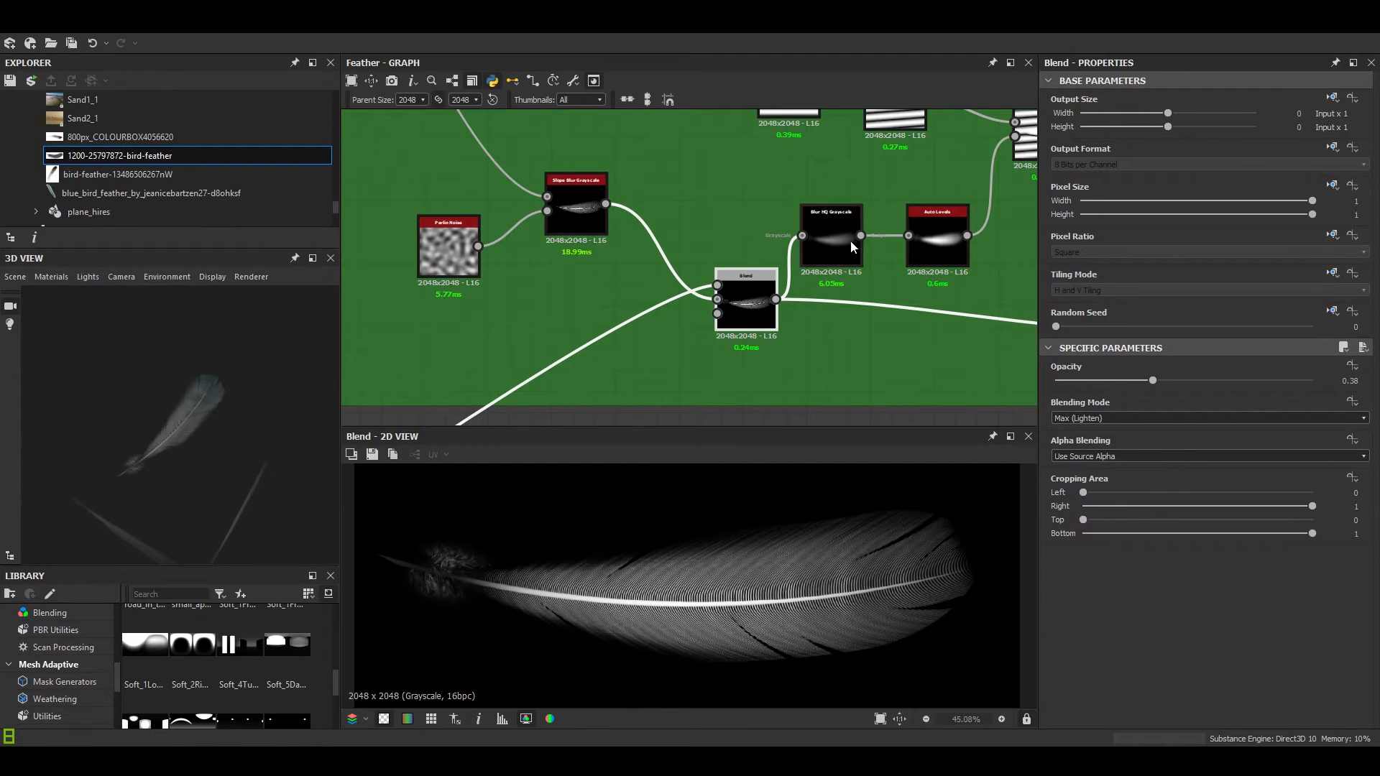
# Preview the Directional Warp that bends the gradient stripes and the Multiply Blend that applies them to the feather
pyautogui.moveTo(898, 252); pyautogui.dragTo(649, 326, button='middle')
pyautogui.doubleClick(804, 208)
pyautogui.scroll(-2, 822, 277)
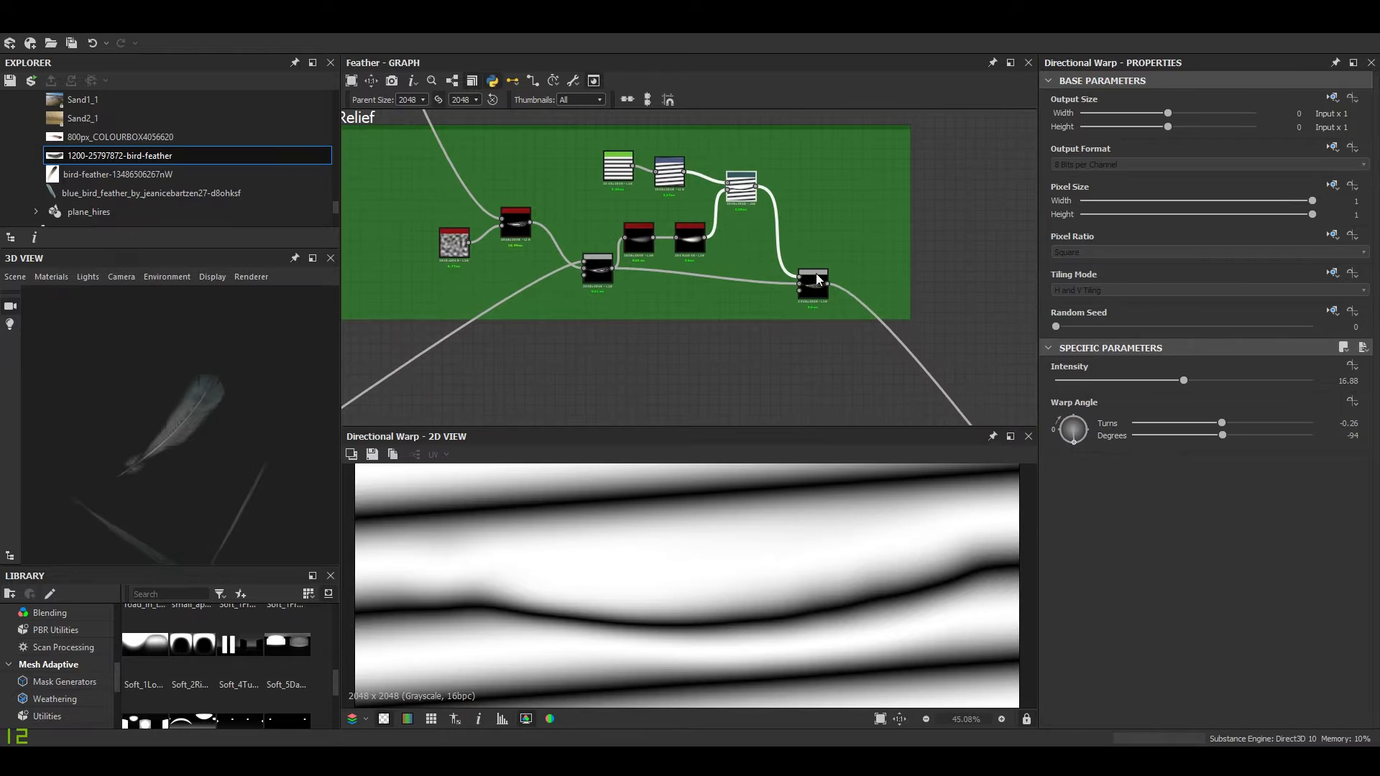
pyautogui.doubleClick(819, 288)
# Go to the Deformations frame and preview its two consecutive Directional Warp nodes
pyautogui.scroll(-5, 959, 400)
pyautogui.moveTo(960, 400); pyautogui.dragTo(570, 142, button='middle')
pyautogui.scroll(6, 597, 254)
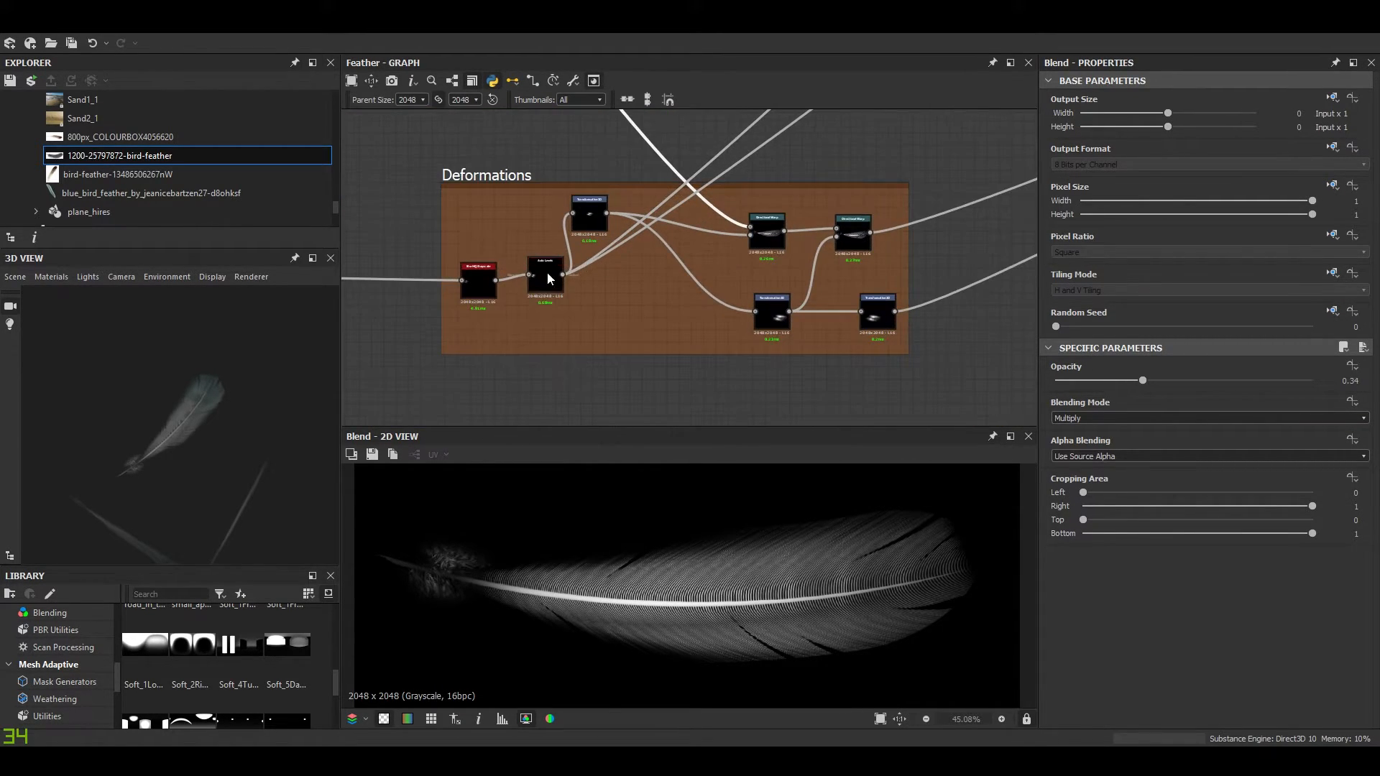
pyautogui.moveTo(561, 276); pyautogui.dragTo(586, 290, button='middle')
pyautogui.scroll(4, 786, 250)
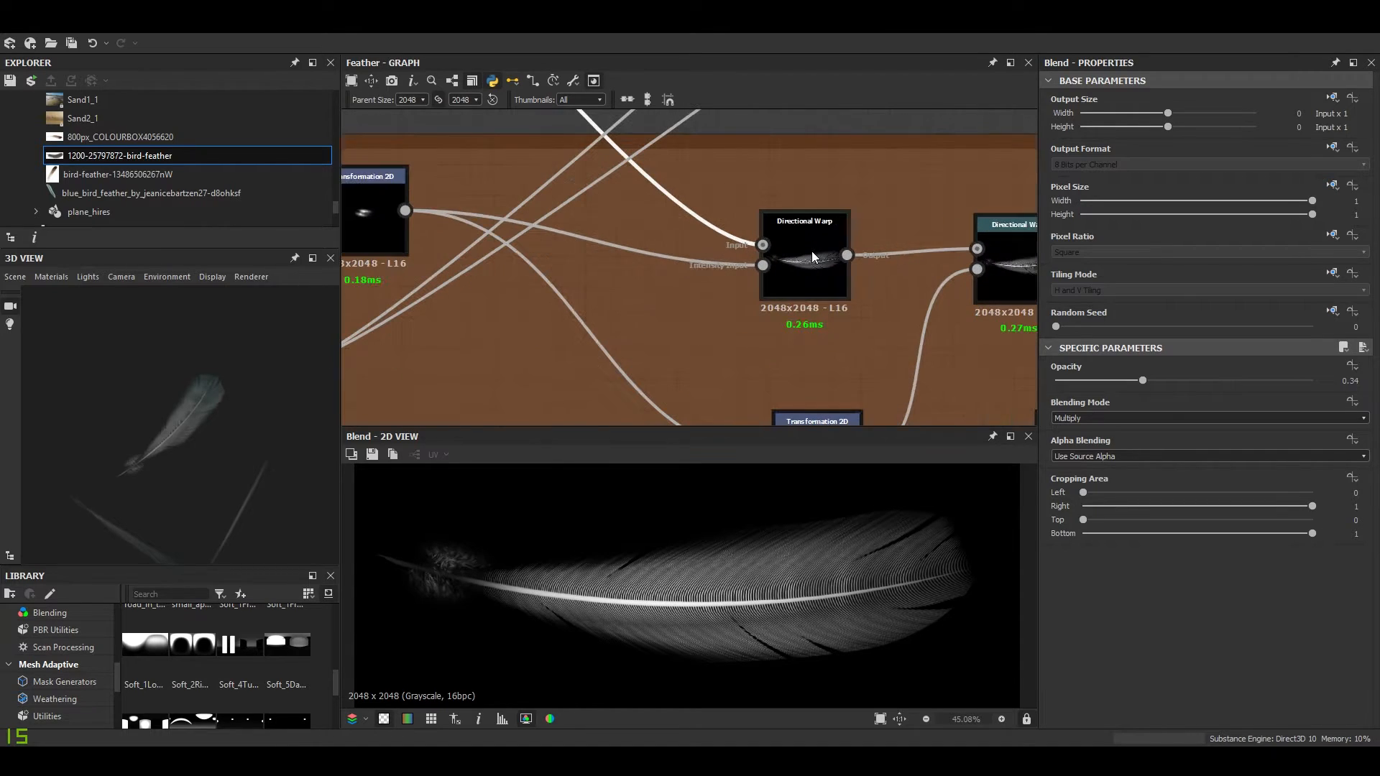
pyautogui.doubleClick(811, 249)
pyautogui.moveTo(812, 251); pyautogui.dragTo(808, 297, button='middle')
pyautogui.moveTo(988, 285); pyautogui.dragTo(787, 260, button='middle')
pyautogui.click(810, 270)
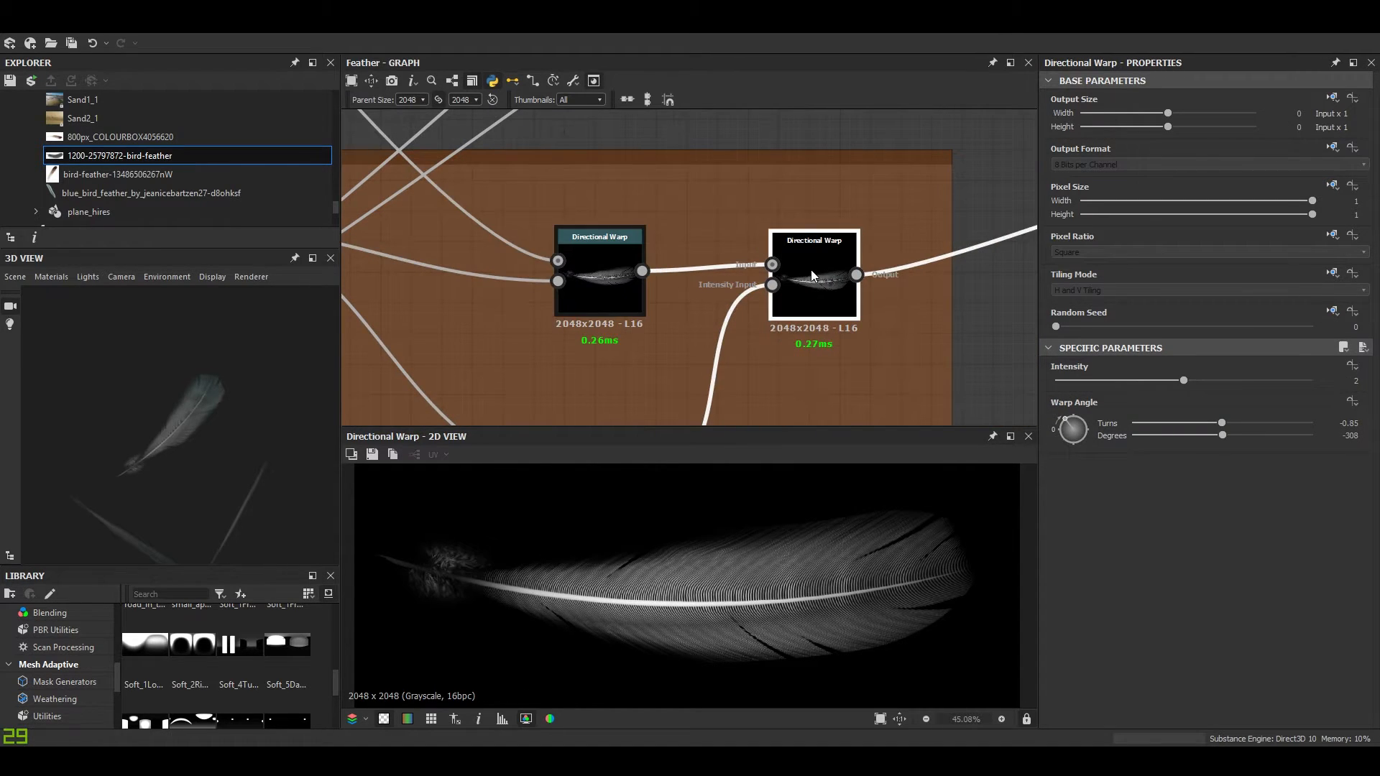
# Go to the Color frame and select the Blend that combines the Normal To Height HQ result with the Gradient Map
pyautogui.scroll(-4, 681, 253)
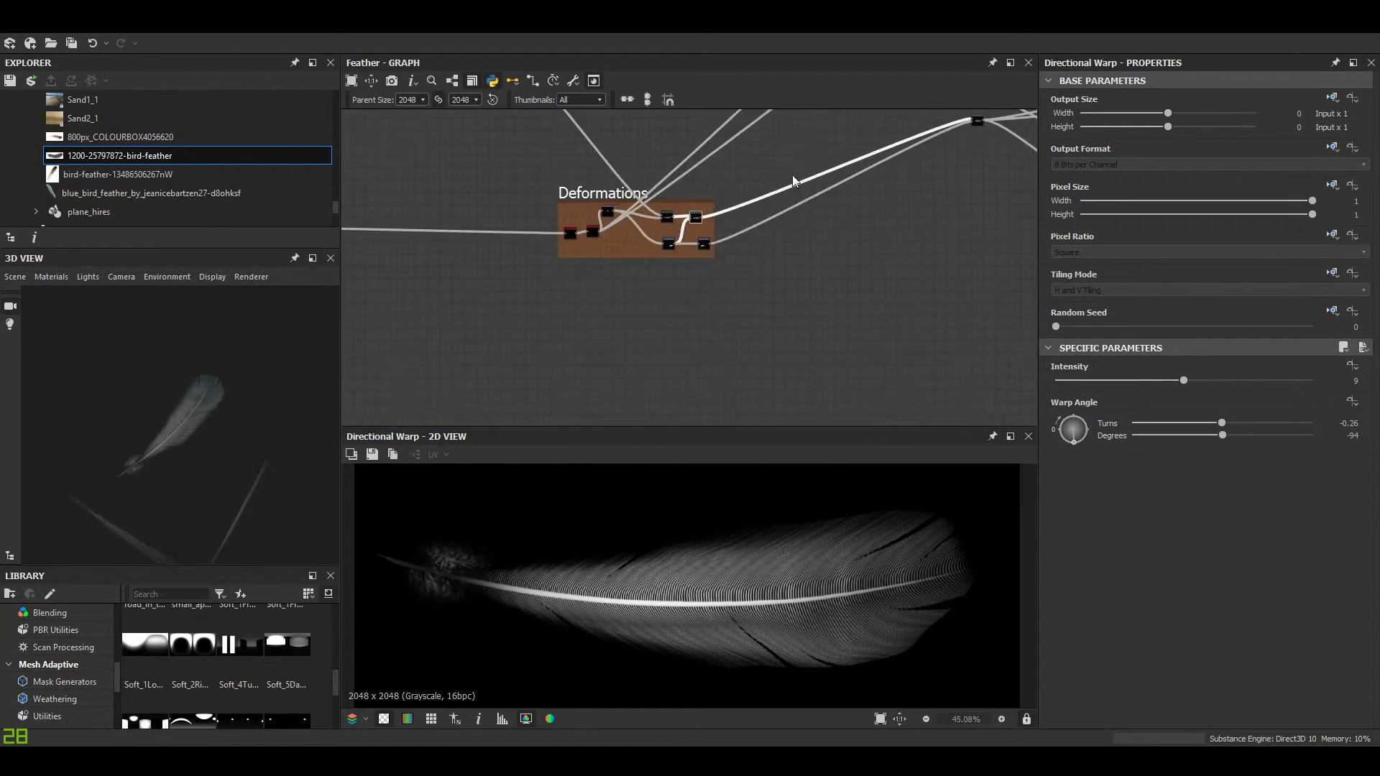
pyautogui.moveTo(748, 209); pyautogui.dragTo(703, 399, button='middle')
pyautogui.scroll(-3, 703, 399)
pyautogui.scroll(5, 733, 286)
pyautogui.scroll(1, 706, 337)
pyautogui.moveTo(706, 309); pyautogui.dragTo(687, 194, button='middle')
pyautogui.scroll(6, 658, 299)
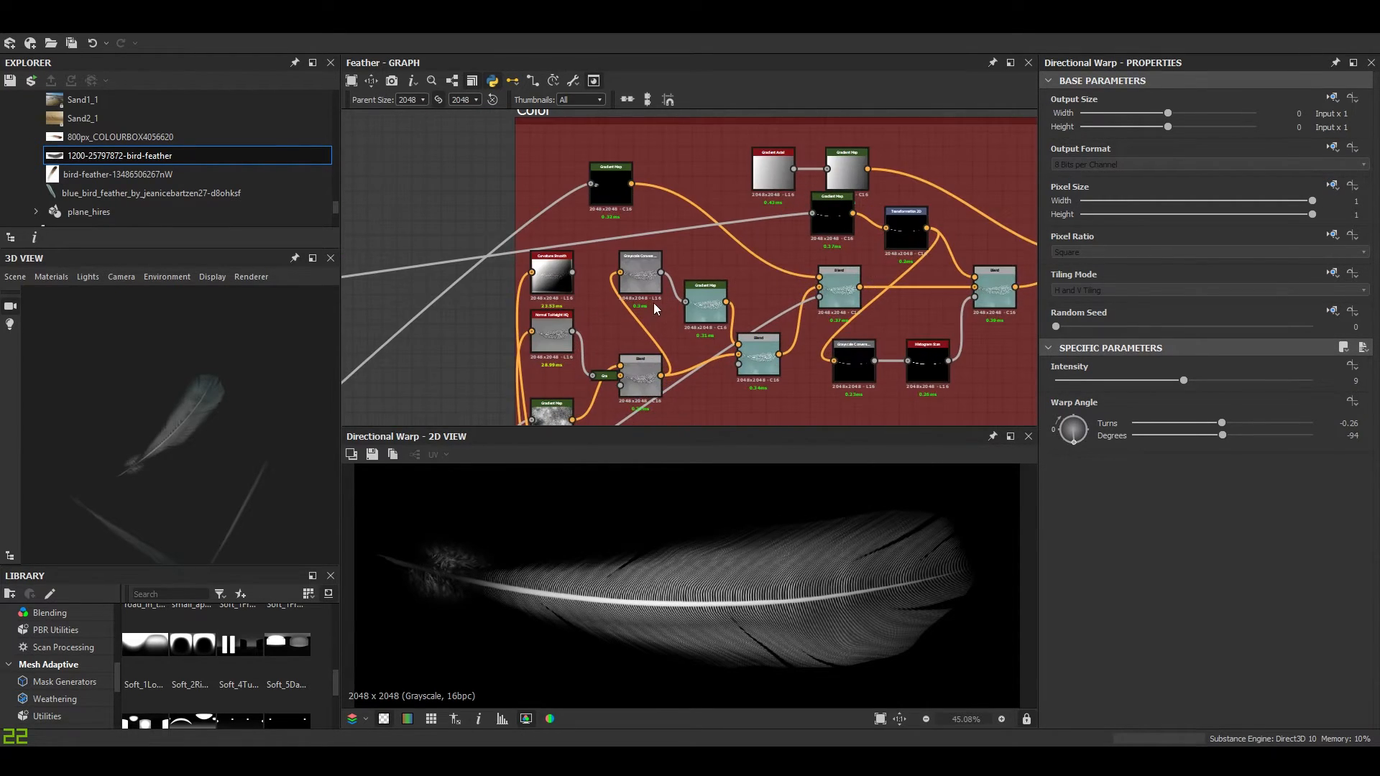
pyautogui.click(652, 225)
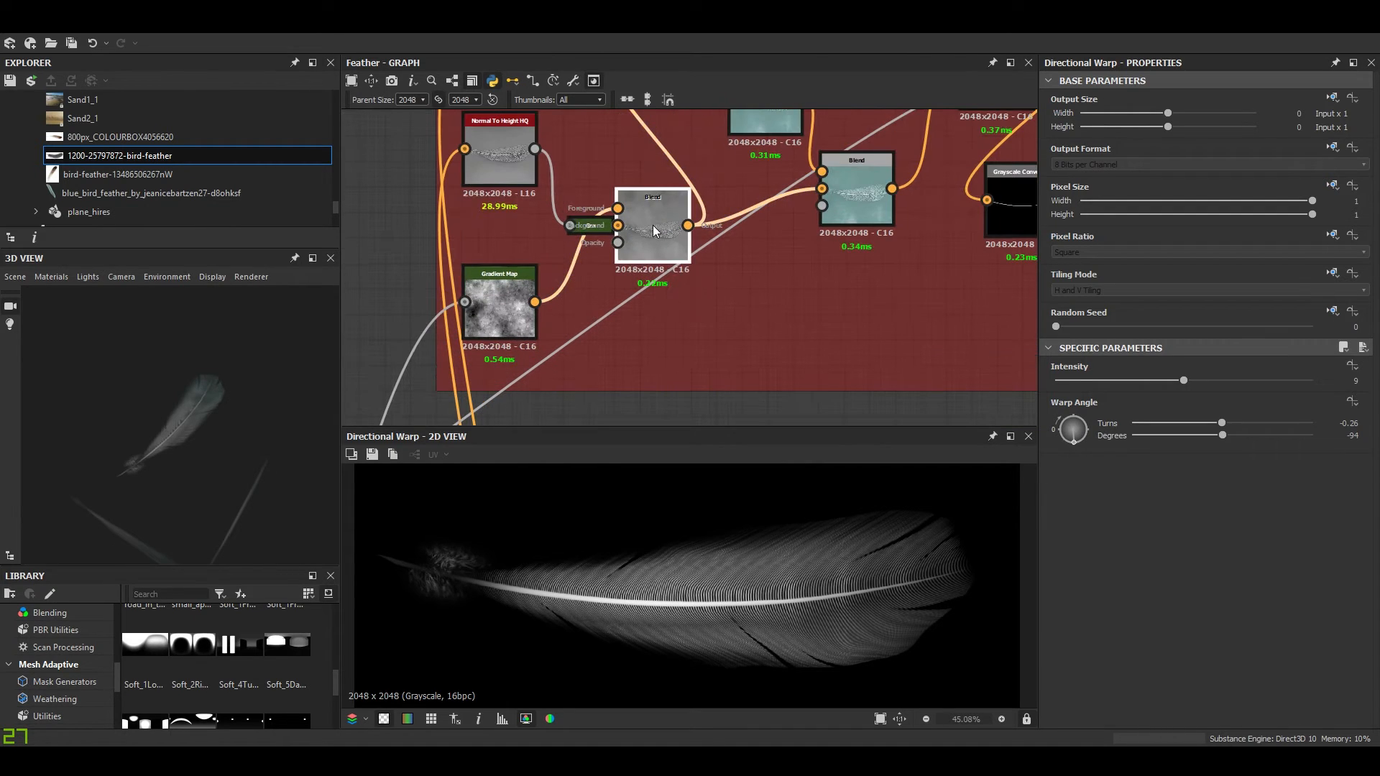
# Trace the teal color branch to the Copy Blend and examine its Auto Levels mask
pyautogui.scroll(2, 757, 590)
pyautogui.moveTo(847, 200); pyautogui.dragTo(646, 318, button='middle')
pyautogui.click(713, 287)
pyautogui.scroll(-3, 721, 279)
pyautogui.scroll(1, 694, 237)
pyautogui.doubleClick(710, 260)
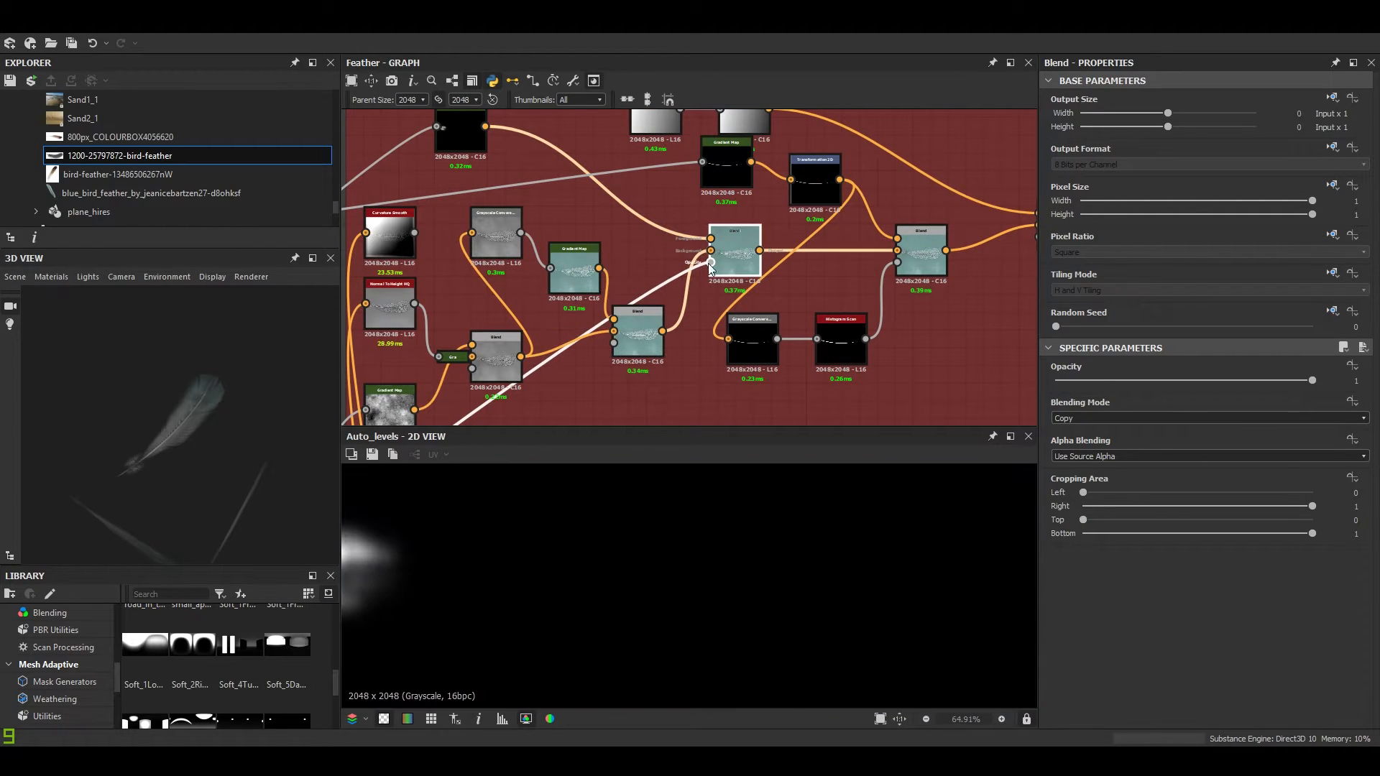
# Preview the Transformation 2D of the rachis color and the Copy Blend that lays it over the feather
pyautogui.scroll(-5, 464, 570)
pyautogui.moveTo(706, 248); pyautogui.dragTo(625, 282, button='middle')
pyautogui.doubleClick(736, 219)
pyautogui.doubleClick(842, 300)
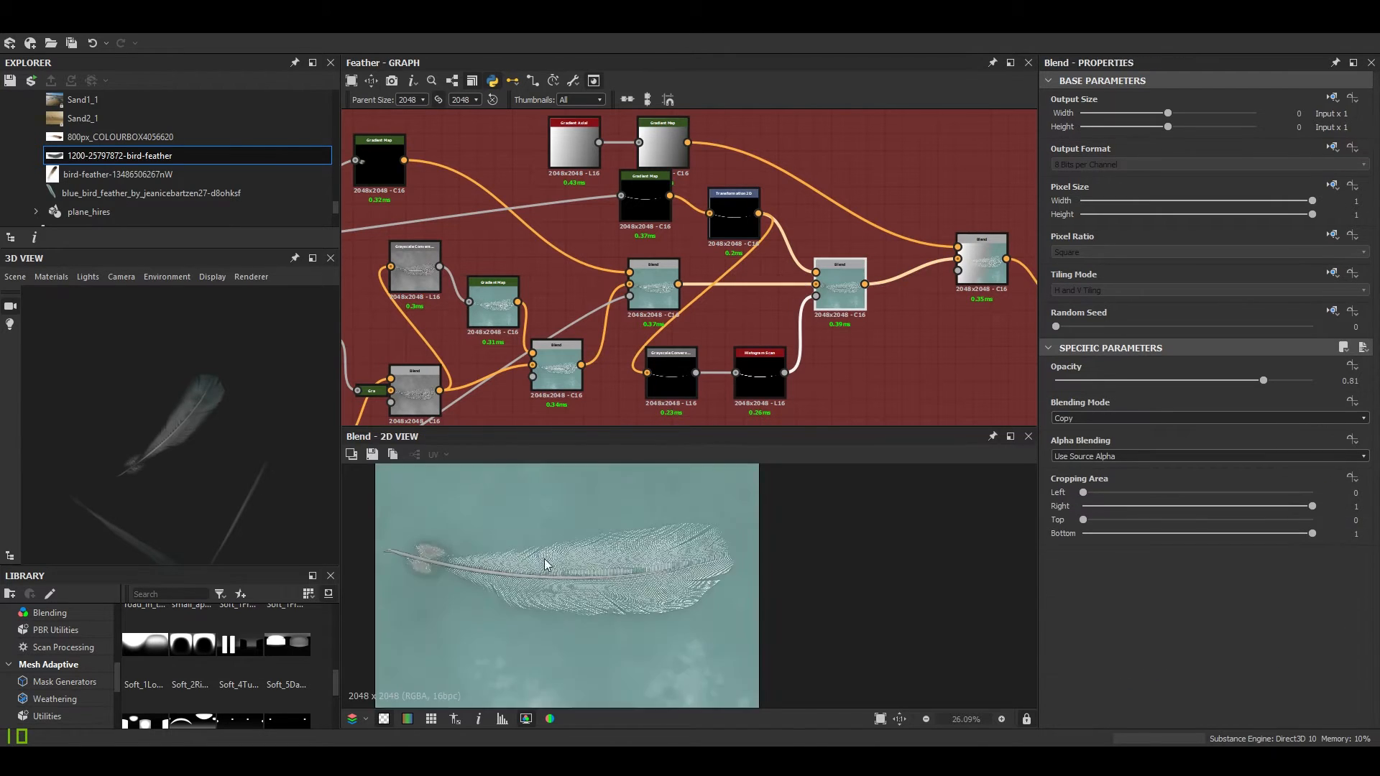
# Inspect the Histogram Scan that masks the rachis and return to the Copy Blend that uses it
pyautogui.scroll(5, 489, 568)
pyautogui.doubleClick(758, 381)
pyautogui.doubleClick(842, 278)
# Move the Gradient Axial and its Gradient Map together, closer to the final Blend in the Color frame
pyautogui.moveTo(660, 160); pyautogui.dragTo(493, 188, button='middle')
pyautogui.moveTo(366, 142); pyautogui.dragTo(528, 188)
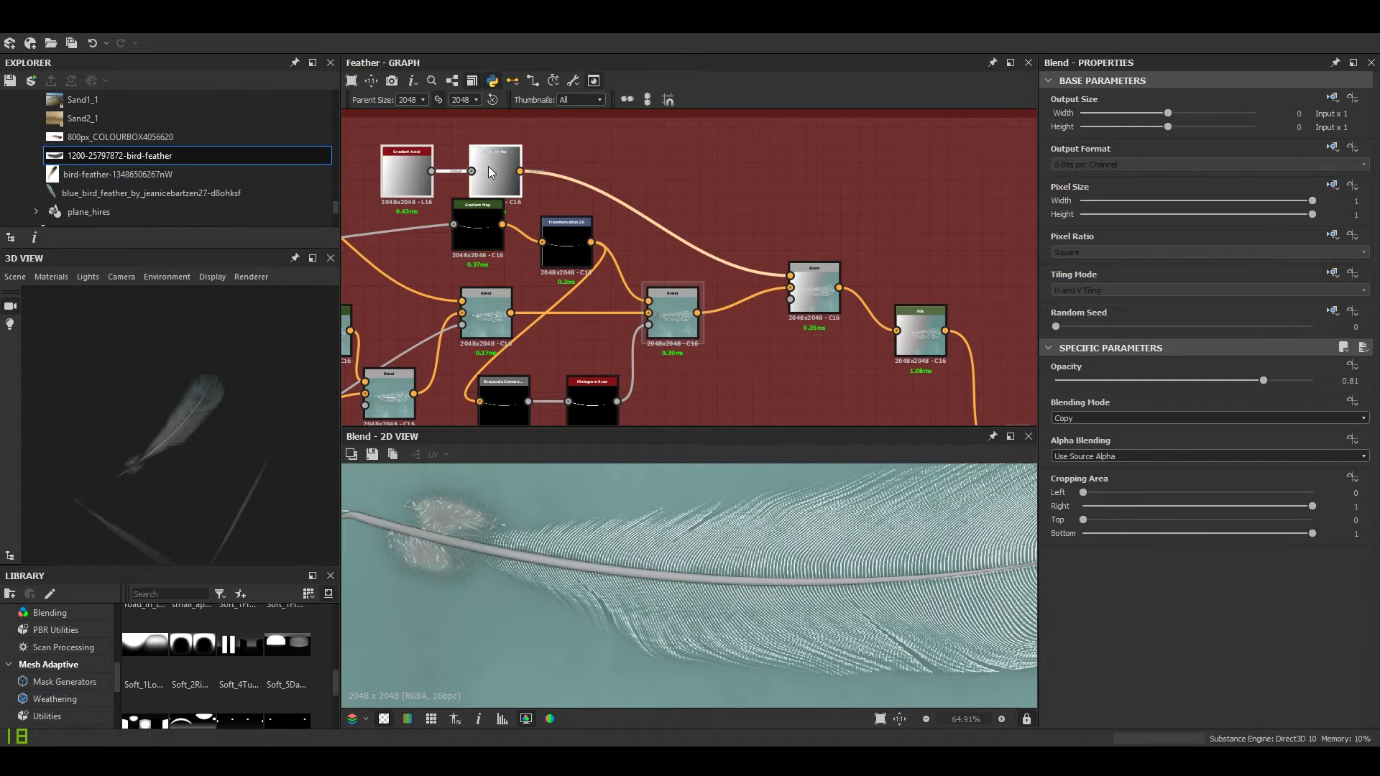
pyautogui.moveTo(412, 175); pyautogui.dragTo(588, 176)
# Preview the Gradient Axial with its Gradient Map, and the Max (Lighten) Blend that merges them with the feather color
pyautogui.doubleClick(587, 175)
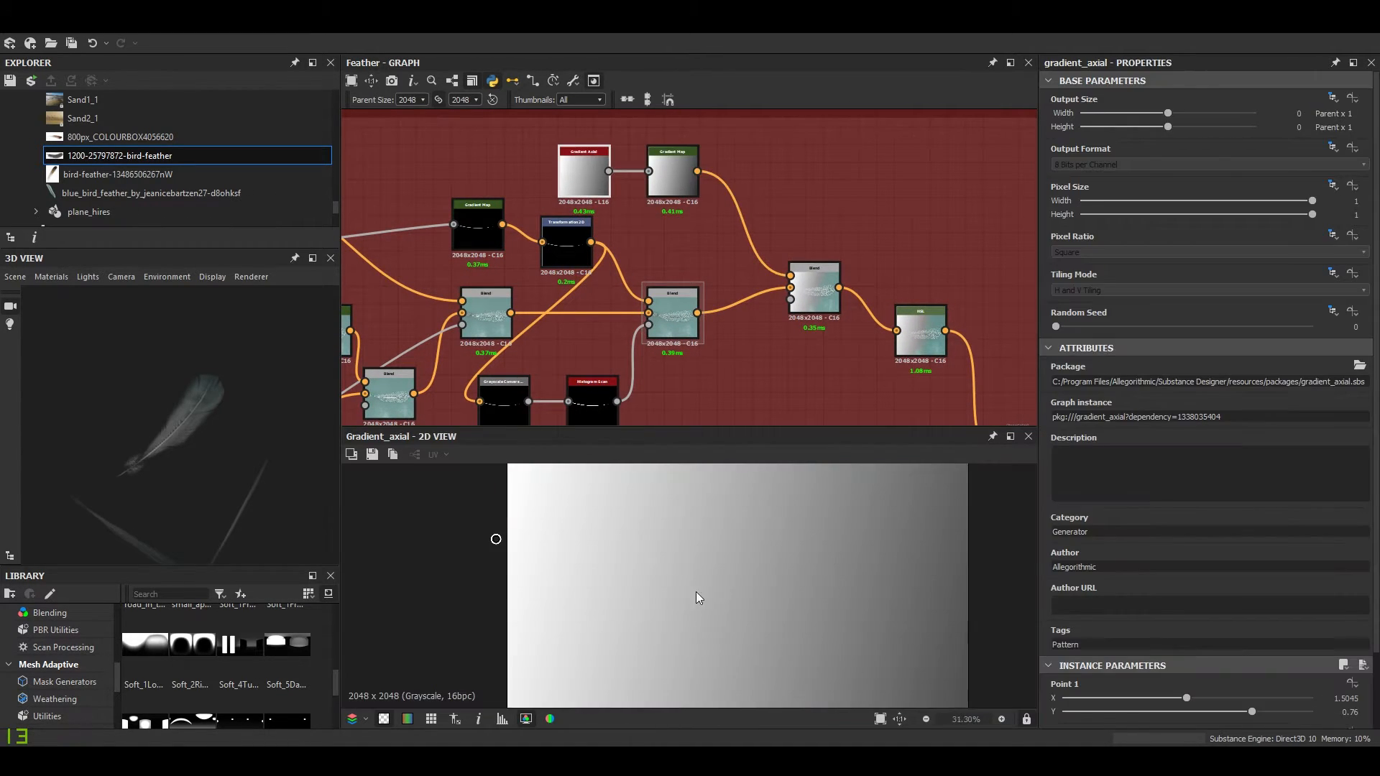
pyautogui.scroll(-6, 708, 589)
pyautogui.click(683, 183)
pyautogui.doubleClick(682, 187)
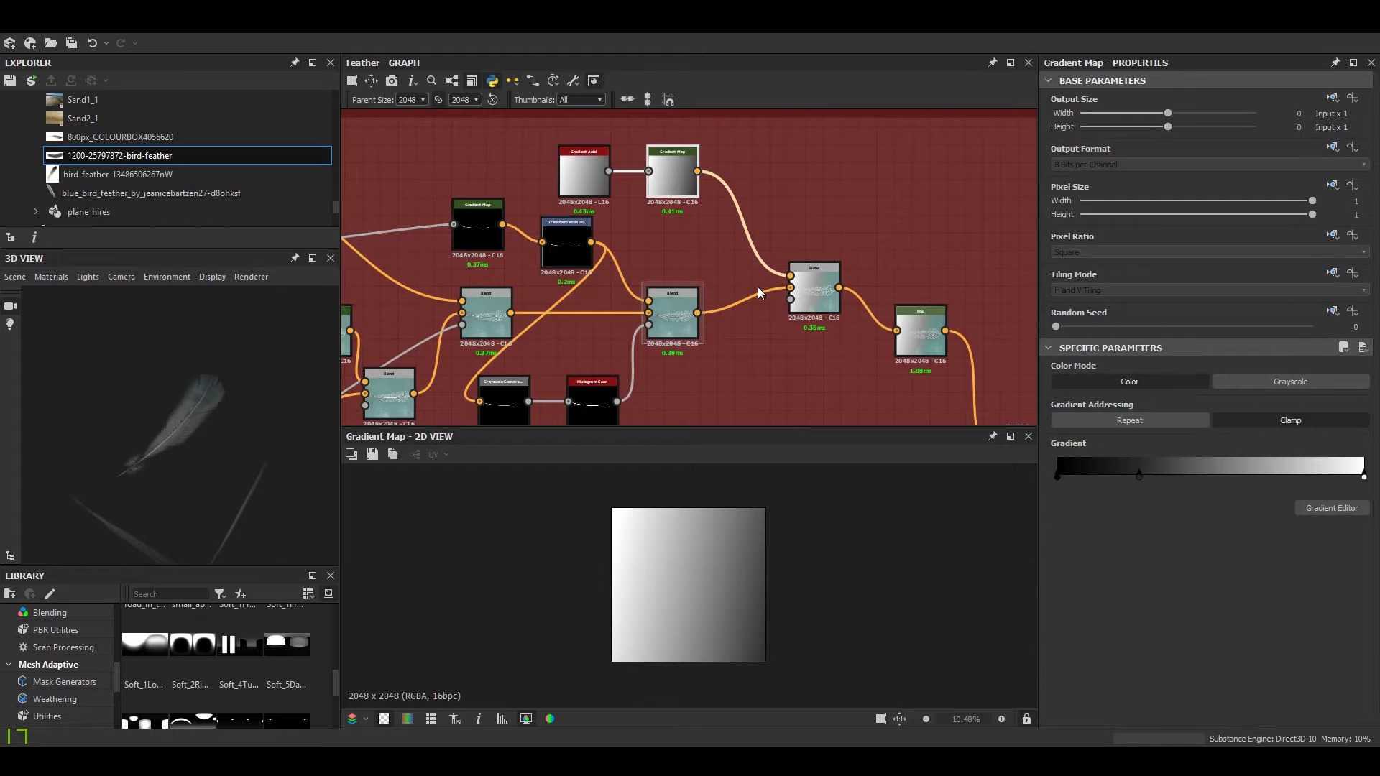
pyautogui.doubleClick(817, 286)
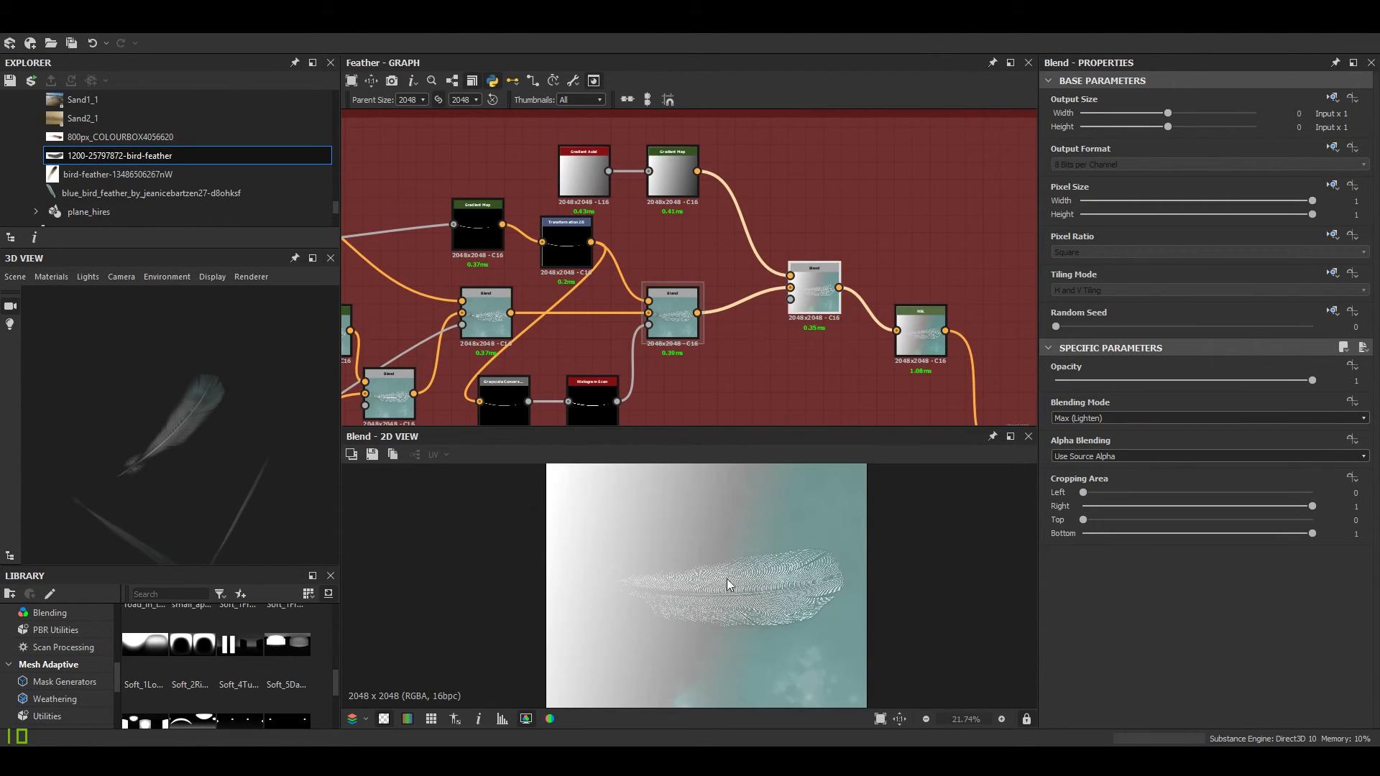
# Preview the Directional Warp that receives the deformed feather and feeds the output branches, outside the Color frame
pyautogui.scroll(-8, 817, 322)
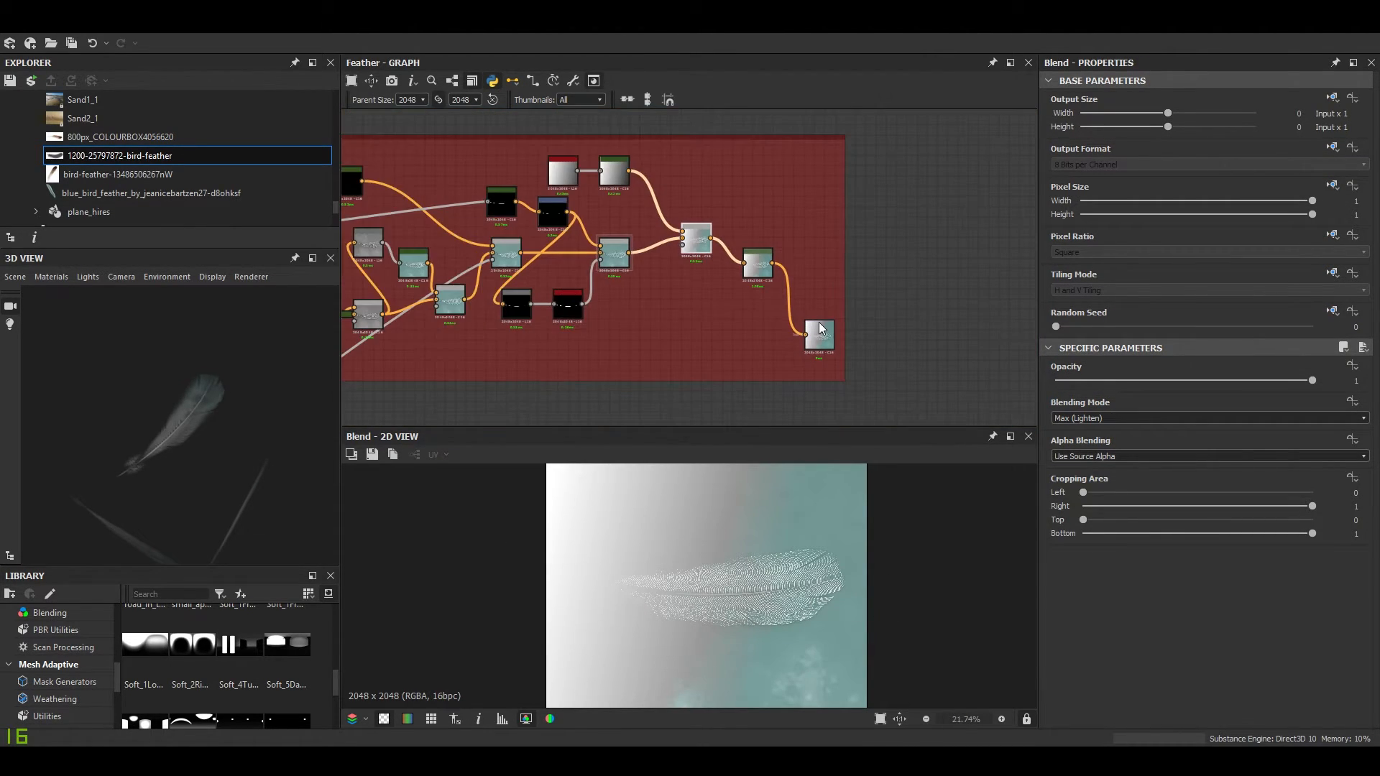
pyautogui.scroll(5, 818, 322)
pyautogui.scroll(-6, 818, 322)
pyautogui.moveTo(818, 322); pyautogui.dragTo(780, 181, button='middle')
pyautogui.scroll(-3, 818, 275)
pyautogui.scroll(6, 724, 351)
pyautogui.doubleClick(567, 214)
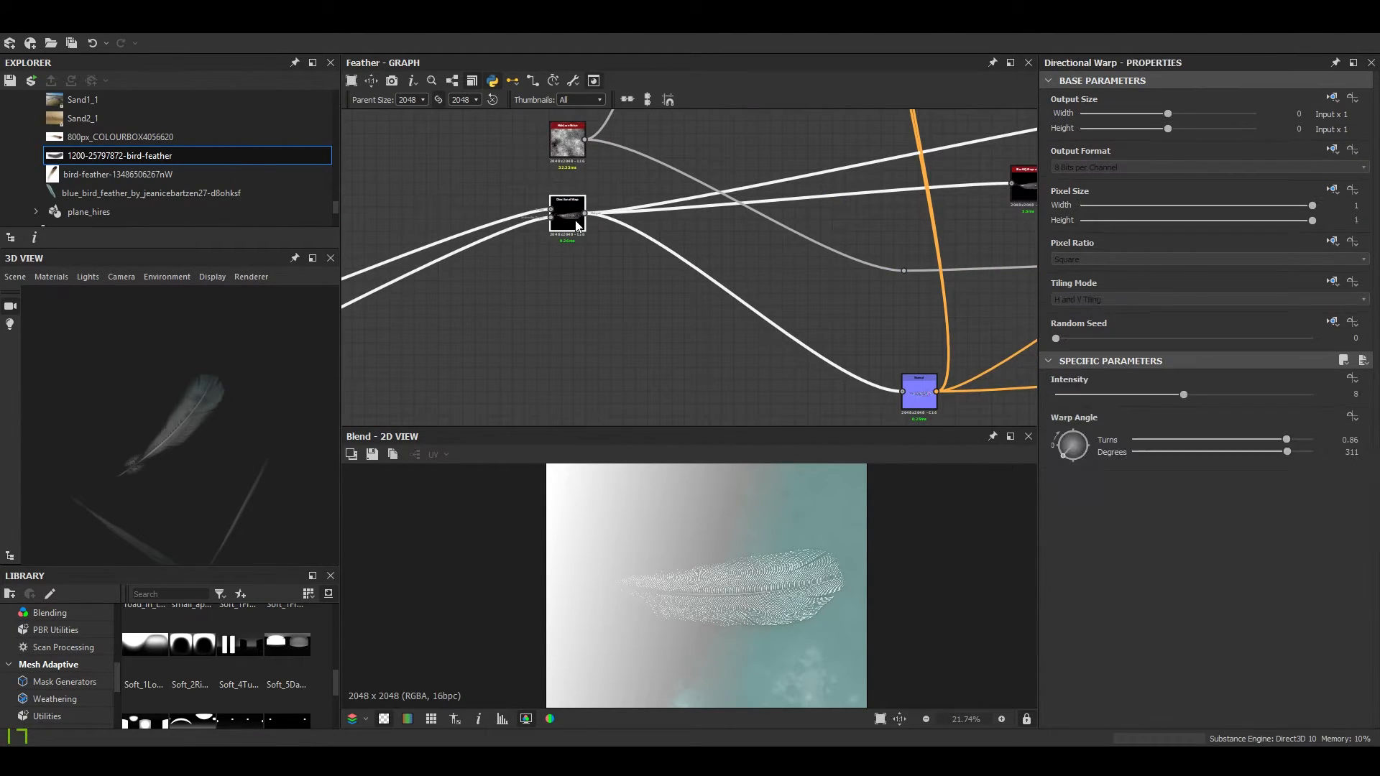
pyautogui.scroll(5, 753, 600)
pyautogui.scroll(2, 562, 222)
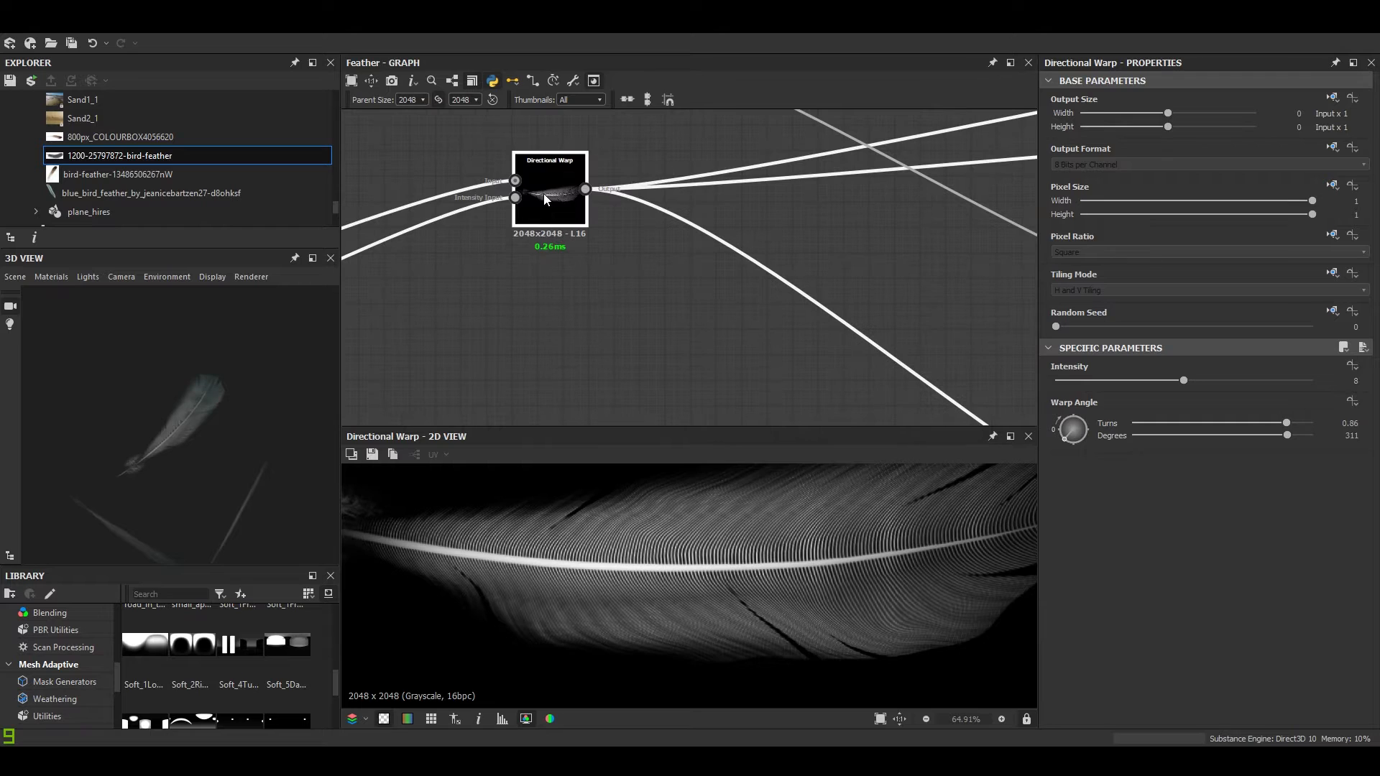
# Preview the Transformation 2D connected to the Directional Warp and return to the warped feather for a close look
pyautogui.scroll(-2, 623, 264)
pyautogui.scroll(-1, 623, 263)
pyautogui.scroll(2, 577, 234)
pyautogui.doubleClick(579, 238)
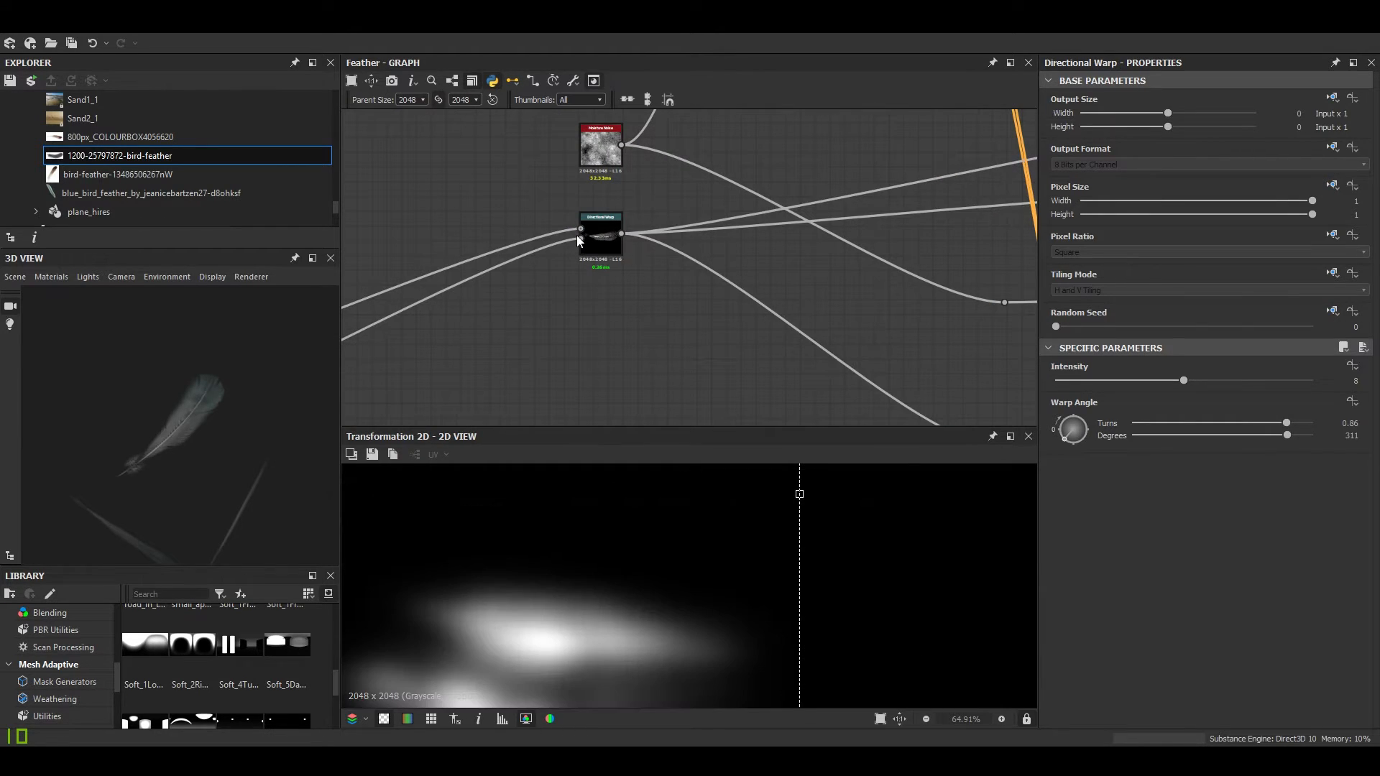
pyautogui.scroll(-5, 645, 638)
pyautogui.doubleClick(600, 233)
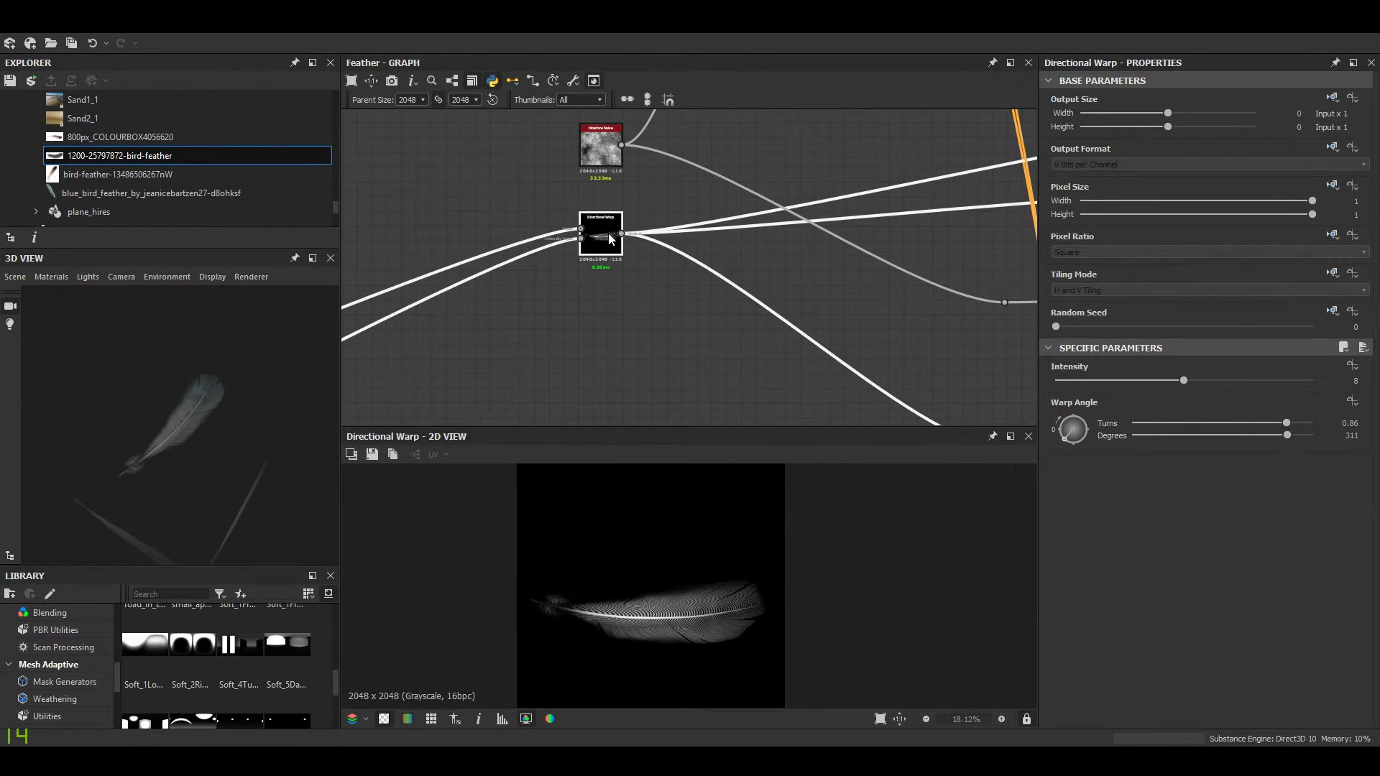
pyautogui.scroll(3, 545, 650)
pyautogui.scroll(3, 545, 650)
pyautogui.scroll(-3, 607, 256)
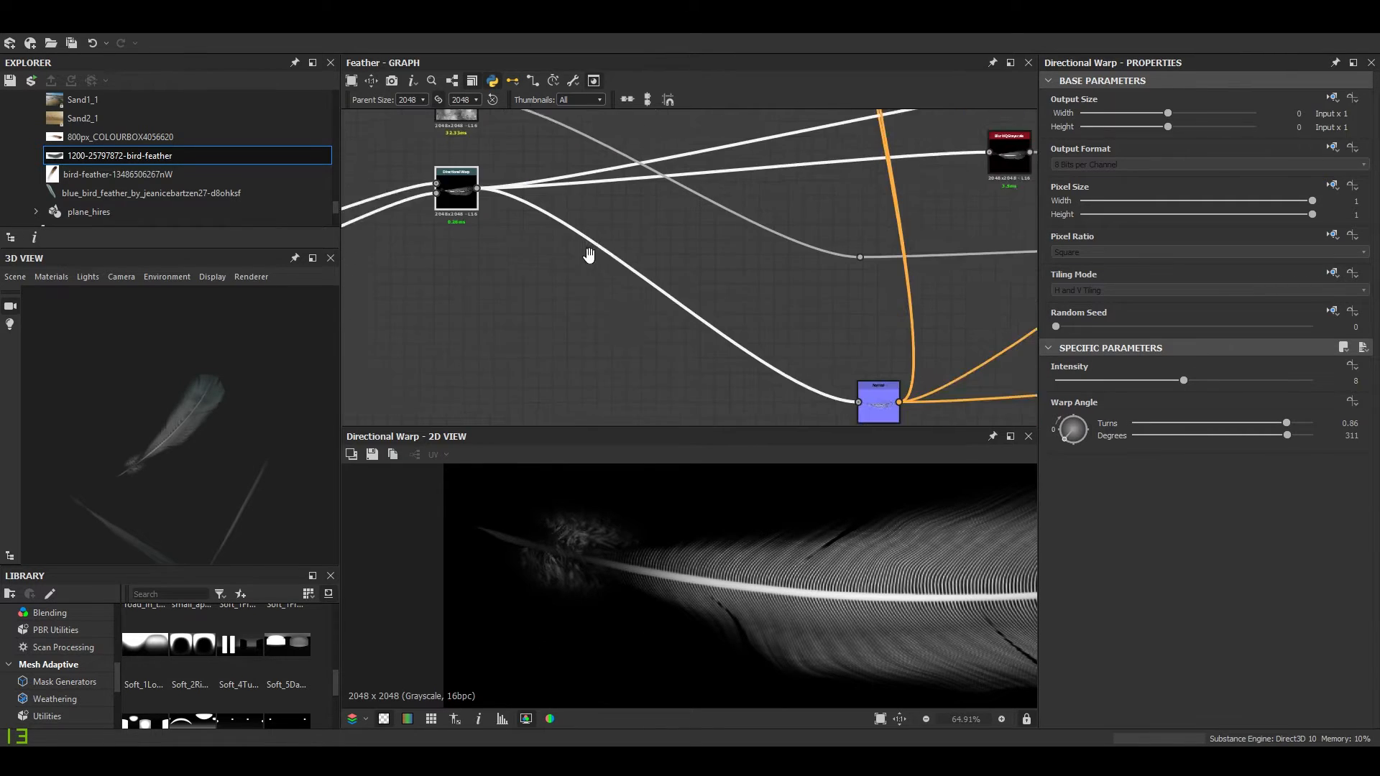
# Preview the Normal node generated from the warped feather and examine its barb detail
pyautogui.doubleClick(750, 361)
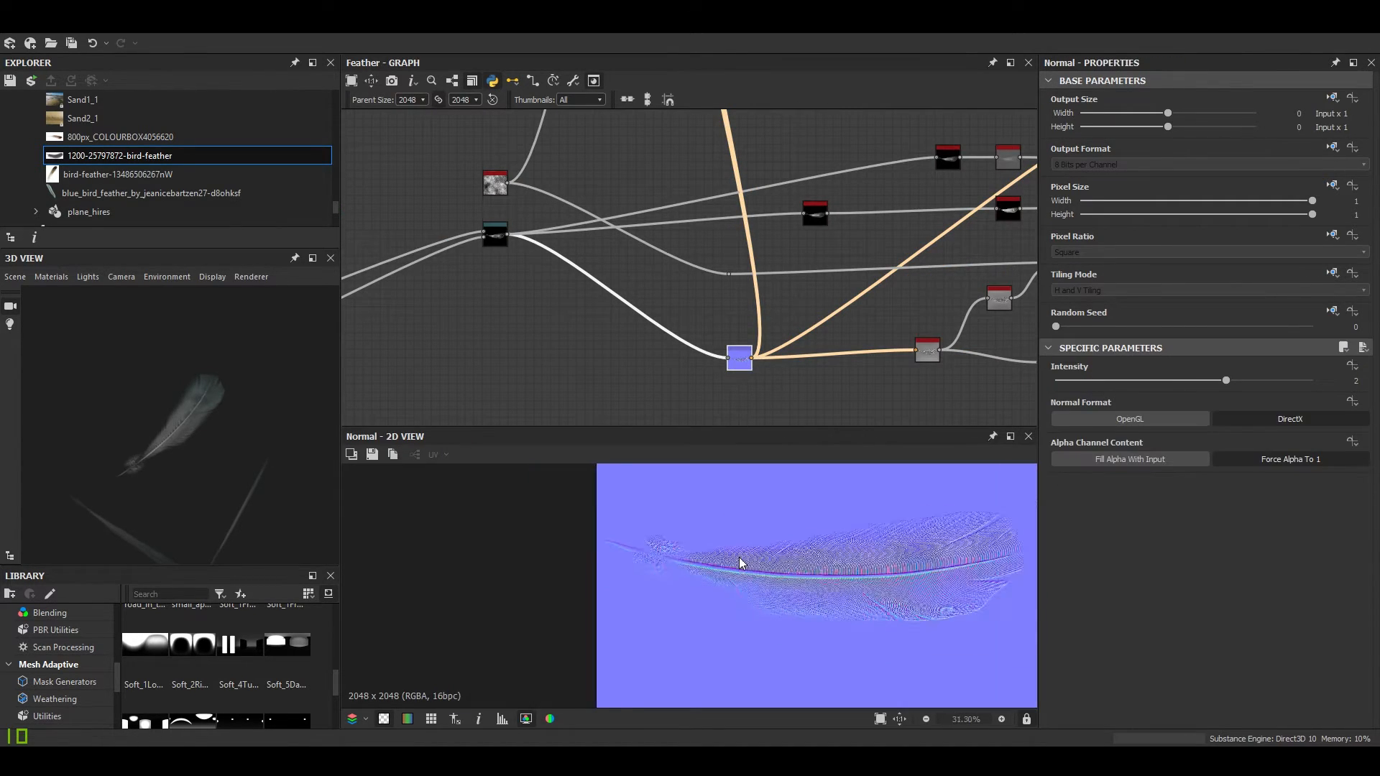
pyautogui.scroll(-2, 719, 567)
pyautogui.scroll(4, 730, 580)
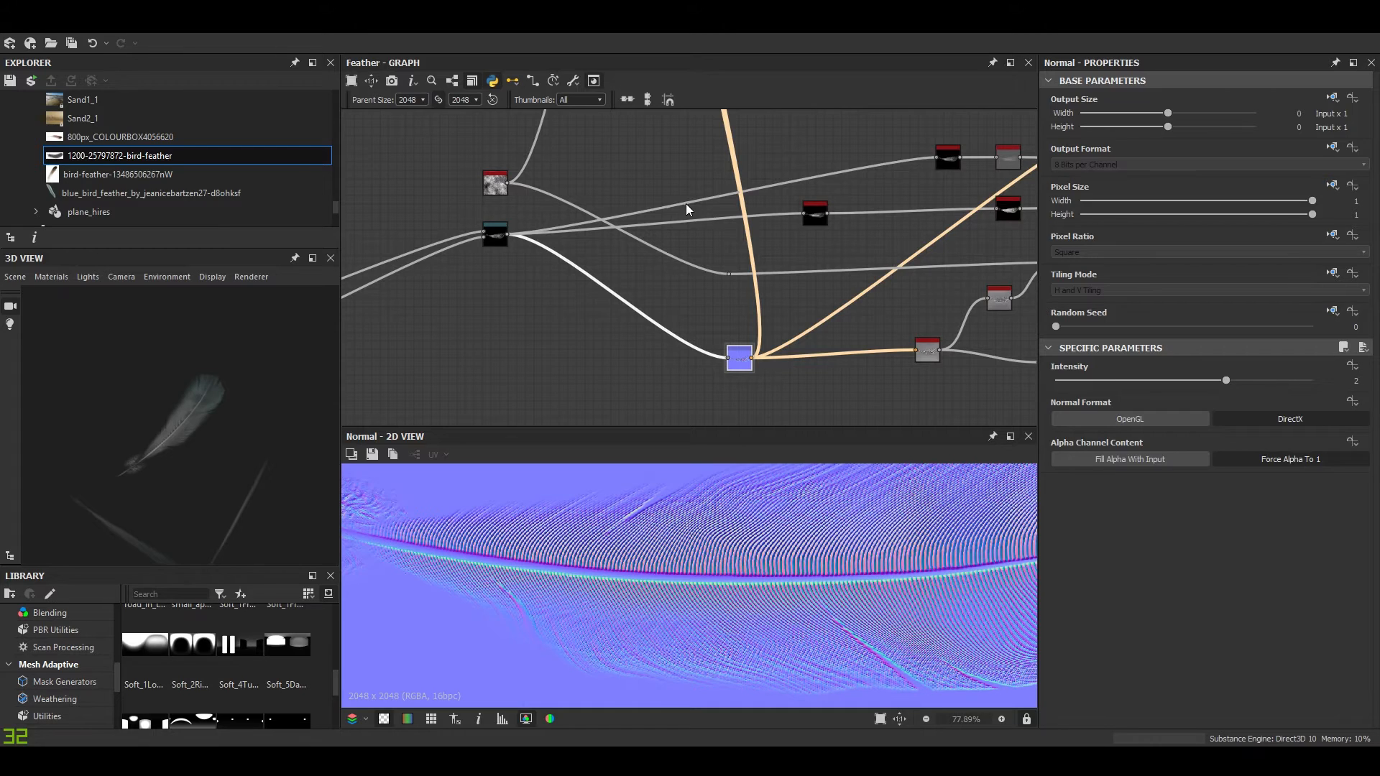
pyautogui.scroll(-4, 709, 208)
# Inspect the Normal To Height HQ node and its instance parameters
pyautogui.scroll(10, 689, 239)
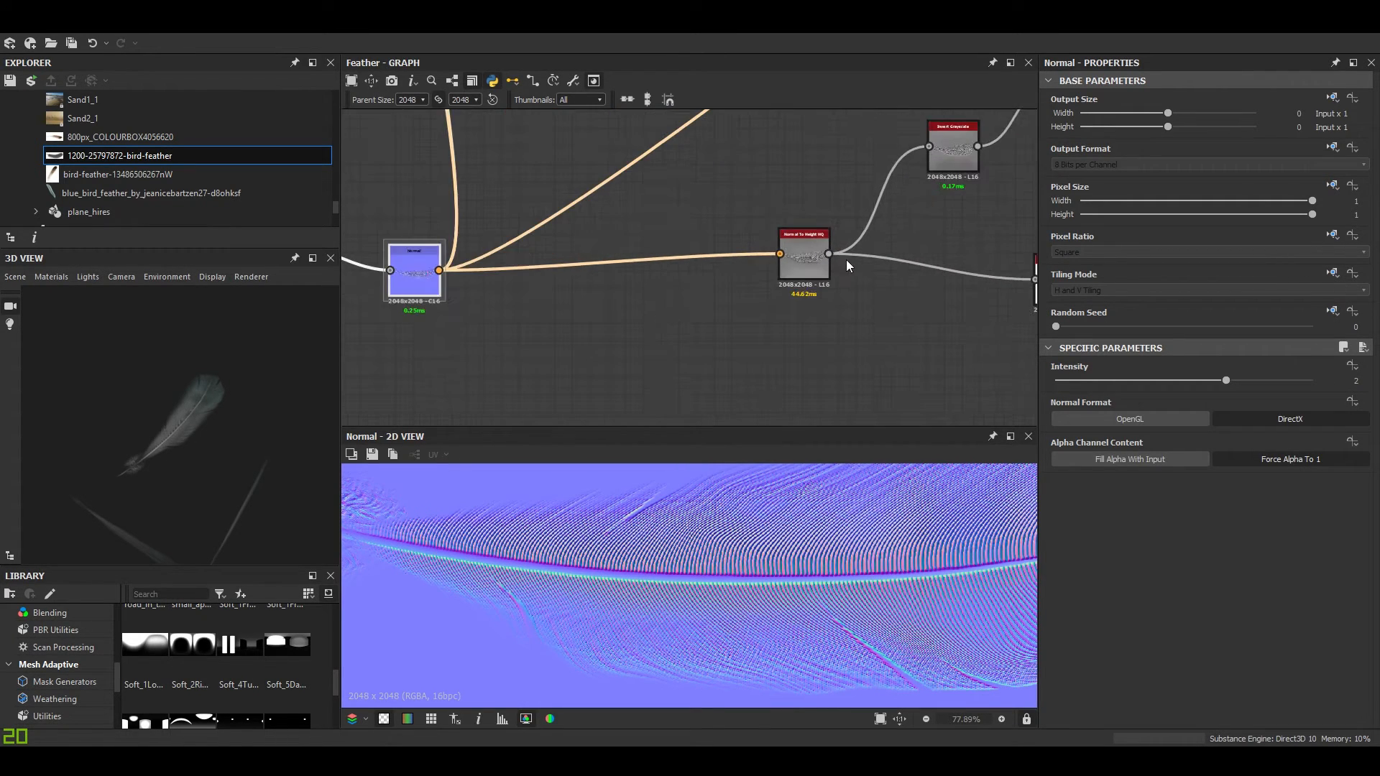
pyautogui.doubleClick(804, 266)
pyautogui.scroll(-4, 802, 526)
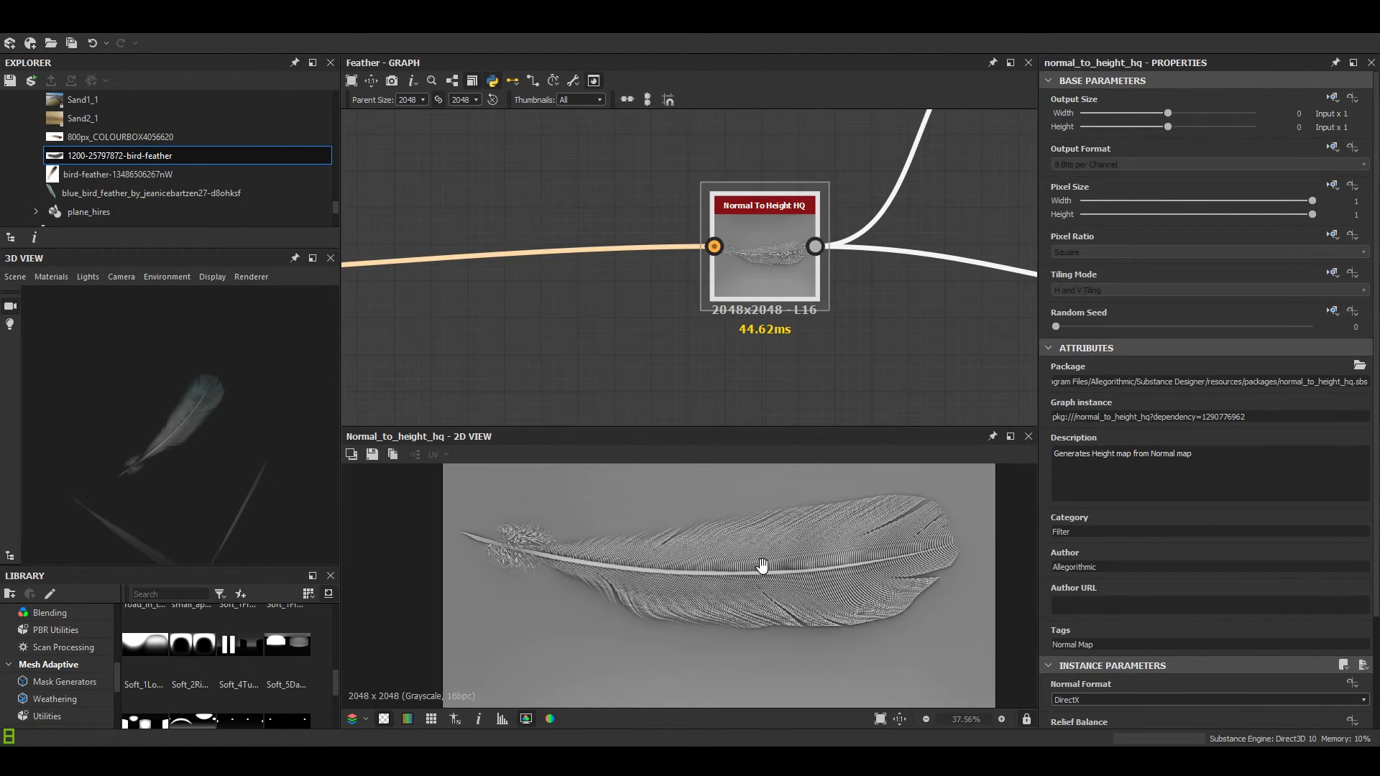
pyautogui.scroll(-3, 1137, 640)
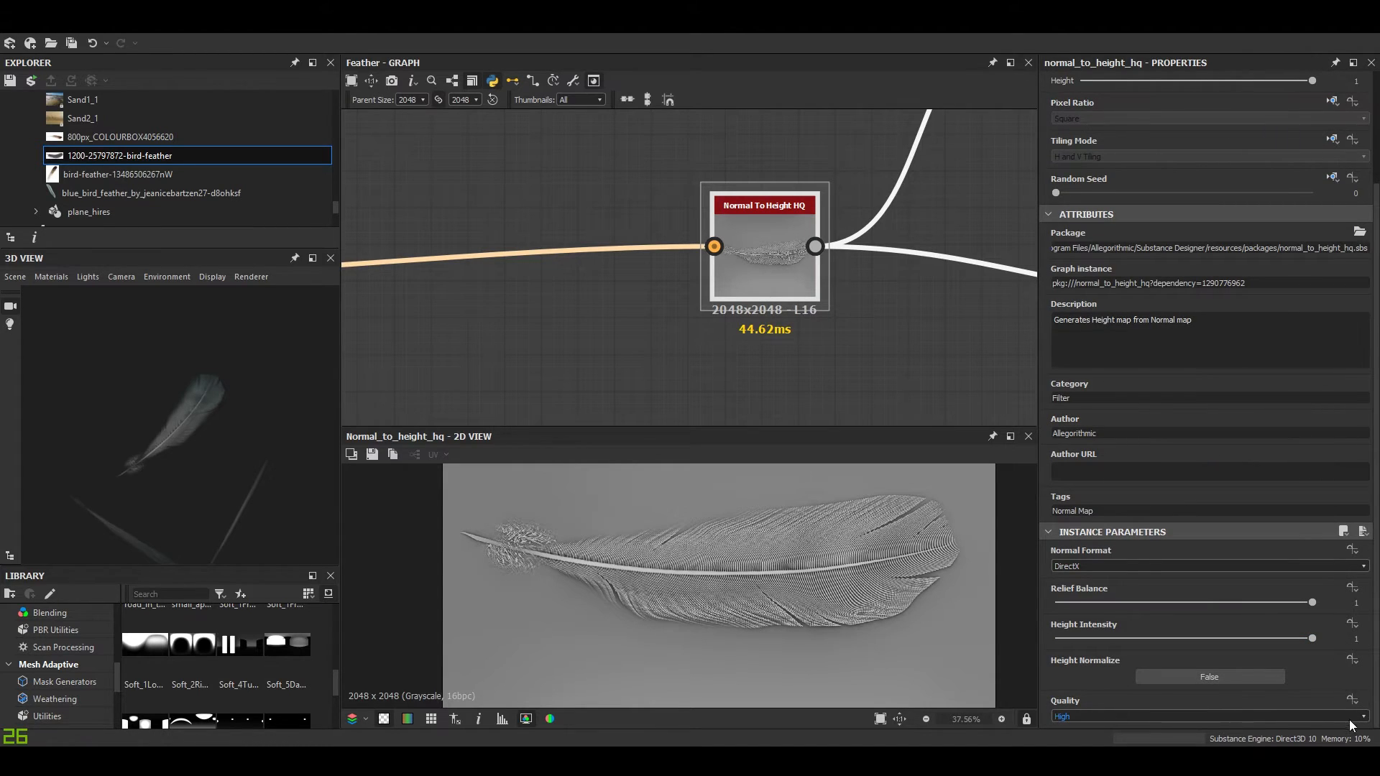
# Inspect the Ambient Occlusion node fed by the height map and its instance parameters
pyautogui.scroll(-3, 827, 263)
pyautogui.moveTo(827, 263); pyautogui.dragTo(386, 227, button='middle')
pyautogui.doubleClick(655, 270)
pyautogui.scroll(3, 695, 605)
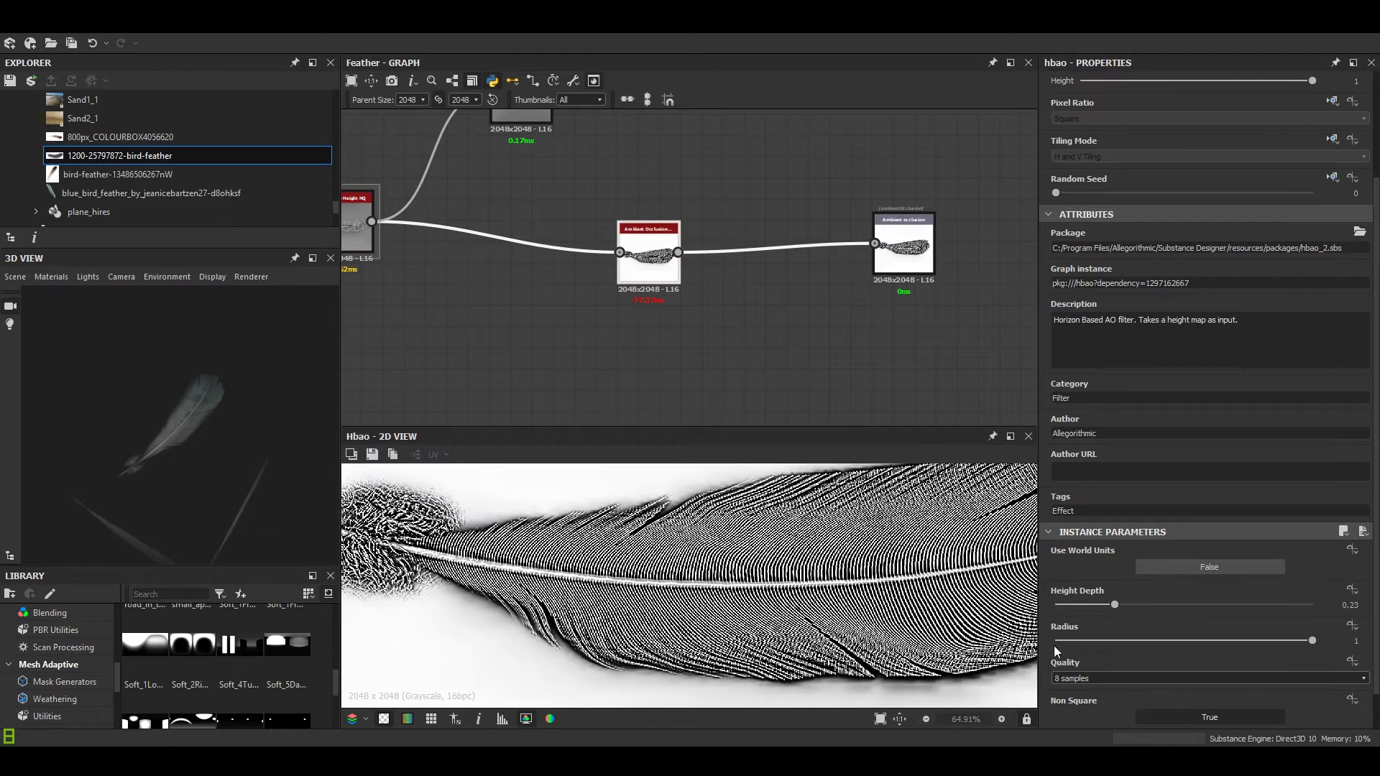
# Preview the Invert Grayscale node that inverts the Normal To Height HQ result
pyautogui.scroll(-3, 779, 233)
pyautogui.moveTo(654, 184); pyautogui.dragTo(671, 334, button='middle')
pyautogui.scroll(4, 671, 334)
pyautogui.doubleClick(635, 287)
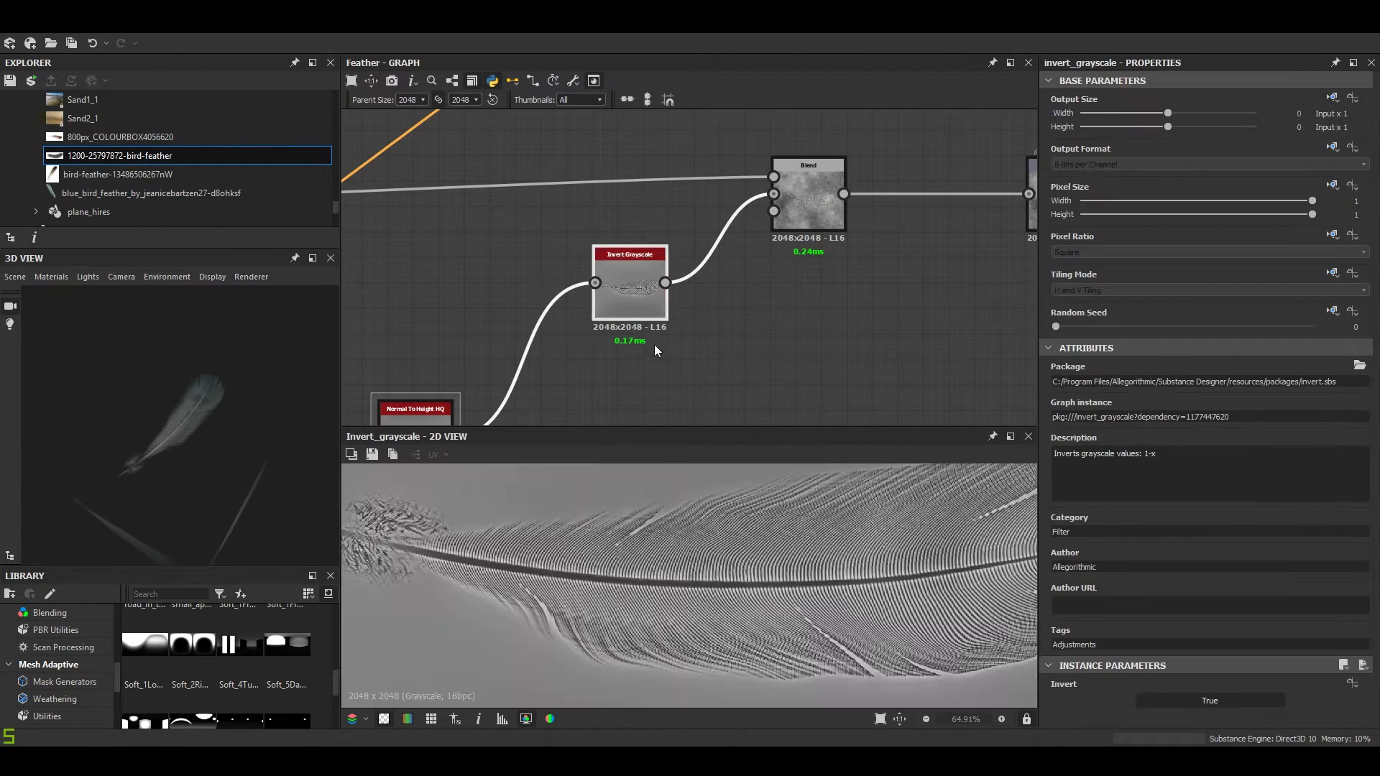
# Preview the Copy Blend that mixes the inverted height with the noise, and the Roughness output it feeds
pyautogui.click(798, 175)
pyautogui.doubleClick(797, 175)
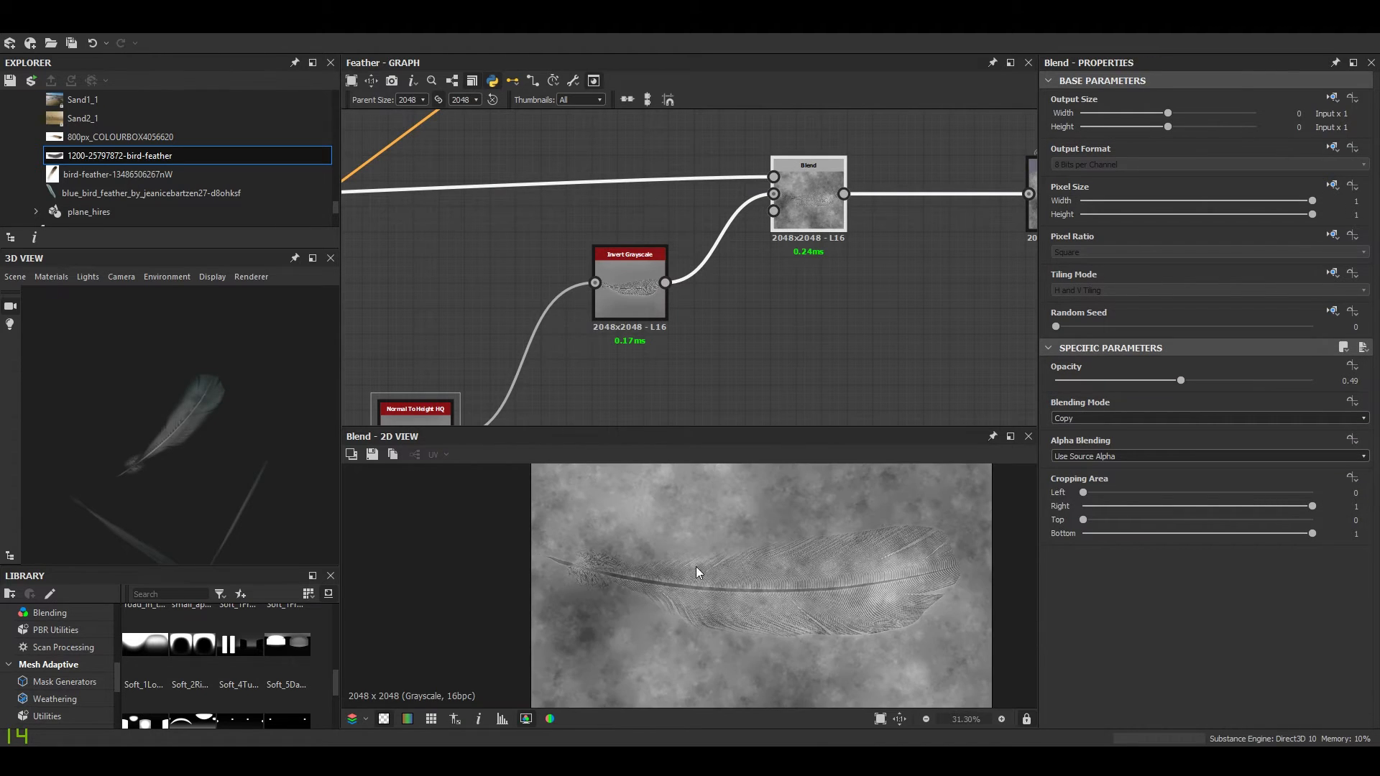
pyautogui.scroll(3, 701, 568)
pyautogui.scroll(-3, 855, 237)
pyautogui.moveTo(967, 201); pyautogui.dragTo(777, 243, button='middle')
pyautogui.scroll(2, 777, 242)
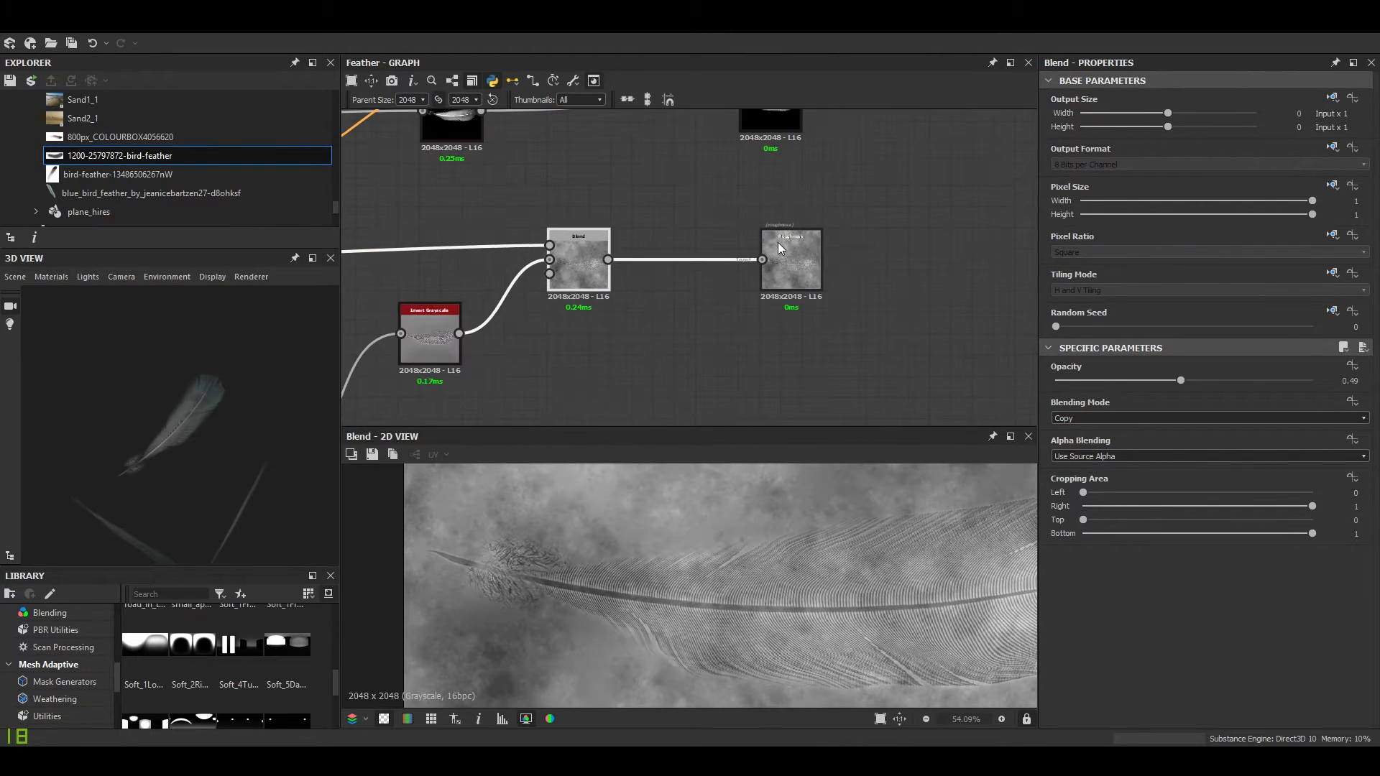
pyautogui.doubleClick(778, 243)
# Trace the opacity branch from its Histogram Scan back to the preceding grayscale blur
pyautogui.moveTo(563, 164); pyautogui.dragTo(719, 339, button='middle')
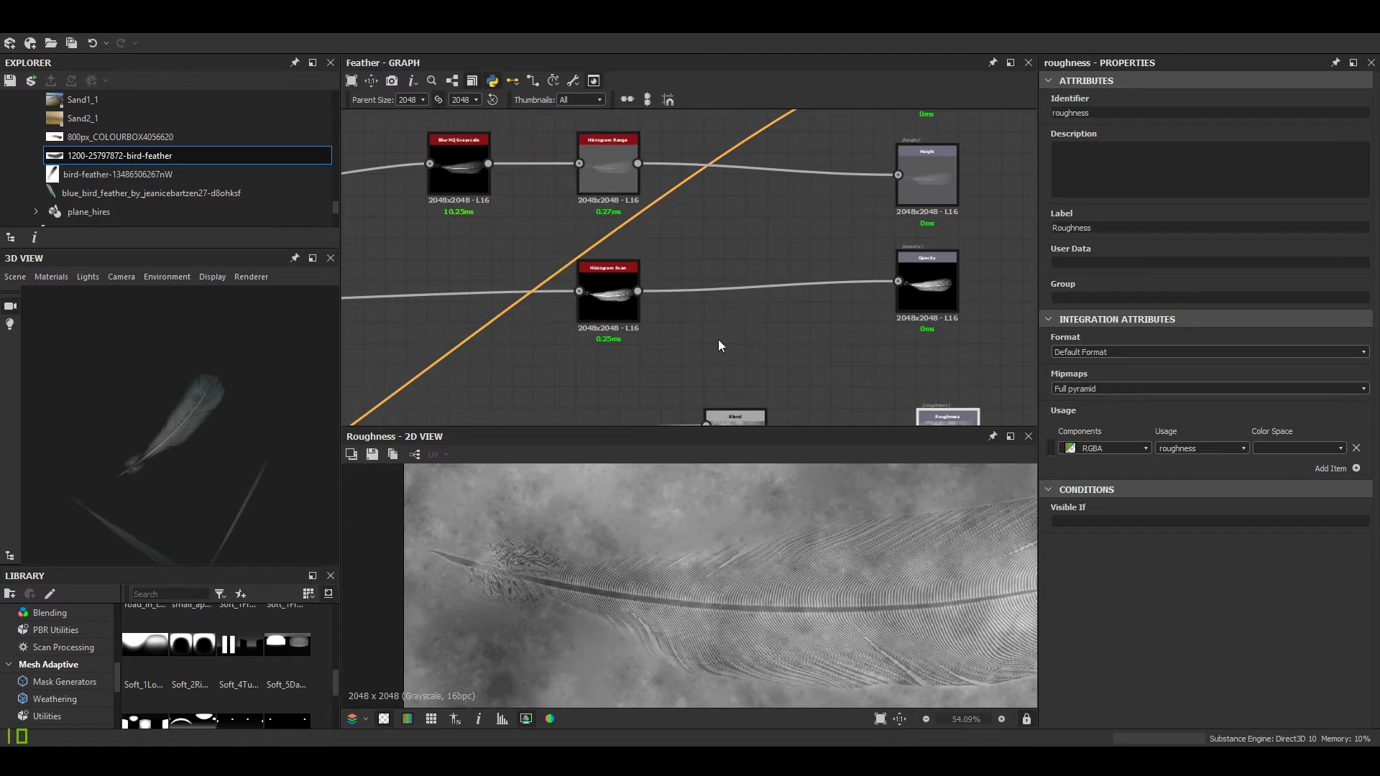
pyautogui.scroll(3, 601, 291)
pyautogui.doubleClick(601, 291)
pyautogui.scroll(-4, 822, 268)
pyautogui.moveTo(821, 267); pyautogui.dragTo(896, 250, button='middle')
pyautogui.scroll(3, 567, 256)
pyautogui.scroll(-3, 567, 256)
pyautogui.moveTo(567, 256)
pyautogui.mouseDown(button='middle')
pyautogui.moveTo(1062, 246)
pyautogui.moveTo(554, 266)
pyautogui.mouseUp(button='middle')
pyautogui.scroll(4, 589, 268)
pyautogui.doubleClick(597, 283)
# Preview the opacity branch's Histogram Scan and the Opacity output it feeds
pyautogui.scroll(-3, 785, 276)
pyautogui.moveTo(785, 276); pyautogui.dragTo(765, 265, button='middle')
pyautogui.scroll(2, 764, 266)
pyautogui.doubleClick(765, 265)
pyautogui.moveTo(859, 246); pyautogui.dragTo(493, 272, button='middle')
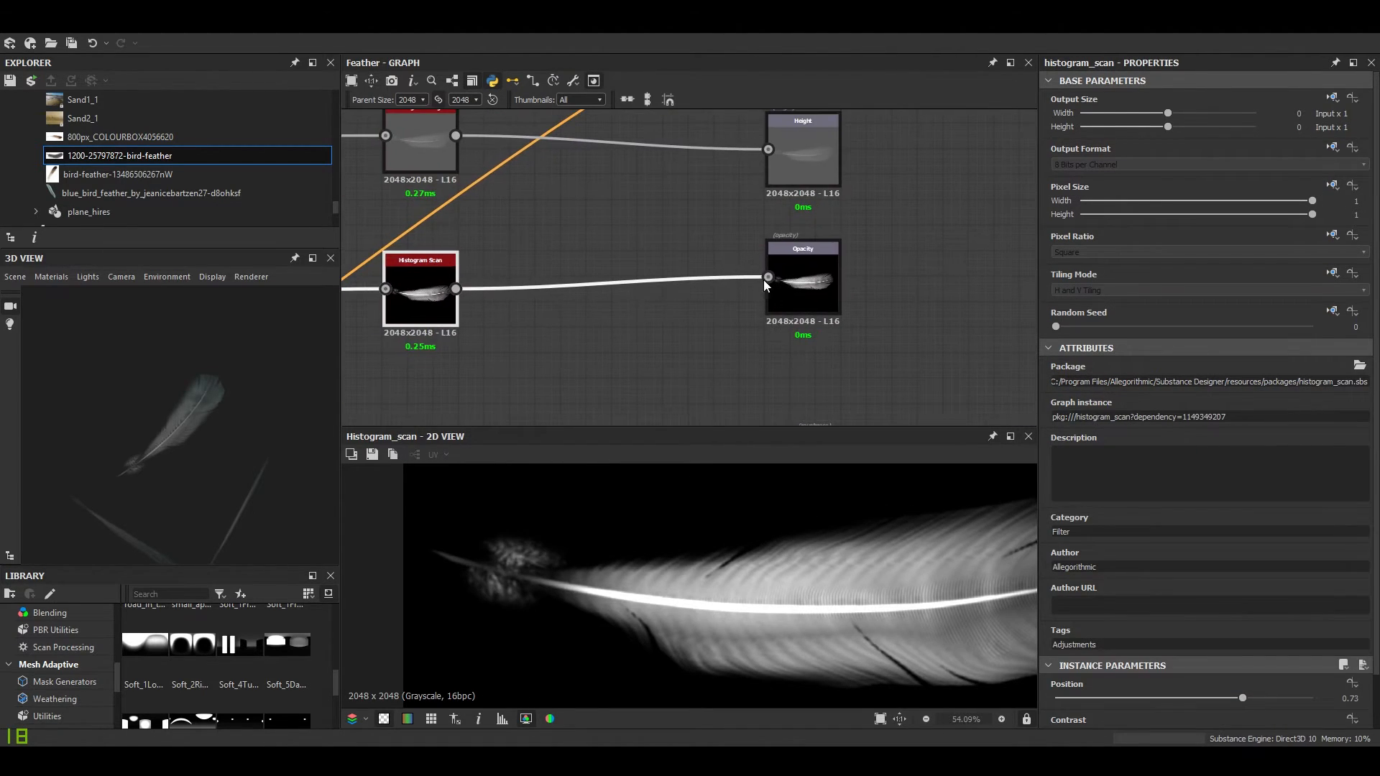
pyautogui.doubleClick(818, 286)
pyautogui.scroll(3, 904, 588)
pyautogui.moveTo(904, 588); pyautogui.dragTo(743, 584, button='middle')
pyautogui.scroll(-5, 662, 570)
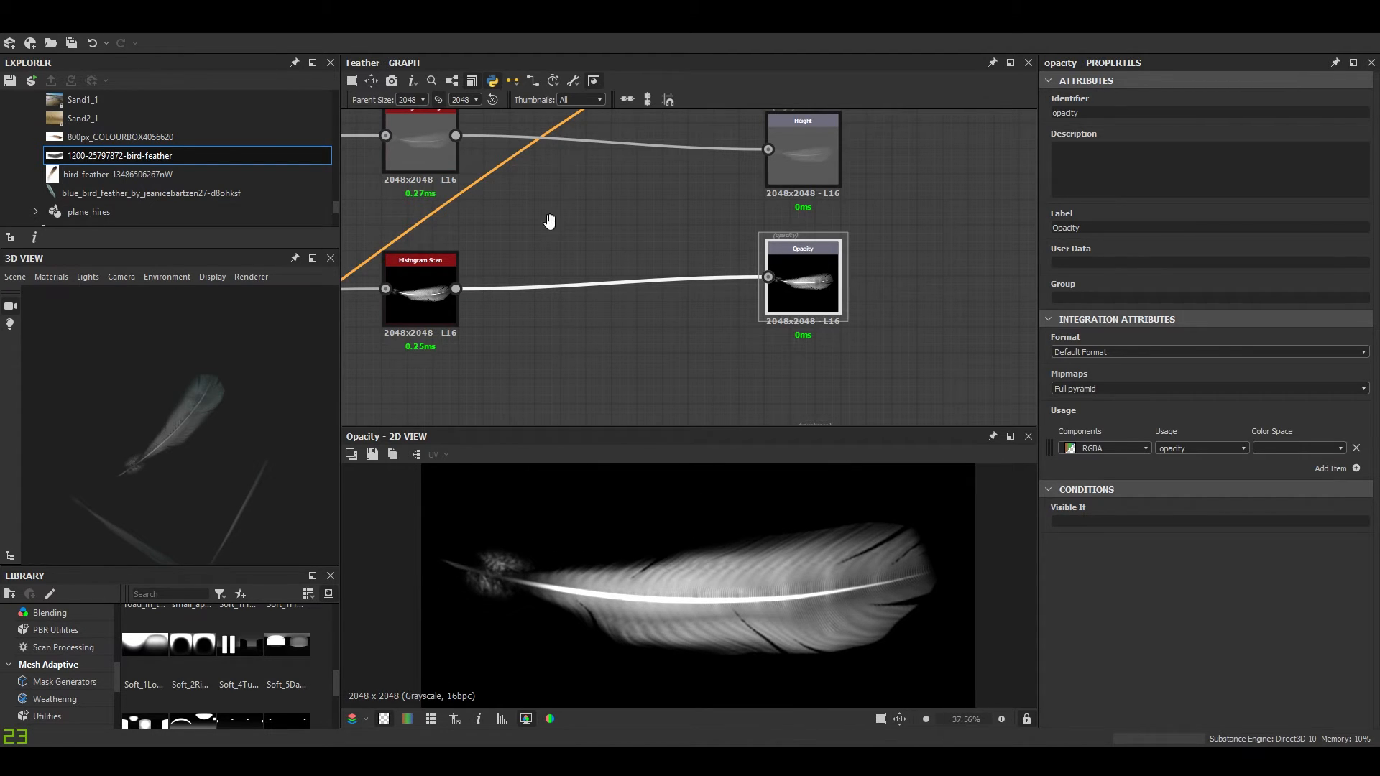
# Follow the height branch from the warped feather and preview its Histogram Range
pyautogui.moveTo(465, 165); pyautogui.dragTo(713, 371, button='middle')
pyautogui.scroll(1, 712, 371)
pyautogui.moveTo(621, 363); pyautogui.dragTo(711, 327, button='middle')
pyautogui.scroll(-1, 552, 313)
pyautogui.scroll(-8, 552, 315)
pyautogui.moveTo(552, 314); pyautogui.dragTo(748, 287, button='middle')
pyautogui.scroll(2, 464, 332)
pyautogui.moveTo(948, 278); pyautogui.dragTo(700, 285, button='middle')
pyautogui.scroll(5, 700, 285)
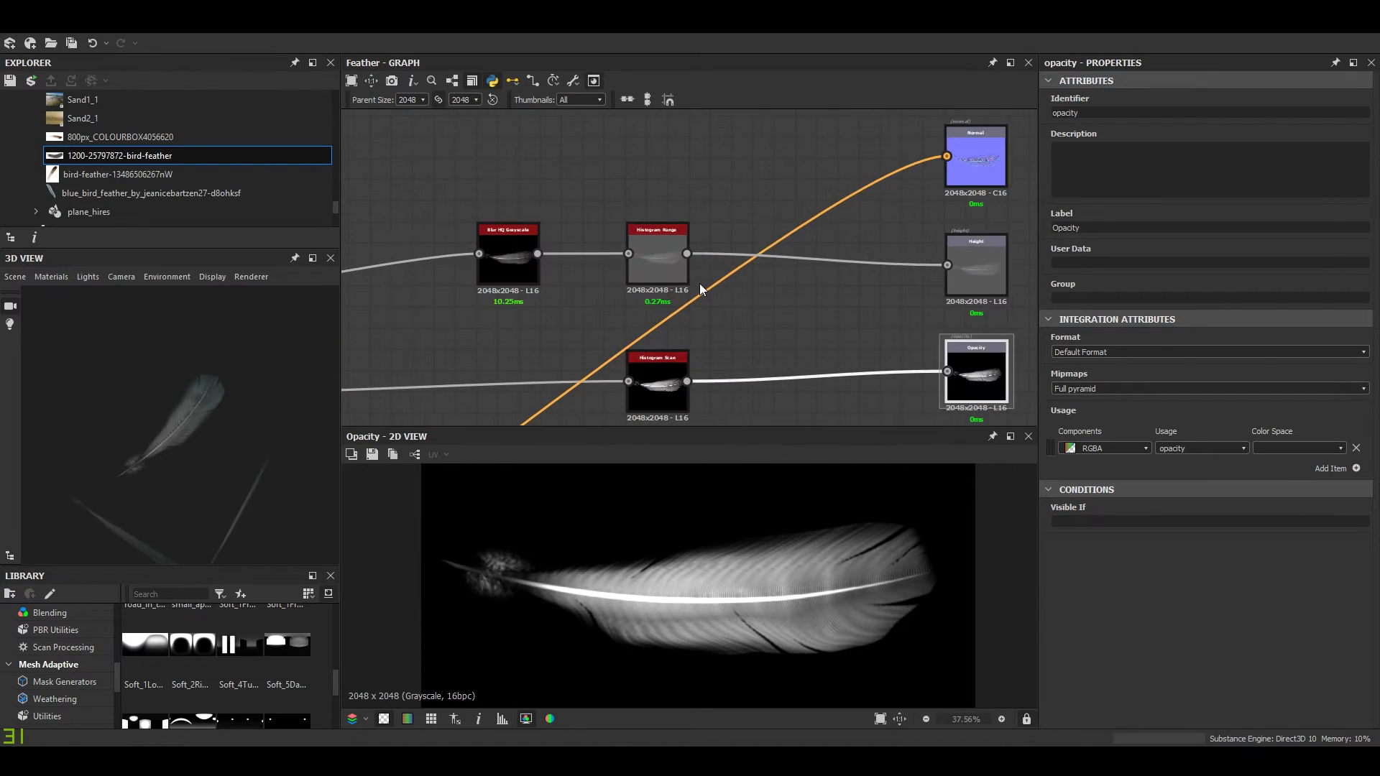
pyautogui.doubleClick(656, 255)
# Preview the Height output and the Normal output, examining the feather detail in each
pyautogui.moveTo(958, 271); pyautogui.dragTo(779, 286, button='middle')
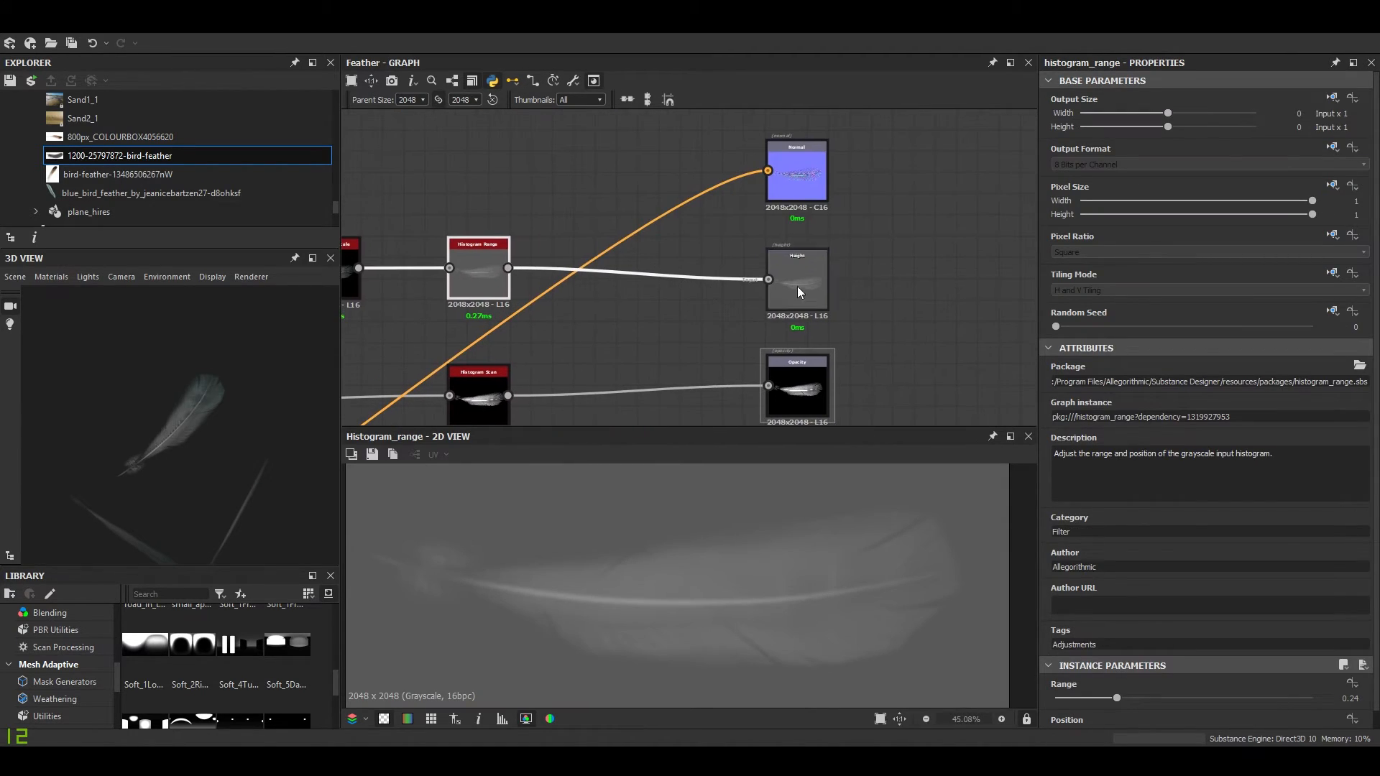
pyautogui.doubleClick(788, 294)
pyautogui.scroll(4, 814, 568)
pyautogui.scroll(-3, 773, 215)
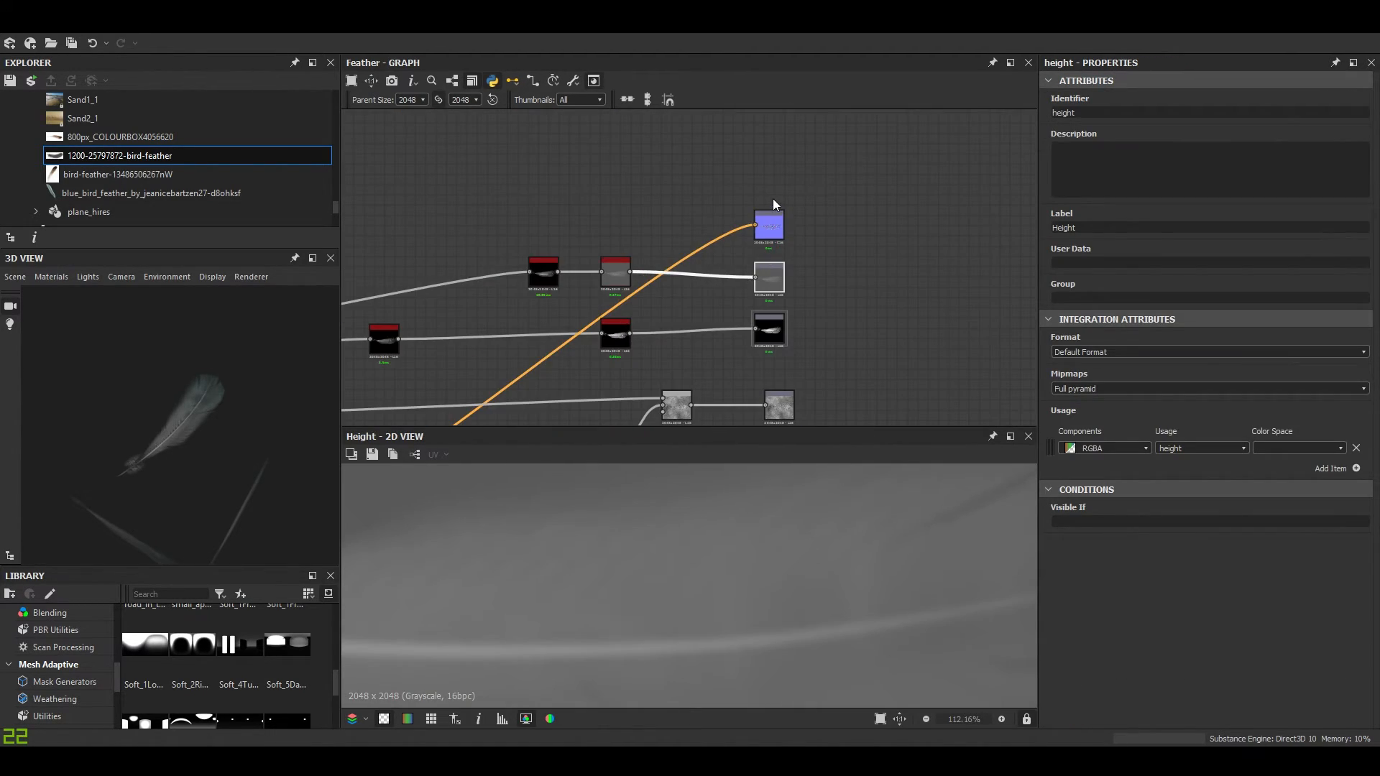
pyautogui.doubleClick(770, 234)
pyautogui.scroll(-3, 801, 557)
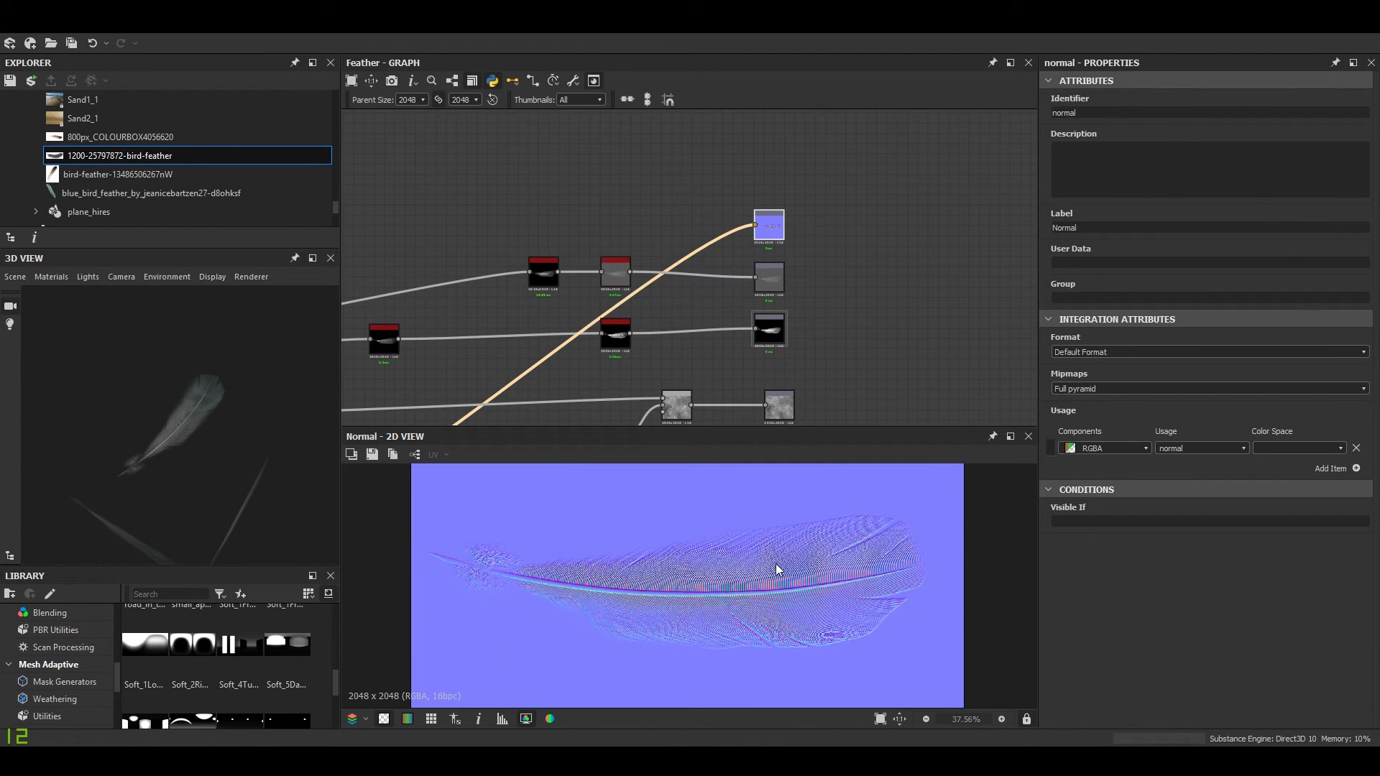
pyautogui.scroll(-6, 705, 285)
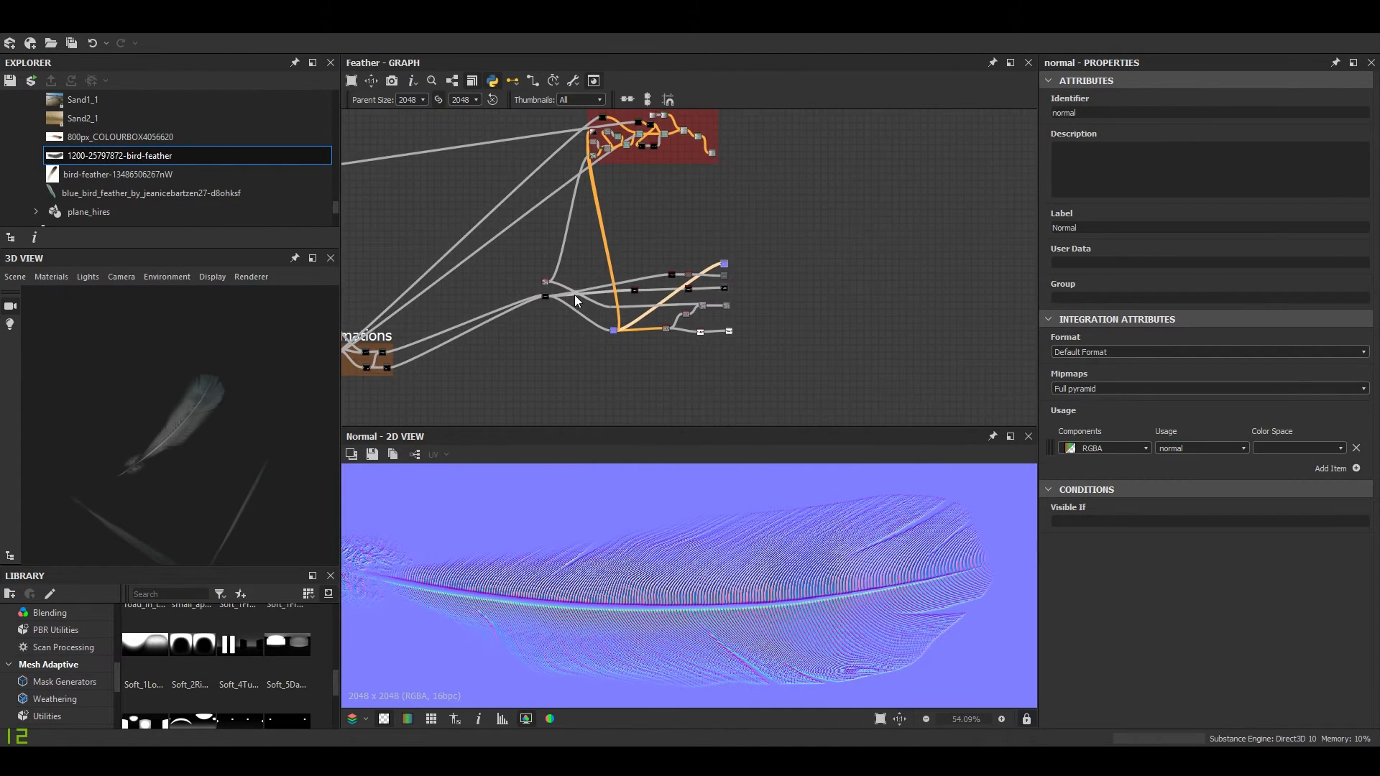
pyautogui.scroll(4, 101, 512)
# Enlarge the 3D view and examine the rendered feather from another angle
pyautogui.click(313, 259)
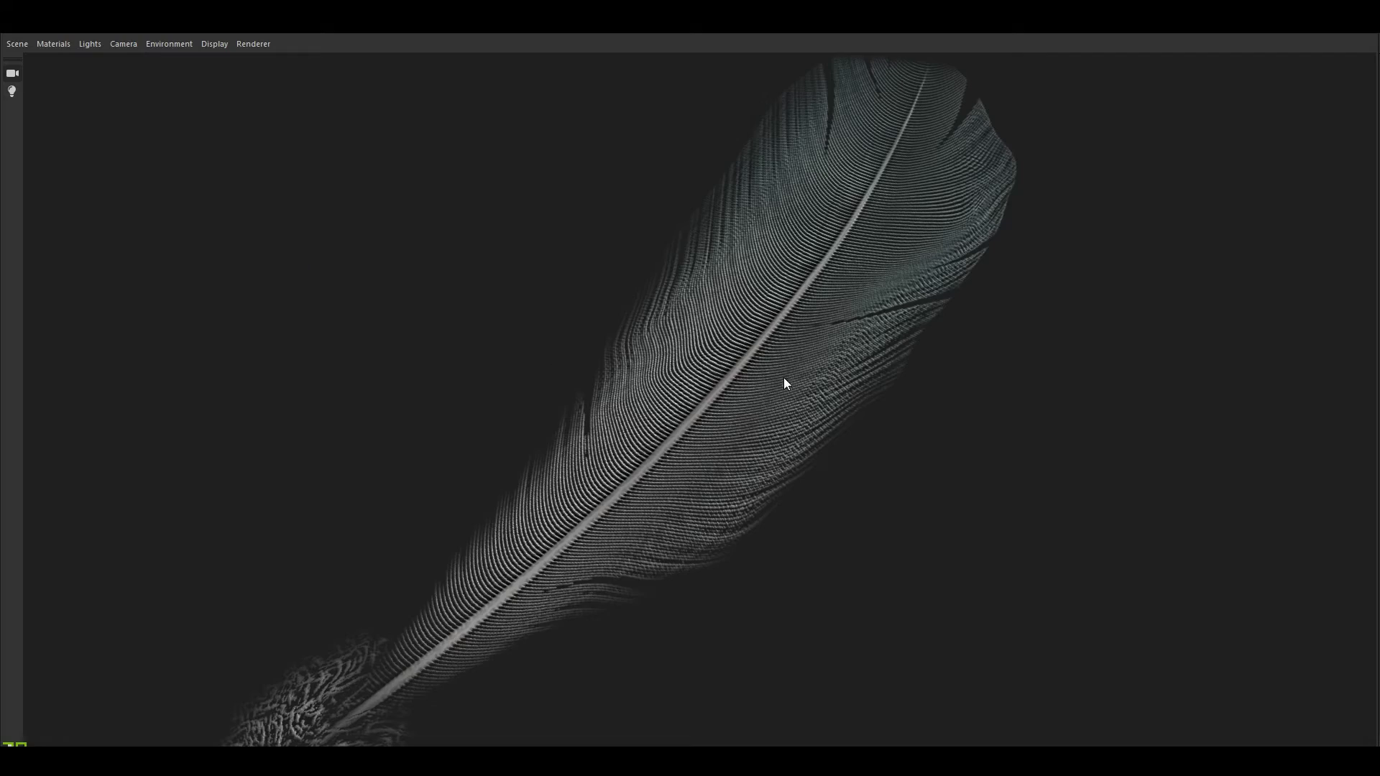
pyautogui.scroll(-2, 795, 386)
pyautogui.moveTo(794, 387); pyautogui.dragTo(714, 280)
pyautogui.click(223, 762)
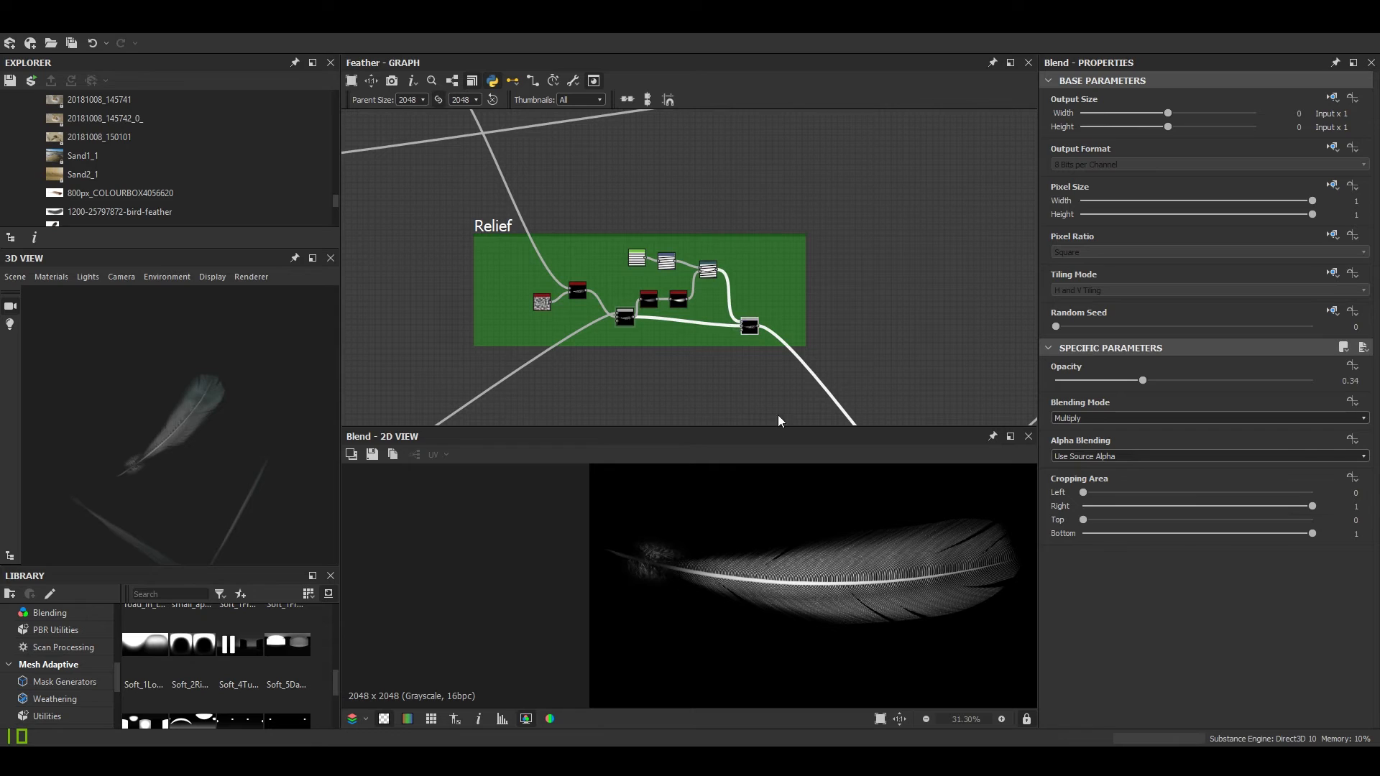
# Preview the warp node in the Deformations frame that receives the result of the Relief frame
pyautogui.moveTo(778, 415); pyautogui.dragTo(607, 287, button='middle')
pyautogui.scroll(3, 768, 227)
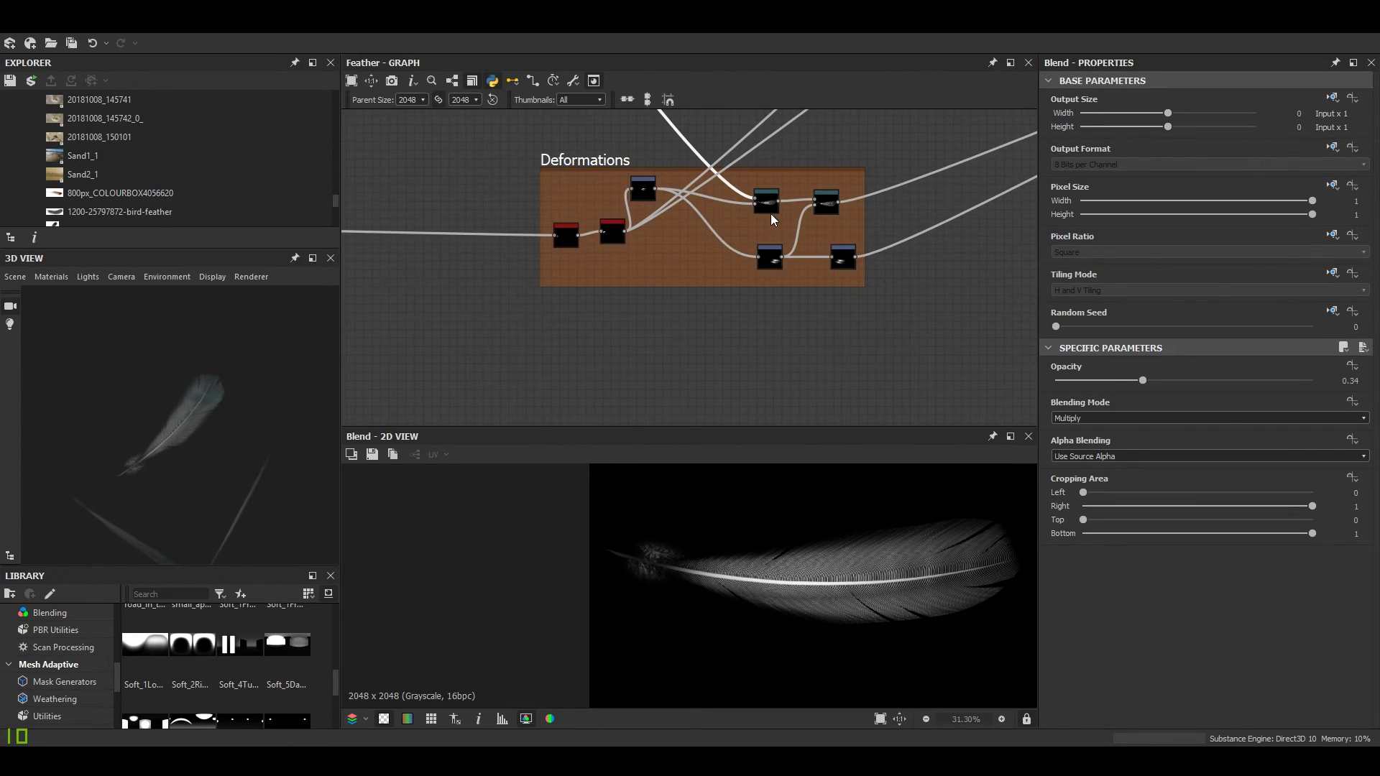
pyautogui.doubleClick(766, 202)
pyautogui.scroll(3, 979, 633)
# Preview several nodes downstream of the Deformations frame, ending on the Height output
pyautogui.scroll(-5, 873, 252)
pyautogui.scroll(-2, 934, 550)
pyautogui.moveTo(1002, 130); pyautogui.dragTo(812, 280, button='middle')
pyautogui.scroll(5, 812, 280)
pyautogui.doubleClick(856, 182)
pyautogui.scroll(-2, 736, 561)
pyautogui.doubleClick(925, 234)
pyautogui.scroll(-2, 927, 237)
pyautogui.moveTo(959, 413); pyautogui.dragTo(878, 232, button='middle')
pyautogui.scroll(2, 877, 236)
pyautogui.doubleClick(856, 239)
pyautogui.doubleClick(857, 269)
# Return to the Barbs + base blending frame and preview its first node
pyautogui.scroll(-4, 797, 262)
pyautogui.scroll(-4, 672, 248)
pyautogui.moveTo(460, 253); pyautogui.dragTo(899, 264, button='middle')
pyautogui.scroll(8, 891, 294)
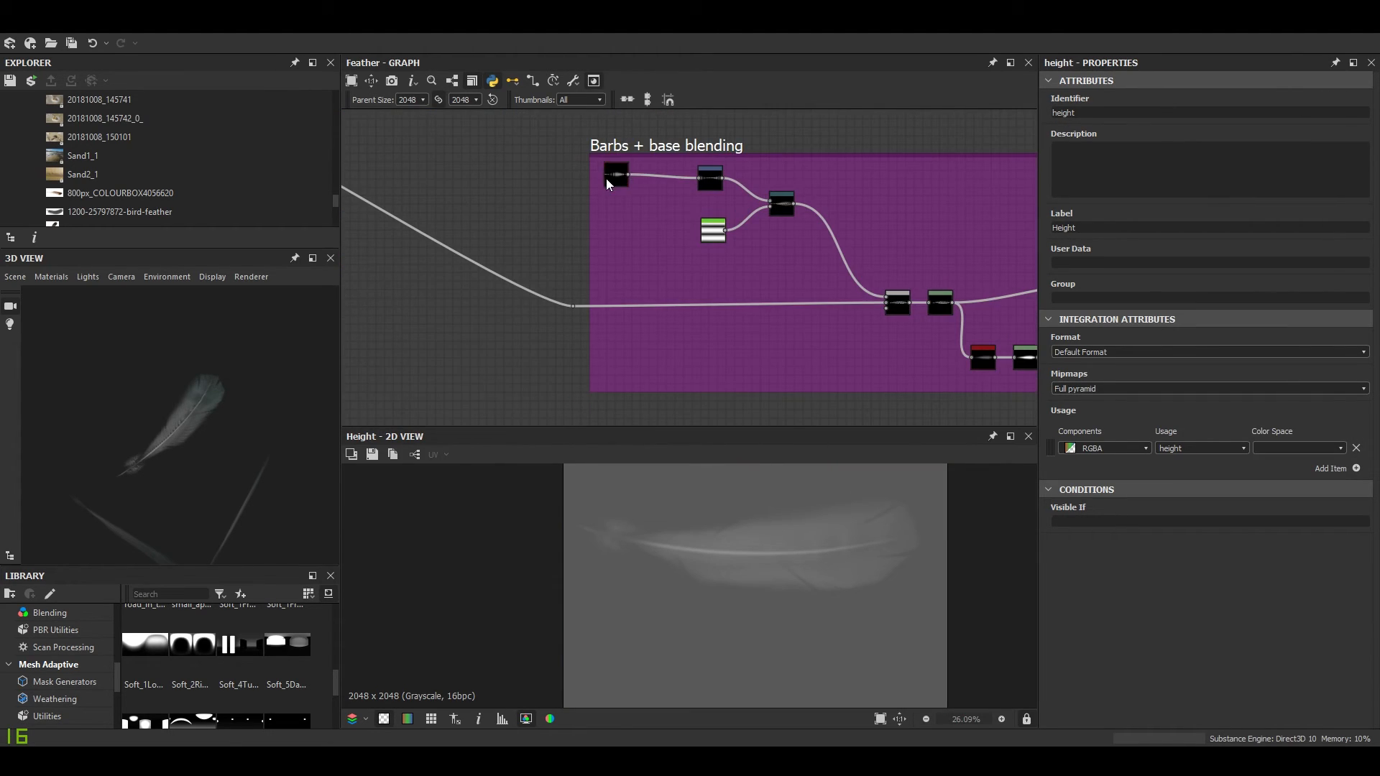
pyautogui.doubleClick(612, 180)
pyautogui.moveTo(787, 594); pyautogui.dragTo(789, 594, button='middle')
pyautogui.scroll(-4, 1175, 600)
pyautogui.scroll(10, 727, 594)
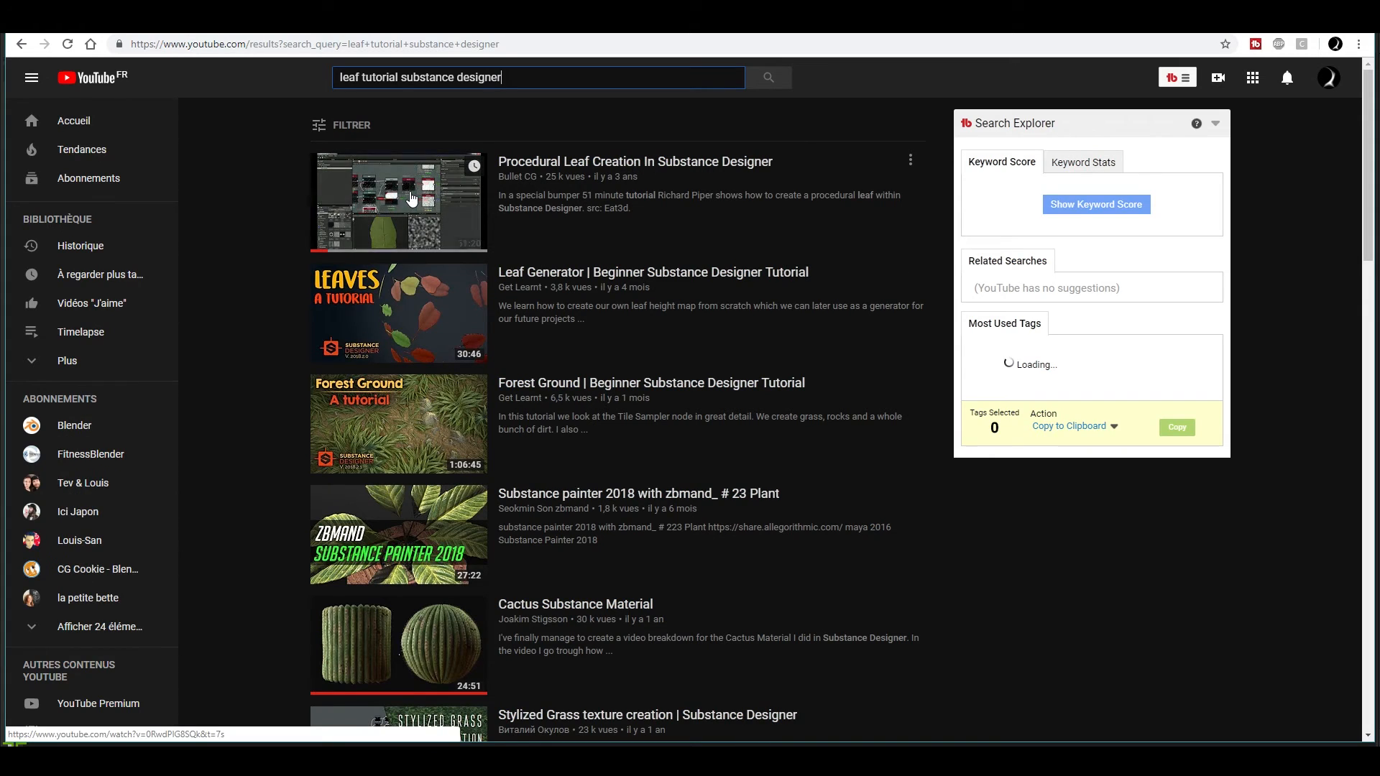
# Switch to the browser, open the Procedural Leaf Creation In Substance Designer video, and browse the Google image results for glass cracks
pyautogui.click(411, 199)
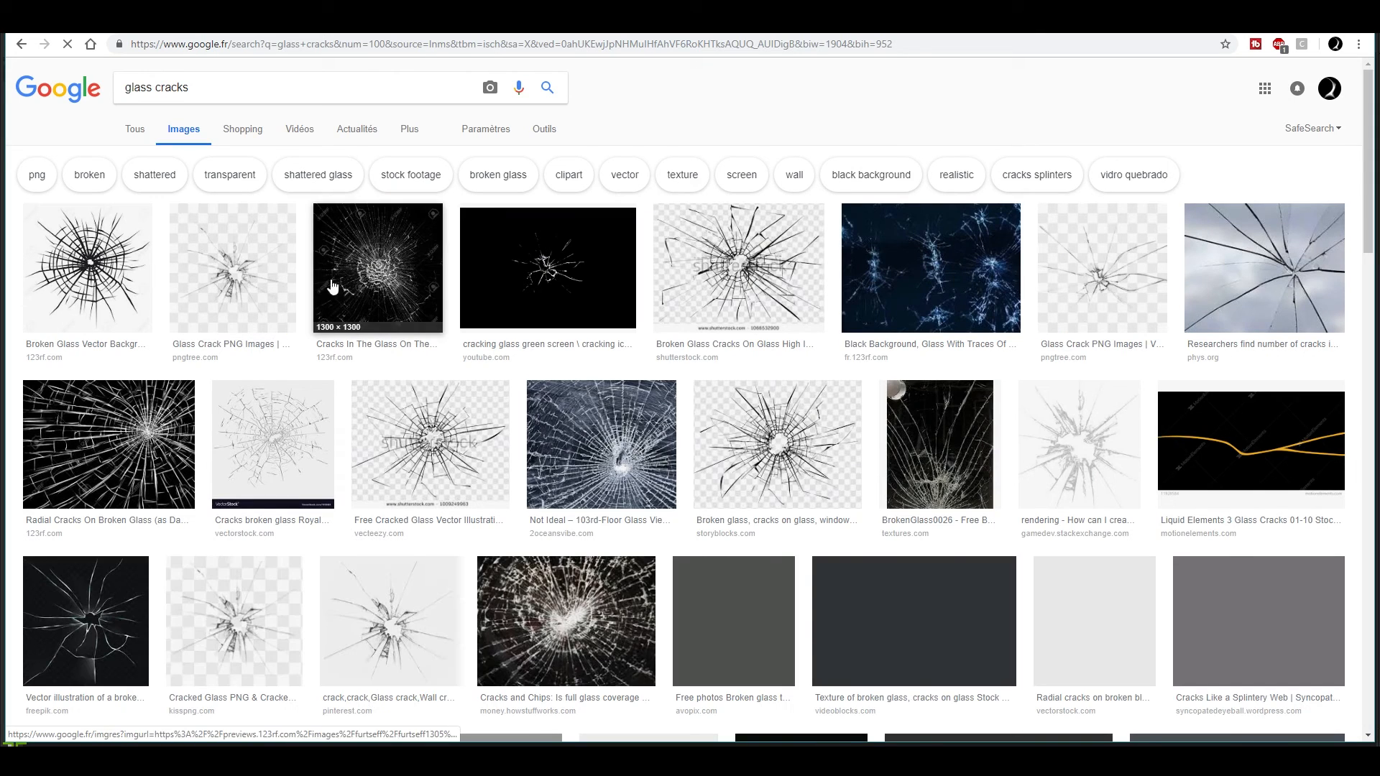
pyautogui.scroll(-5, 1050, 500)
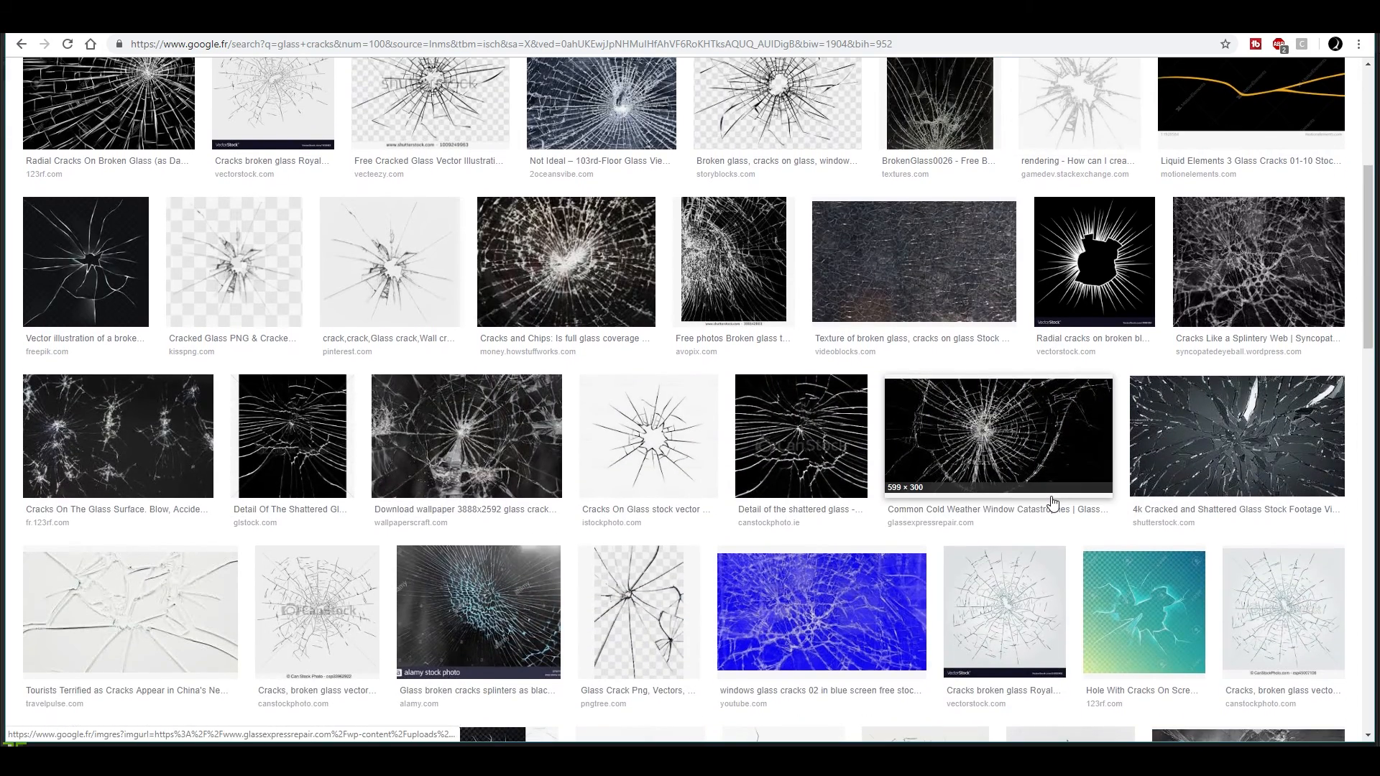
pyautogui.scroll(5, 1051, 501)
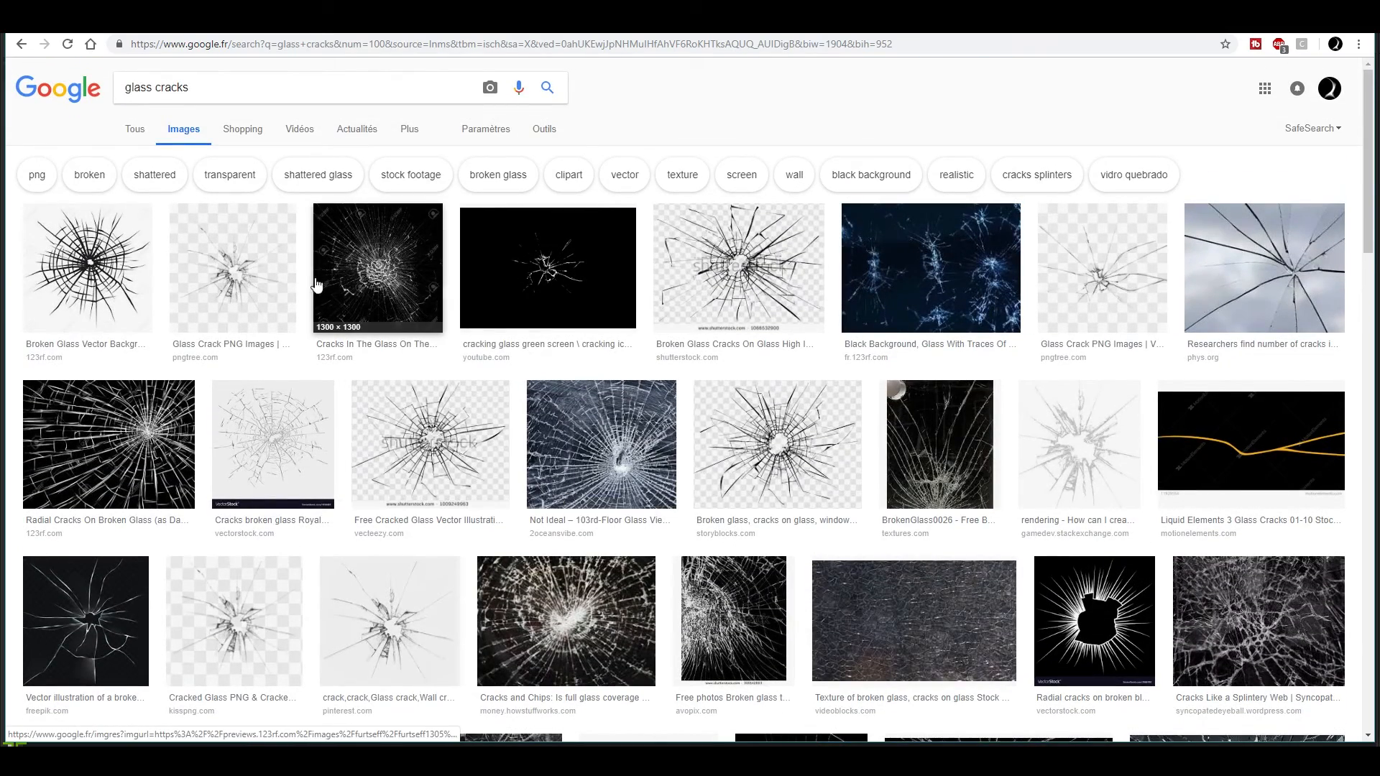
pyautogui.scroll(-5, 791, 345)
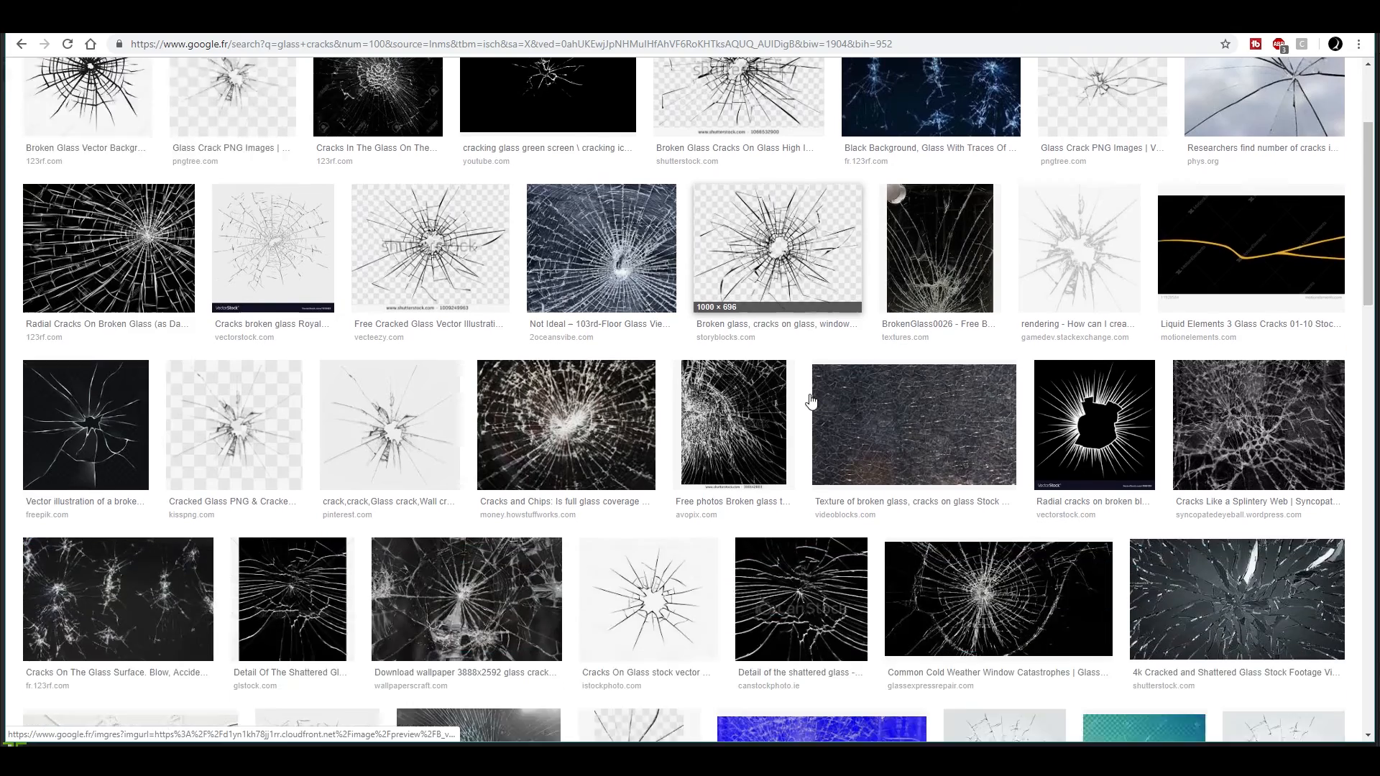
pyautogui.scroll(2, 954, 244)
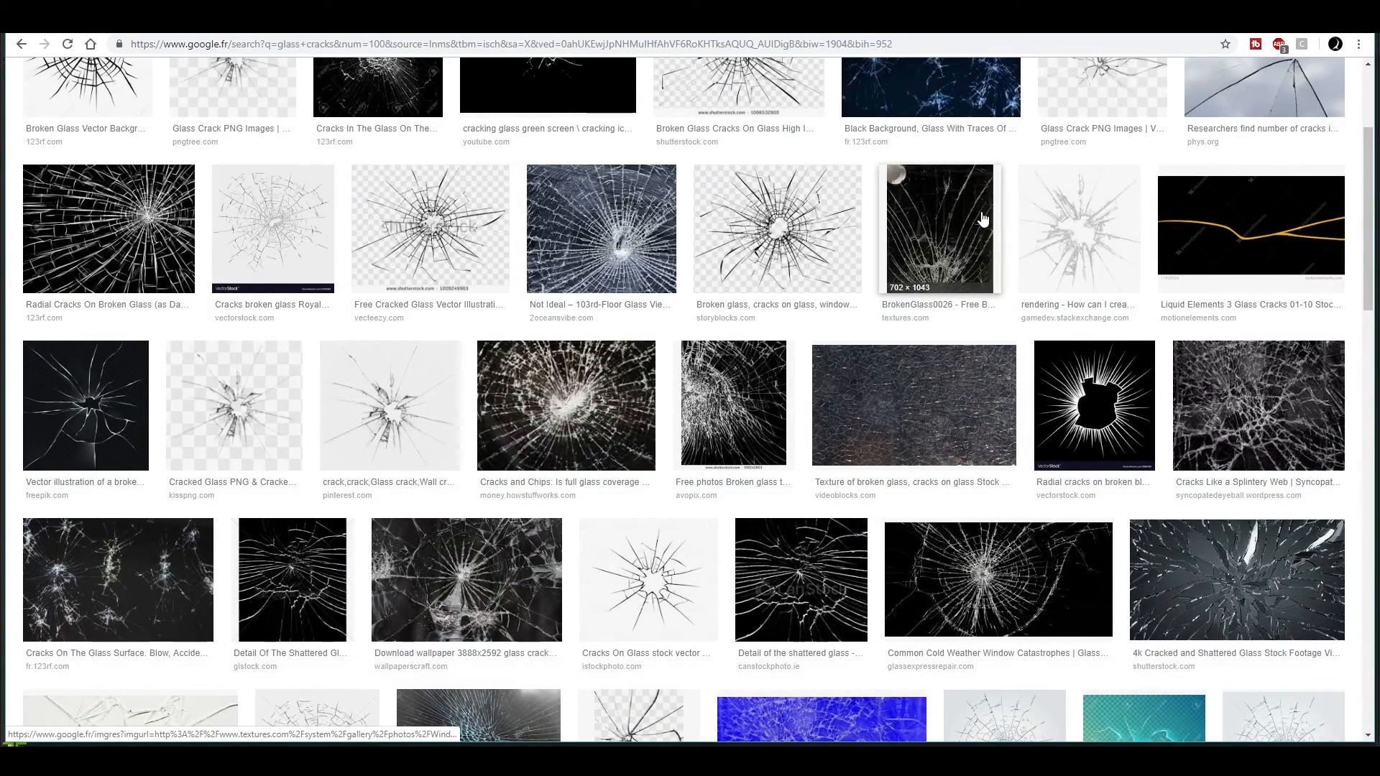
pyautogui.scroll(-7, 1207, 408)
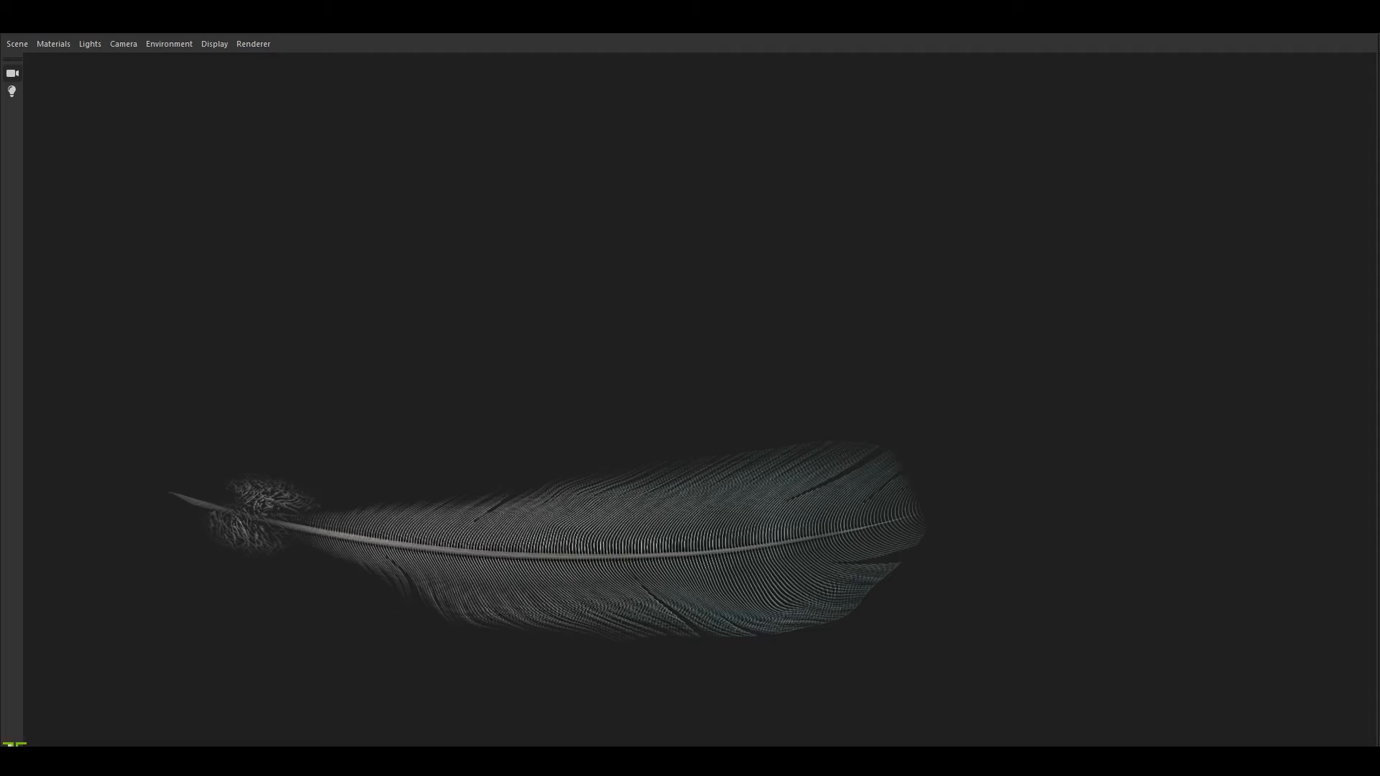
# Switch to the enlarged 3D view of the feather material and orbit around the final feather
pyautogui.scroll(-3, 666, 546)
pyautogui.moveTo(666, 546); pyautogui.dragTo(735, 657)
pyautogui.scroll(3, 729, 573)
pyautogui.scroll(3, 731, 540)
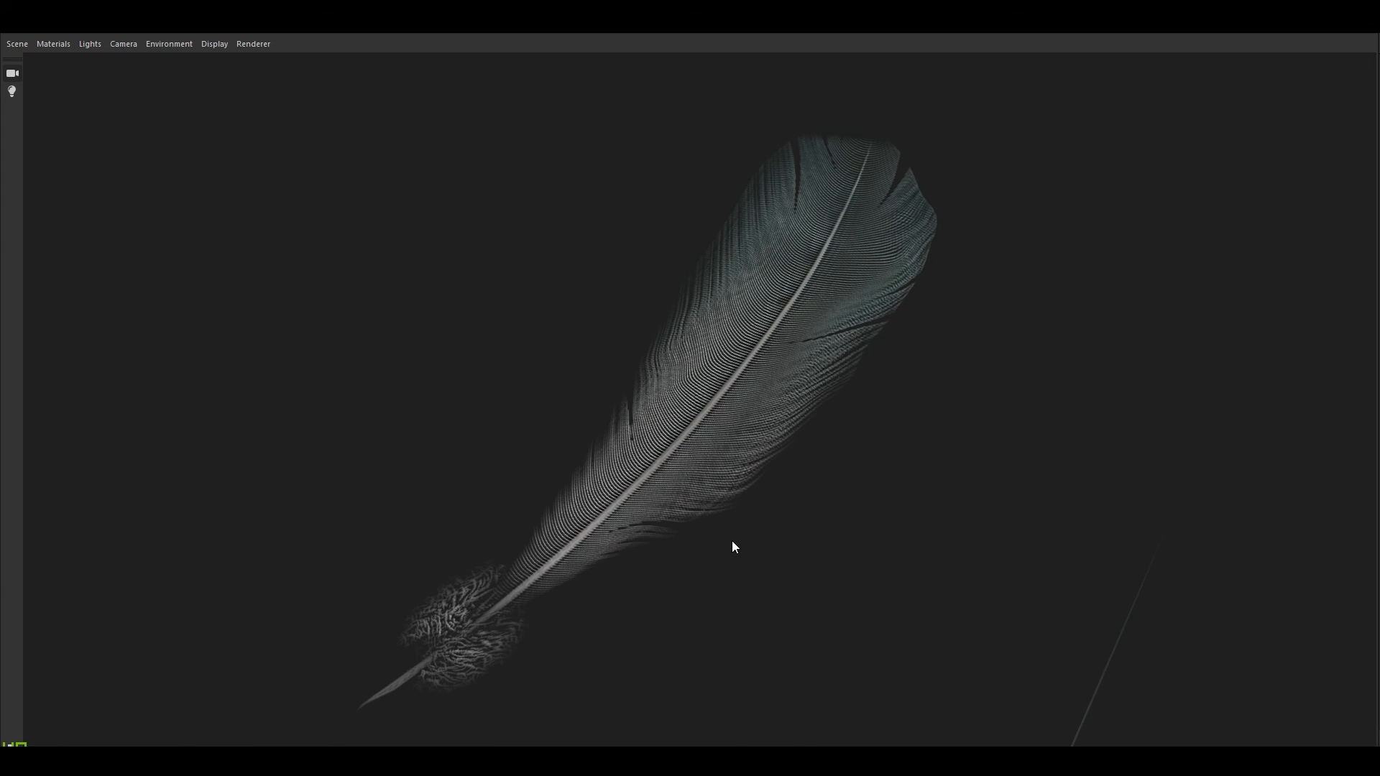